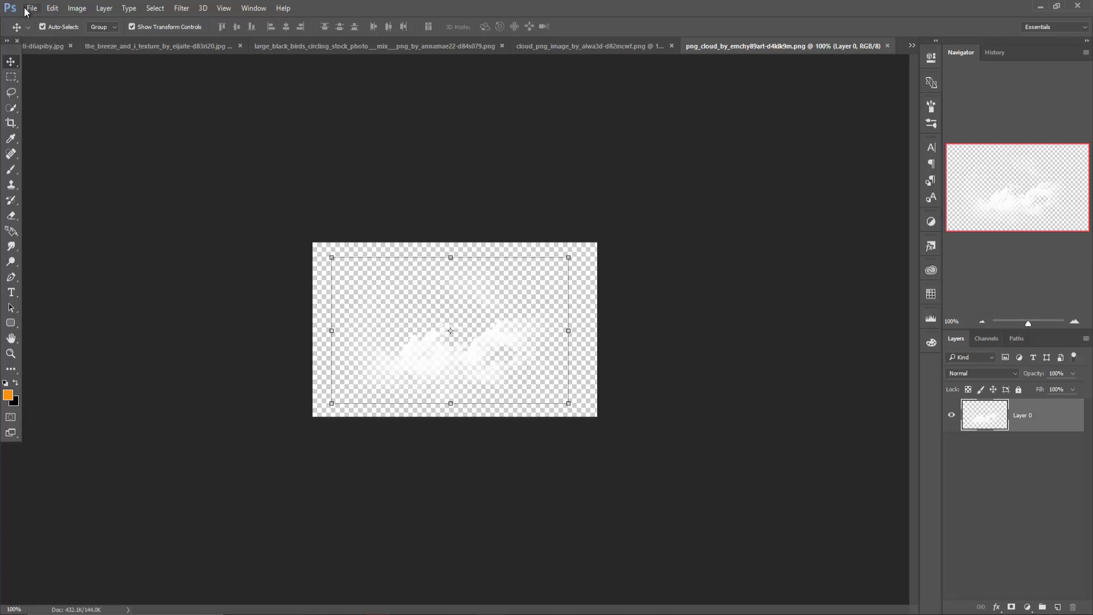
Create a new 1280×720 px blank white document.
{"action": "left_click", "coordinate": [27, 9]}
{"action": "left_click", "coordinate": [33, 22]}
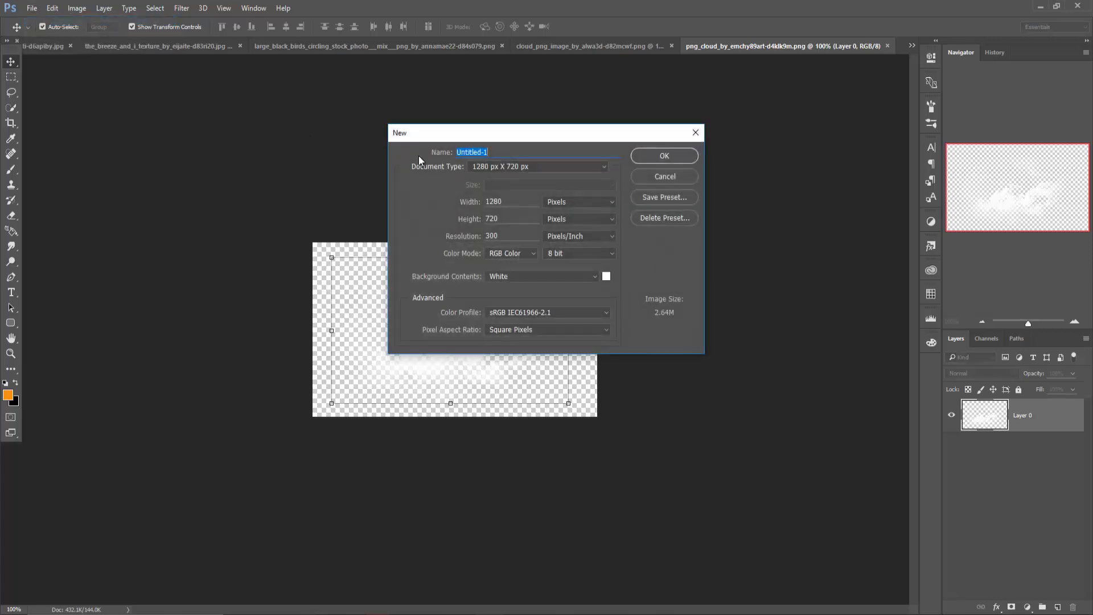
{"action": "left_click", "coordinate": [674, 156]}
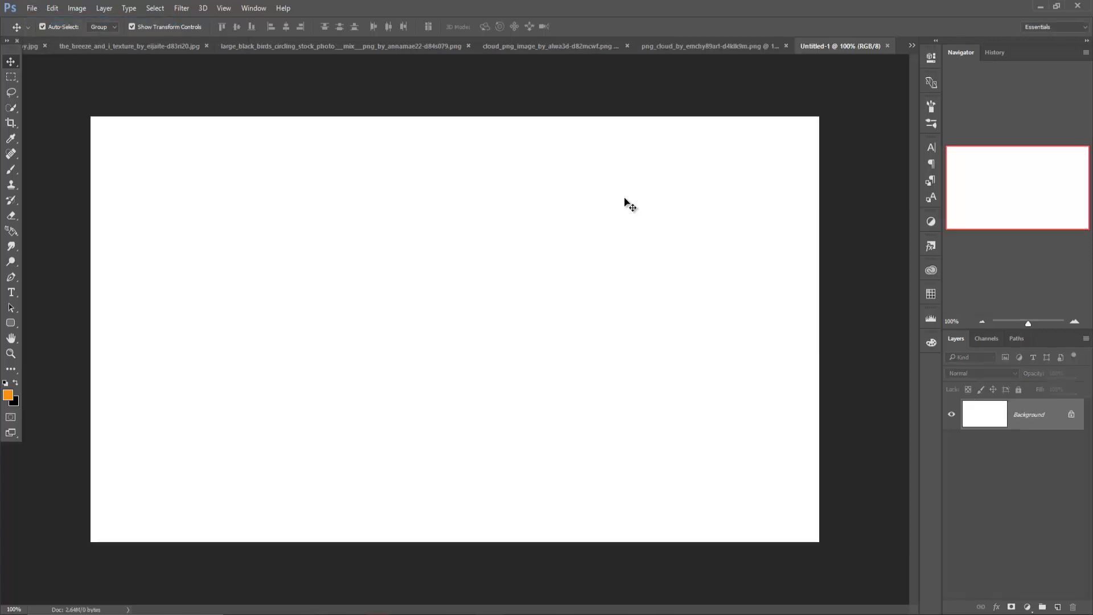
Crop the canvas to a tall portrait: narrow the sides, extend the top, fill with Content-Aware.
{"action": "left_click", "coordinate": [11, 123]}
{"action": "left_click_drag", "start_coordinate": [87, 321], "coordinate": [273, 331]}
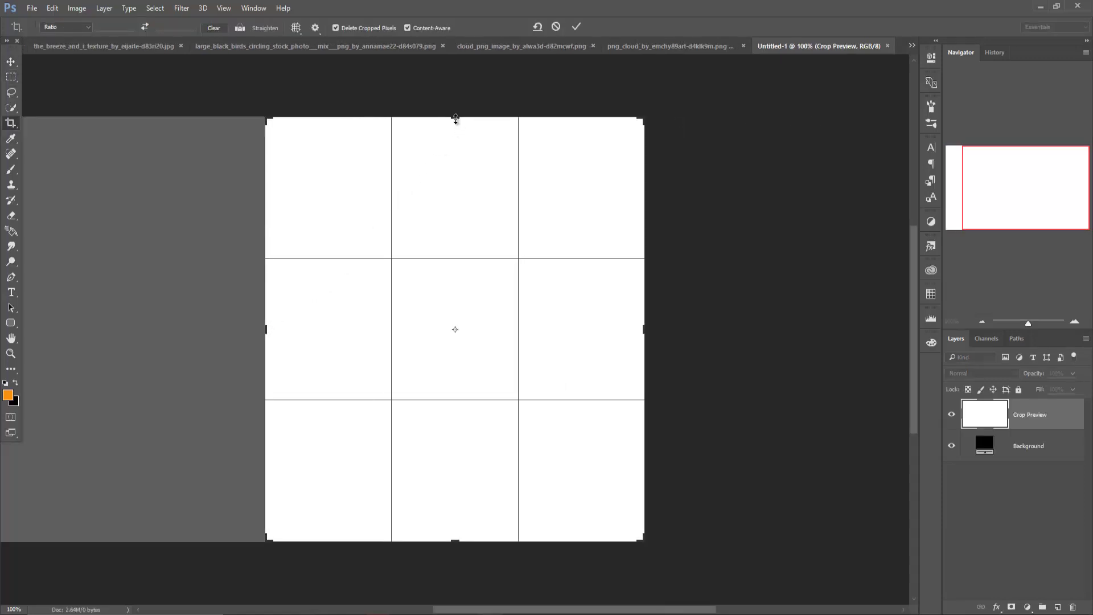
{"action": "left_click_drag", "start_coordinate": [456, 119], "coordinate": [456, 97]}
{"action": "left_click_drag", "start_coordinate": [266, 330], "coordinate": [261, 330]}
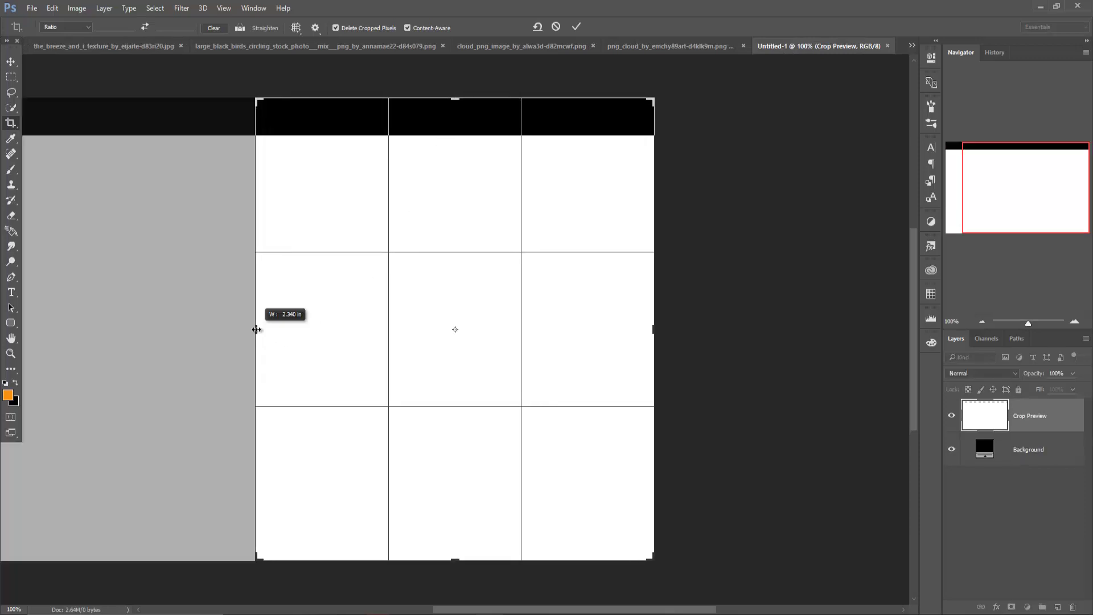
{"action": "left_click", "coordinate": [576, 27]}
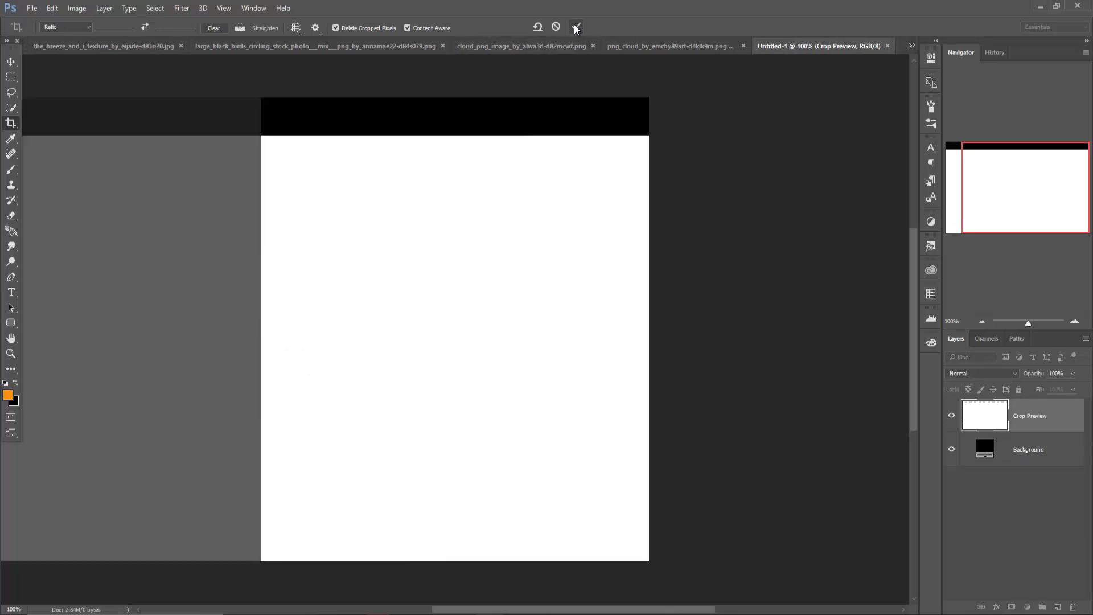
{"action": "left_click", "coordinate": [12, 61]}
Switch to the pink dress photo and zoom in on the bench's left edge with the Pen tool.
{"action": "left_click", "coordinate": [912, 46]}
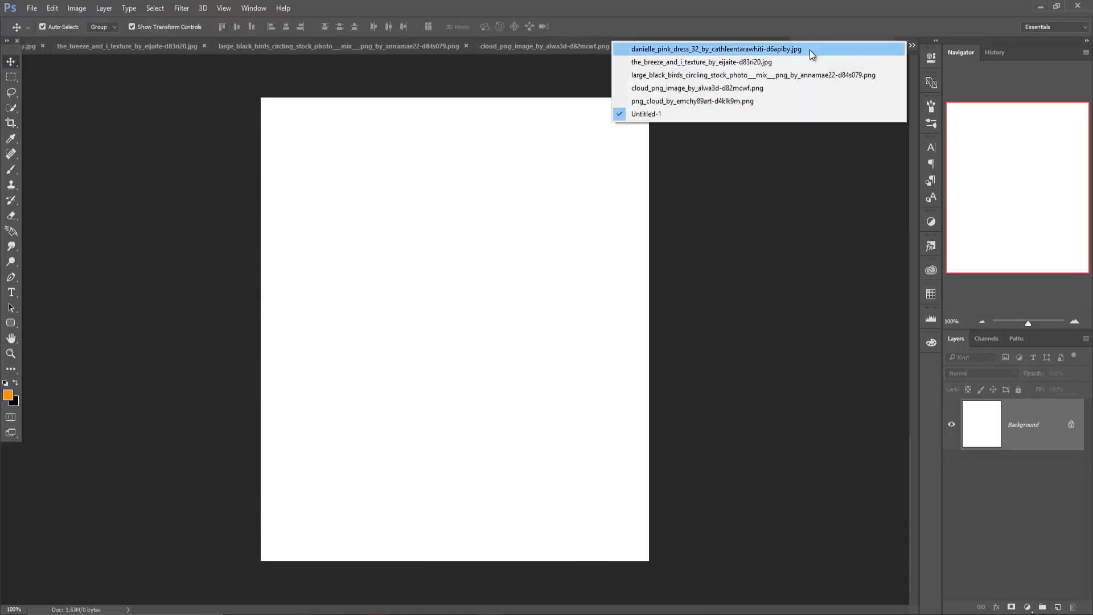
{"action": "left_click", "coordinate": [809, 50]}
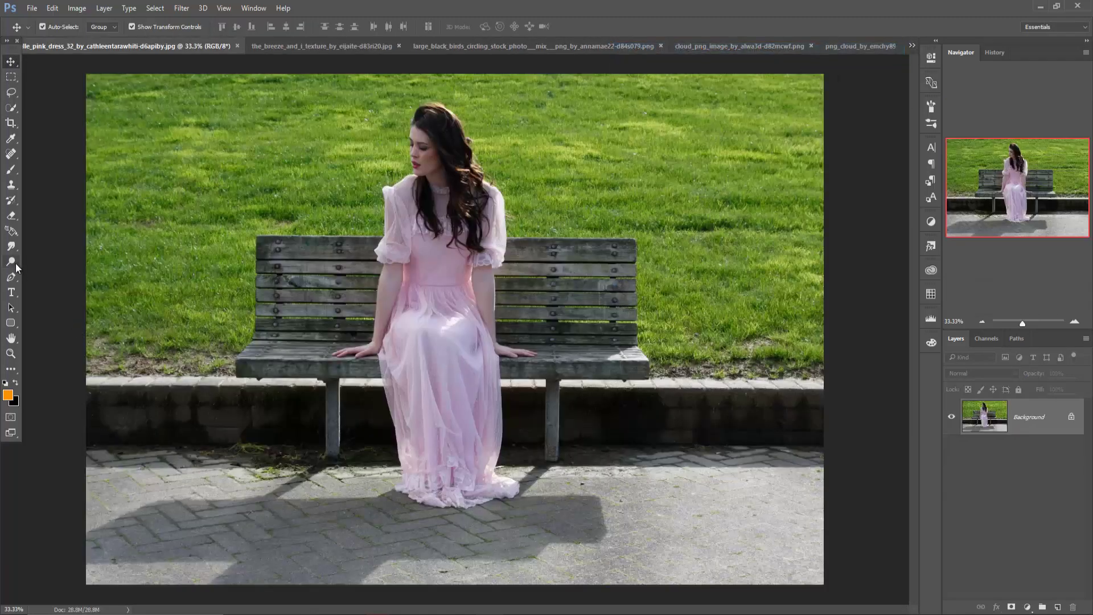
{"action": "left_click", "coordinate": [12, 277]}
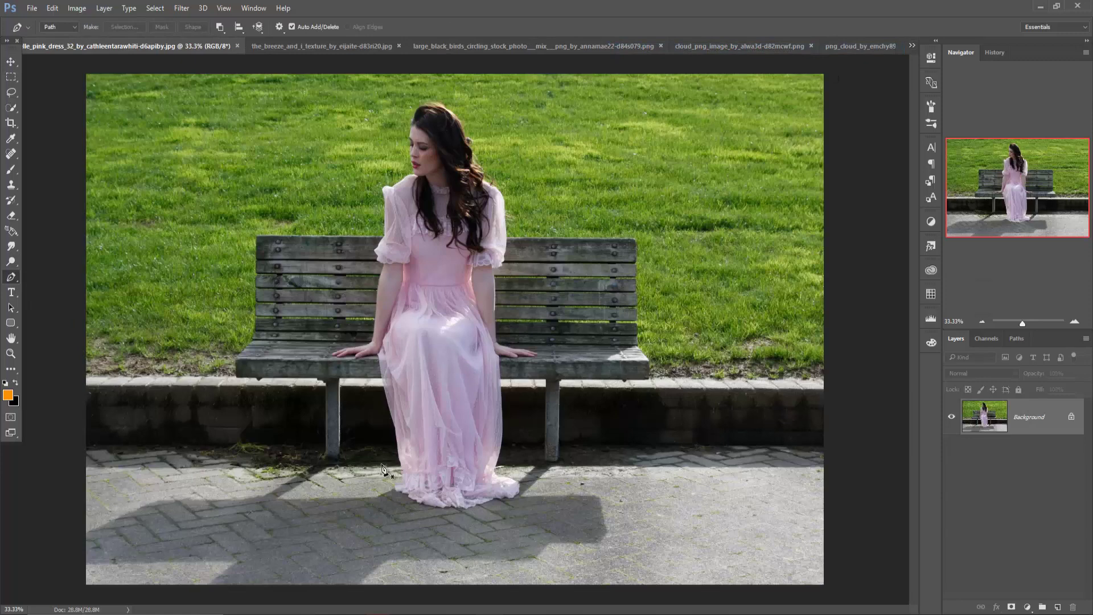
{"action": "key", "text": "ctrl+plus"}
{"action": "key", "text": "ctrl+plus"}
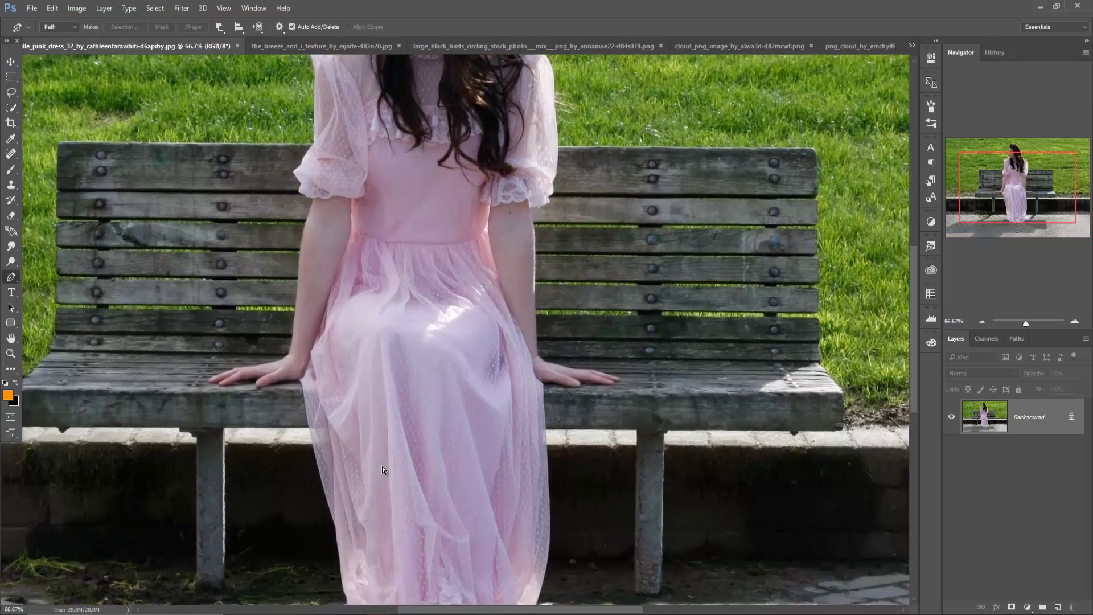
{"action": "key", "text": "ctrl+plus"}
{"action": "left_click_drag", "start_coordinate": [413, 552], "coordinate": [579, 392]}
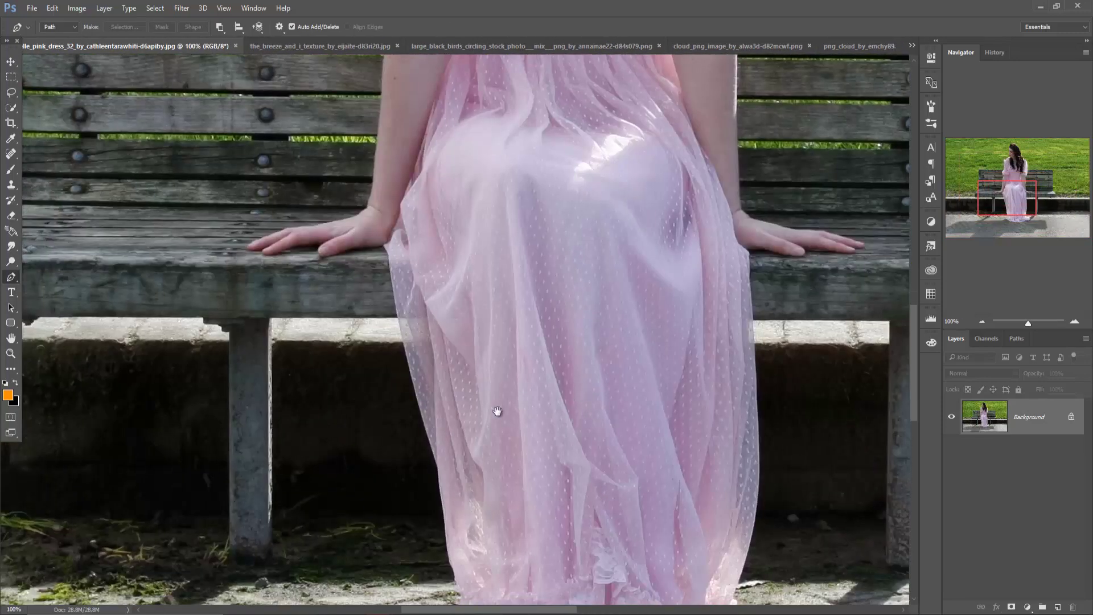
{"action": "left_click_drag", "start_coordinate": [498, 410], "coordinate": [666, 418]}
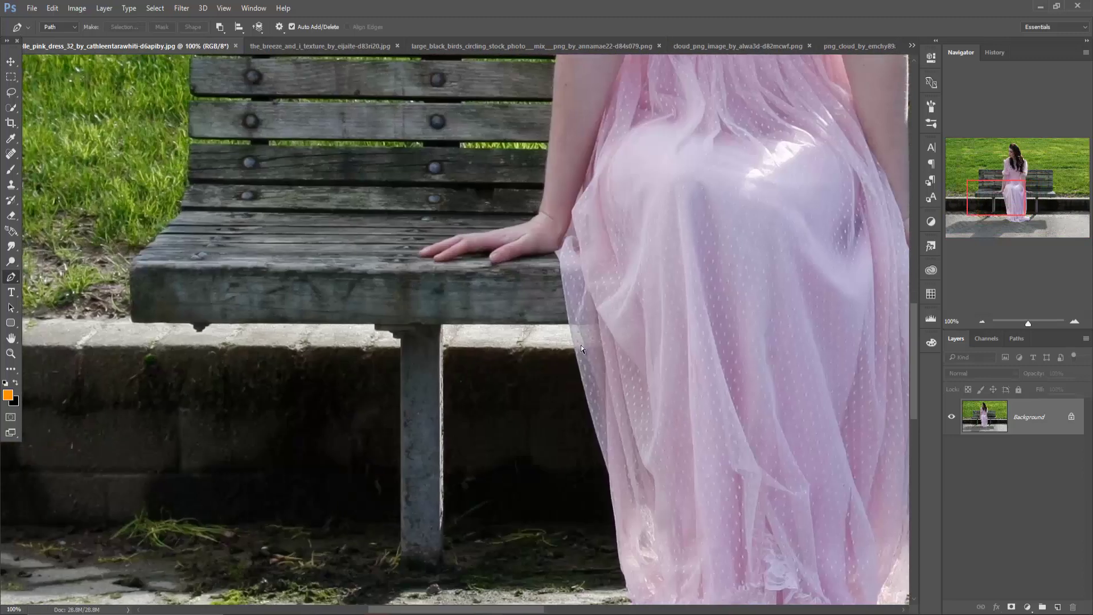
{"action": "key", "text": "ctrl+plus"}
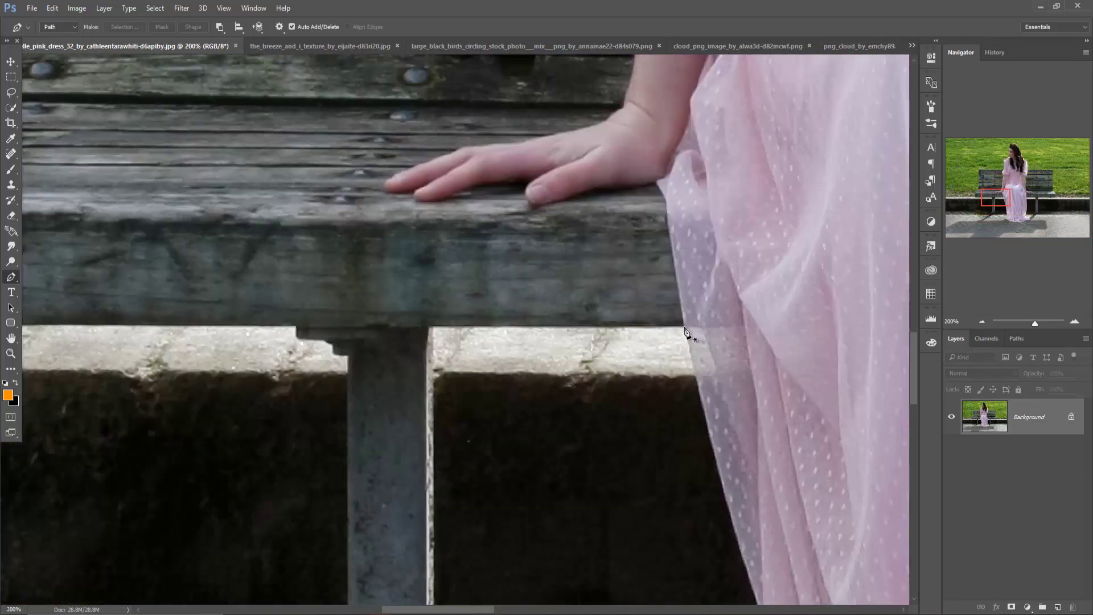
Start the pen path with anchors along the bench slats and bench corner.
{"action": "left_click", "coordinate": [685, 328]}
{"action": "scroll", "coordinate": [447, 337], "scroll_direction": "left", "scroll_amount": 5}
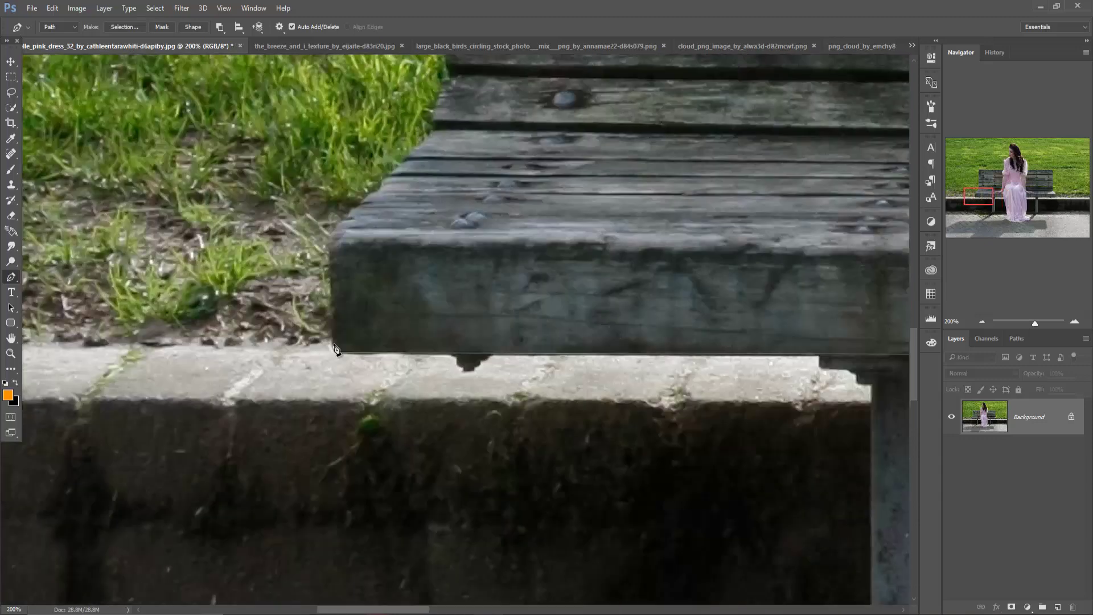
{"action": "scroll", "coordinate": [438, 109], "scroll_direction": "up", "scroll_amount": 5}
{"action": "left_click", "coordinate": [485, 328]}
{"action": "left_click", "coordinate": [607, 321]}
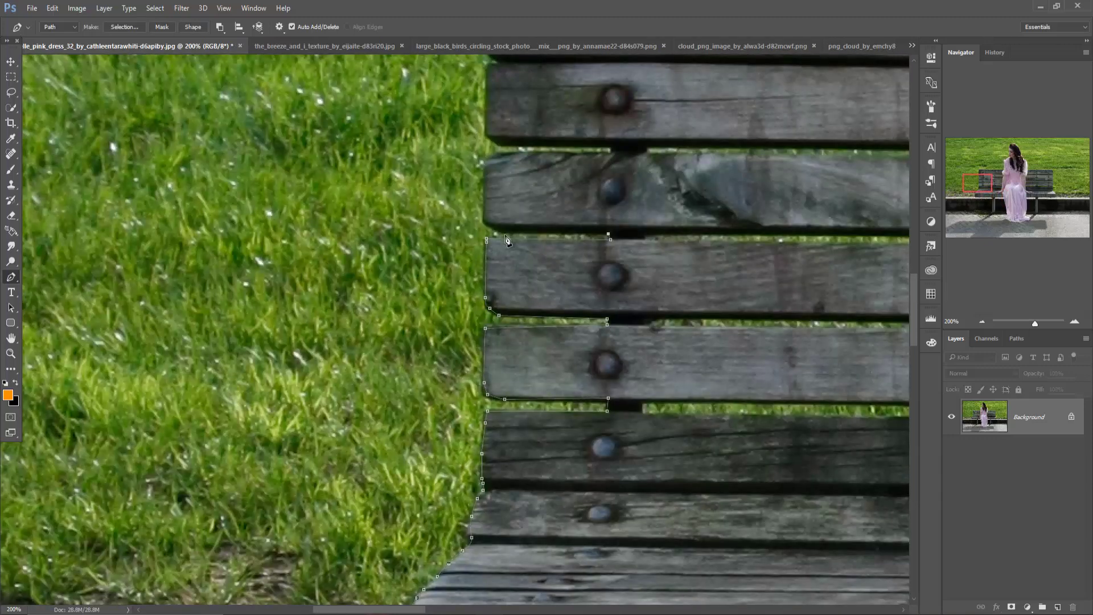
{"action": "scroll", "coordinate": [612, 151], "scroll_direction": "up", "scroll_amount": 5}
{"action": "scroll", "coordinate": [512, 228], "scroll_direction": "right", "scroll_amount": 10}
{"action": "scroll", "coordinate": [399, 285], "scroll_direction": "up", "scroll_amount": 3}
{"action": "left_click", "coordinate": [397, 367]}
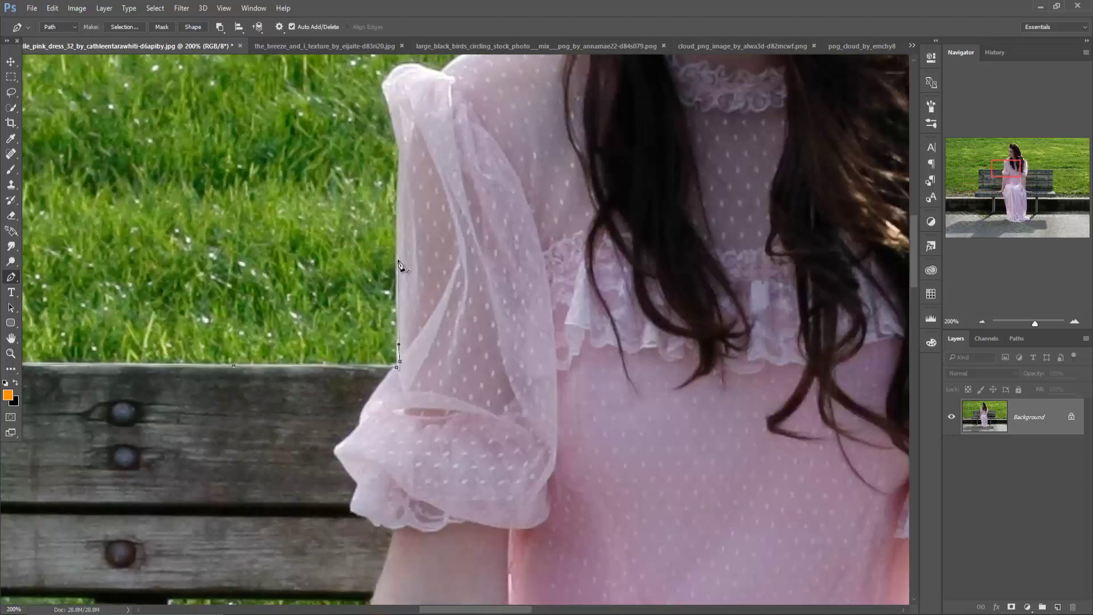
{"action": "scroll", "coordinate": [448, 76], "scroll_direction": "up", "scroll_amount": 5}
{"action": "scroll", "coordinate": [353, 404], "scroll_direction": "up", "scroll_amount": 2}
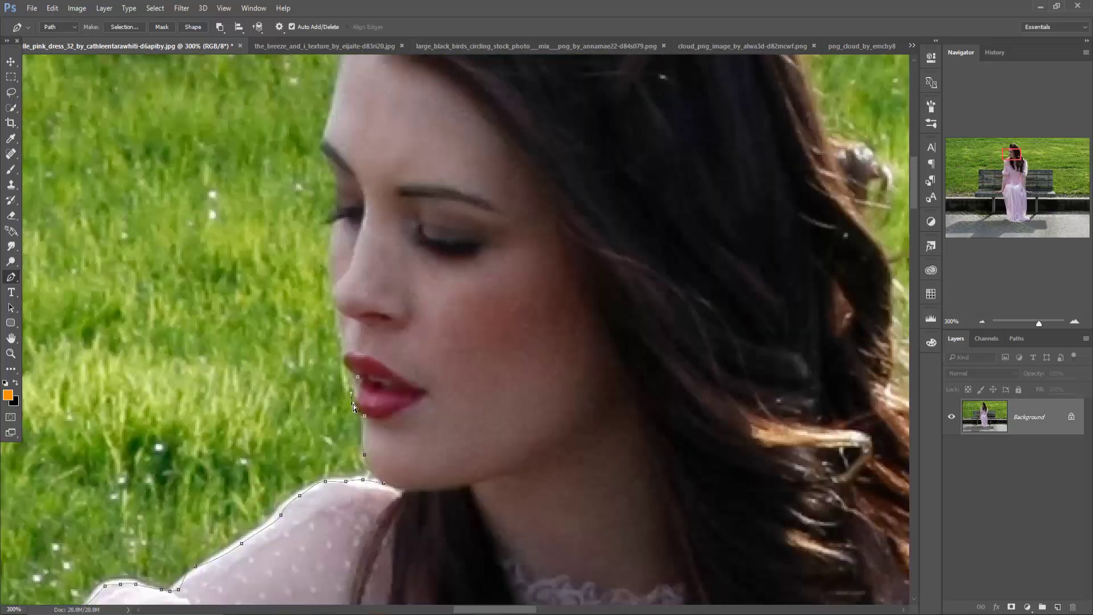
{"action": "scroll", "coordinate": [336, 228], "scroll_direction": "up", "scroll_amount": 1}
{"action": "scroll", "coordinate": [506, 235], "scroll_direction": "up", "scroll_amount": 5}
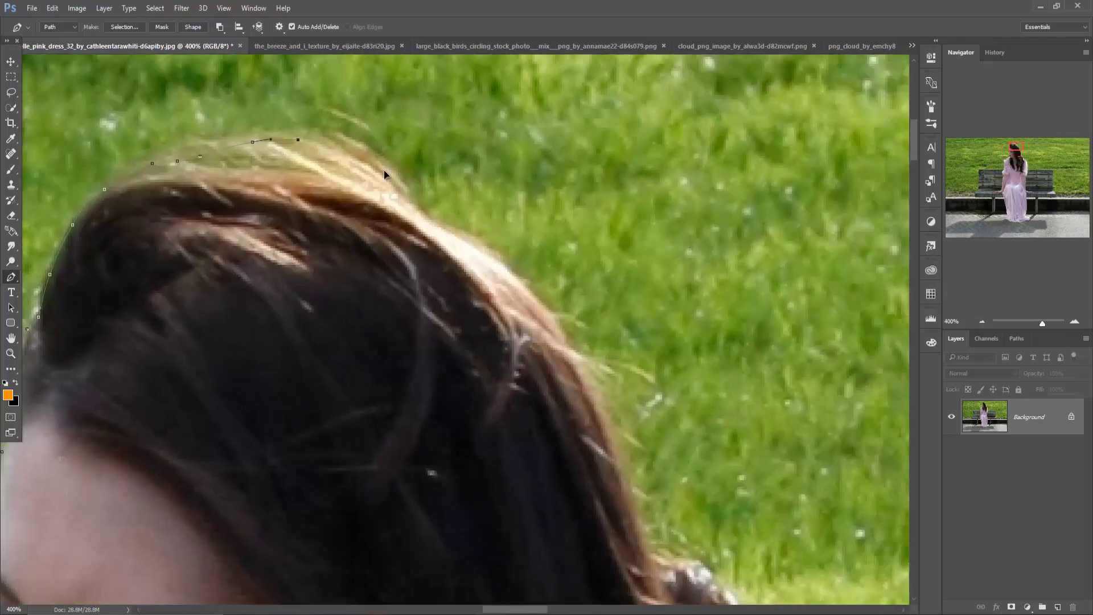
Continue tracing the path along the plank edges around the woman and bench.
{"action": "scroll", "coordinate": [505, 235], "scroll_direction": "down", "scroll_amount": 5}
{"action": "scroll", "coordinate": [471, 288], "scroll_direction": "down", "scroll_amount": 5}
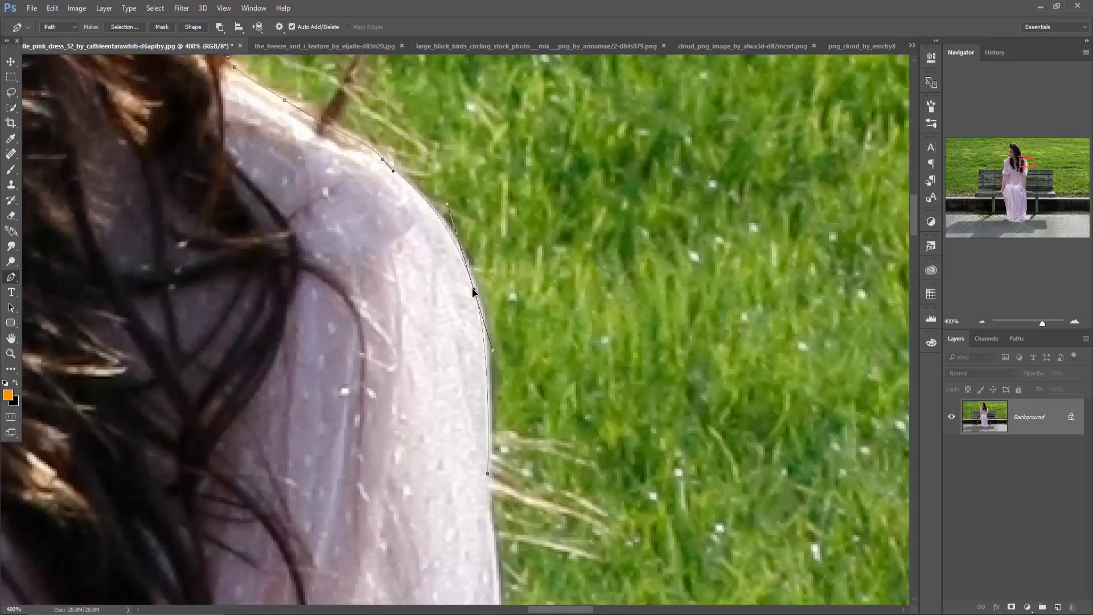
{"action": "scroll", "coordinate": [341, 342], "scroll_direction": "right", "scroll_amount": 5}
{"action": "scroll", "coordinate": [194, 393], "scroll_direction": "down", "scroll_amount": 2}
{"action": "scroll", "coordinate": [530, 276], "scroll_direction": "right", "scroll_amount": 5}
{"action": "scroll", "coordinate": [557, 551], "scroll_direction": "down", "scroll_amount": 5}
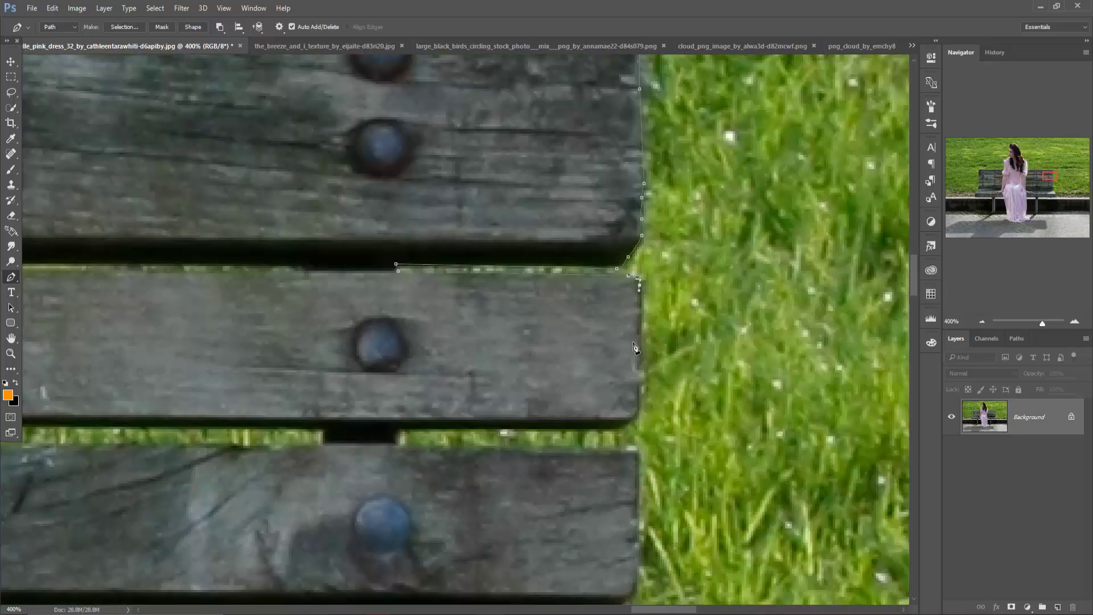
{"action": "scroll", "coordinate": [489, 219], "scroll_direction": "down", "scroll_amount": 3}
{"action": "scroll", "coordinate": [515, 422], "scroll_direction": "down", "scroll_amount": 5}
{"action": "left_click", "coordinate": [527, 226]}
{"action": "left_click", "coordinate": [504, 248]}
{"action": "left_click", "coordinate": [282, 246]}
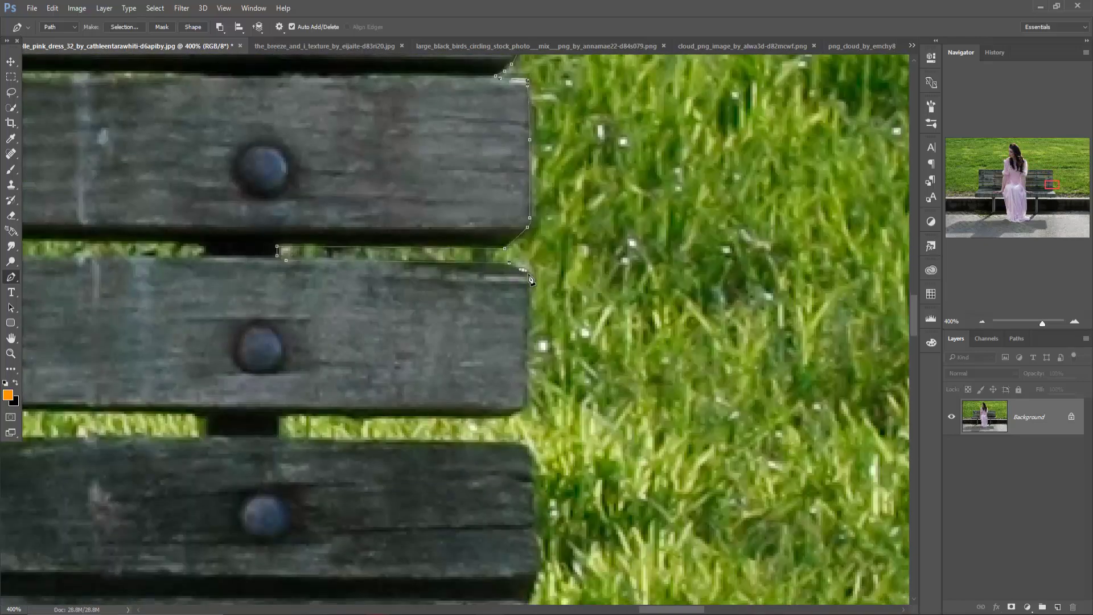
{"action": "left_click", "coordinate": [521, 410]}
{"action": "left_click", "coordinate": [279, 415]}
{"action": "left_click", "coordinate": [286, 438]}
{"action": "scroll", "coordinate": [525, 443], "scroll_direction": "down", "scroll_amount": 5}
{"action": "scroll", "coordinate": [525, 443], "scroll_direction": "left", "scroll_amount": 2}
{"action": "left_click", "coordinate": [589, 296]}
{"action": "scroll", "coordinate": [718, 549], "scroll_direction": "down", "scroll_amount": 5}
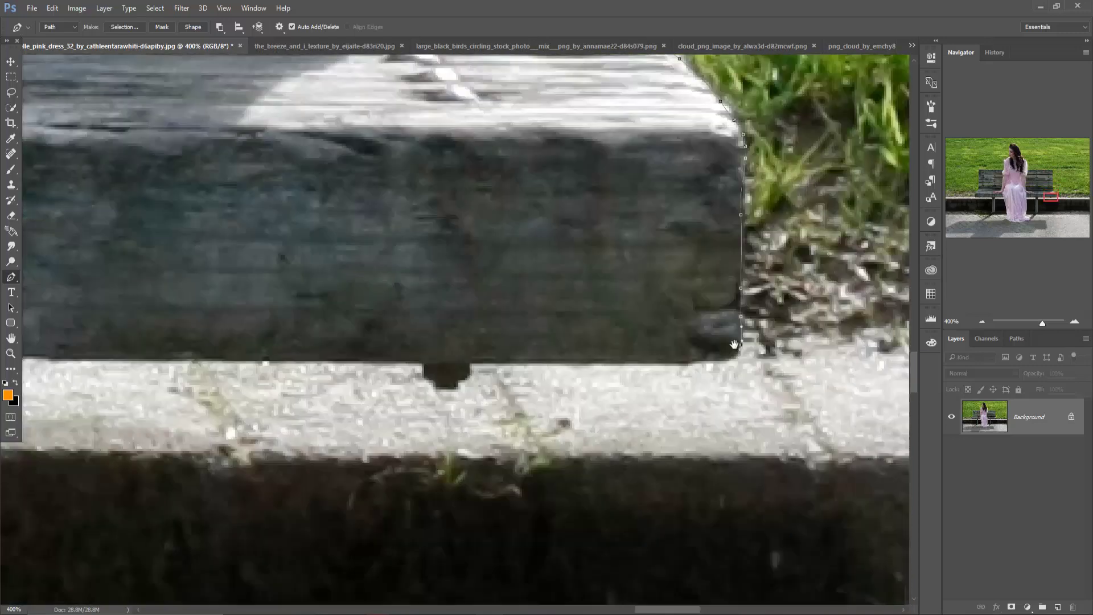
{"action": "scroll", "coordinate": [684, 456], "scroll_direction": "down", "scroll_amount": 5}
{"action": "scroll", "coordinate": [626, 342], "scroll_direction": "left", "scroll_amount": 5}
{"action": "scroll", "coordinate": [573, 262], "scroll_direction": "left", "scroll_amount": 3}
{"action": "scroll", "coordinate": [573, 262], "scroll_direction": "down", "scroll_amount": 5}
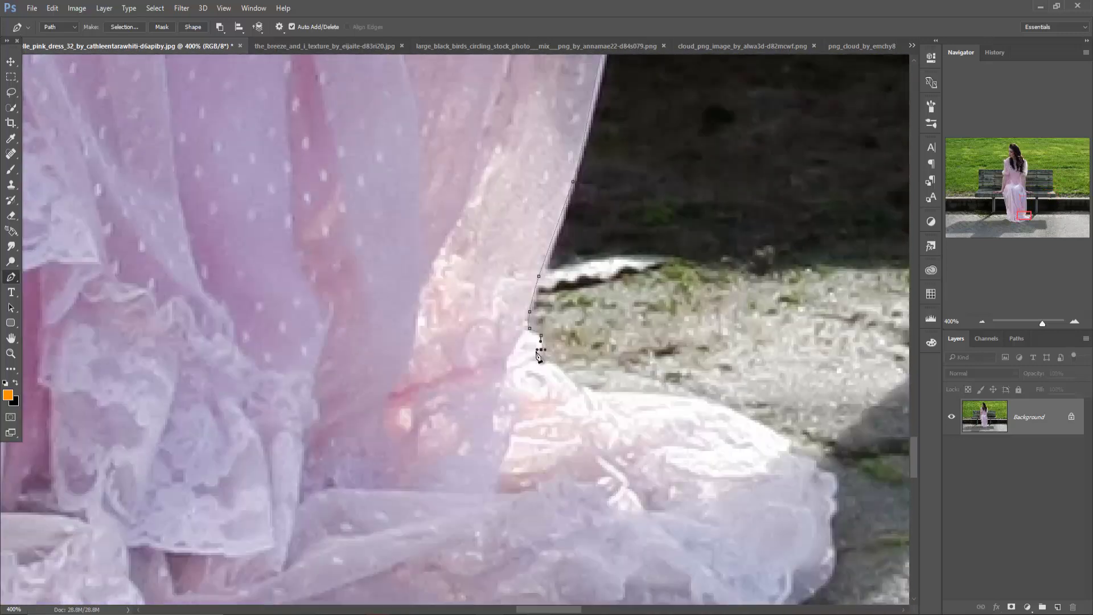
{"action": "scroll", "coordinate": [540, 342], "scroll_direction": "down", "scroll_amount": 3}
{"action": "scroll", "coordinate": [406, 367], "scroll_direction": "down", "scroll_amount": 1}
{"action": "scroll", "coordinate": [41, 421], "scroll_direction": "down", "scroll_amount": 3}
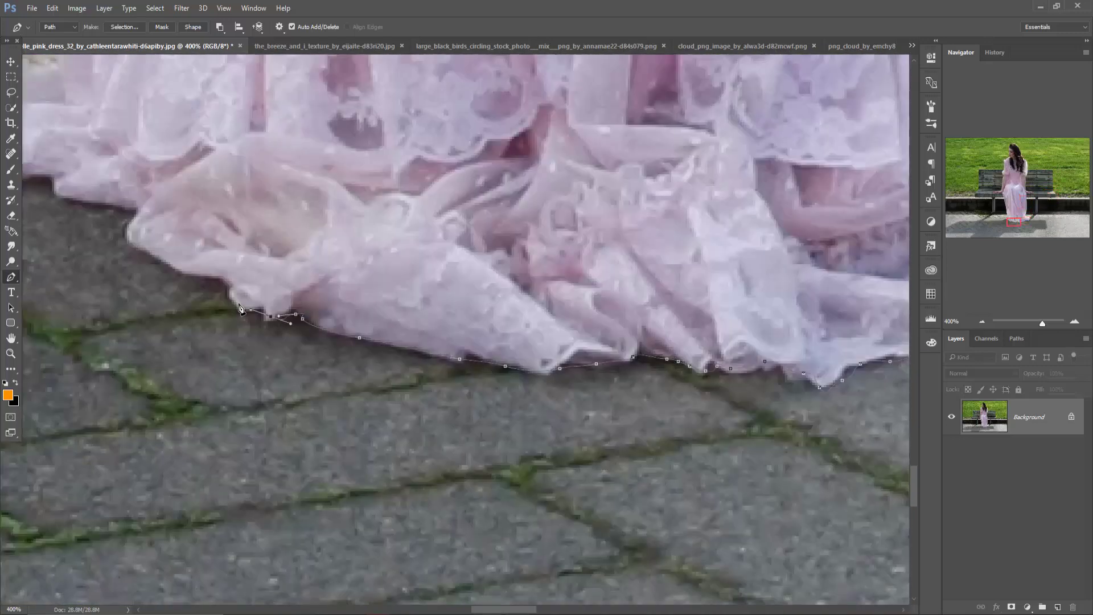
{"action": "scroll", "coordinate": [789, 235], "scroll_direction": "left", "scroll_amount": 10}
{"action": "scroll", "coordinate": [576, 254], "scroll_direction": "up", "scroll_amount": 4}
{"action": "scroll", "coordinate": [552, 454], "scroll_direction": "up", "scroll_amount": 3}
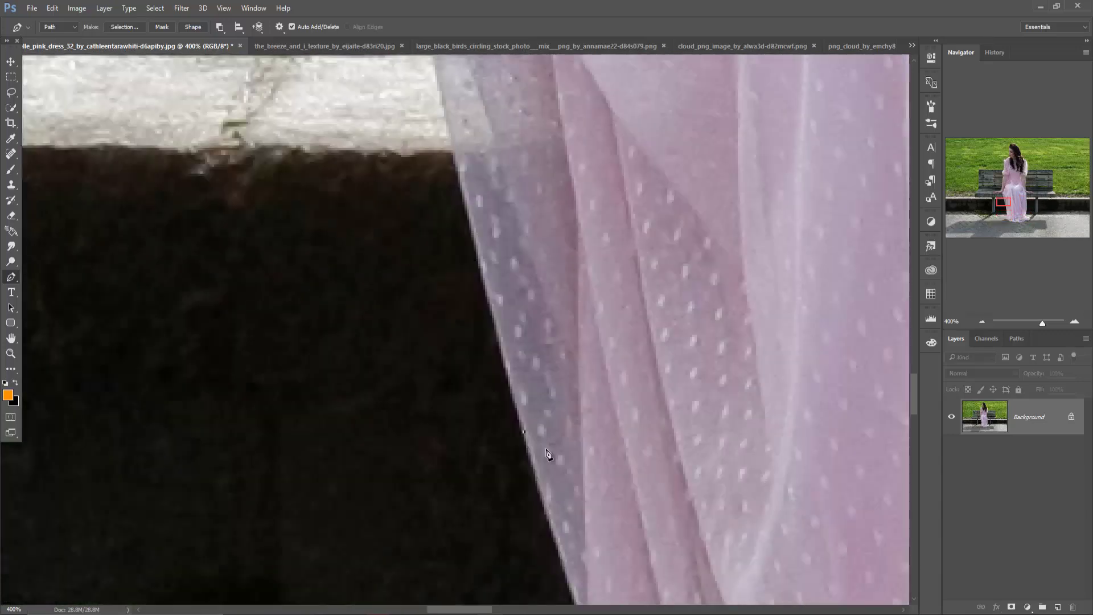
{"action": "scroll", "coordinate": [596, 491], "scroll_direction": "up", "scroll_amount": 3}
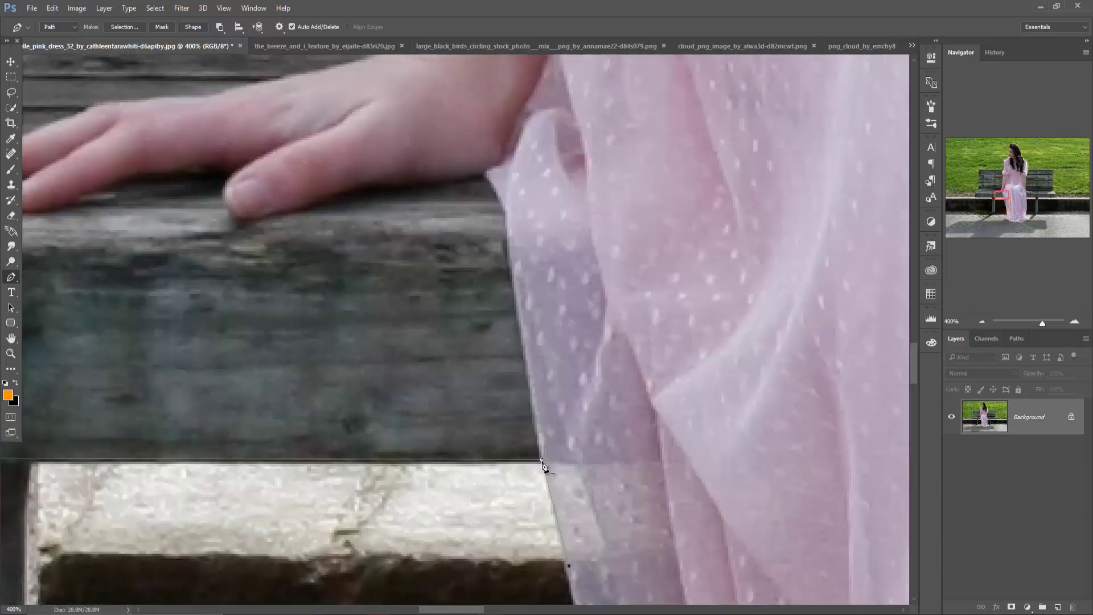
Convert the traced pen path into an active selection.
{"action": "key", "text": "ctrl+Return"}
{"action": "key", "text": "ctrl+0"}
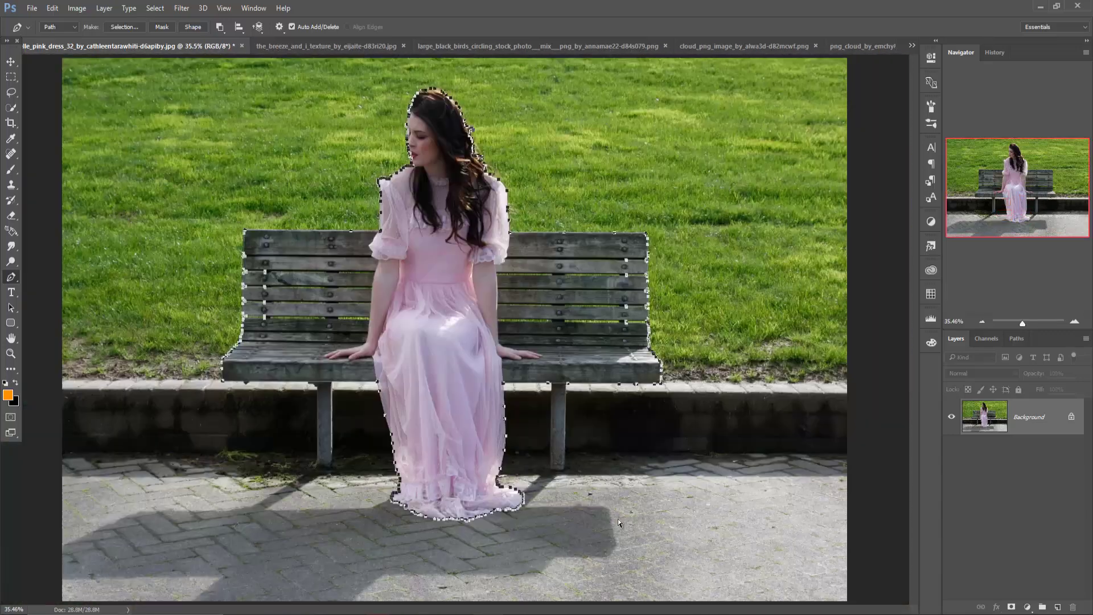
{"action": "right_click", "coordinate": [428, 285]}
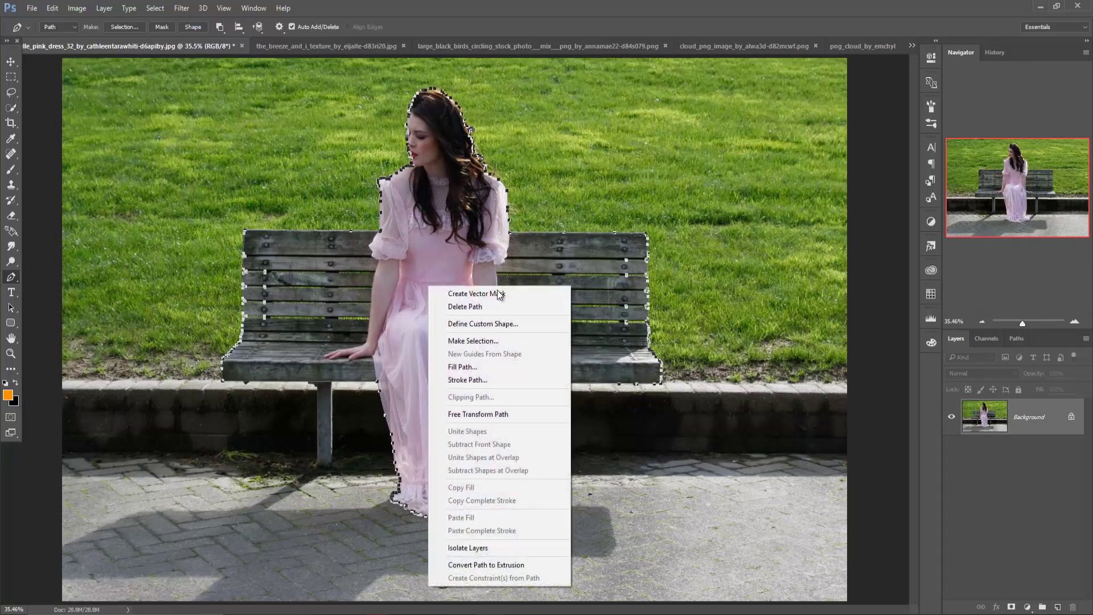
{"action": "left_click", "coordinate": [504, 340]}
{"action": "left_click", "coordinate": [607, 183]}
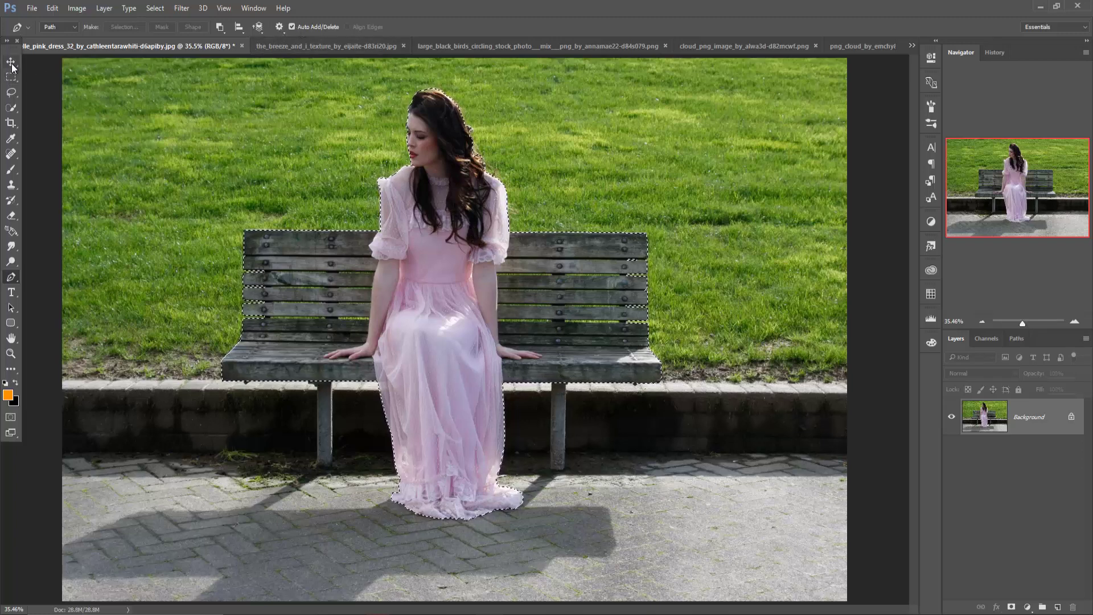
In Select and Mask, set Output To to New Layer and apply.
{"action": "left_click", "coordinate": [9, 110]}
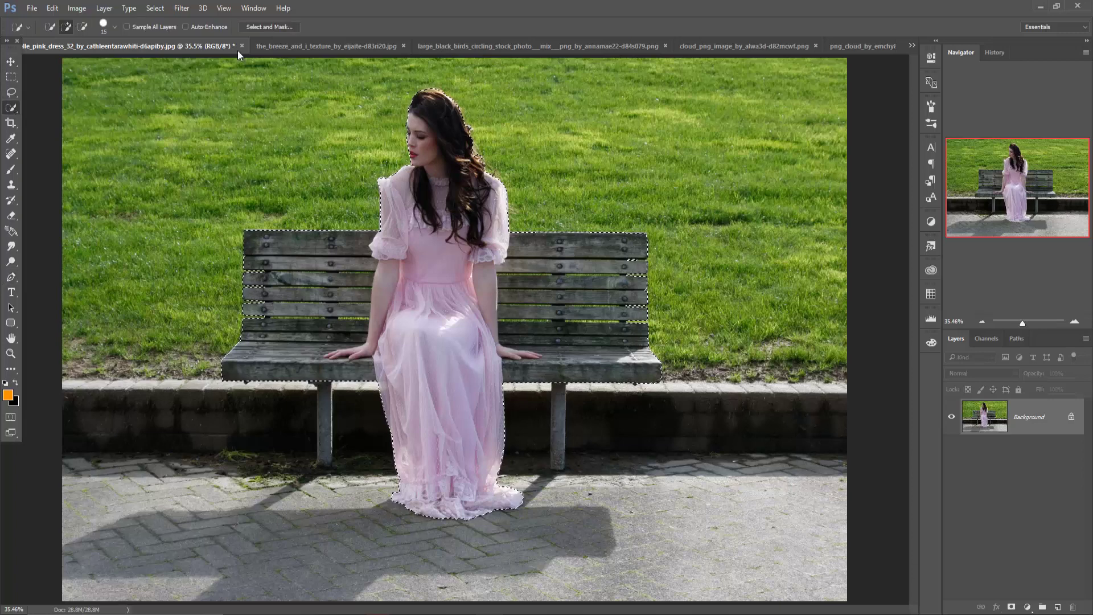
{"action": "left_click", "coordinate": [253, 27]}
{"action": "left_click", "coordinate": [1022, 391]}
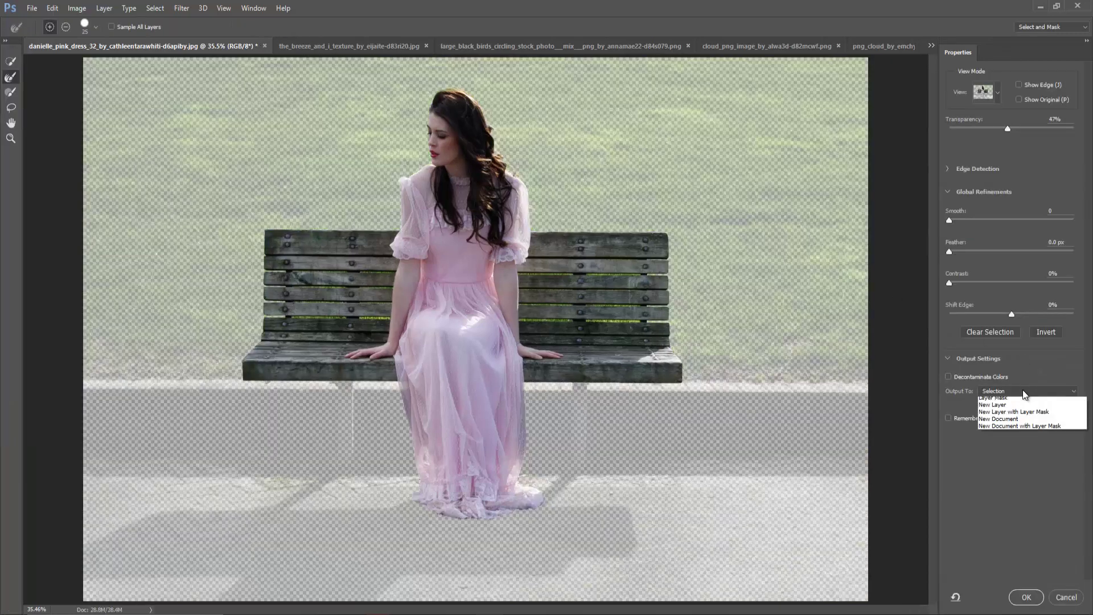
{"action": "left_click", "coordinate": [1019, 416]}
{"action": "left_click", "coordinate": [1026, 597]}
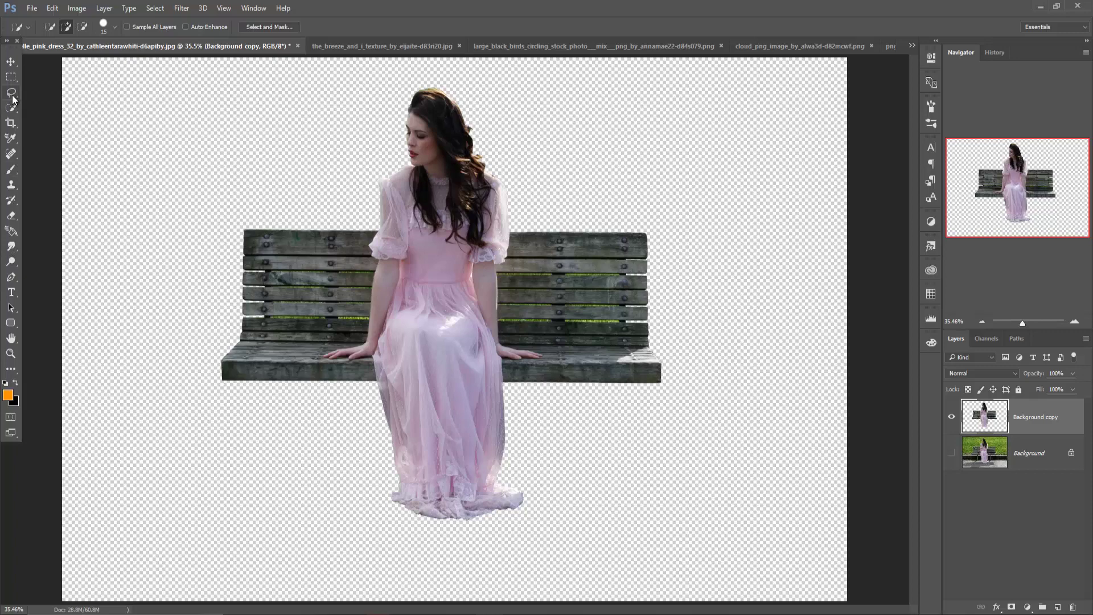
{"action": "left_click", "coordinate": [12, 96]}
Zoom in on the slats and delete the first two grass strips with the Polygonal Lasso.
{"action": "left_click", "coordinate": [41, 104]}
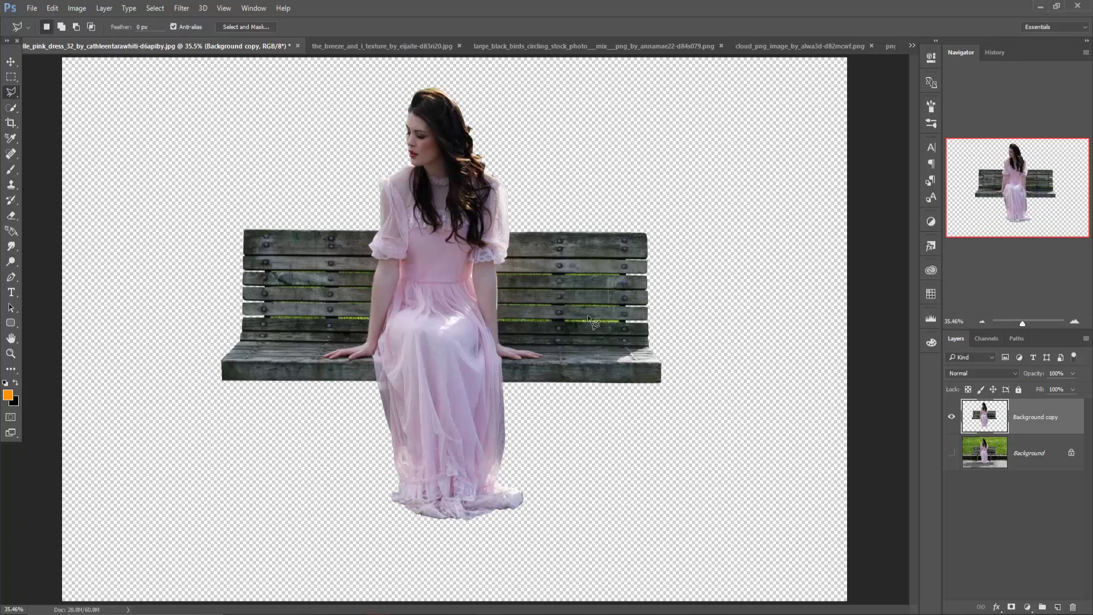
{"action": "key", "text": "ctrl+plus"}
{"action": "key", "text": "ctrl+plus"}
{"action": "key", "text": "ctrl+plus"}
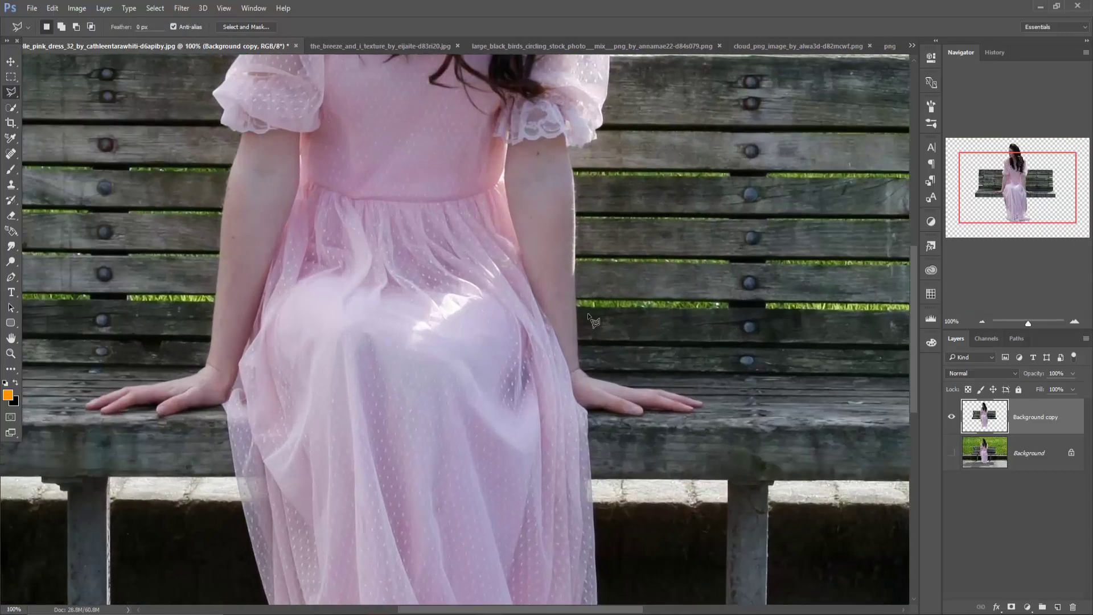
{"action": "left_click_drag", "start_coordinate": [612, 317], "coordinate": [346, 399]}
{"action": "key", "text": "ctrl+plus"}
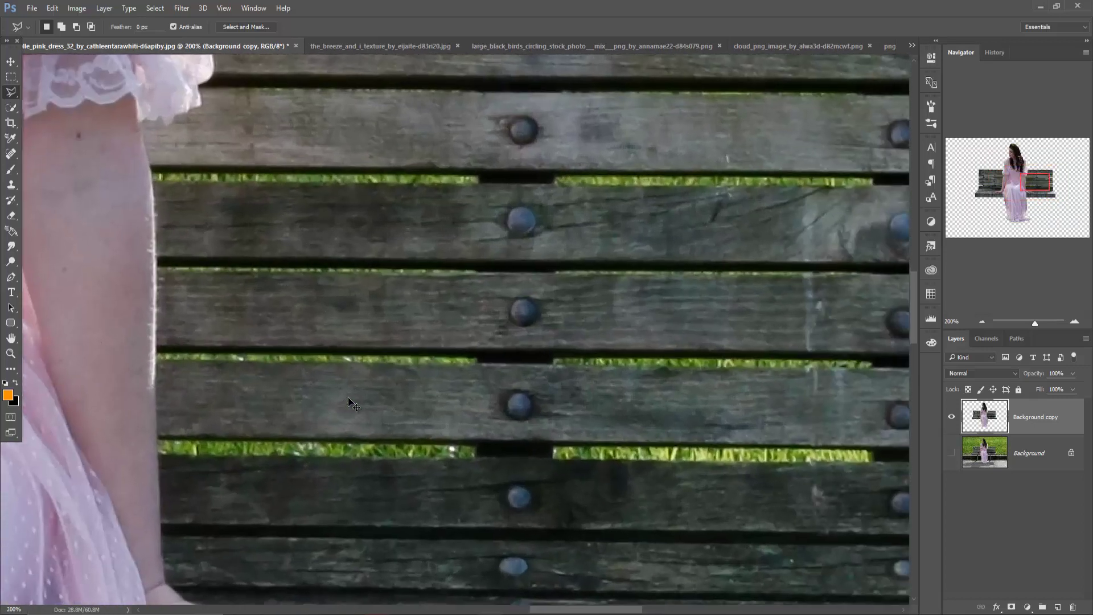
{"action": "key", "text": "ctrl+plus"}
{"action": "left_click_drag", "start_coordinate": [251, 298], "coordinate": [440, 329]}
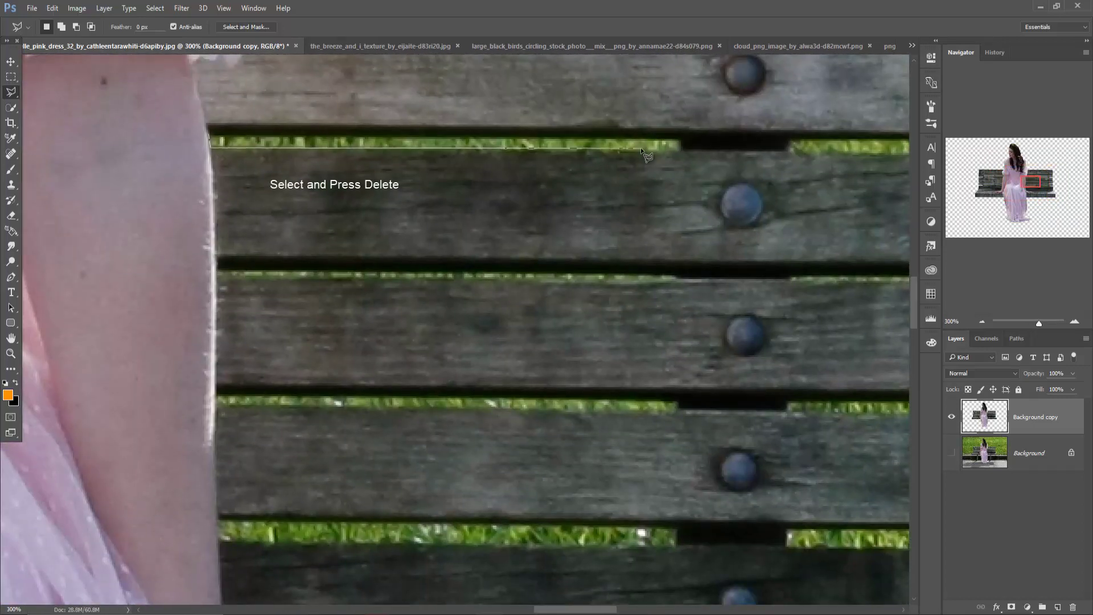
{"action": "left_click", "coordinate": [681, 147]}
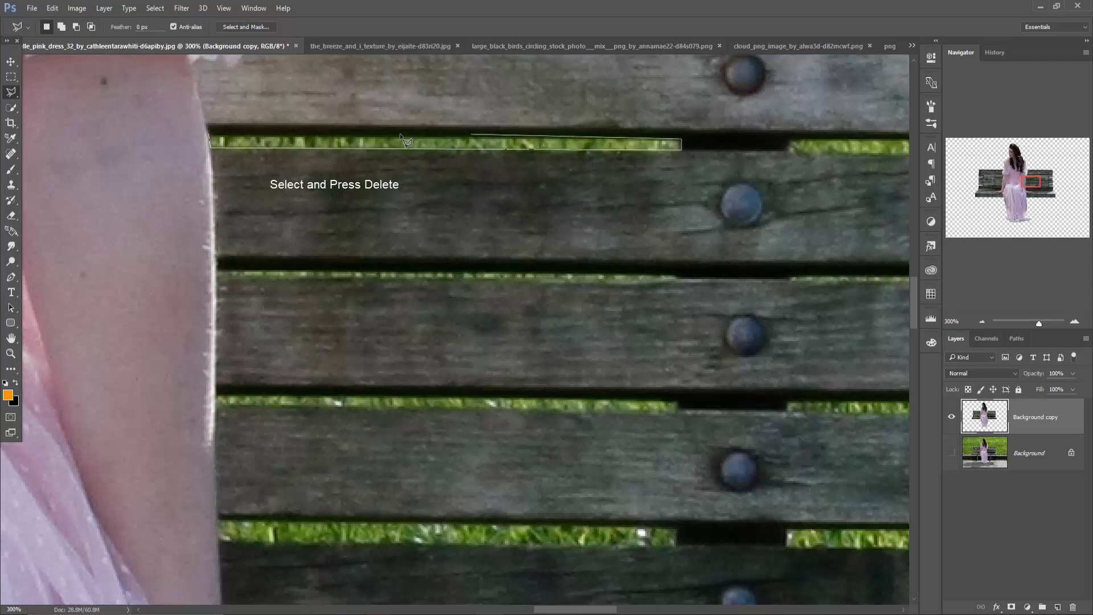
{"action": "left_click", "coordinate": [208, 135]}
{"action": "key", "text": "Delete"}
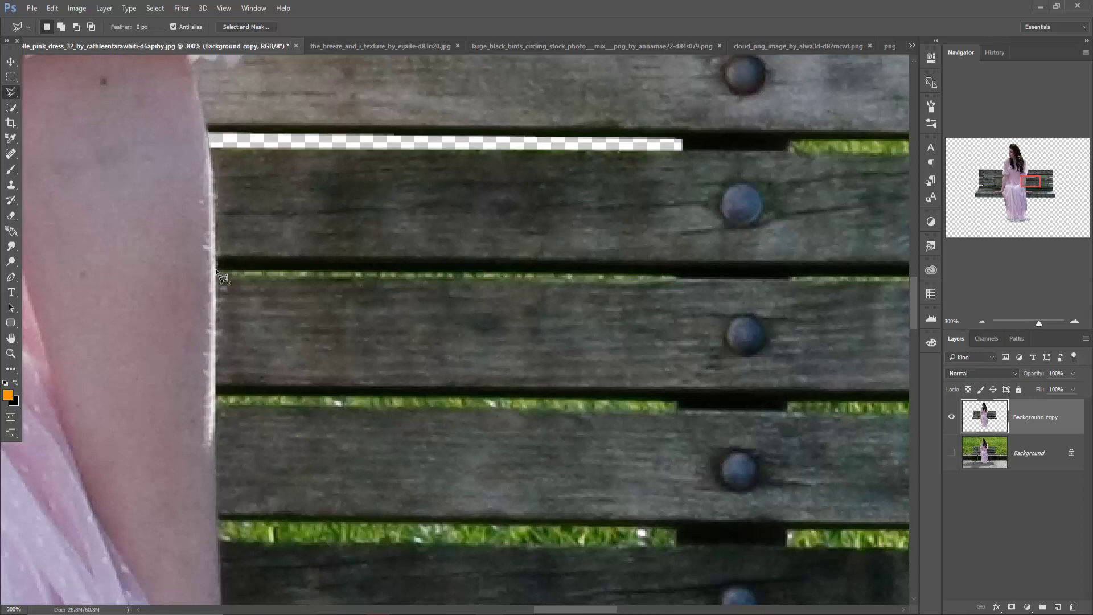
{"action": "double_click", "coordinate": [644, 282]}
{"action": "key", "text": "Delete"}
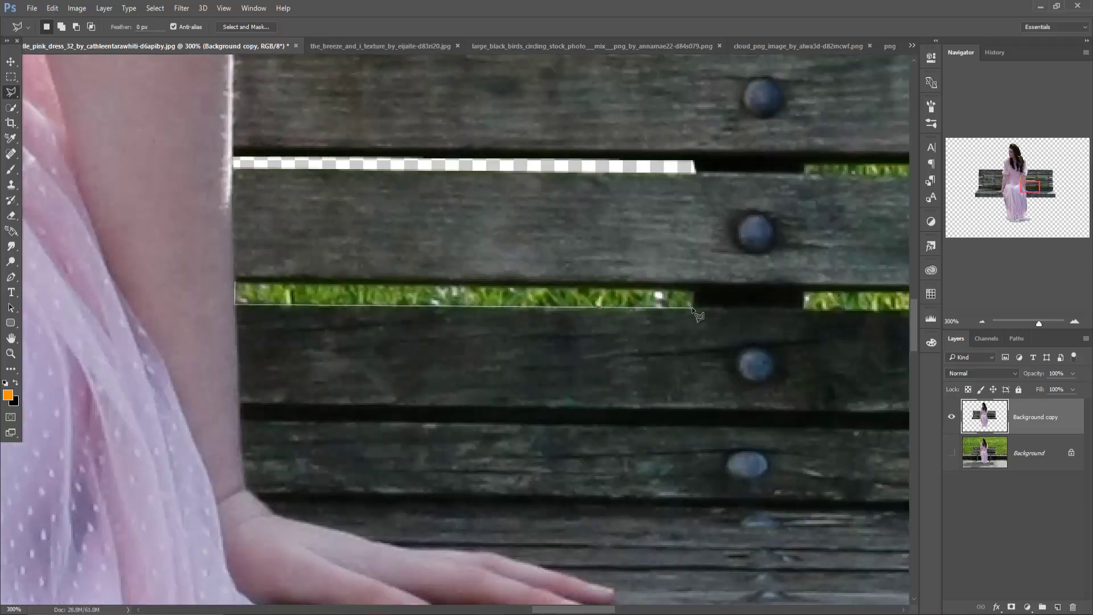
Outline and delete the remaining grass gaps between the bench slats.
{"action": "left_click_drag", "start_coordinate": [644, 285], "coordinate": [245, 301]}
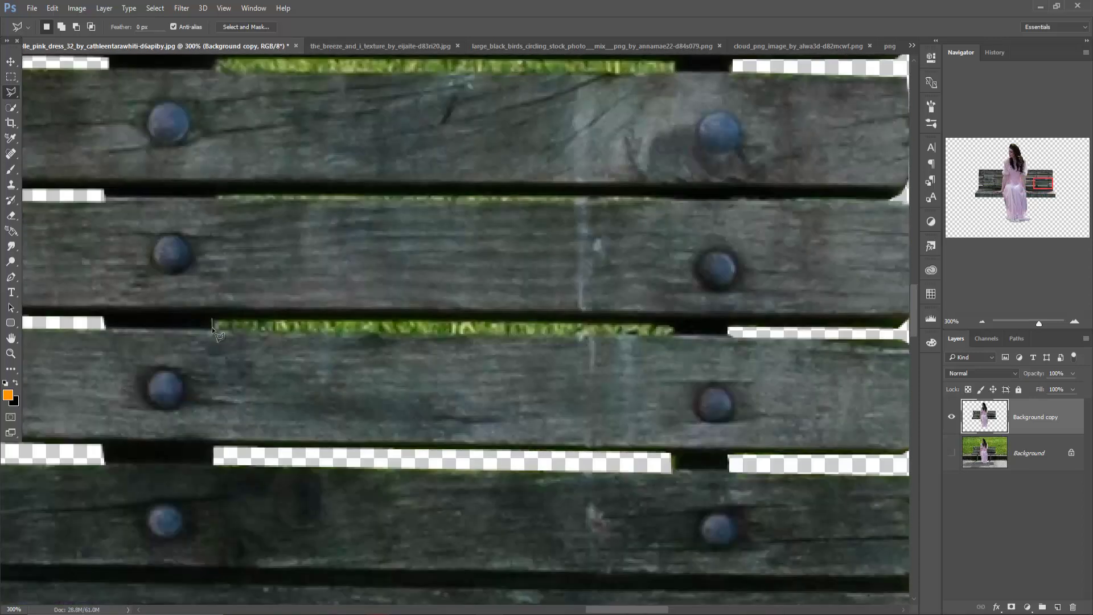
{"action": "left_click", "coordinate": [213, 191]}
{"action": "left_click", "coordinate": [679, 199]}
{"action": "left_click", "coordinate": [218, 196]}
{"action": "key", "text": "Delete"}
{"action": "left_click_drag", "start_coordinate": [399, 171], "coordinate": [433, 341]}
{"action": "key", "text": "Delete"}
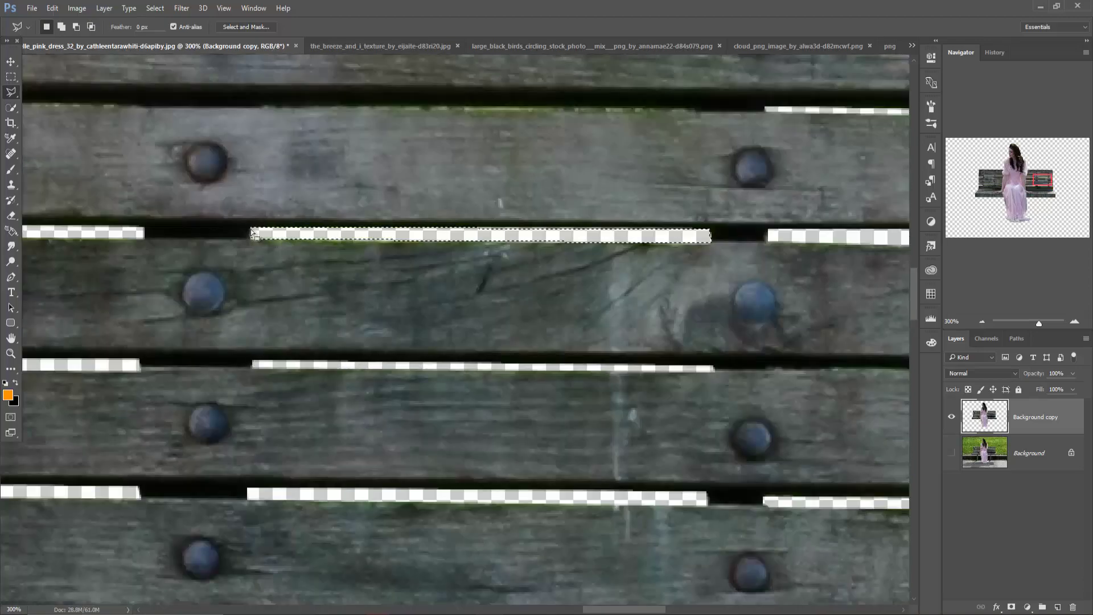
{"action": "mouse_move", "coordinate": [399, 285]}
{"action": "left_mouse_down"}
{"action": "mouse_move", "coordinate": [476, 395]}
{"action": "mouse_move", "coordinate": [968, 228]}
{"action": "left_mouse_up"}
{"action": "key", "text": "Delete"}
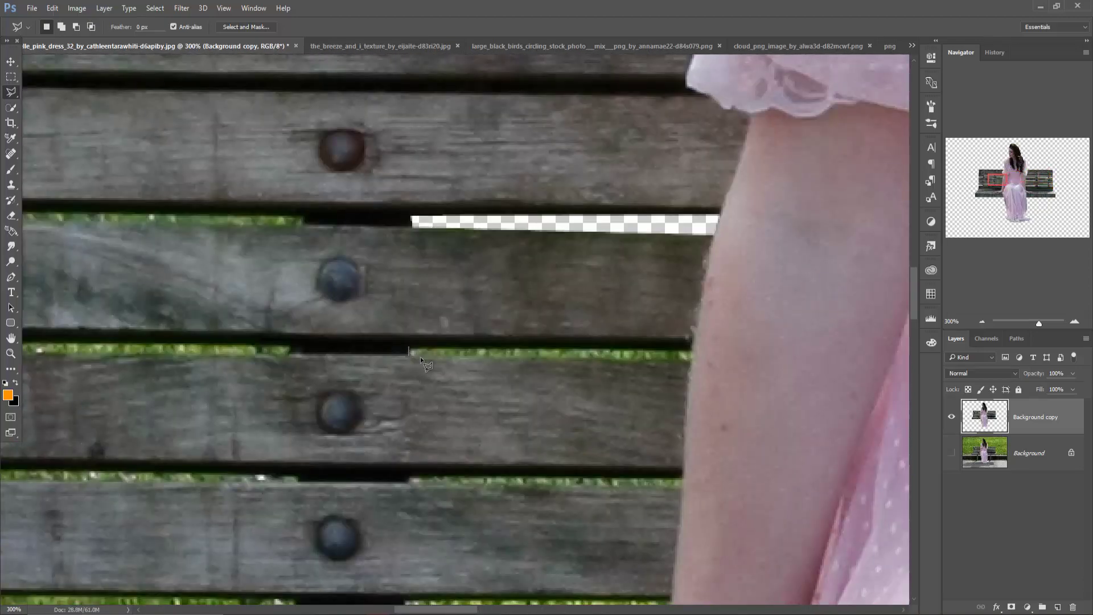
{"action": "key", "text": "Delete"}
{"action": "key", "text": "Delete"}
{"action": "left_click_drag", "start_coordinate": [171, 284], "coordinate": [496, 257]}
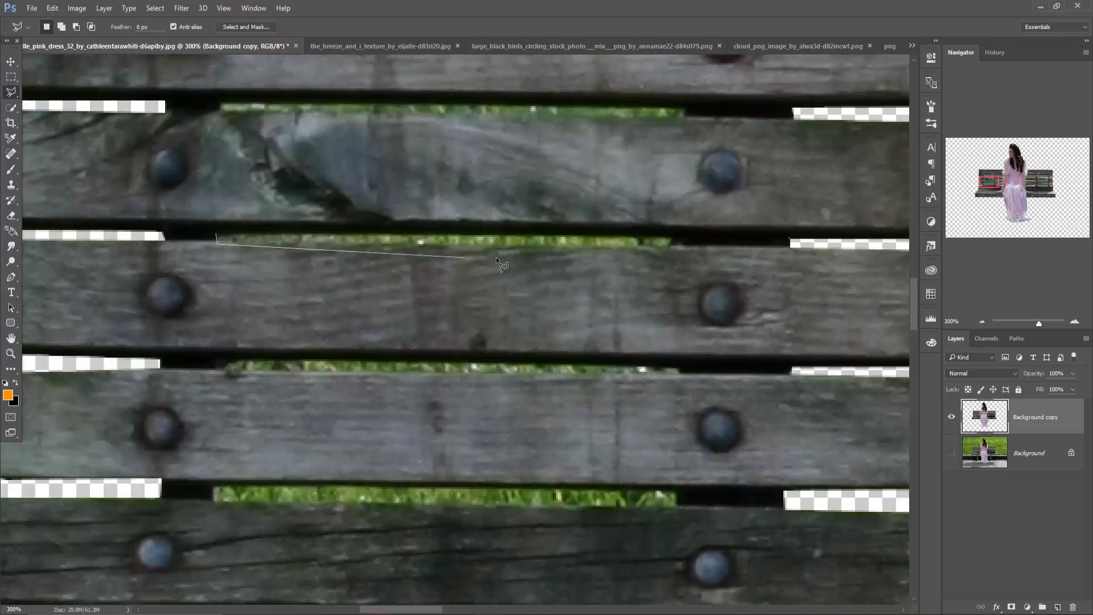
{"action": "left_click", "coordinate": [214, 230]}
{"action": "mouse_move", "coordinate": [674, 259]}
{"action": "left_mouse_down"}
{"action": "mouse_move", "coordinate": [709, 322]}
{"action": "mouse_move", "coordinate": [734, 84]}
{"action": "left_mouse_up"}
{"action": "double_click", "coordinate": [709, 321]}
{"action": "key", "text": "Delete"}
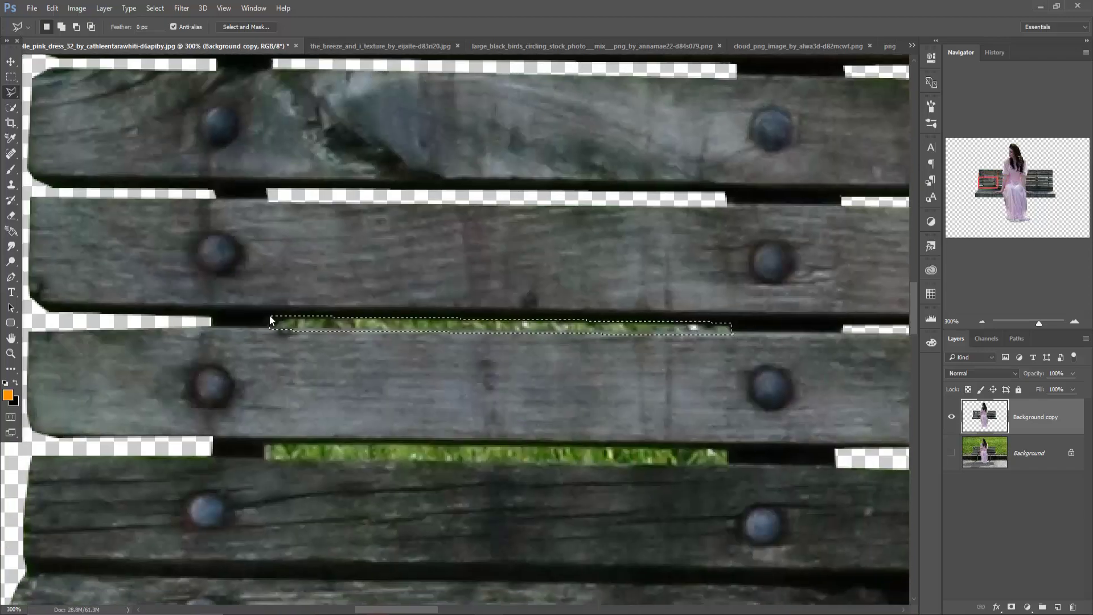
{"action": "key", "text": "Delete"}
{"action": "key", "text": "Delete"}
{"action": "key", "text": "v"}
{"action": "key", "text": "ctrl+0"}
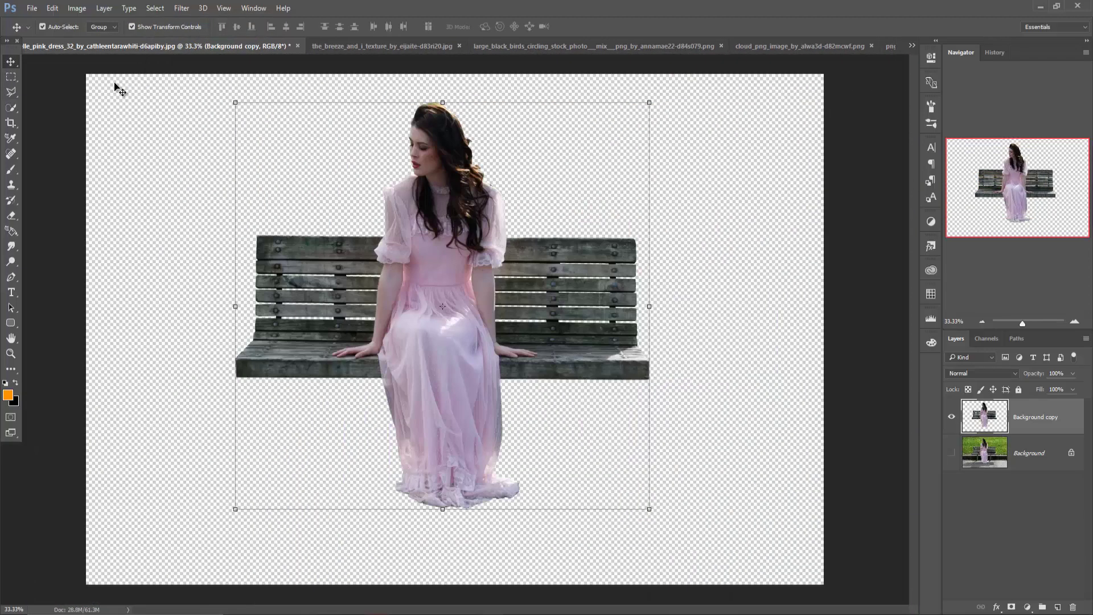
Copy the girl-on-bench cutout layer into the Untitled-1 document.
{"action": "left_click_drag", "start_coordinate": [190, 48], "coordinate": [729, 105]}
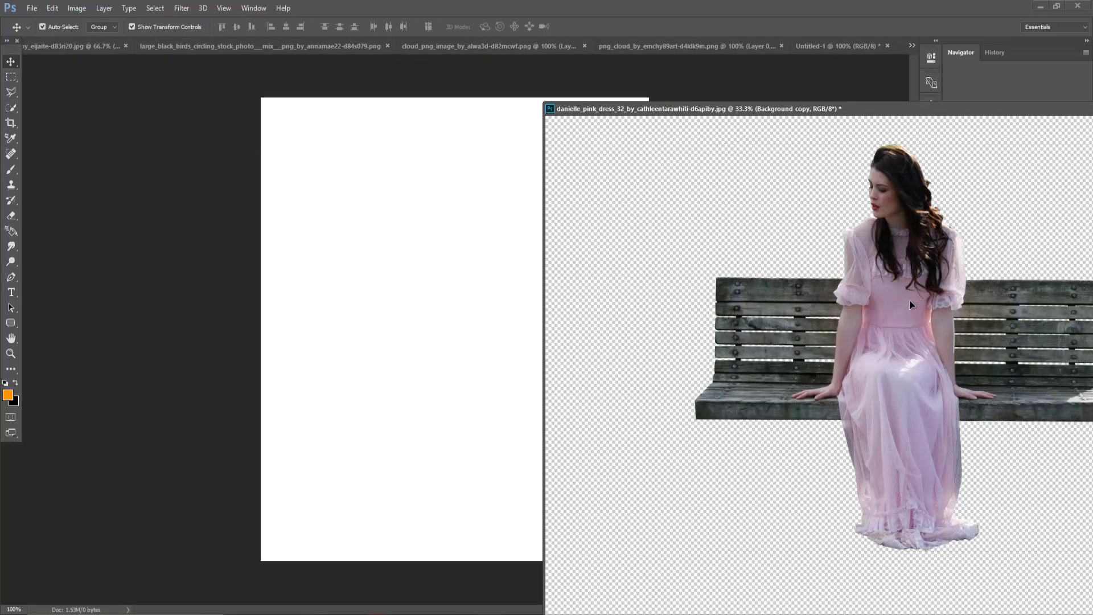
{"action": "left_click_drag", "start_coordinate": [937, 303], "coordinate": [414, 326]}
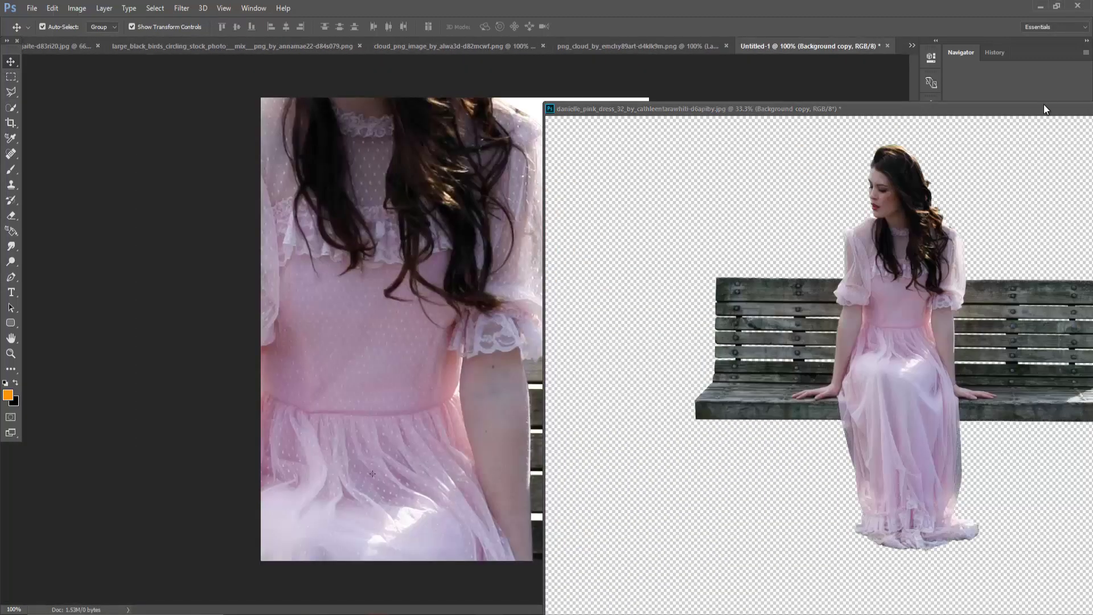
{"action": "left_click_drag", "start_coordinate": [1040, 106], "coordinate": [495, 143]}
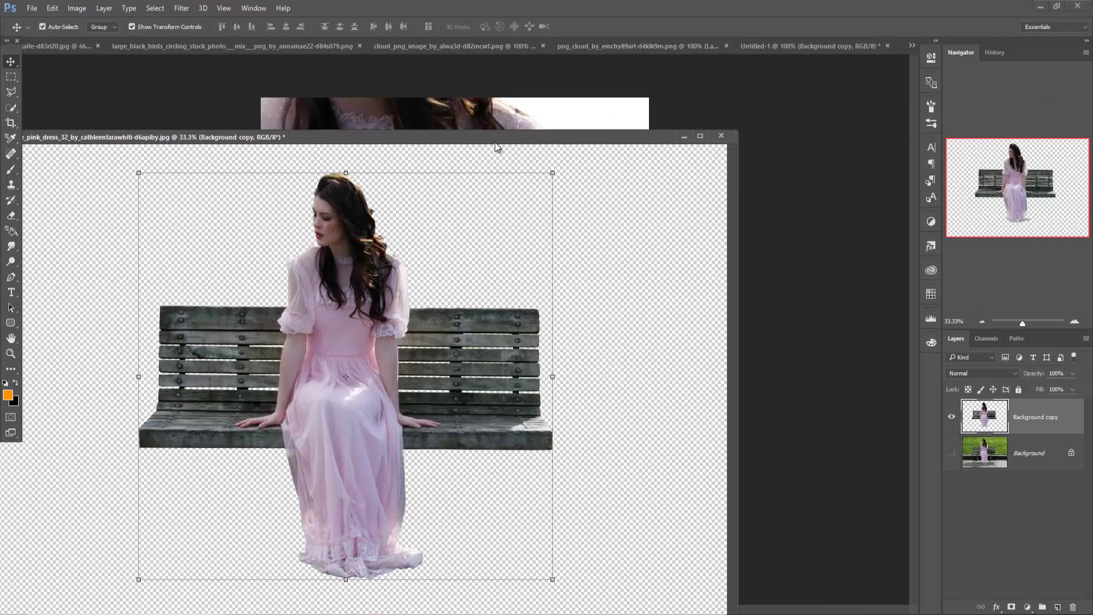
{"action": "left_click", "coordinate": [680, 137]}
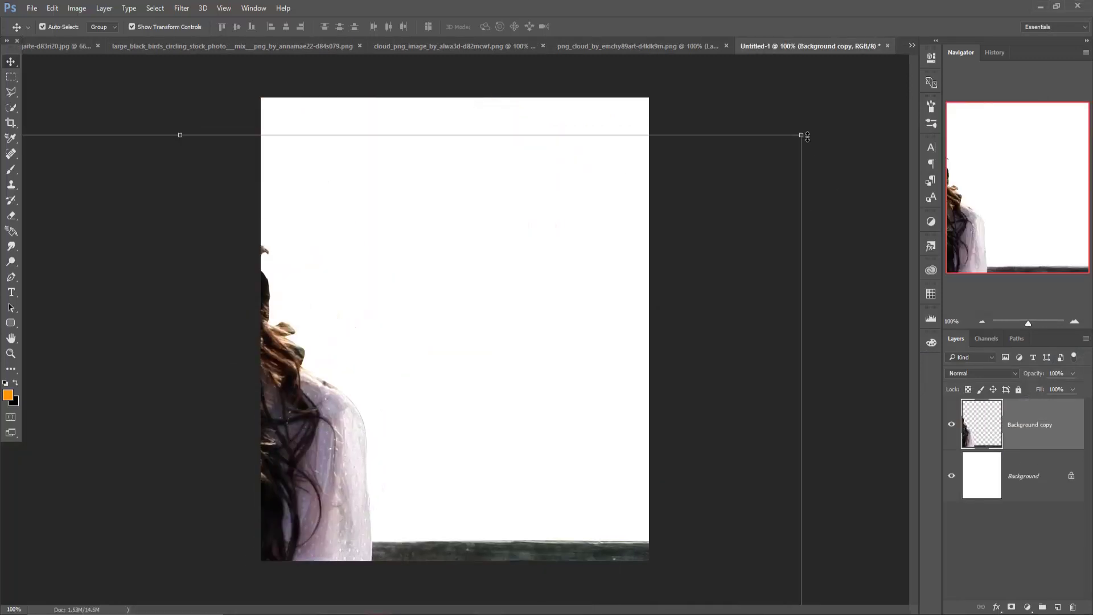
Scale the cutout down and place it in the lower middle of the canvas.
{"action": "left_click_drag", "start_coordinate": [807, 136], "coordinate": [420, 507]}
{"action": "mouse_move", "coordinate": [283, 539]}
{"action": "left_mouse_down"}
{"action": "mouse_move", "coordinate": [638, 168]}
{"action": "mouse_move", "coordinate": [549, 188]}
{"action": "left_mouse_up"}
{"action": "mouse_move", "coordinate": [699, 148]}
{"action": "left_mouse_down"}
{"action": "mouse_move", "coordinate": [563, 308]}
{"action": "mouse_move", "coordinate": [567, 322]}
{"action": "left_mouse_up"}
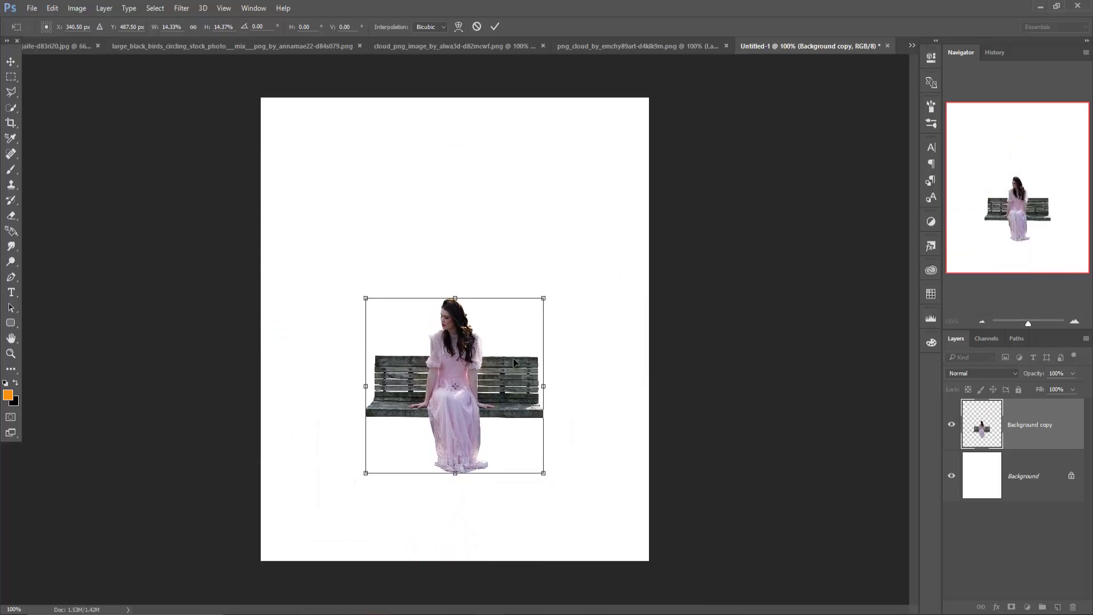
{"action": "left_click_drag", "start_coordinate": [496, 404], "coordinate": [485, 427]}
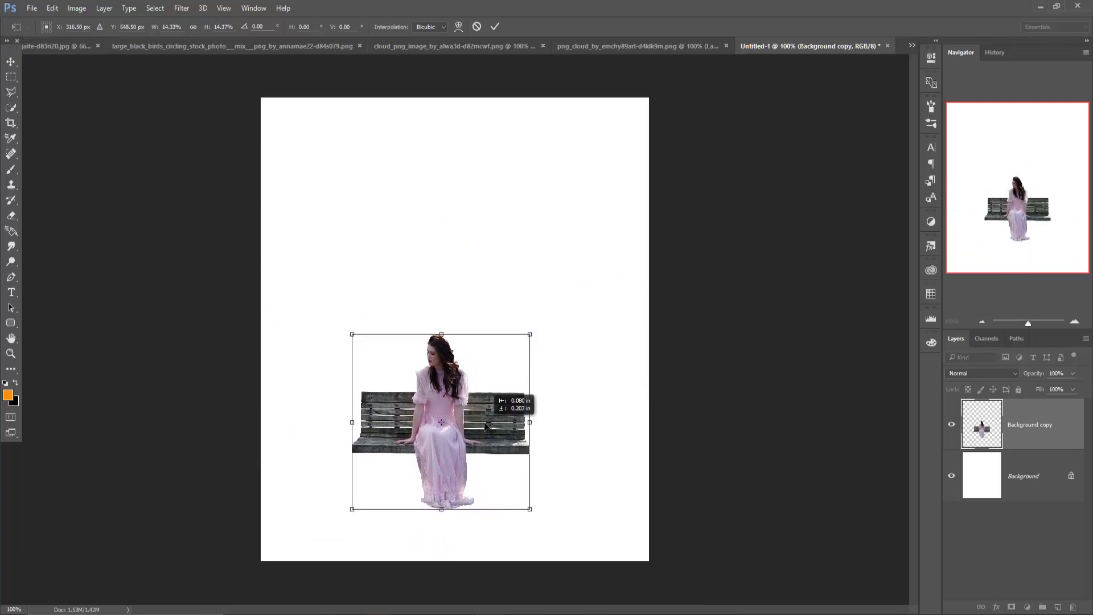
{"action": "left_click_drag", "start_coordinate": [485, 427], "coordinate": [516, 399]}
{"action": "left_click_drag", "start_coordinate": [542, 329], "coordinate": [557, 325]}
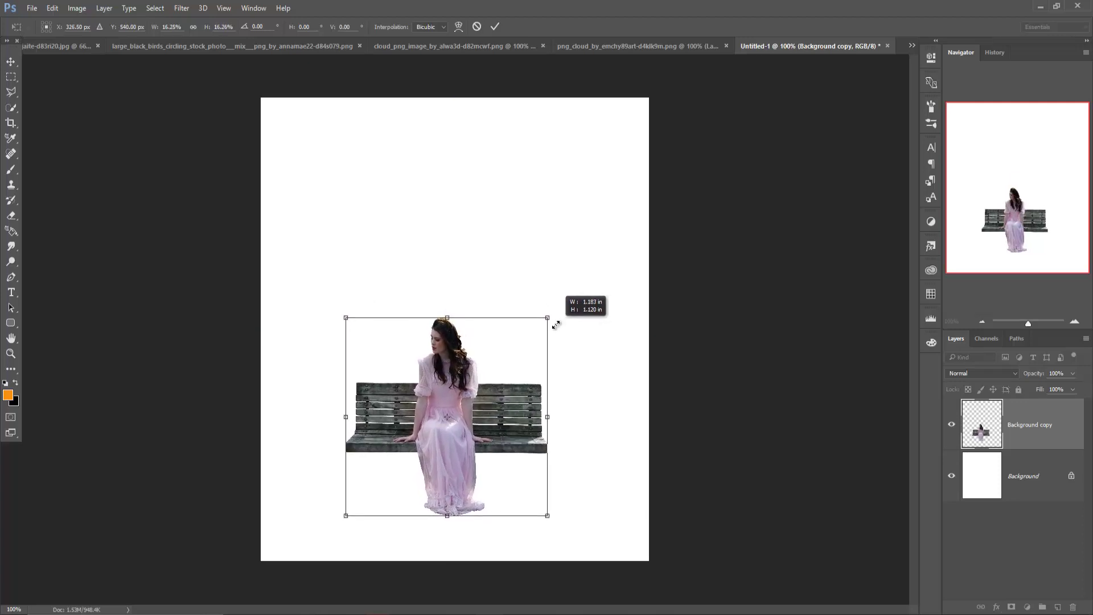
{"action": "left_click_drag", "start_coordinate": [557, 325], "coordinate": [556, 326]}
{"action": "left_click_drag", "start_coordinate": [506, 427], "coordinate": [507, 430]}
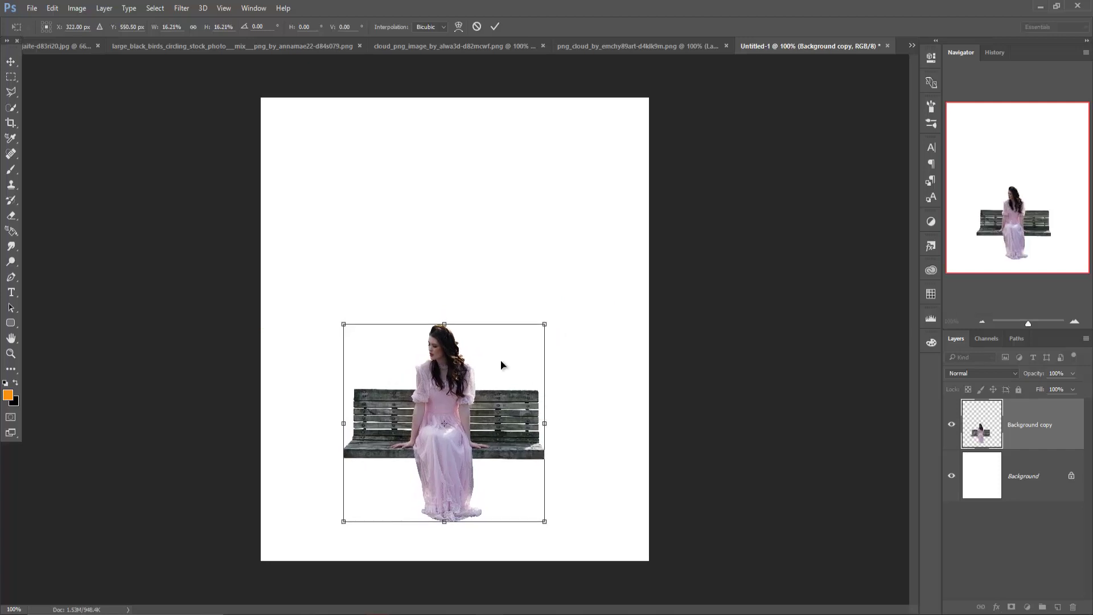
{"action": "left_click", "coordinate": [494, 27]}
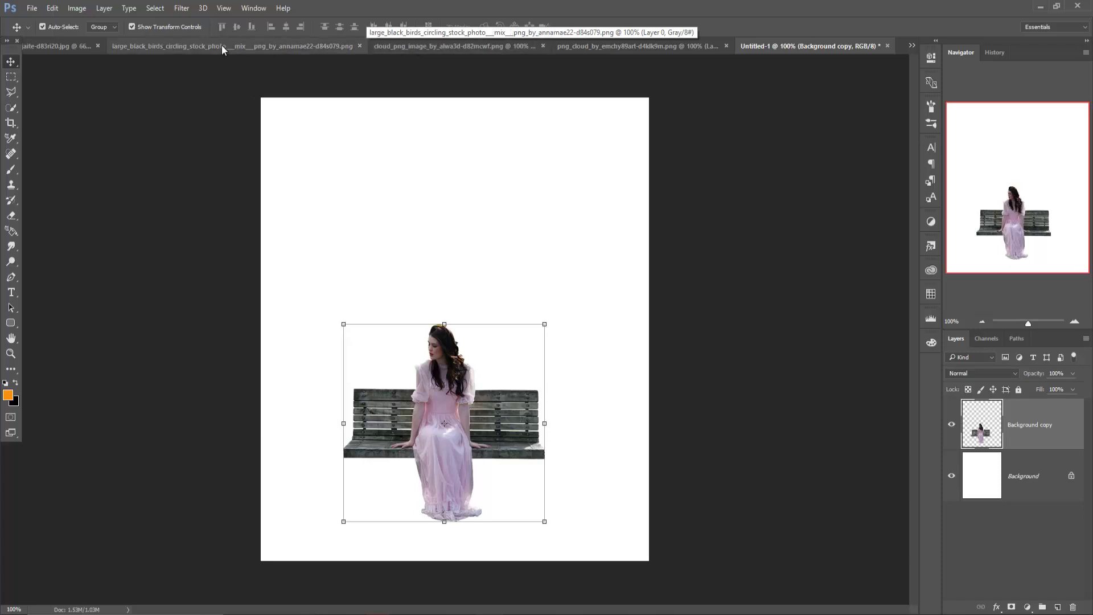
Copy the breeze texture image into Untitled-1 as a new layer.
{"action": "left_click", "coordinate": [43, 46]}
{"action": "mouse_move", "coordinate": [43, 46]}
{"action": "left_mouse_down"}
{"action": "mouse_move", "coordinate": [326, 114]}
{"action": "mouse_move", "coordinate": [761, 138]}
{"action": "left_mouse_up"}
{"action": "left_click_drag", "start_coordinate": [686, 263], "coordinate": [454, 242]}
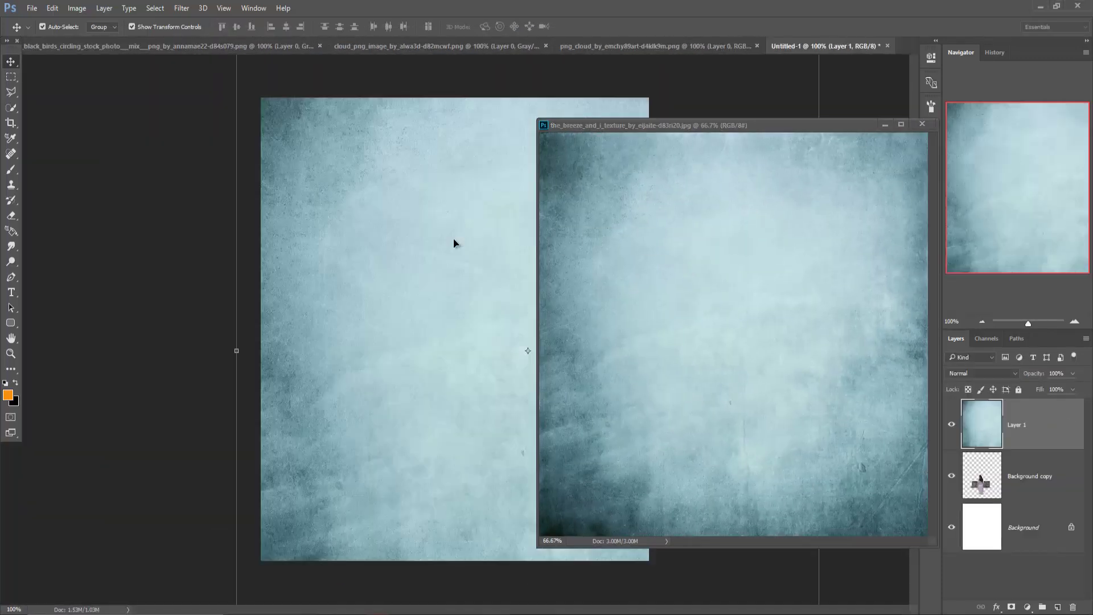
{"action": "left_click", "coordinate": [922, 124]}
Resize the texture to cover the whole canvas and move it below the girl-on-bench layer.
{"action": "left_click_drag", "start_coordinate": [521, 243], "coordinate": [540, 370]}
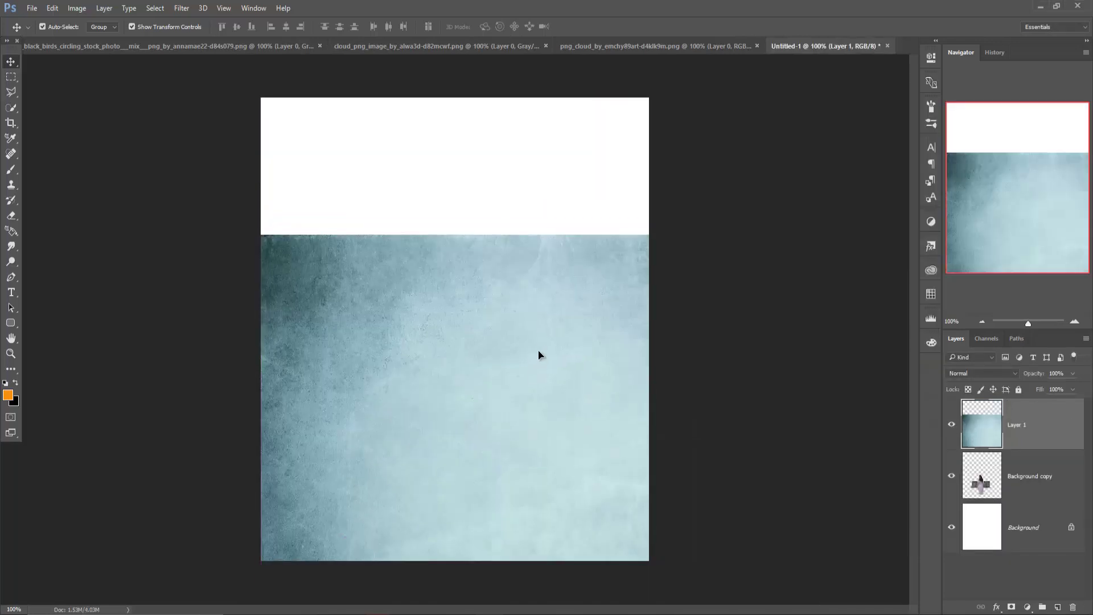
{"action": "left_click_drag", "start_coordinate": [278, 246], "coordinate": [395, 373]}
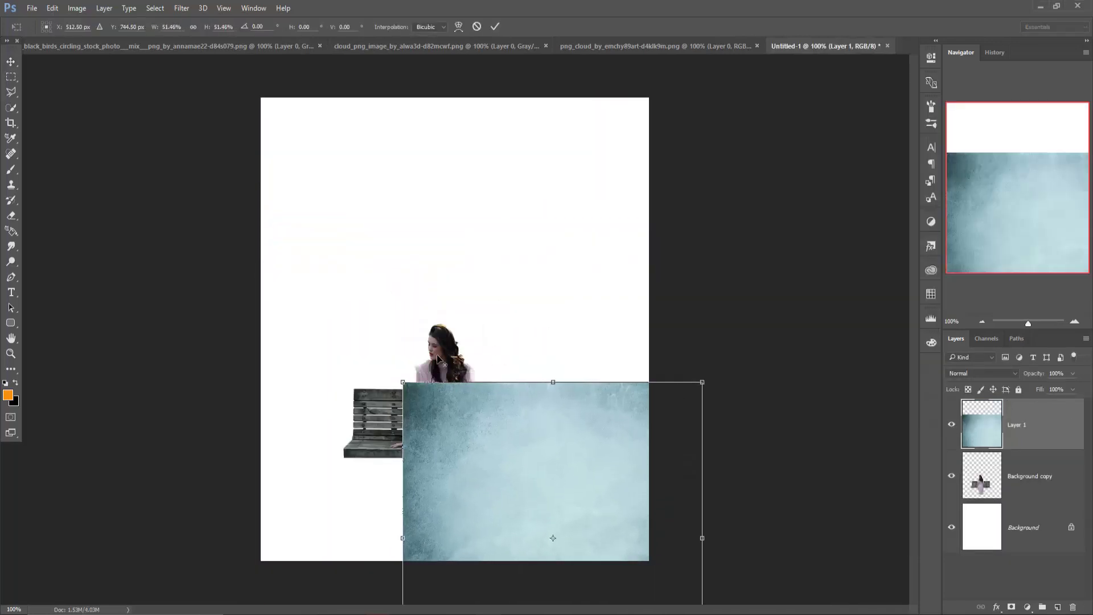
{"action": "mouse_move", "coordinate": [475, 426]}
{"action": "left_mouse_down"}
{"action": "mouse_move", "coordinate": [364, 147]}
{"action": "mouse_move", "coordinate": [395, 233]}
{"action": "mouse_move", "coordinate": [401, 220]}
{"action": "left_mouse_up"}
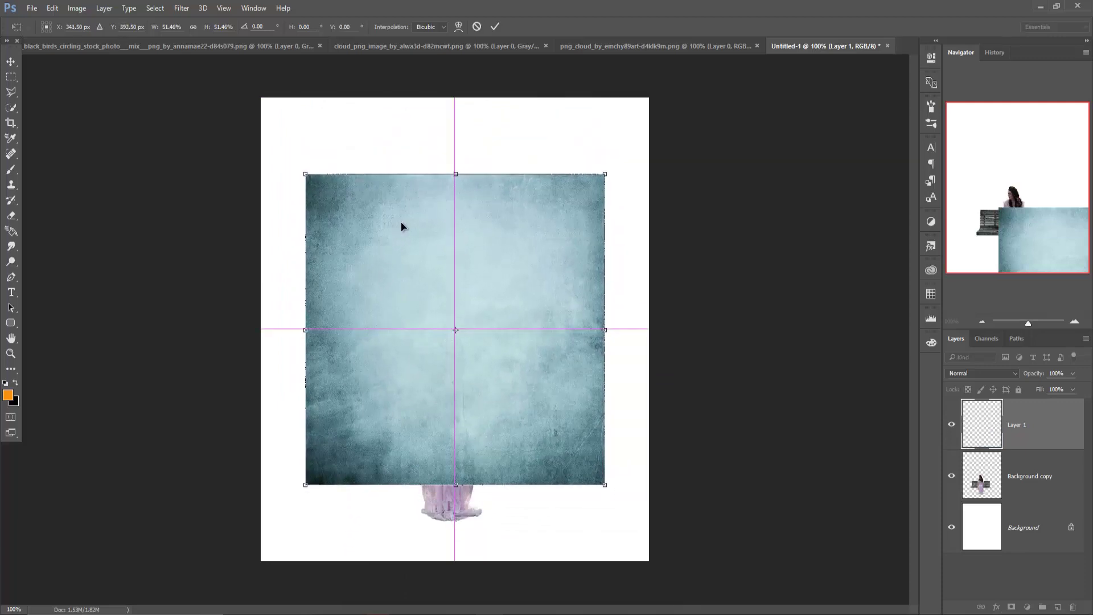
{"action": "mouse_move", "coordinate": [609, 173]}
{"action": "left_mouse_down"}
{"action": "mouse_move", "coordinate": [676, 116]}
{"action": "mouse_move", "coordinate": [761, 75]}
{"action": "mouse_move", "coordinate": [732, 89]}
{"action": "left_mouse_up"}
{"action": "left_click_drag", "start_coordinate": [609, 213], "coordinate": [552, 244]}
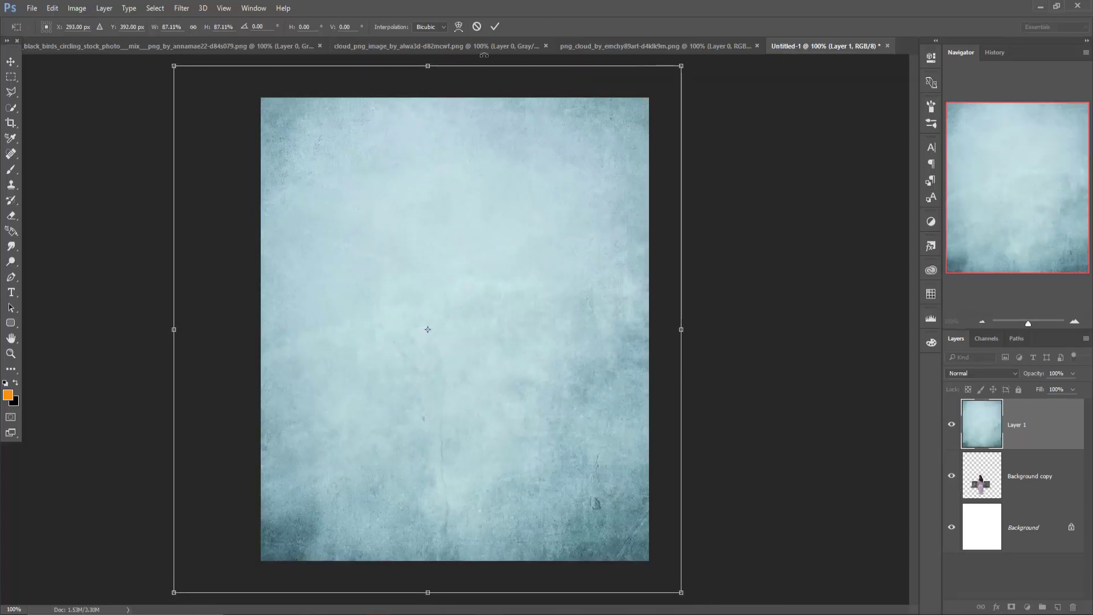
{"action": "left_click", "coordinate": [493, 26]}
{"action": "left_click_drag", "start_coordinate": [1020, 436], "coordinate": [1019, 490]}
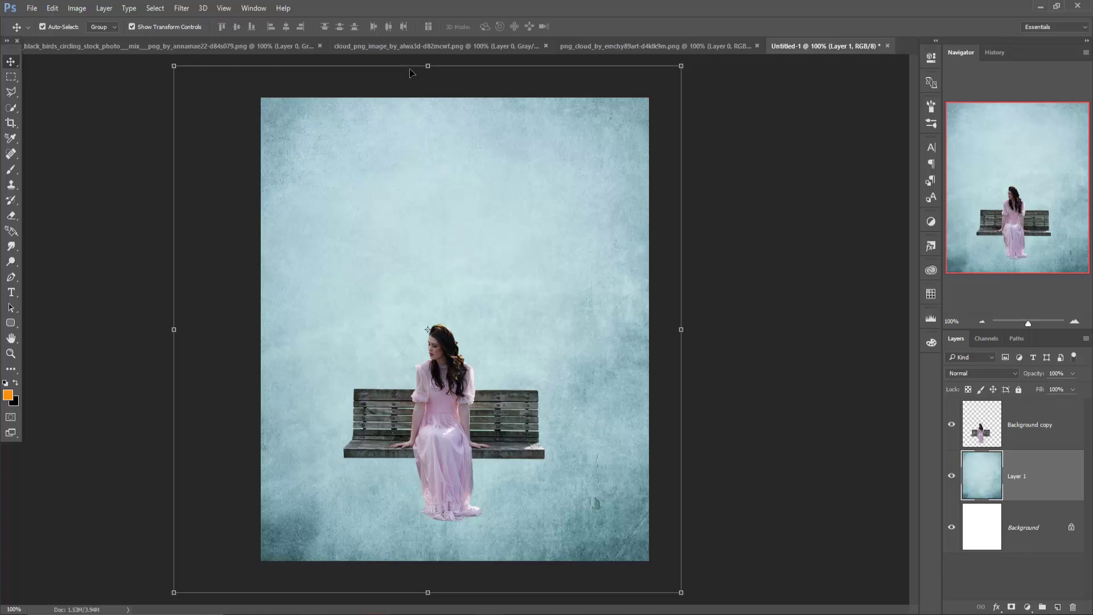
Drag the cloud image into the composite as a second cloud layer.
{"action": "left_click", "coordinate": [419, 48]}
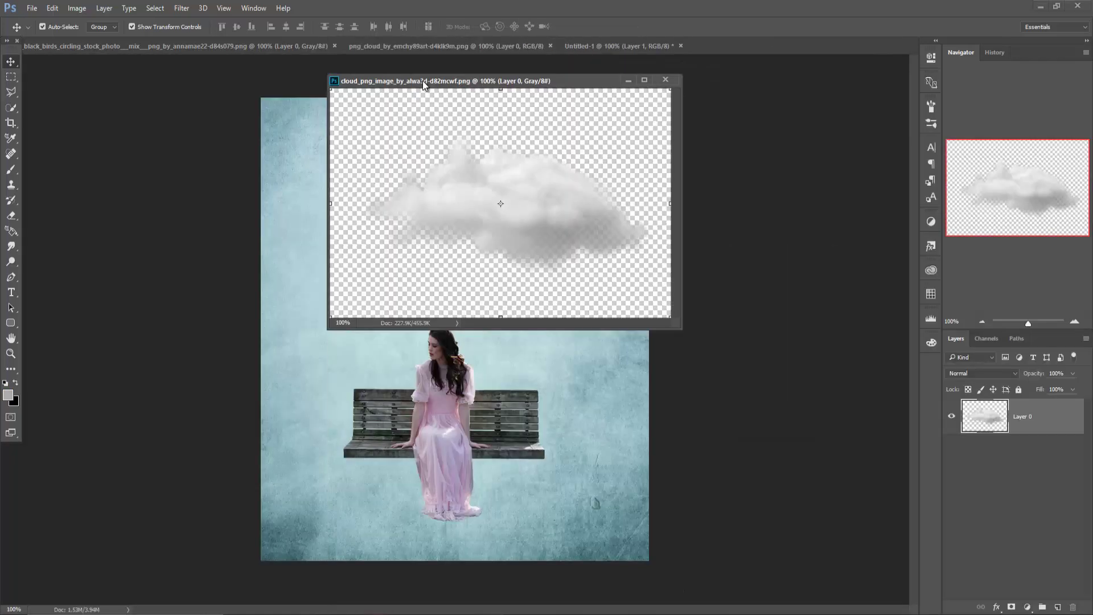
{"action": "left_click_drag", "start_coordinate": [423, 85], "coordinate": [812, 117]}
{"action": "left_click_drag", "start_coordinate": [808, 176], "coordinate": [403, 203]}
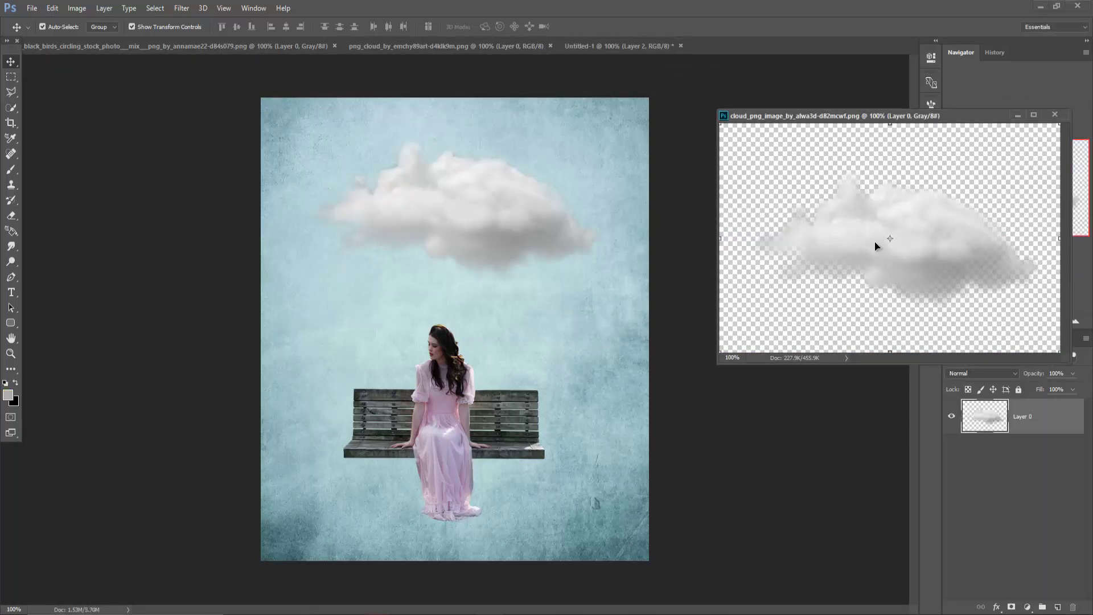
{"action": "left_click_drag", "start_coordinate": [880, 238], "coordinate": [550, 229]}
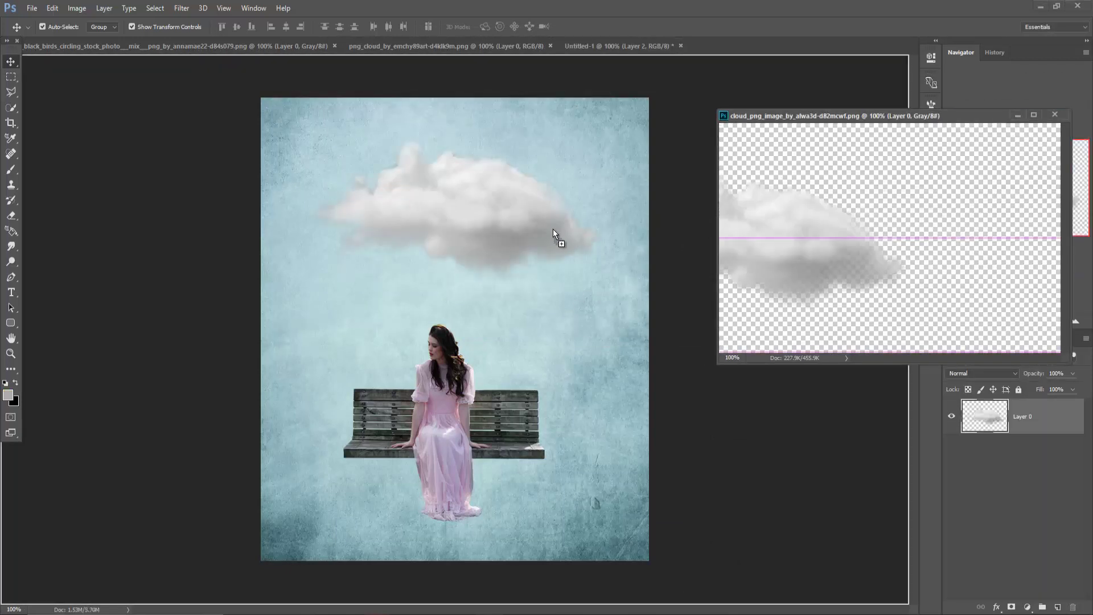
{"action": "left_click", "coordinate": [1017, 115]}
{"action": "left_click_drag", "start_coordinate": [603, 238], "coordinate": [581, 241]}
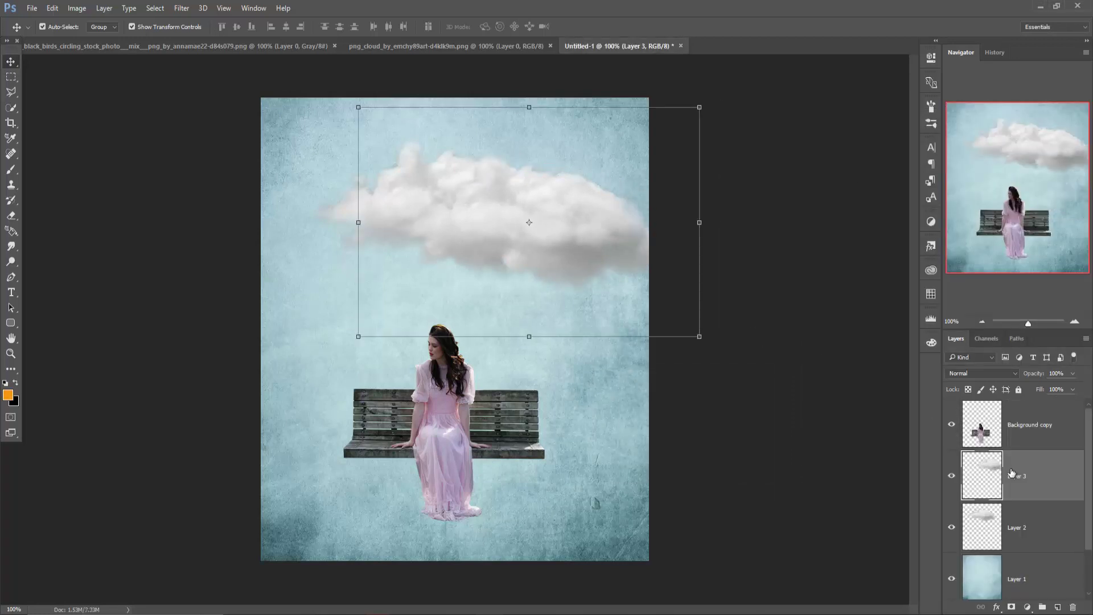
Position both clouds above the bench and scale the second cloud down to about 88%.
{"action": "left_click", "coordinate": [1025, 521]}
{"action": "left_click_drag", "start_coordinate": [420, 173], "coordinate": [371, 148]}
{"action": "left_click", "coordinate": [596, 233]}
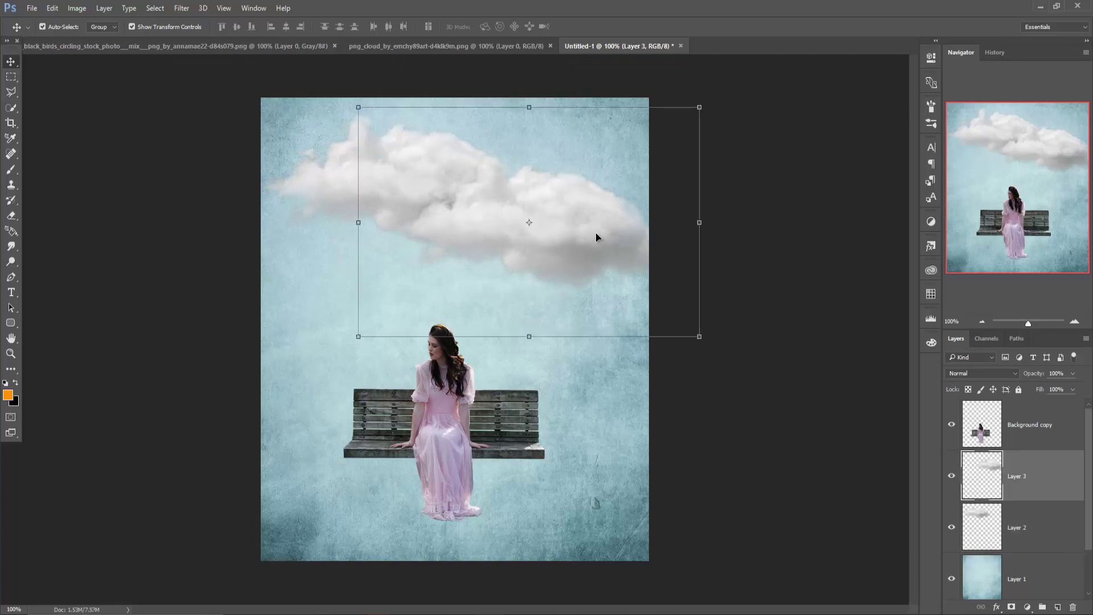
{"action": "left_click_drag", "start_coordinate": [596, 233], "coordinate": [597, 155]}
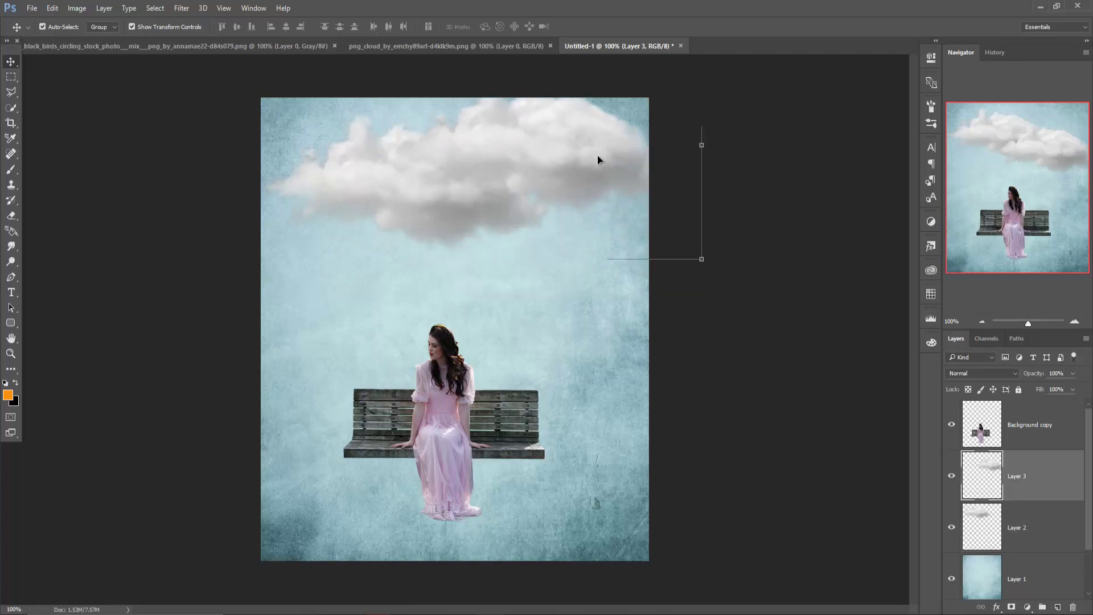
{"action": "left_click_drag", "start_coordinate": [437, 208], "coordinate": [447, 214]}
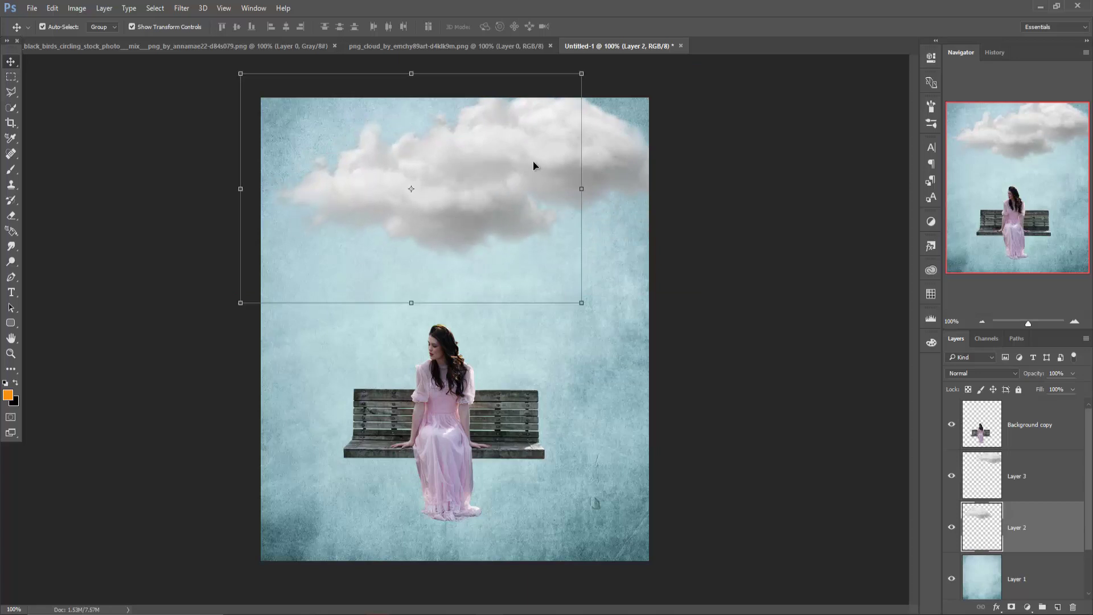
{"action": "left_click_drag", "start_coordinate": [532, 165], "coordinate": [551, 159]}
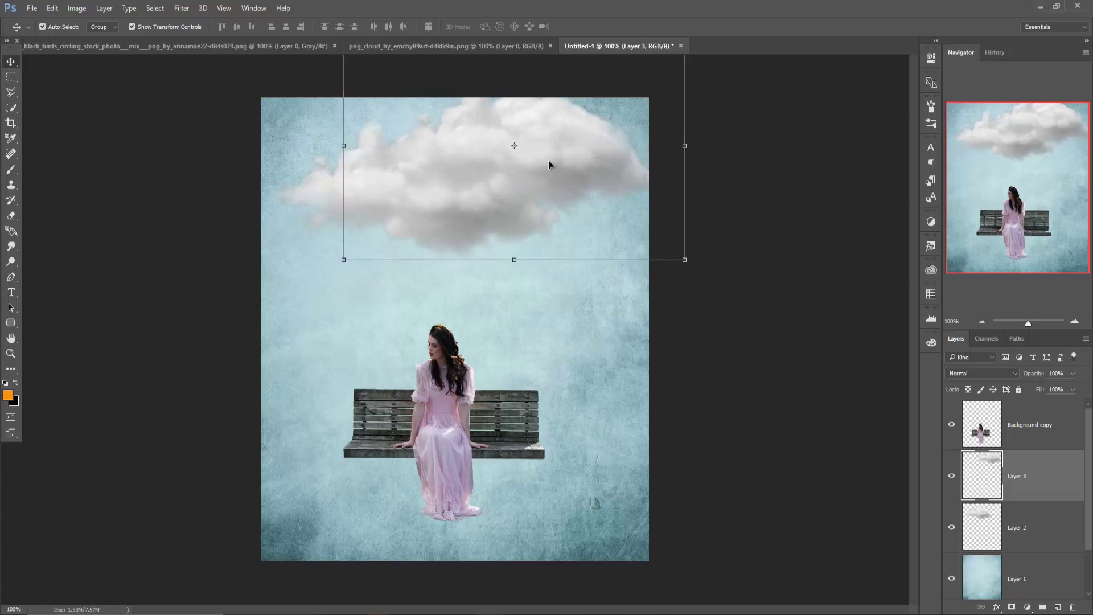
{"action": "left_click_drag", "start_coordinate": [683, 256], "coordinate": [655, 239]}
{"action": "left_click_drag", "start_coordinate": [554, 156], "coordinate": [553, 170]}
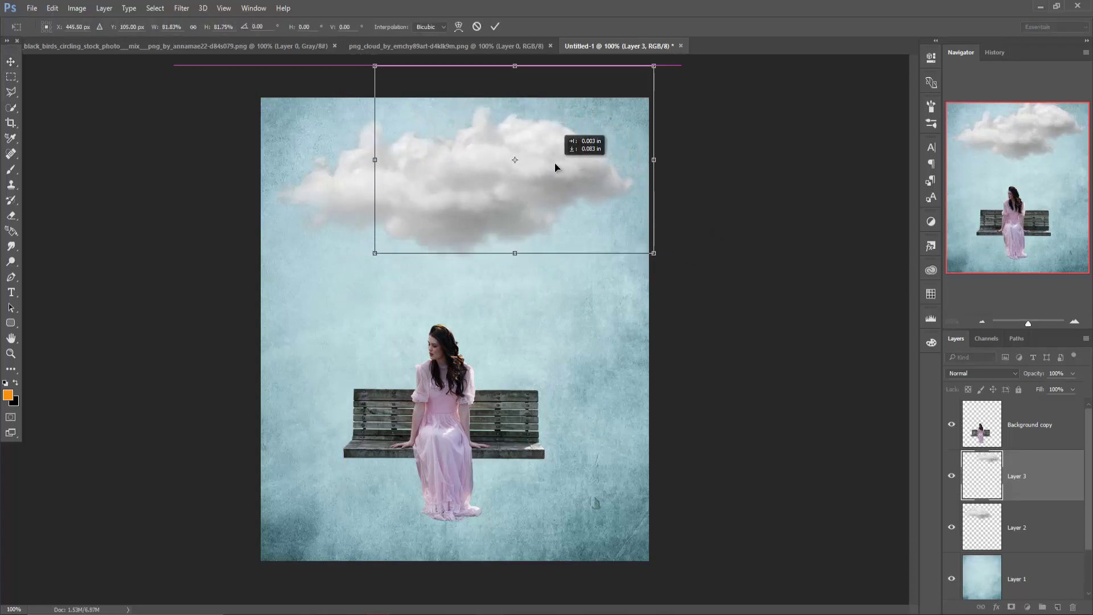
{"action": "left_click", "coordinate": [495, 27]}
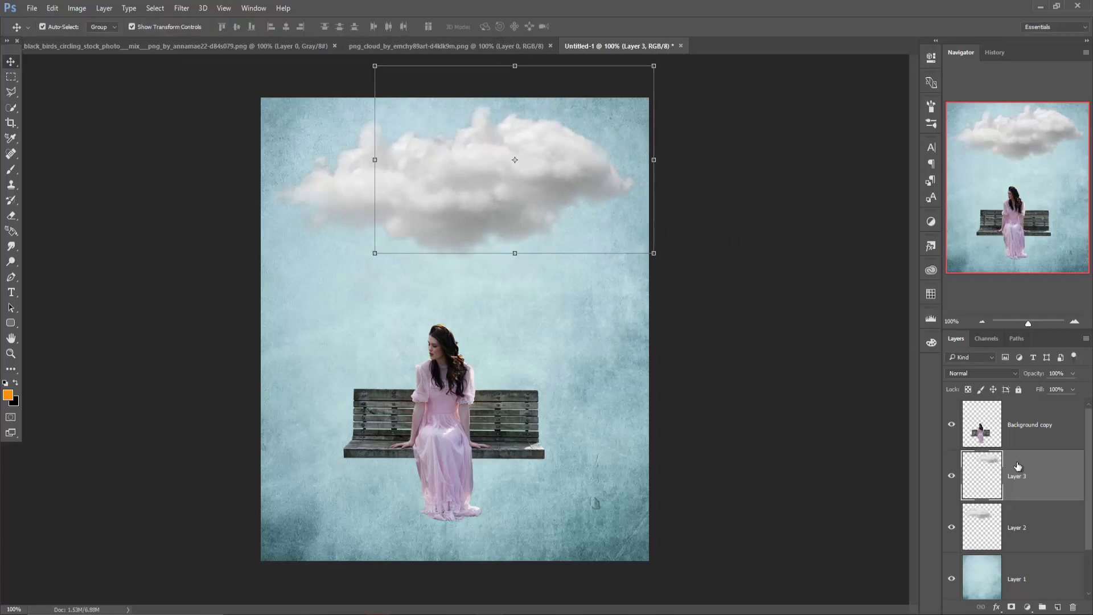
{"action": "left_click", "coordinate": [1027, 519]}
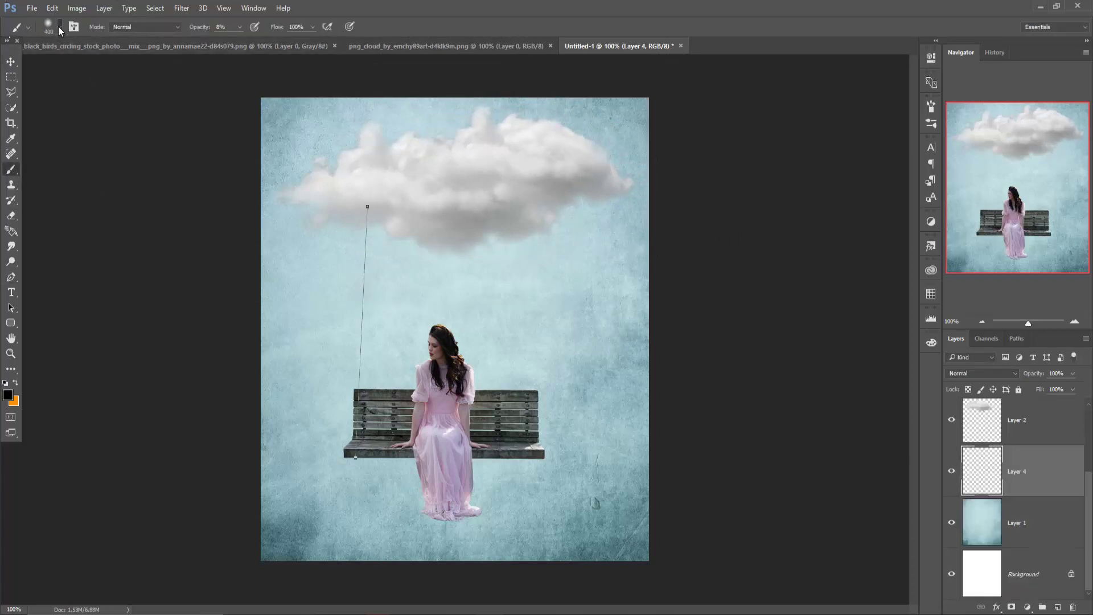
Set the Brush tool to a 5 px, fully hard round tip.
{"action": "left_click", "coordinate": [59, 26]}
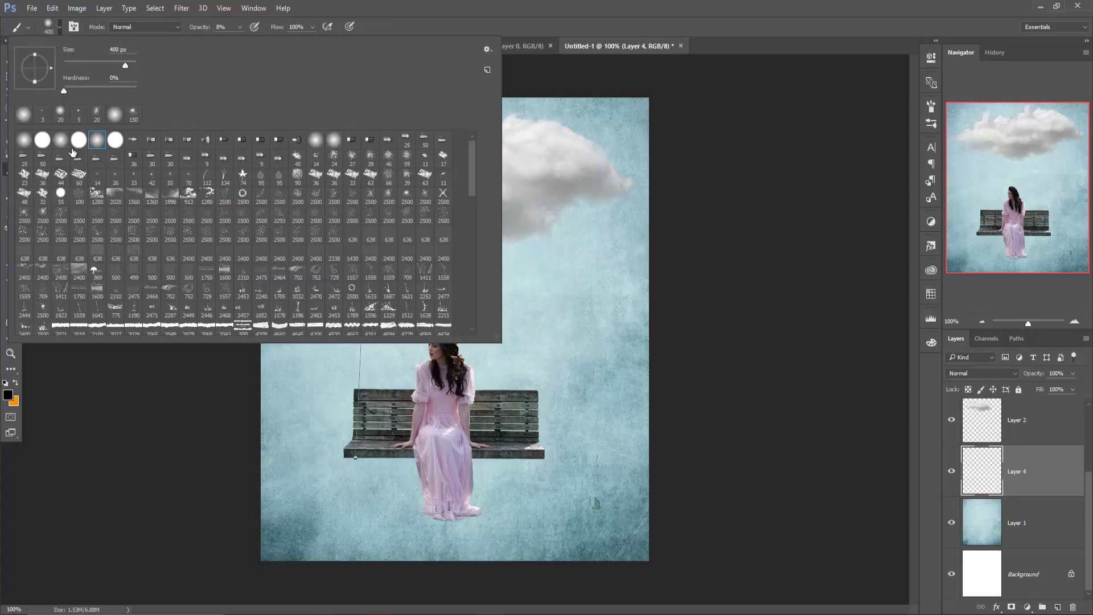
{"action": "left_click", "coordinate": [79, 116]}
{"action": "left_click", "coordinate": [80, 138]}
{"action": "left_click", "coordinate": [549, 7]}
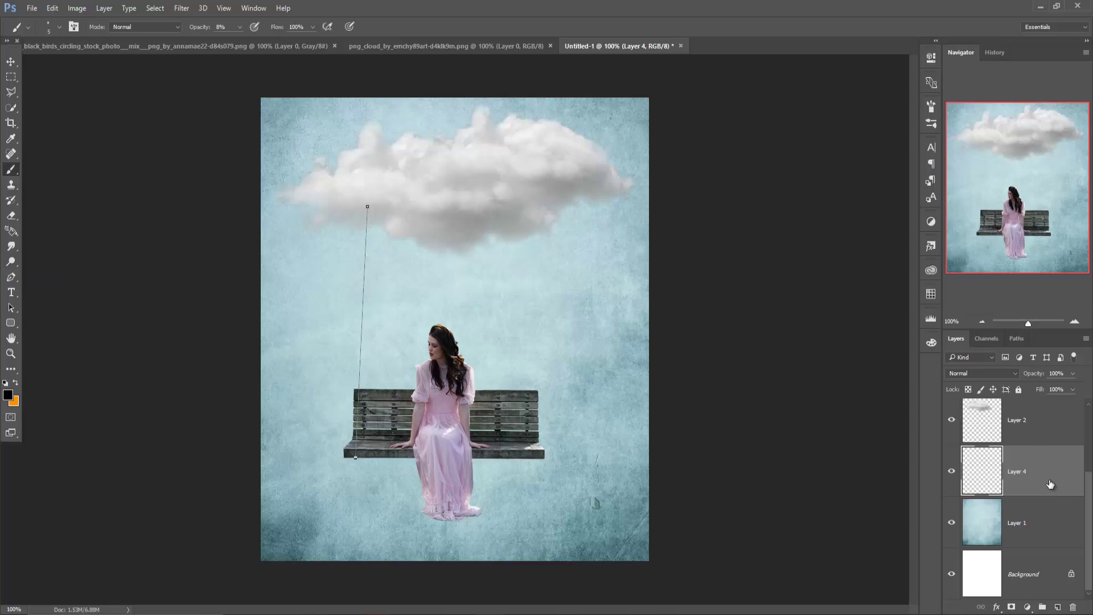
At 100% opacity, draw a straight dark rope from the cloud to the bench's left end.
{"action": "key", "text": "ctrl+z"}
{"action": "left_click", "coordinate": [357, 386], "text": "shift"}
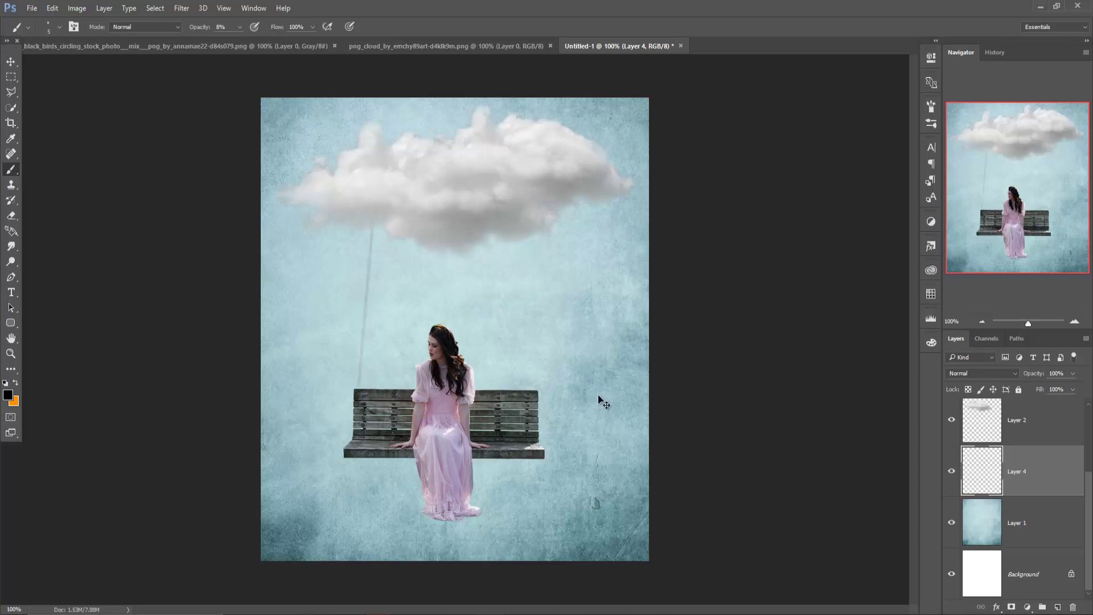
{"action": "key", "text": "ctrl+z"}
{"action": "left_click_drag", "start_coordinate": [239, 31], "coordinate": [433, 222]}
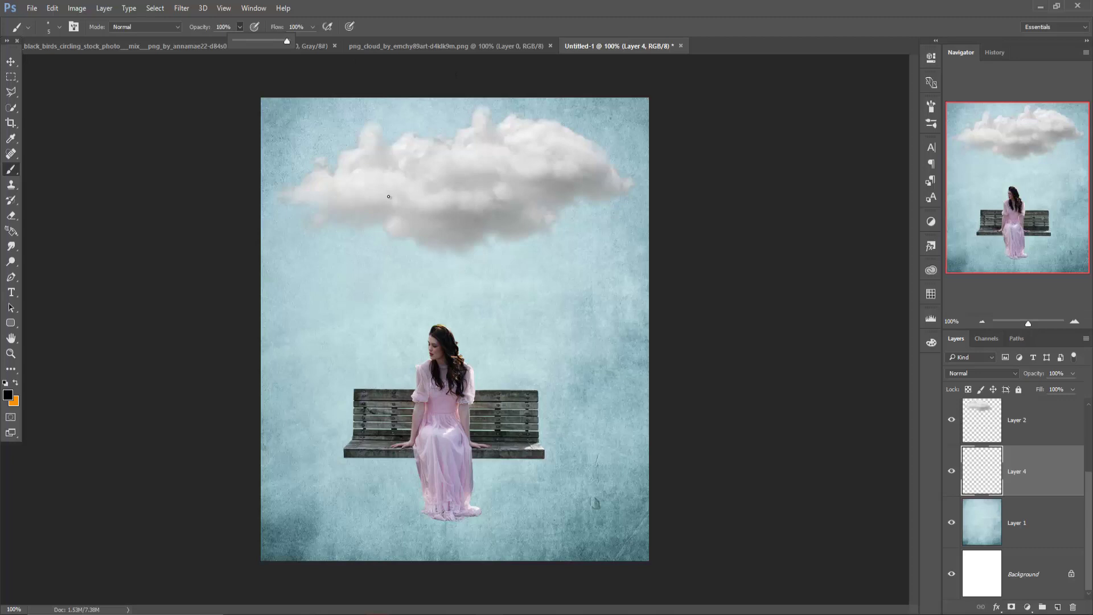
{"action": "left_click_drag", "start_coordinate": [388, 196], "coordinate": [388, 195]}
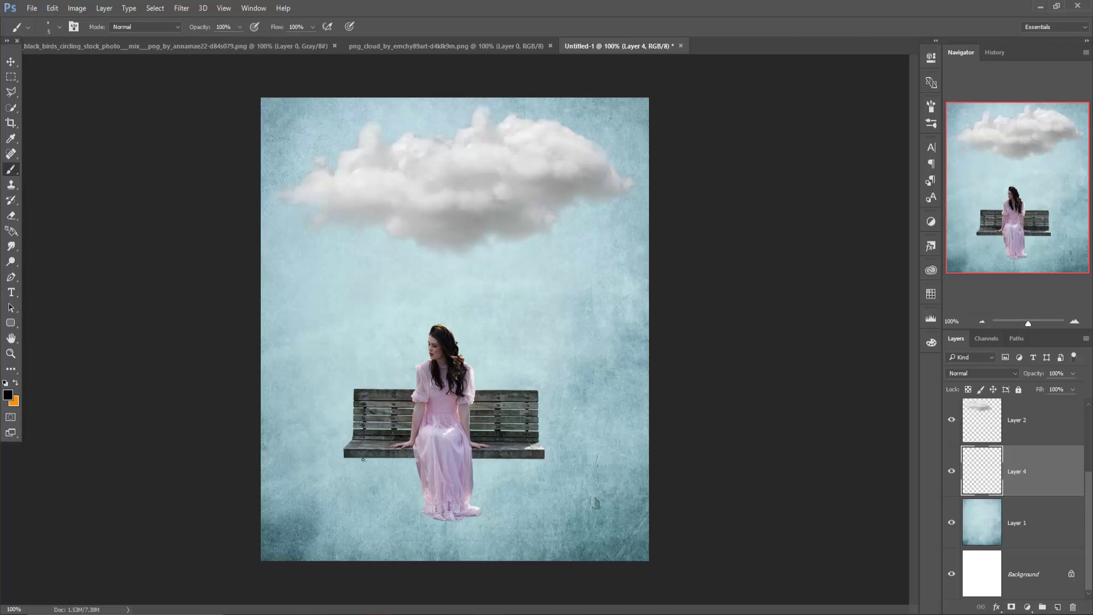
{"action": "left_click", "coordinate": [362, 459], "text": "shift"}
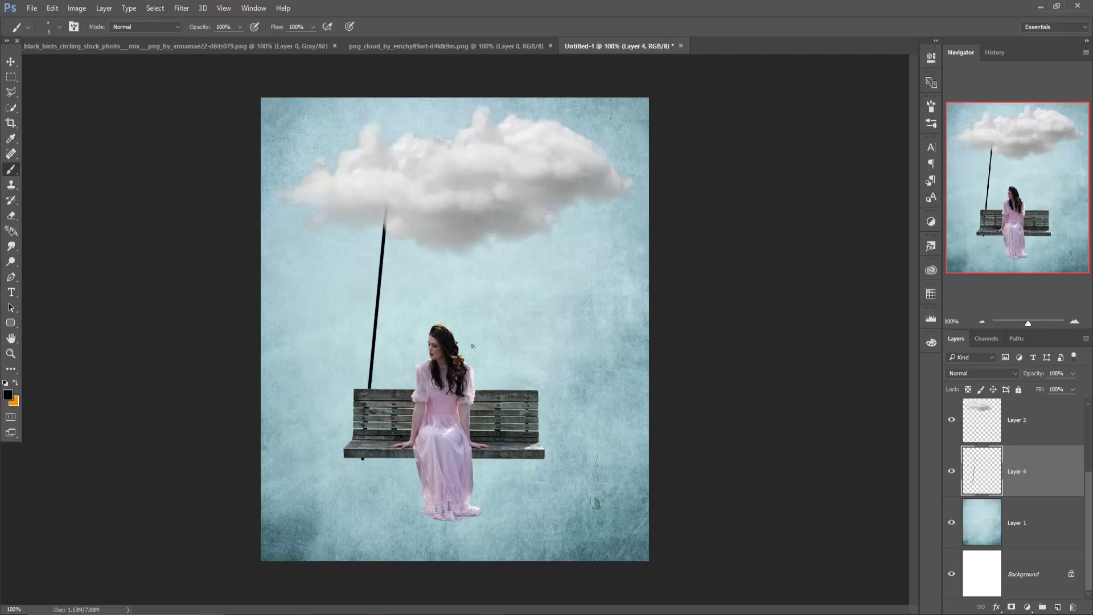
{"action": "left_click", "coordinate": [11, 62]}
Reorder layers so the rope sits above the girl and bench, below the clouds.
{"action": "mouse_move", "coordinate": [1035, 484]}
{"action": "left_mouse_down"}
{"action": "mouse_move", "coordinate": [1039, 414]}
{"action": "mouse_move", "coordinate": [1048, 566]}
{"action": "left_mouse_up"}
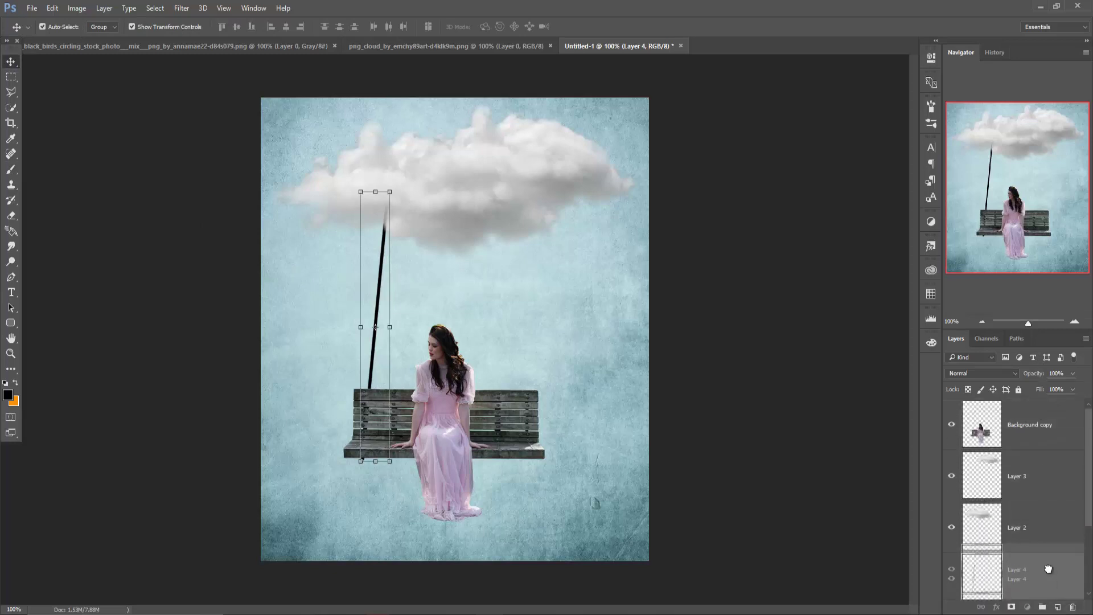
{"action": "left_click_drag", "start_coordinate": [1048, 566], "coordinate": [1049, 576]}
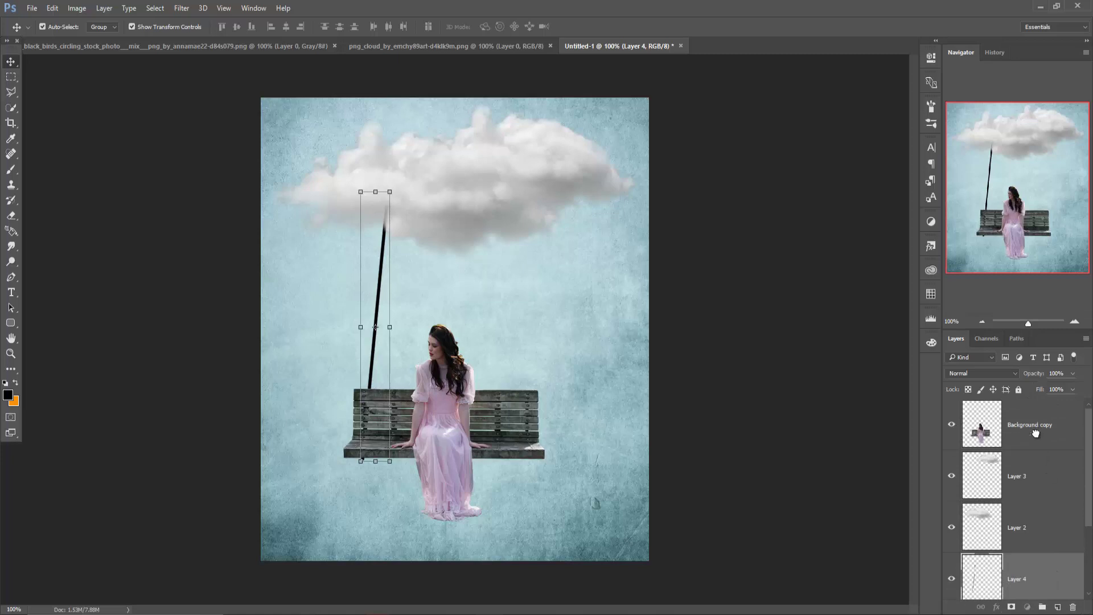
{"action": "left_click_drag", "start_coordinate": [1037, 429], "coordinate": [1038, 535]}
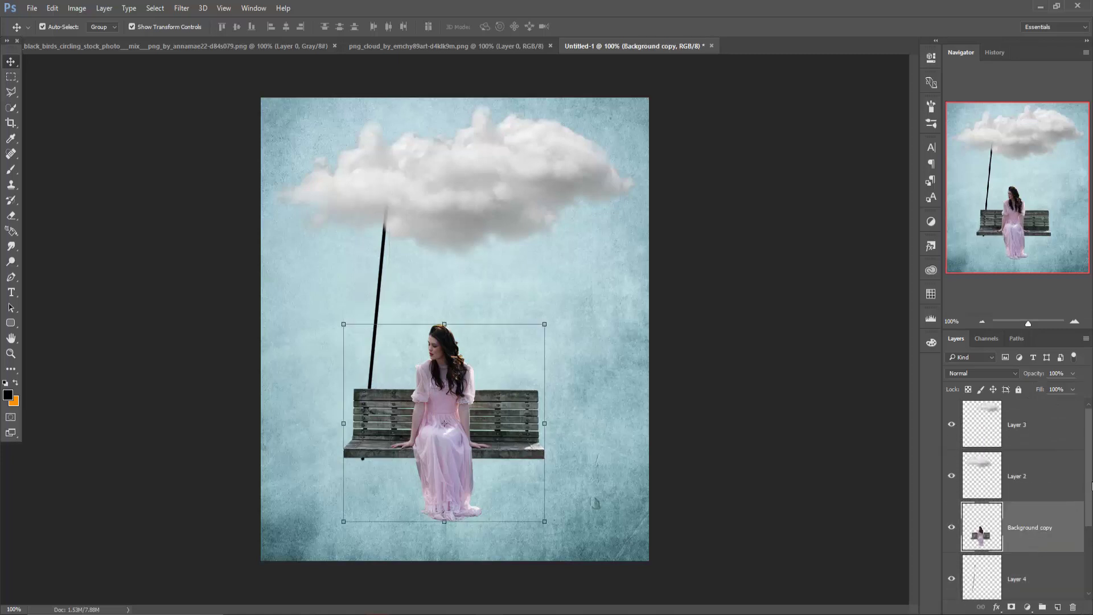
{"action": "scroll", "coordinate": [1042, 510], "scroll_direction": "down", "scroll_amount": 2}
{"action": "left_click_drag", "start_coordinate": [1038, 510], "coordinate": [1033, 438]}
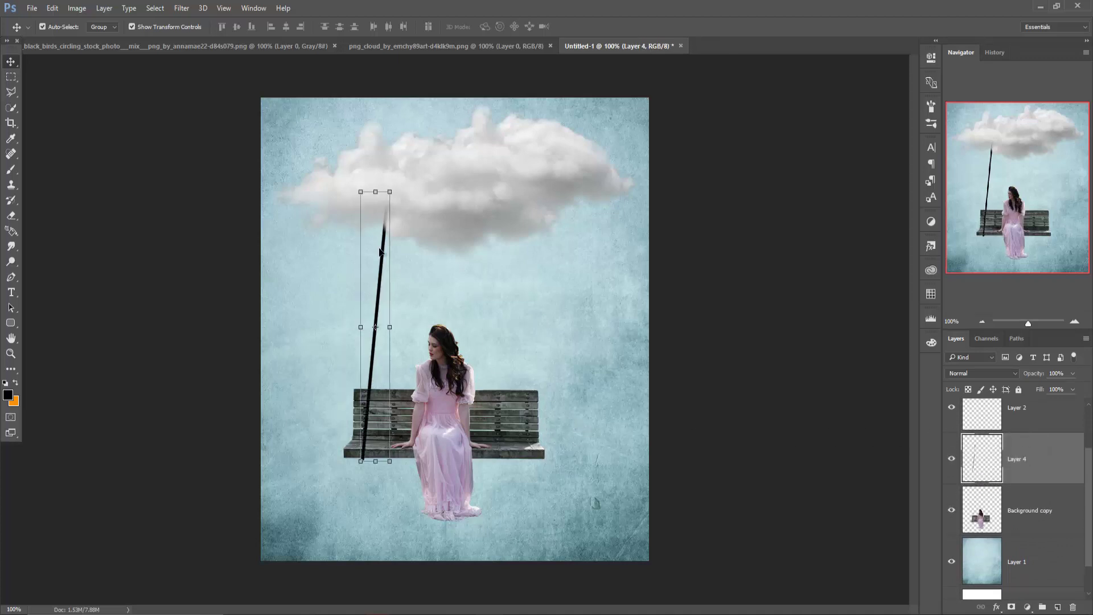
Duplicate the rope layer and move the copy to the bench's right end.
{"action": "right_click", "coordinate": [1044, 466]}
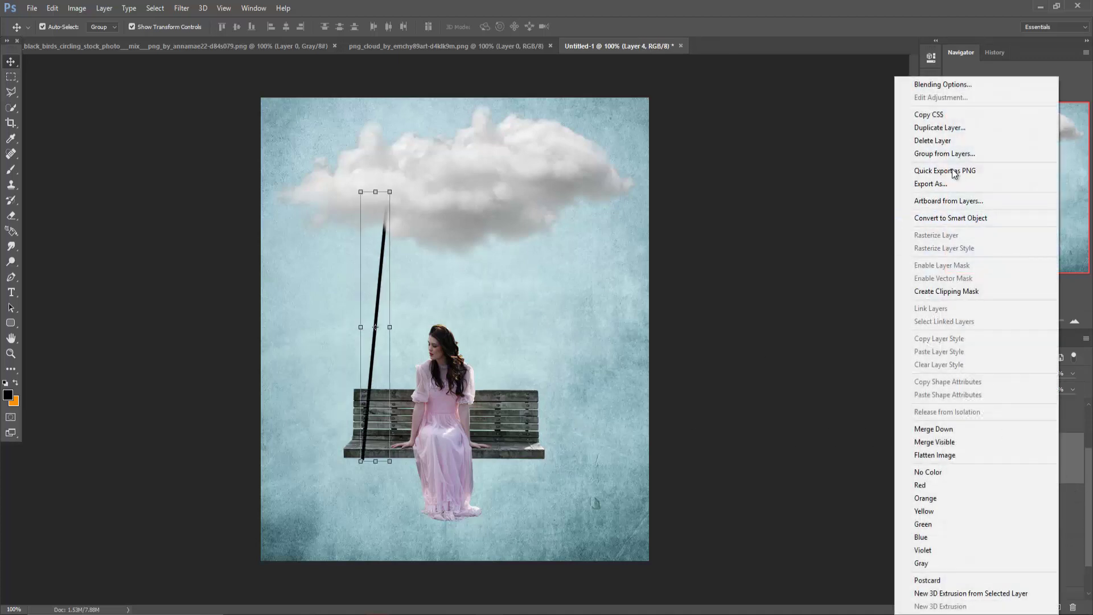
{"action": "left_click", "coordinate": [940, 127]}
{"action": "left_click", "coordinate": [638, 189]}
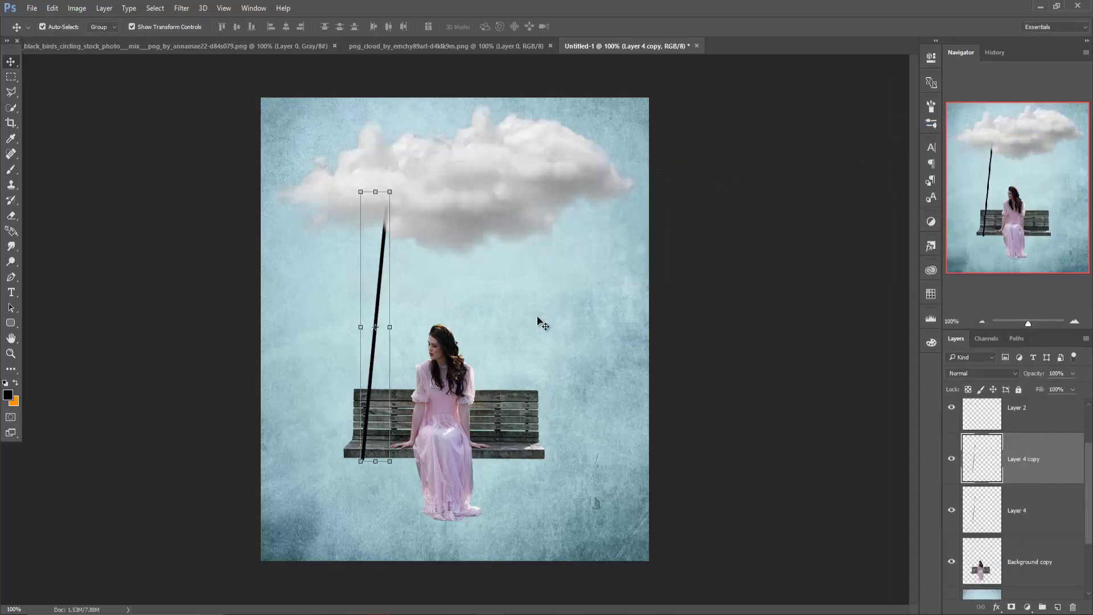
{"action": "left_click_drag", "start_coordinate": [385, 292], "coordinate": [541, 291]}
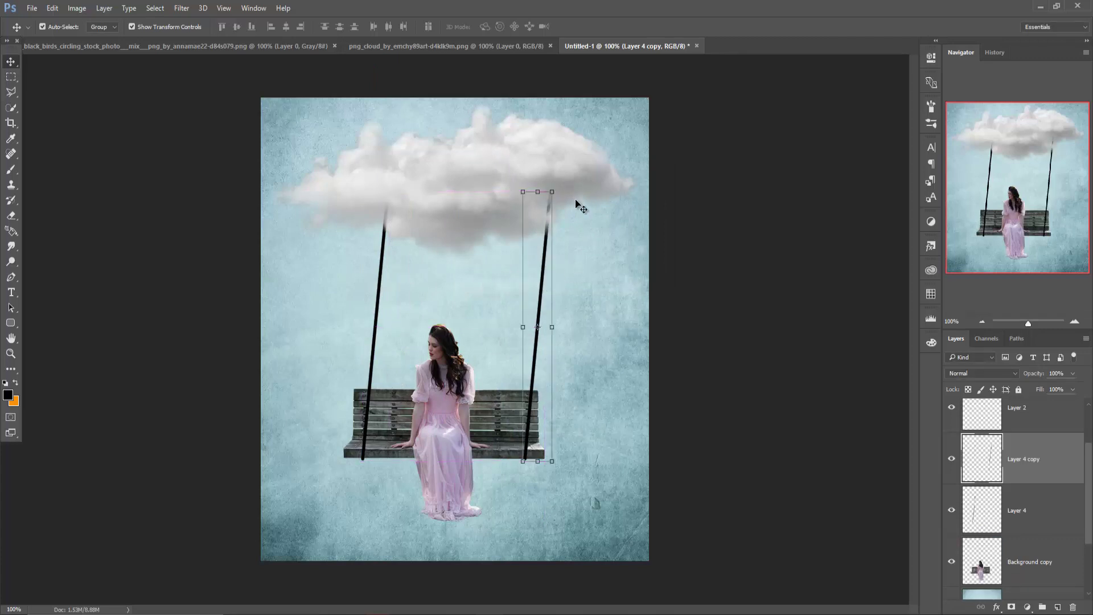
Flip the right rope horizontally and nudge it slightly left into place.
{"action": "left_click", "coordinate": [52, 8]}
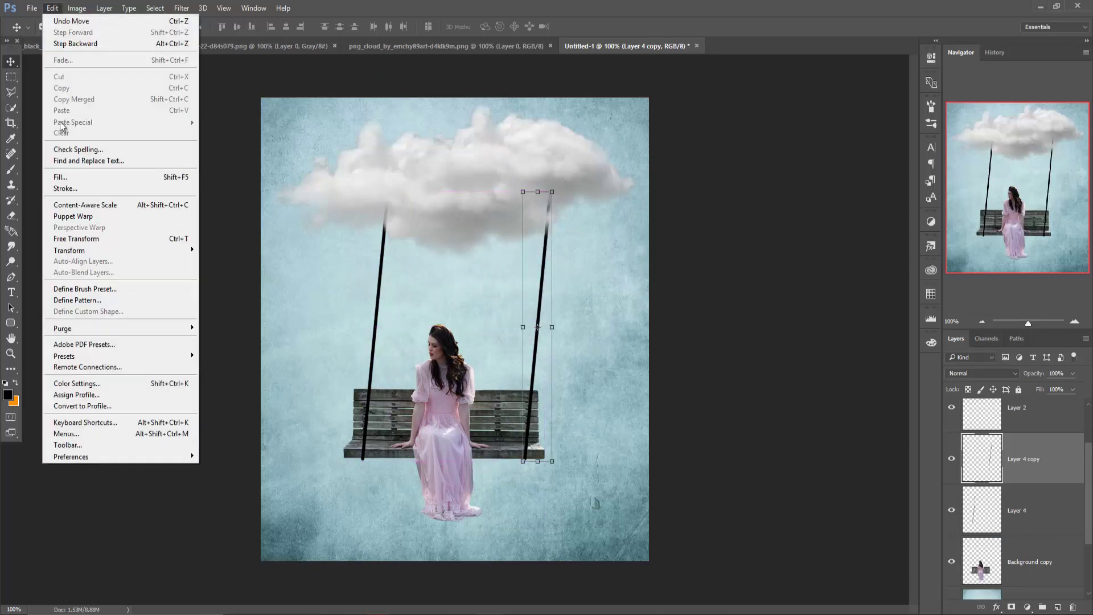
{"action": "mouse_move", "coordinate": [70, 250]}
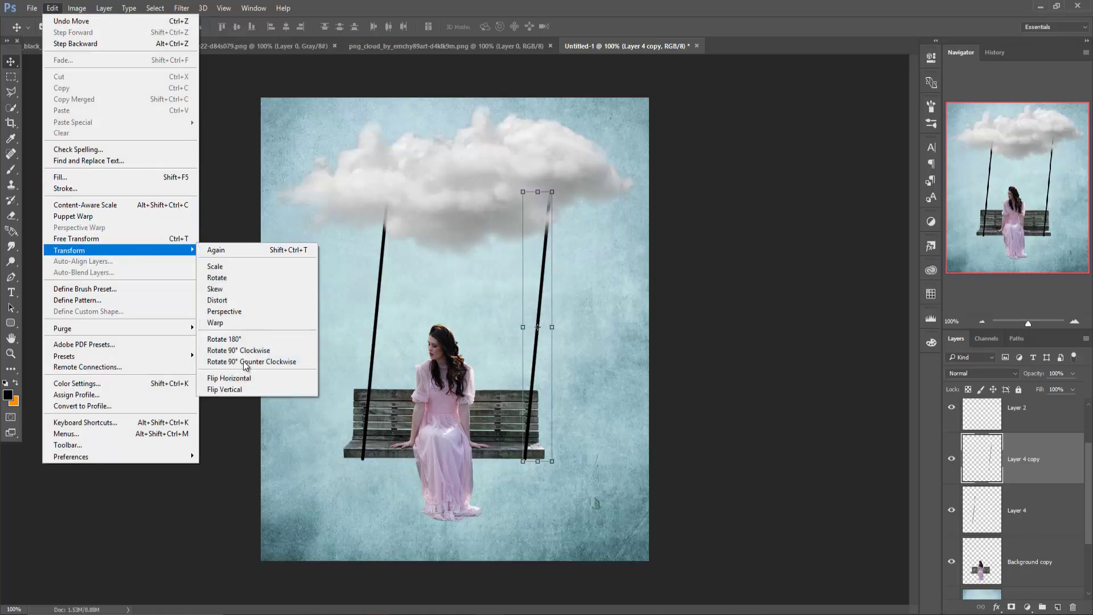
{"action": "left_click", "coordinate": [239, 380]}
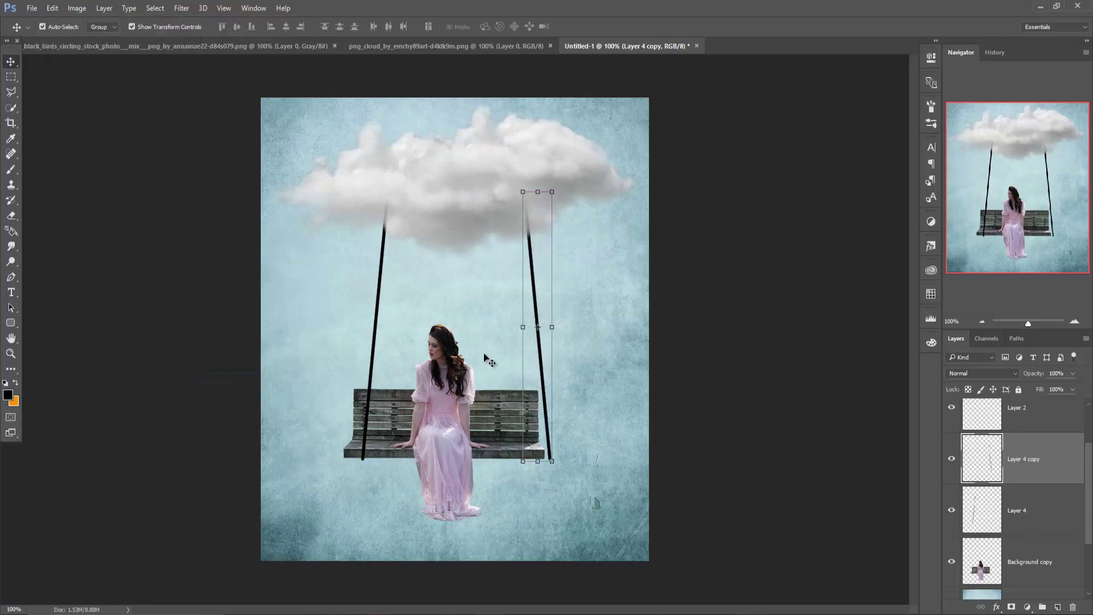
{"action": "mouse_move", "coordinate": [542, 359]}
{"action": "left_mouse_down"}
{"action": "mouse_move", "coordinate": [529, 366]}
{"action": "mouse_move", "coordinate": [522, 341]}
{"action": "left_mouse_up"}
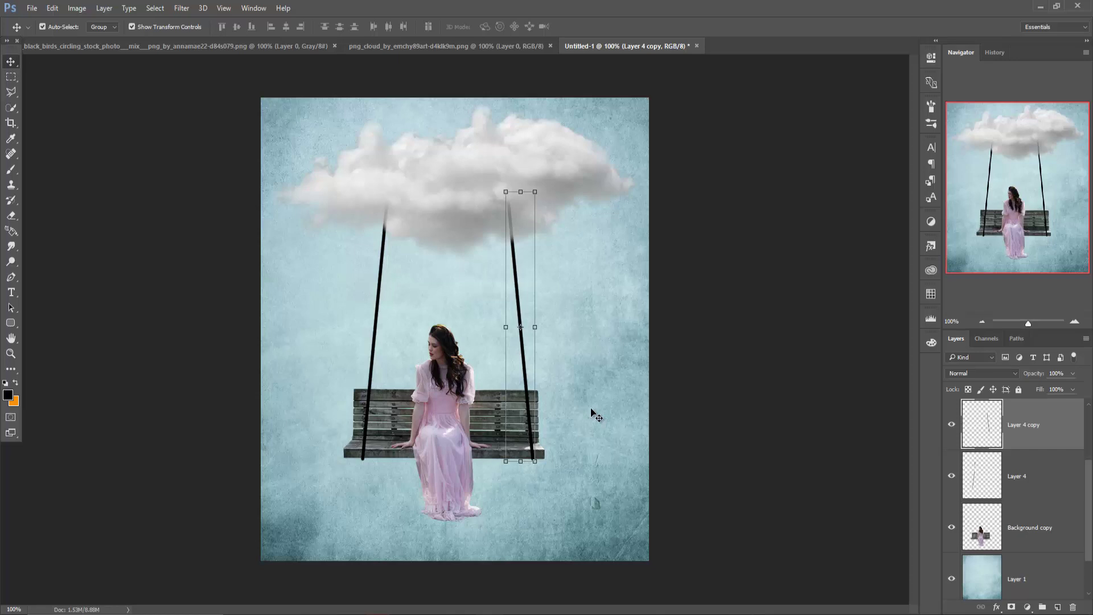
{"action": "key", "text": "Left"}
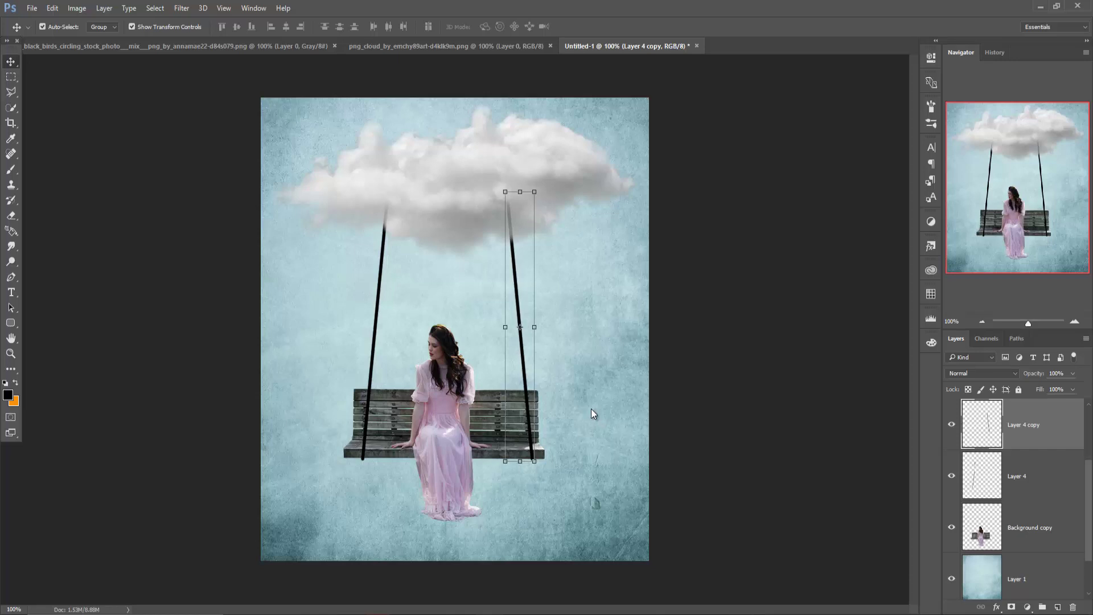
{"action": "key", "text": "Left"}
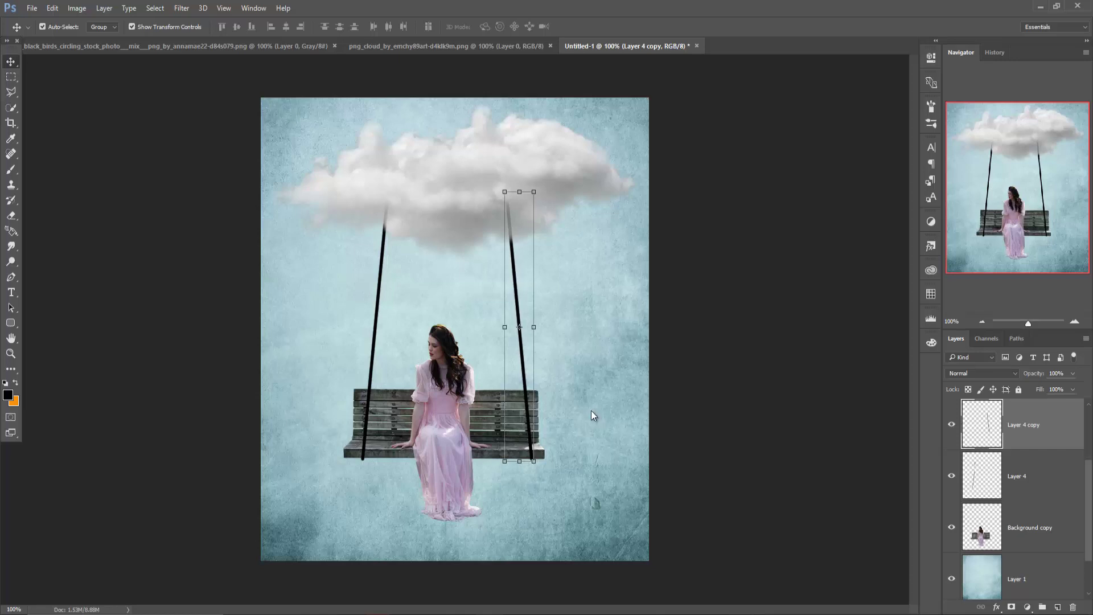
{"action": "key", "text": "Left"}
{"action": "key", "text": "Left"}
{"action": "key", "text": "Left"}
{"action": "key", "text": "Left"}
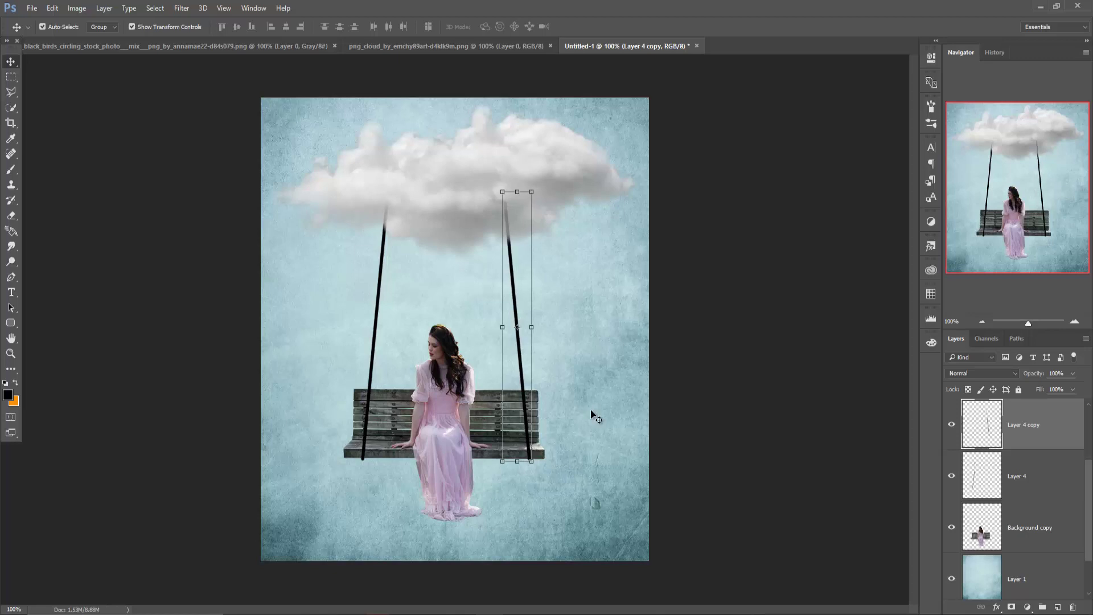
{"action": "key", "text": "Left"}
{"action": "key", "text": "Left"}
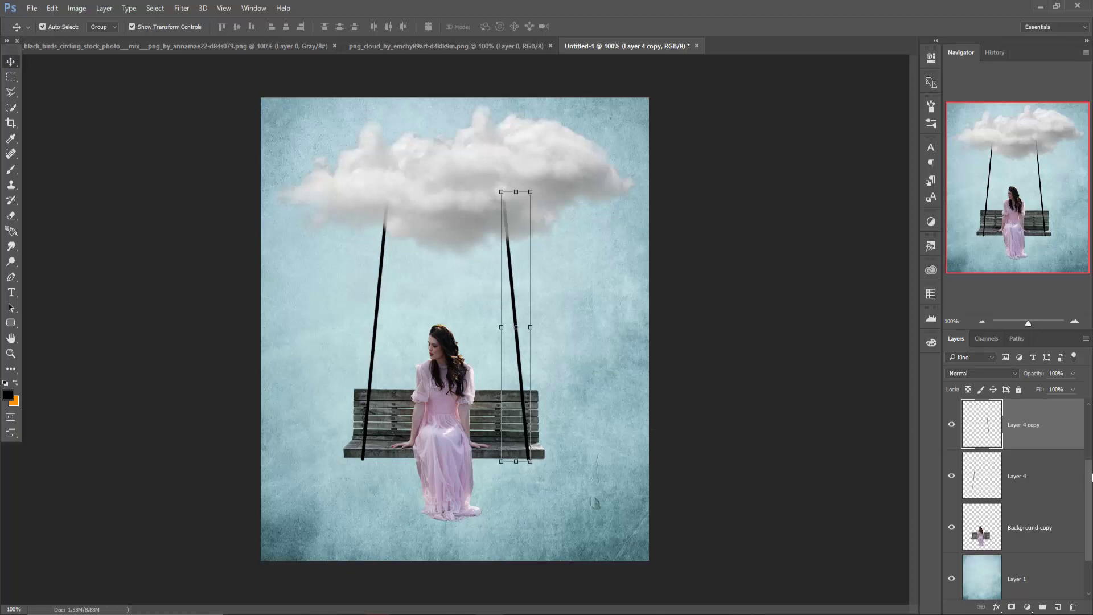
Duplicate the right rope as Layer 4 copy 2, flip it horizontally, and nudge it into place.
{"action": "right_click", "coordinate": [1032, 430]}
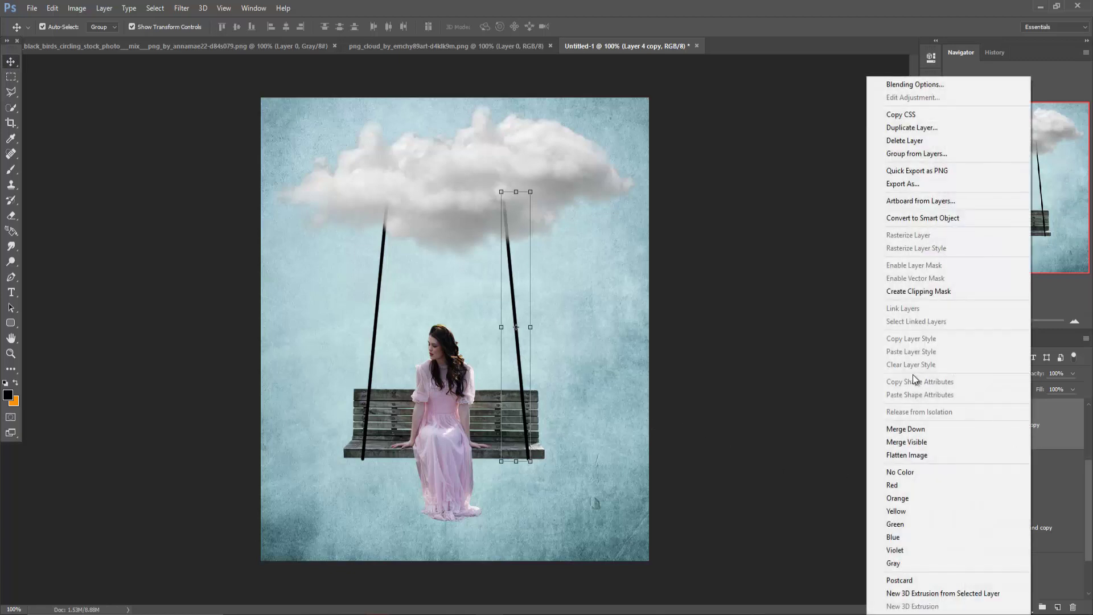
{"action": "left_click", "coordinate": [909, 128]}
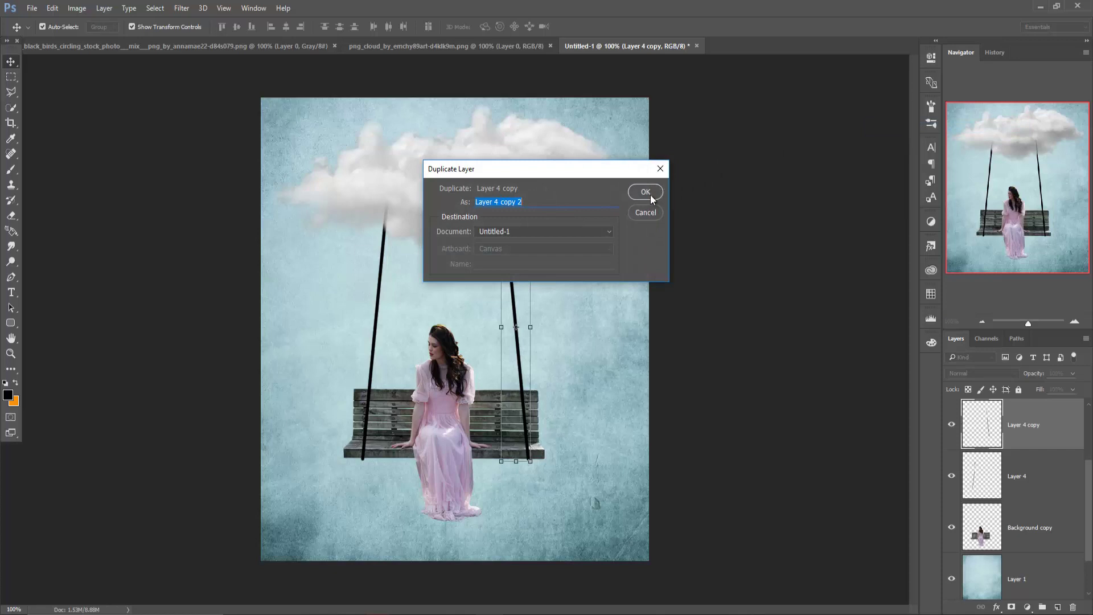
{"action": "left_click", "coordinate": [648, 192]}
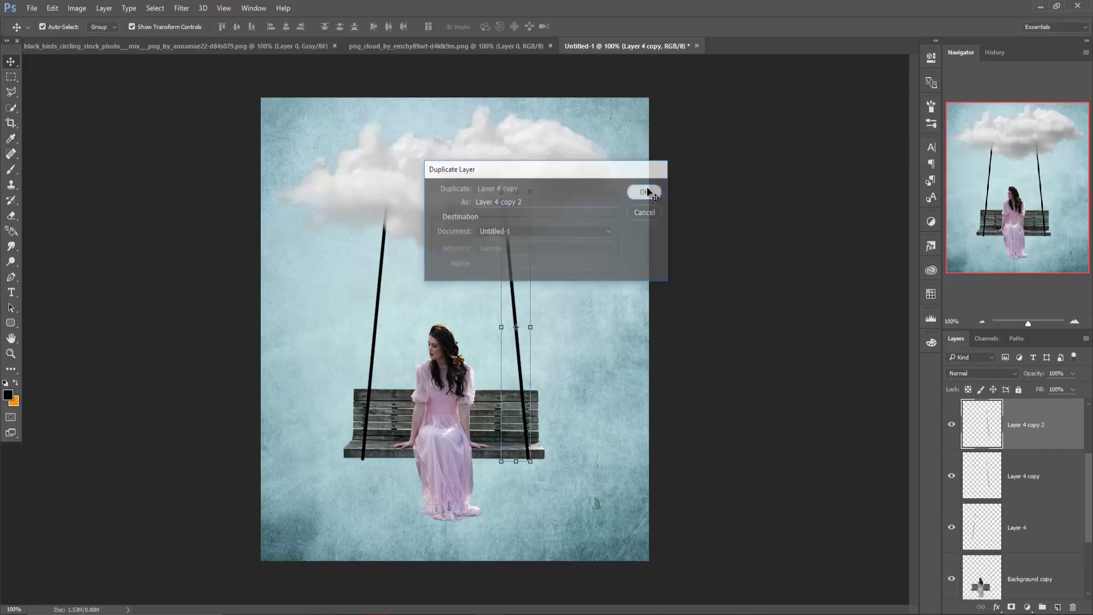
{"action": "left_click", "coordinate": [53, 8]}
{"action": "mouse_move", "coordinate": [69, 251]}
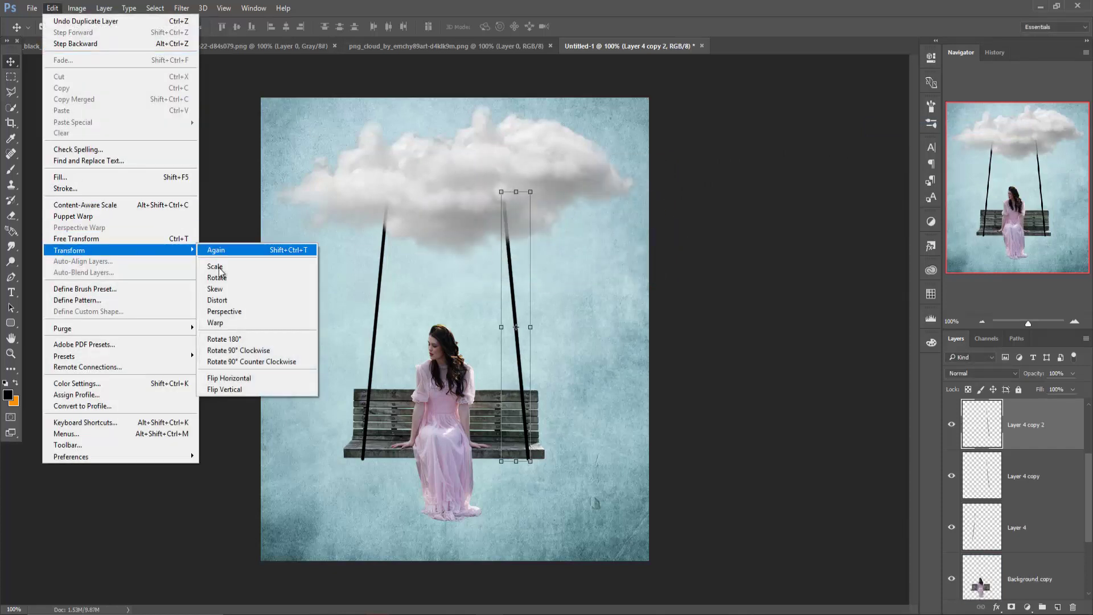
{"action": "left_click", "coordinate": [227, 379]}
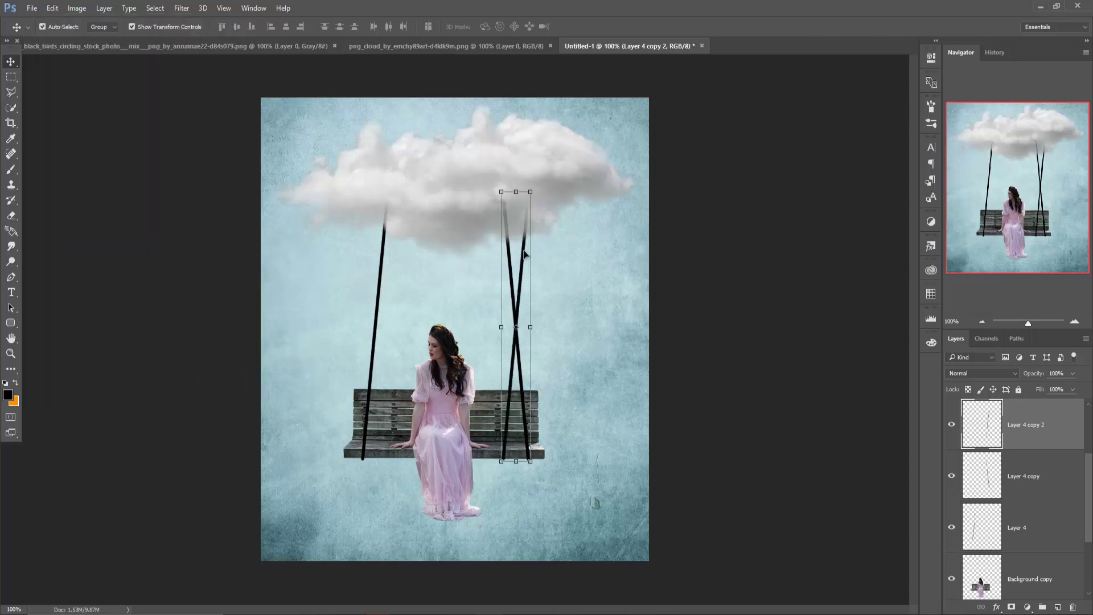
{"action": "key", "text": "Up"}
{"action": "key", "text": "Up"}
{"action": "key", "text": "Up"}
{"action": "key", "text": "Up"}
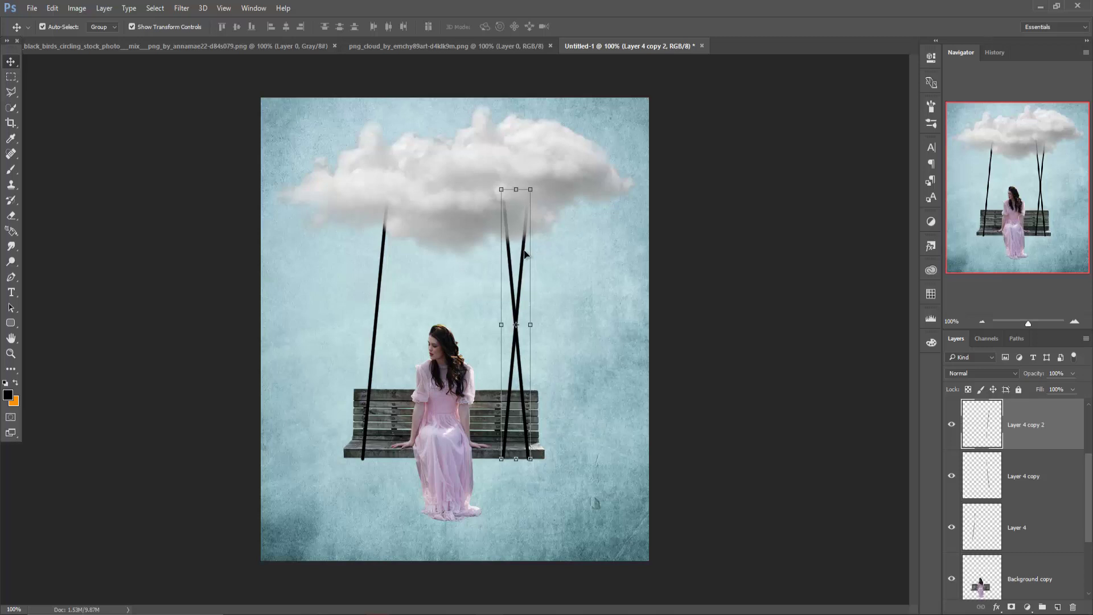
{"action": "key", "text": "Left"}
{"action": "key", "text": "Left"}
{"action": "key", "text": "Left"}
{"action": "key", "text": "Left"}
{"action": "key", "text": "Left"}
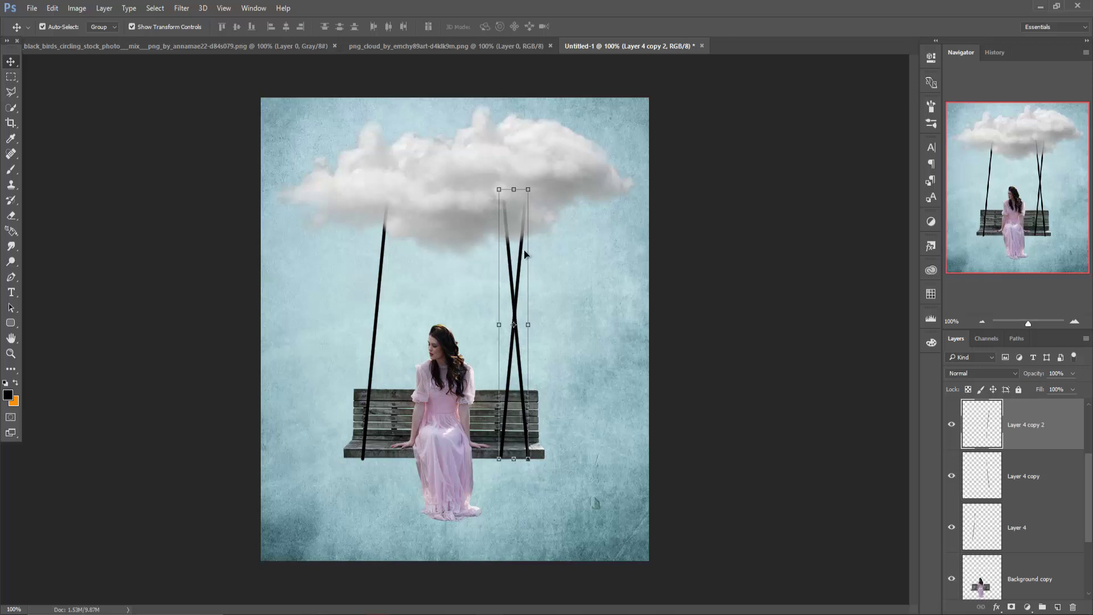
{"action": "key", "text": "Left"}
{"action": "key", "text": "Left"}
{"action": "key", "text": "Left"}
{"action": "key", "text": "Left"}
{"action": "key", "text": "Left"}
{"action": "key", "text": "Left"}
{"action": "key", "text": "Left"}
{"action": "key", "text": "Left"}
{"action": "key", "text": "Left"}
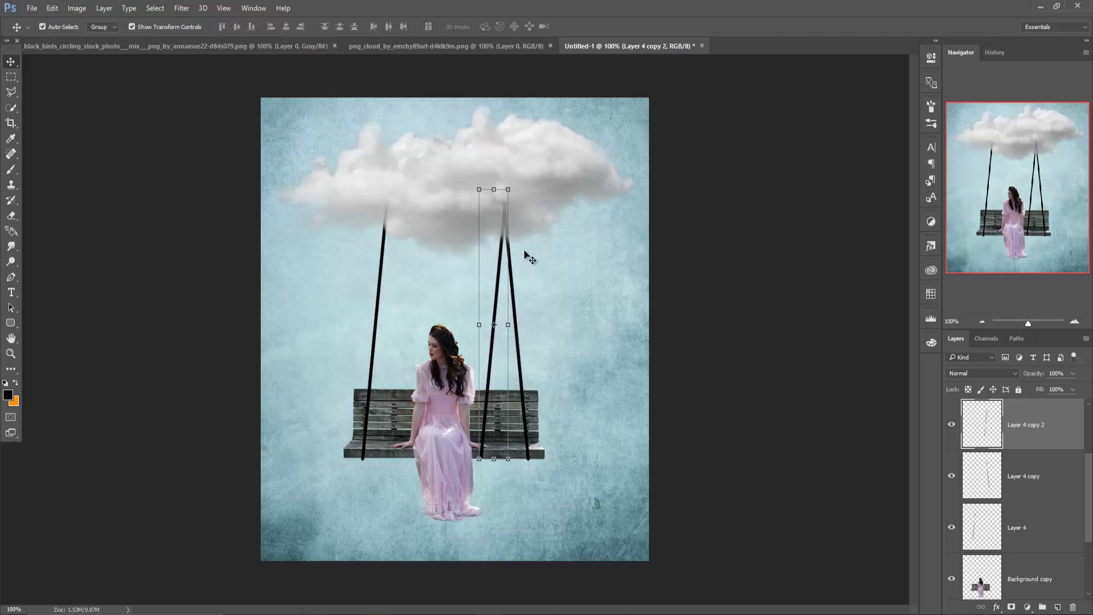
{"action": "key", "text": "Down"}
Rotate the flipped rope about -4°, shift it slightly right, and commit the transform.
{"action": "left_click", "coordinate": [509, 462]}
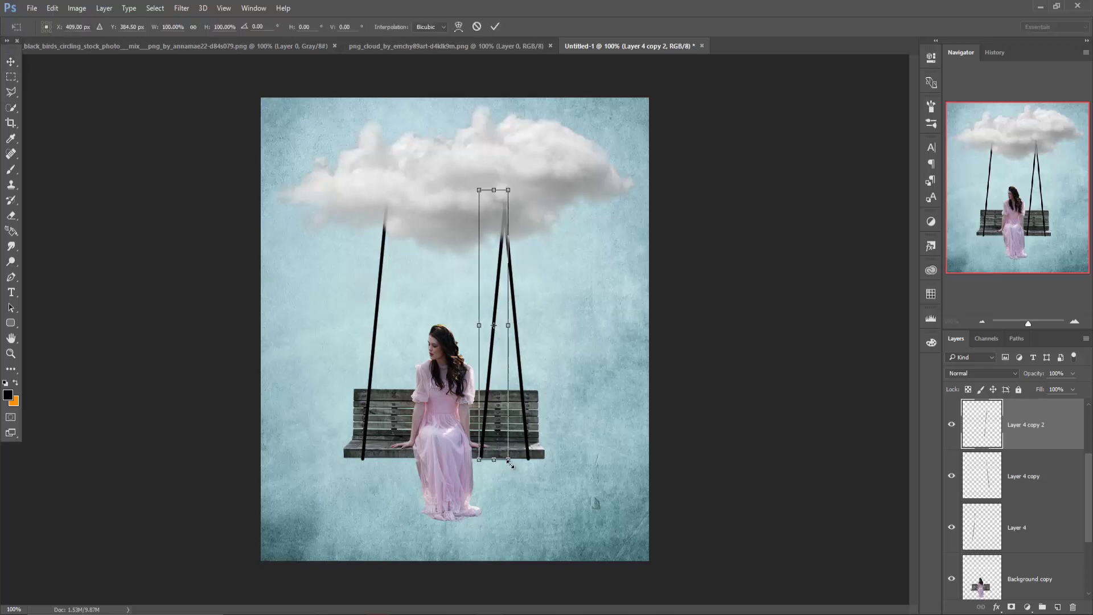
{"action": "left_click_drag", "start_coordinate": [515, 467], "coordinate": [525, 465]}
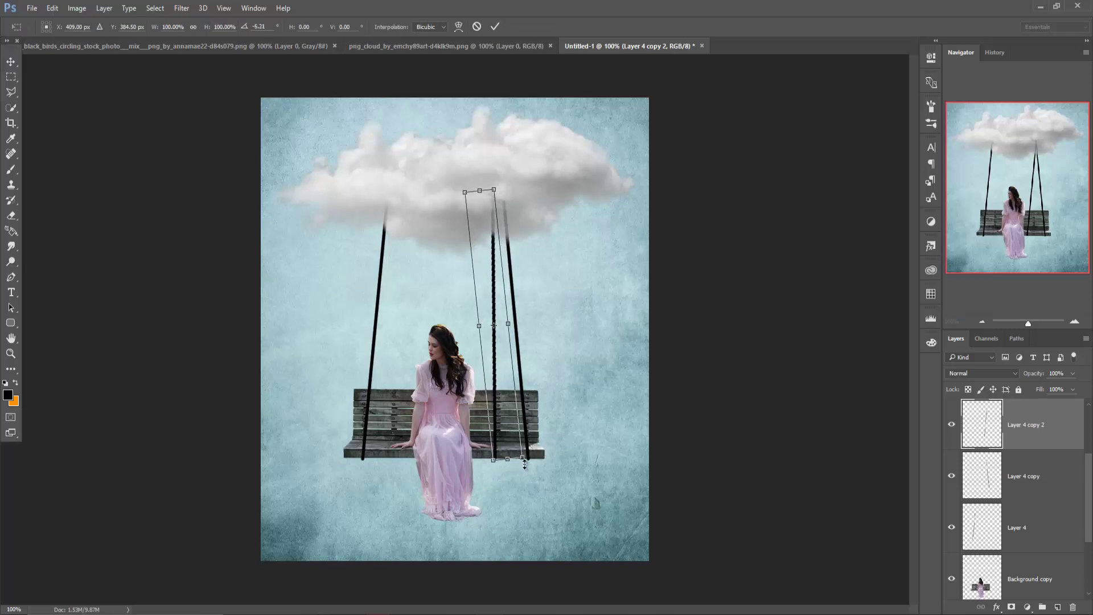
{"action": "key", "text": "Right"}
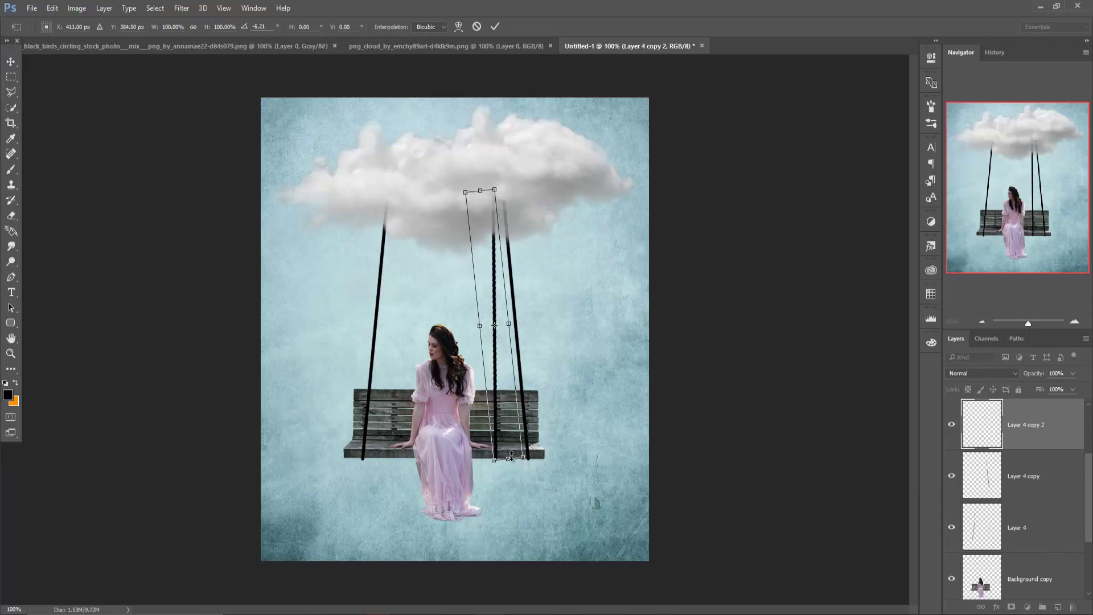
{"action": "key", "text": "Right"}
{"action": "key", "text": "Right"}
{"action": "key", "text": "Right"}
{"action": "key", "text": "Right"}
{"action": "key", "text": "Right"}
{"action": "key", "text": "Right"}
{"action": "key", "text": "Right"}
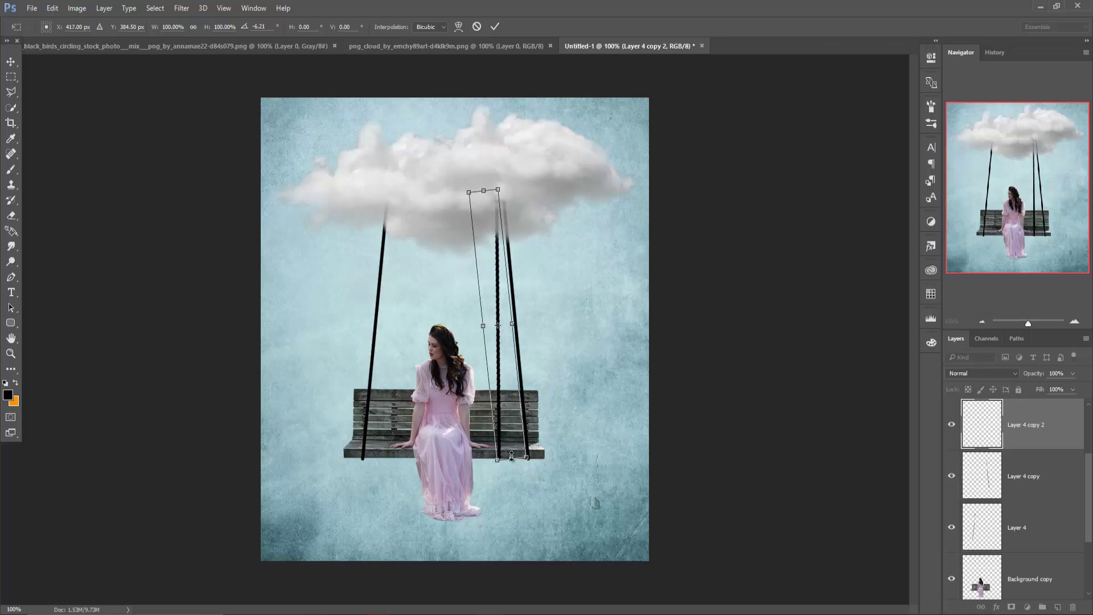
{"action": "key", "text": "Right"}
{"action": "key", "text": "Right"}
{"action": "key", "text": "Right"}
{"action": "key", "text": "Right"}
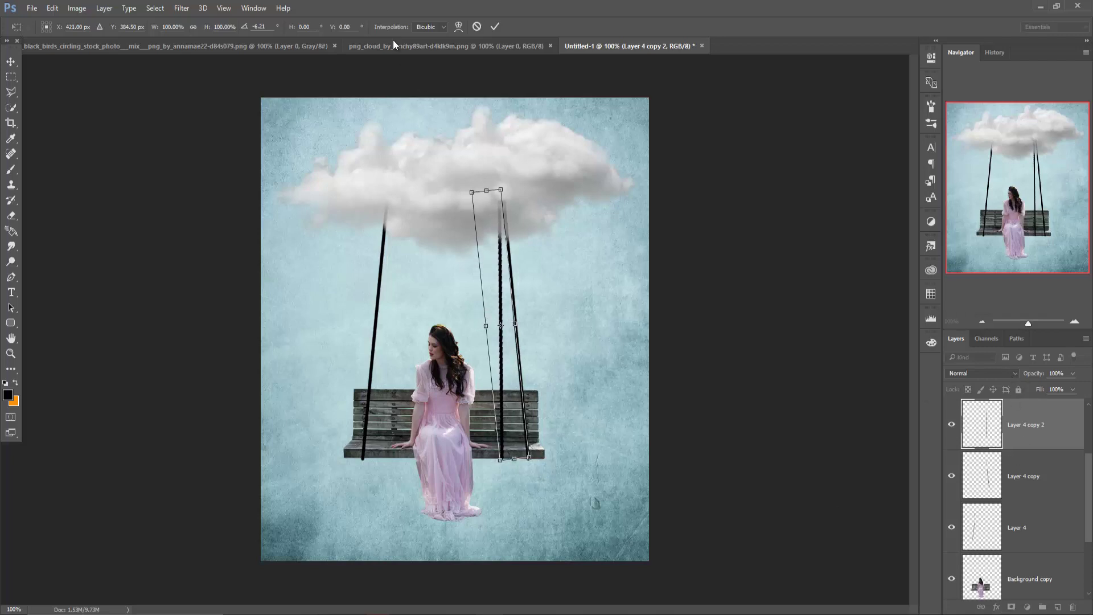
{"action": "left_click", "coordinate": [494, 27]}
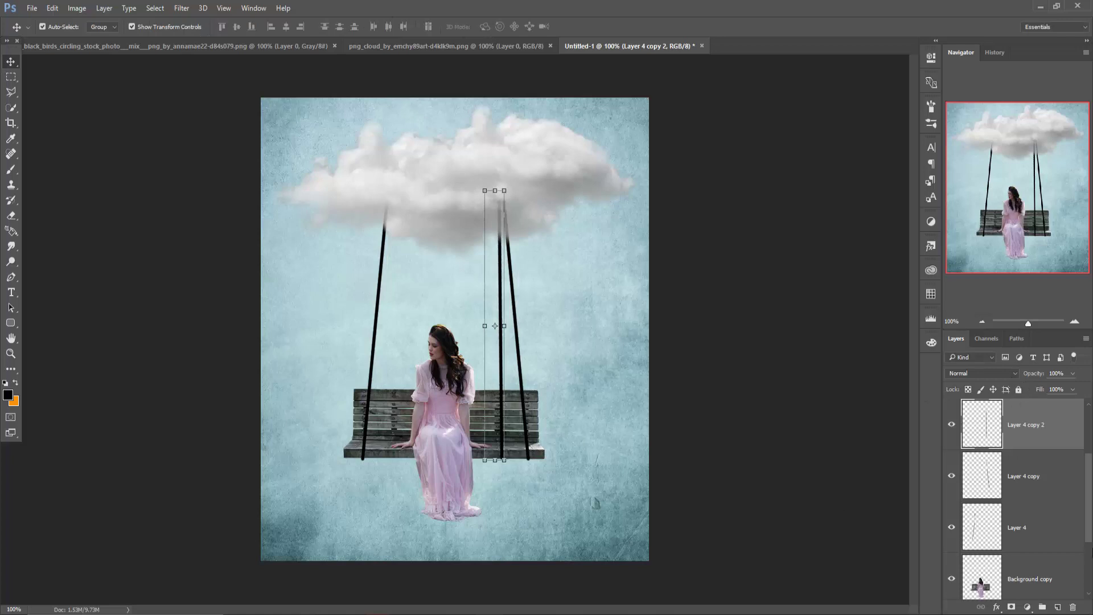
Mask Layer 4 copy 2, paint out part of the rope near the seat, then select Layer 4 copy.
{"action": "left_click", "coordinate": [1011, 608]}
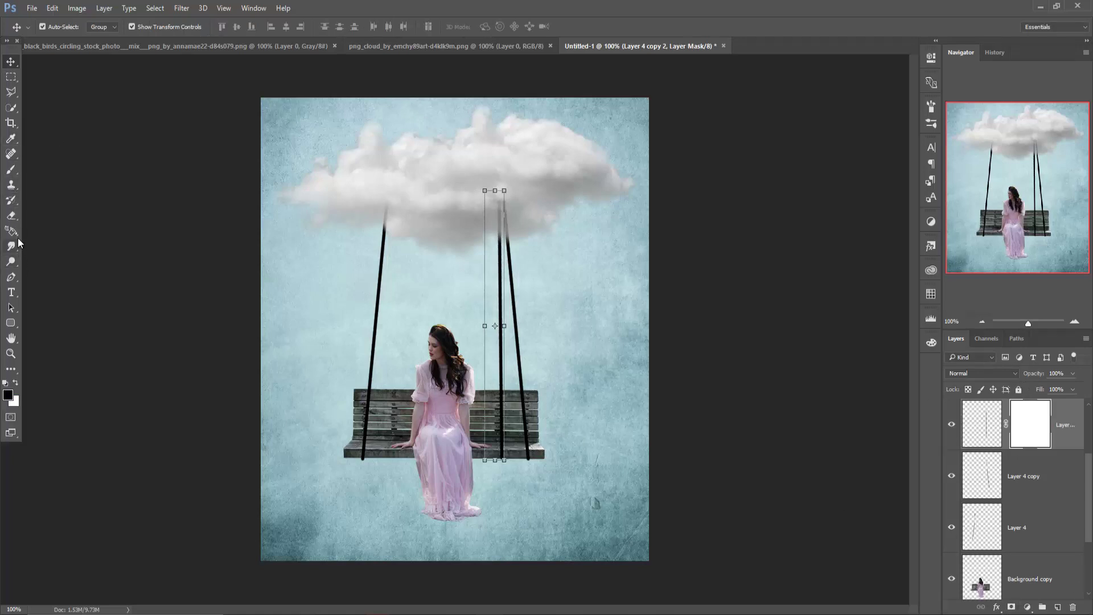
{"action": "left_click", "coordinate": [11, 169]}
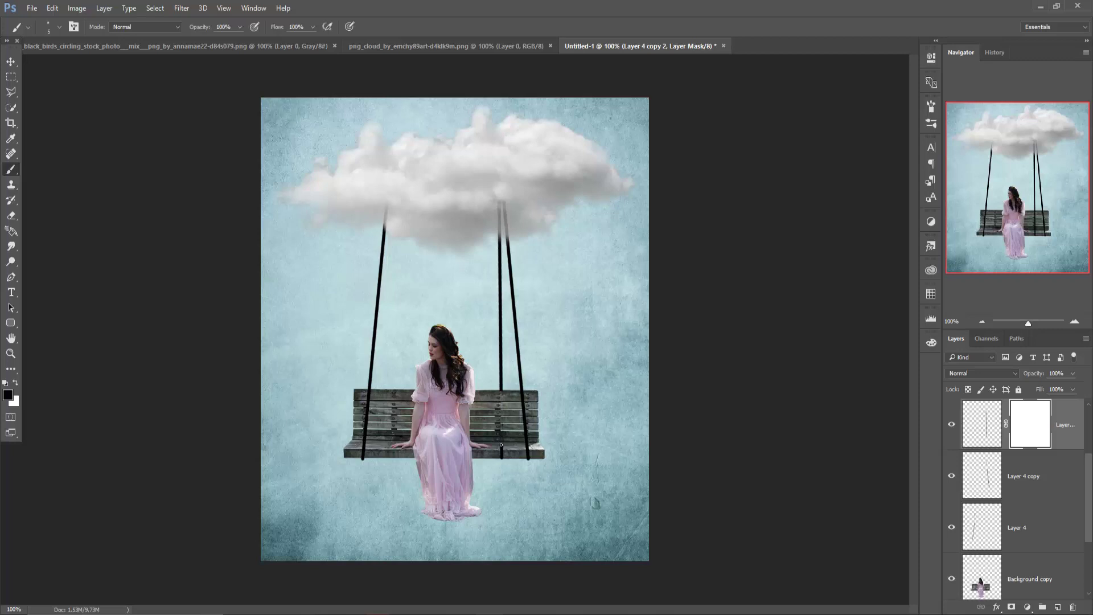
{"action": "left_click", "coordinate": [11, 64]}
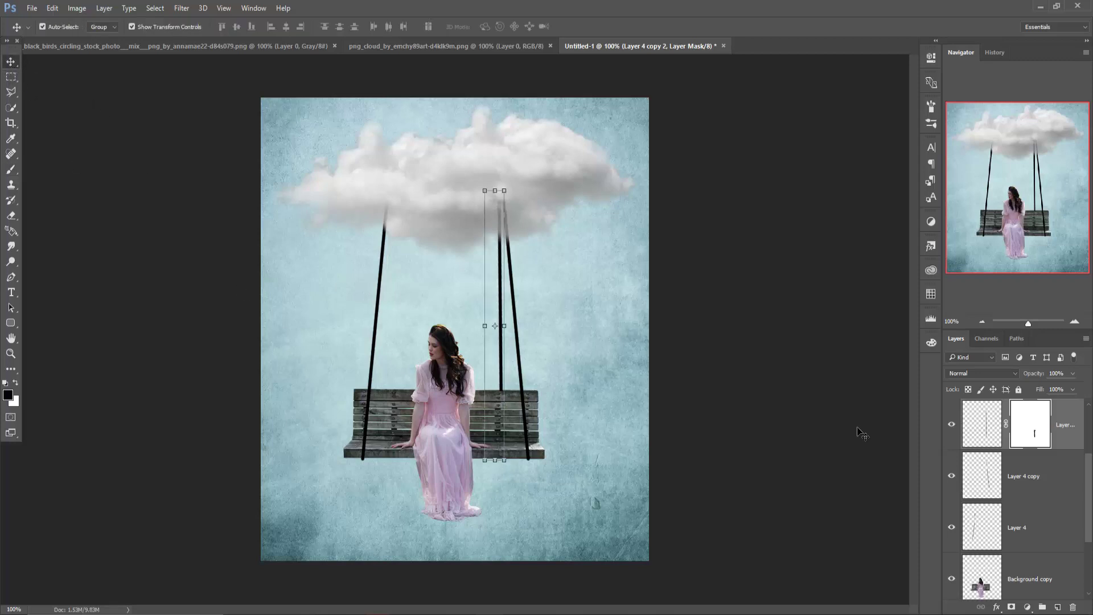
{"action": "left_click", "coordinate": [1040, 485]}
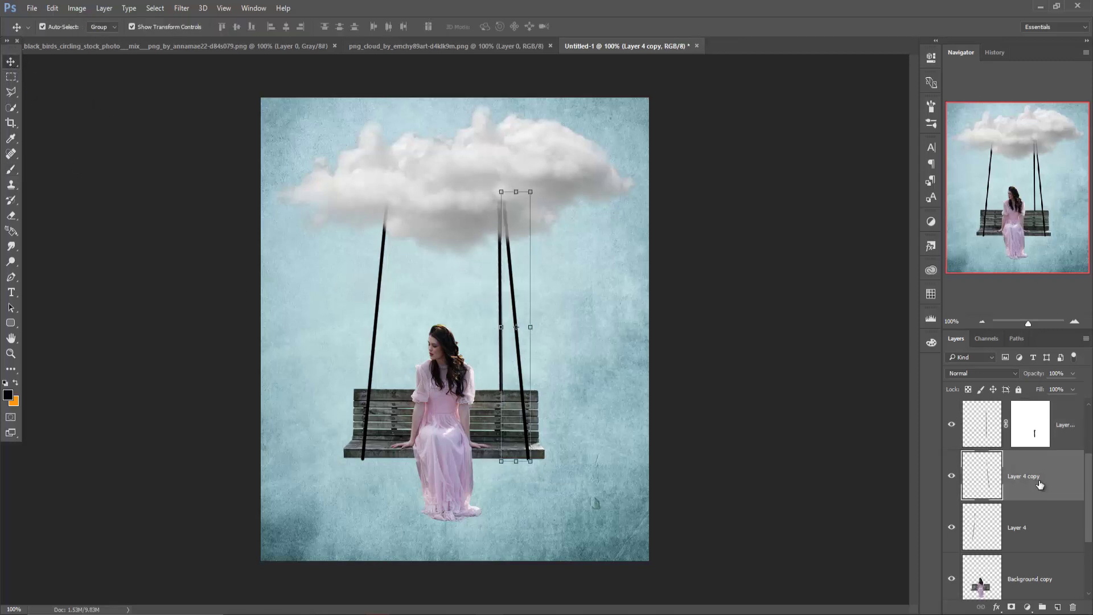
Duplicate Layer 4 copy as Layer 4 copy 3 and slide it to the seat's left end.
{"action": "right_click", "coordinate": [1039, 477]}
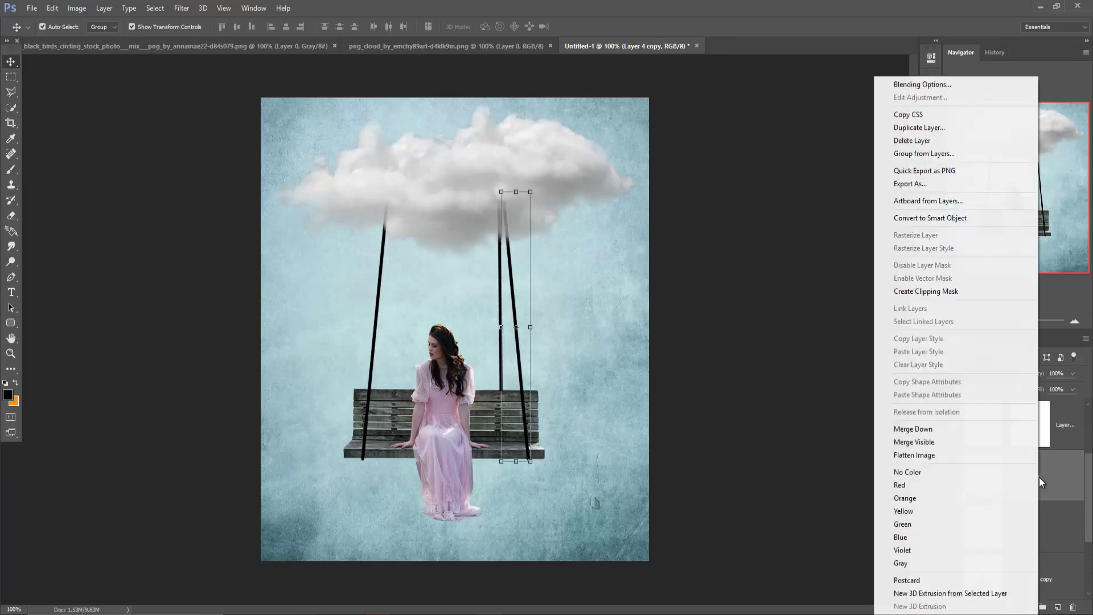
{"action": "left_click", "coordinate": [929, 126]}
{"action": "left_click", "coordinate": [655, 193]}
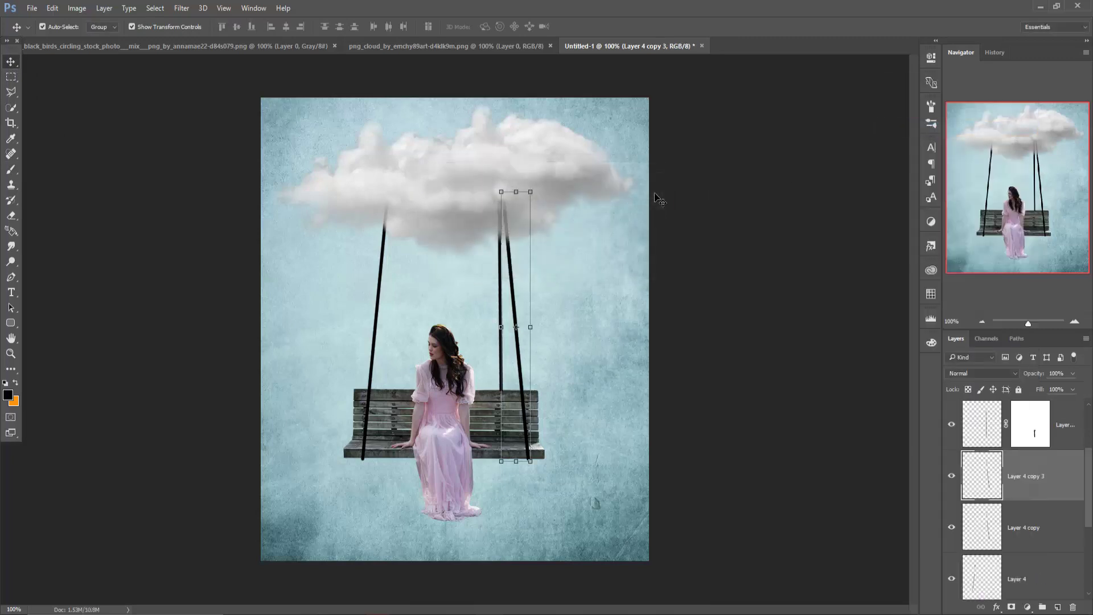
{"action": "key", "text": "Left"}
{"action": "key", "text": "Left"}
{"action": "key", "text": "Left"}
{"action": "key", "text": "Left"}
{"action": "key", "text": "Left"}
{"action": "key", "text": "Left"}
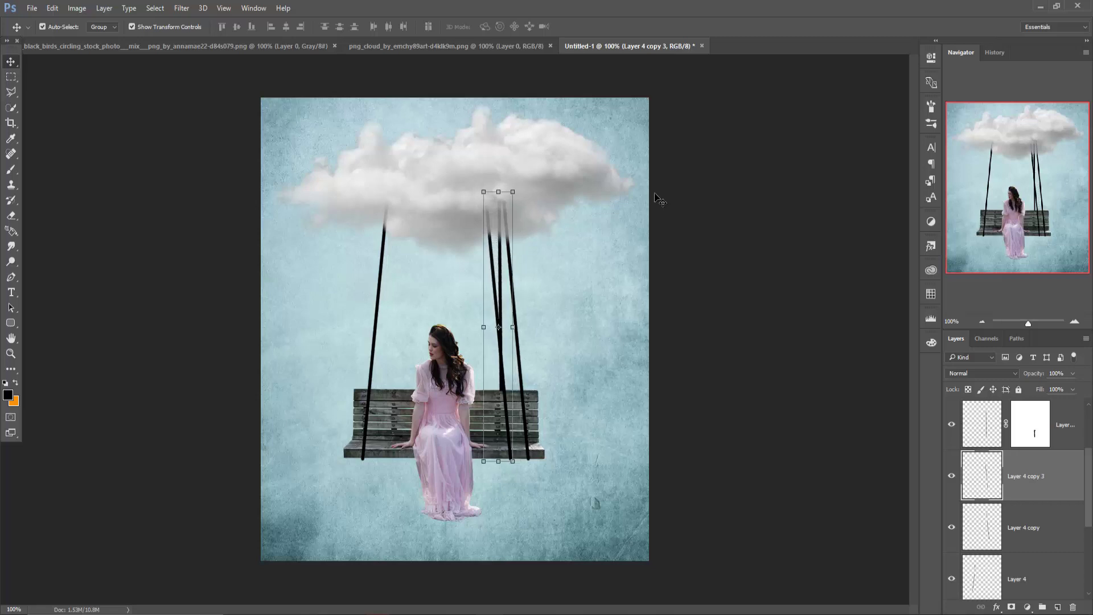
{"action": "key", "text": "Left"}
{"action": "key", "text": "Left"}
{"action": "key", "text": "Left"}
{"action": "key", "text": "Left"}
{"action": "key", "text": "Left"}
{"action": "key", "text": "Left"}
{"action": "key", "text": "Left"}
{"action": "key", "text": "Left"}
{"action": "key", "text": "Left"}
{"action": "key", "text": "Left"}
{"action": "key", "text": "Left"}
{"action": "key", "text": "Left"}
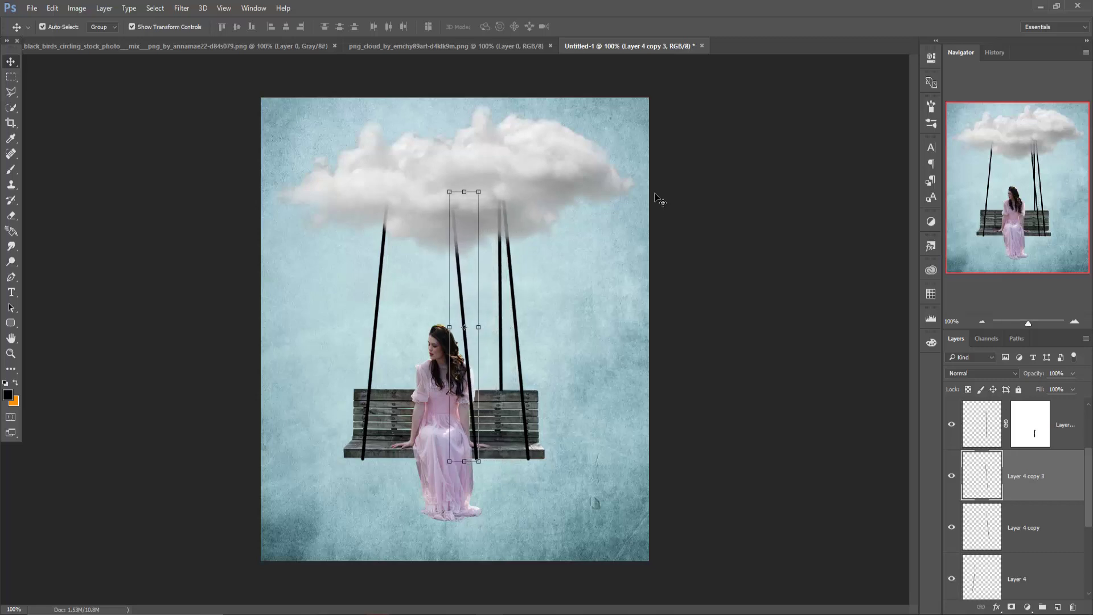
{"action": "key", "text": "Left"}
{"action": "key", "text": "Left"}
{"action": "key", "text": "Left"}
{"action": "key", "text": "Left"}
{"action": "key", "text": "Left"}
{"action": "key", "text": "Left"}
{"action": "key", "text": "Left"}
{"action": "key", "text": "Left"}
{"action": "key", "text": "Left"}
{"action": "key", "text": "Left"}
{"action": "key", "text": "Left"}
{"action": "key", "text": "Left"}
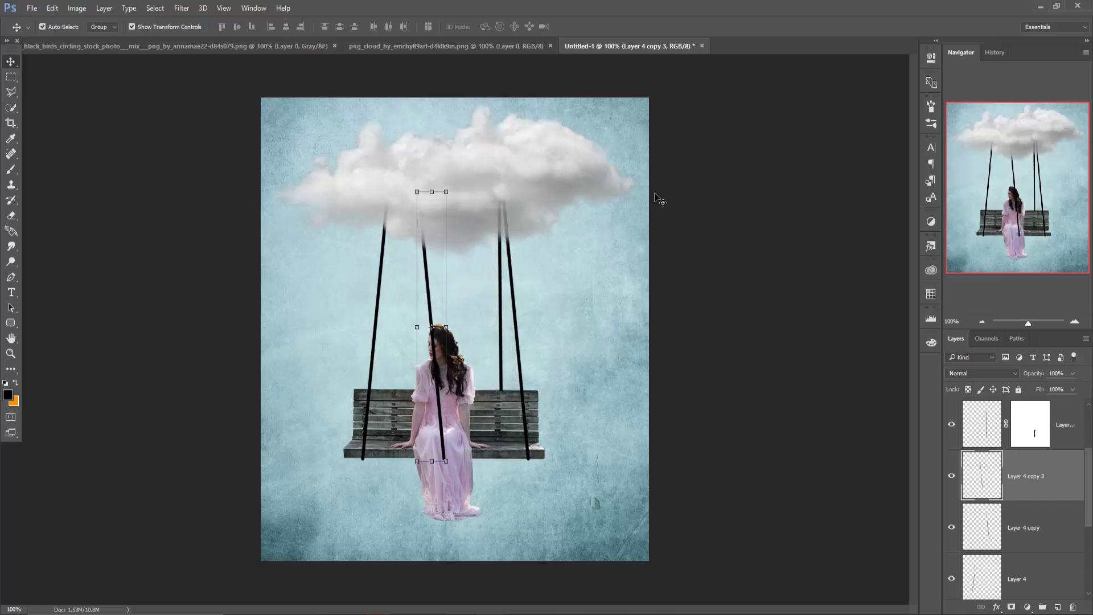
{"action": "key", "text": "Left"}
{"action": "key", "text": "Left"}
{"action": "key", "text": "Left"}
{"action": "key", "text": "Left"}
{"action": "key", "text": "Left"}
{"action": "key", "text": "Left"}
{"action": "key", "text": "Left"}
{"action": "key", "text": "Left"}
{"action": "key", "text": "Left"}
{"action": "key", "text": "Left"}
{"action": "key", "text": "Left"}
{"action": "key", "text": "Left"}
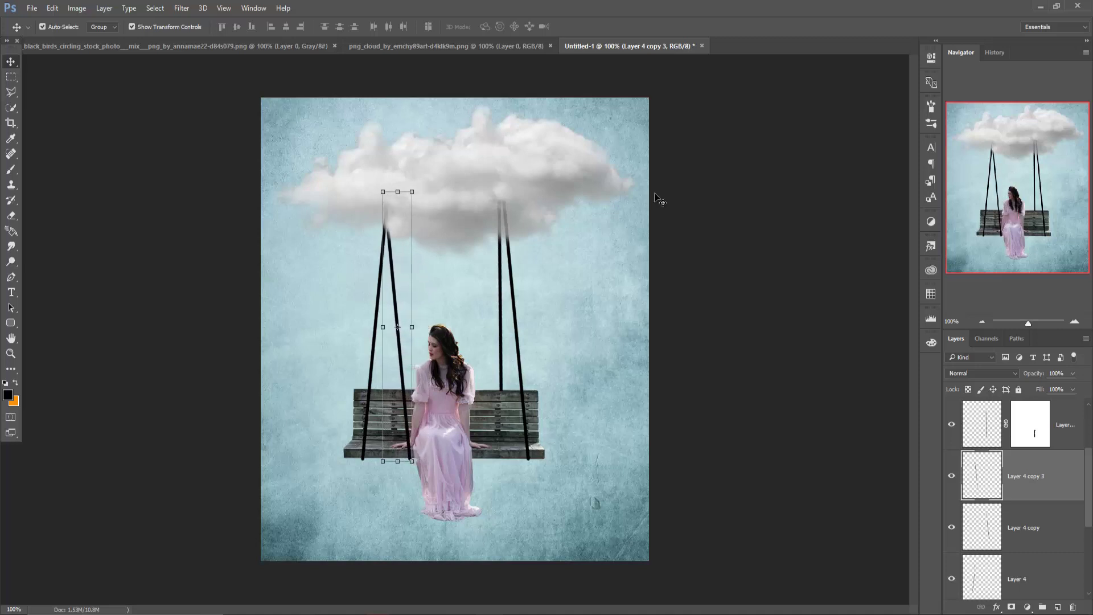
{"action": "key", "text": "Left"}
{"action": "key", "text": "Left"}
{"action": "key", "text": "Left"}
Tilt the new rope to about 6.6°, commit it, and add a layer mask.
{"action": "left_click_drag", "start_coordinate": [415, 185], "coordinate": [426, 194]}
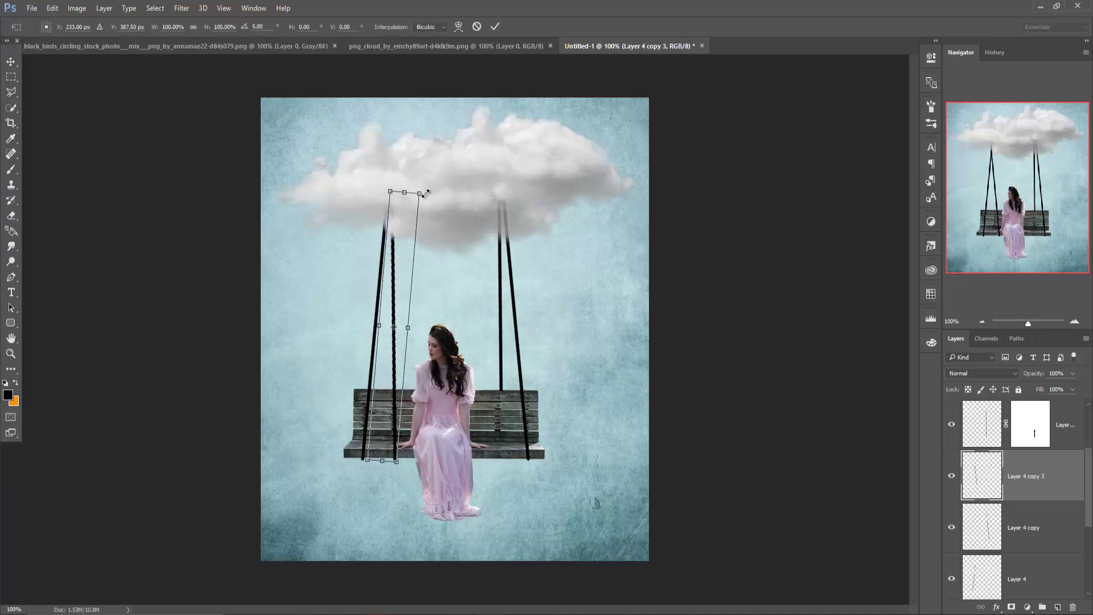
{"action": "key", "text": "Left"}
{"action": "key", "text": "Left"}
{"action": "key", "text": "Left"}
{"action": "key", "text": "Left"}
{"action": "key", "text": "Left"}
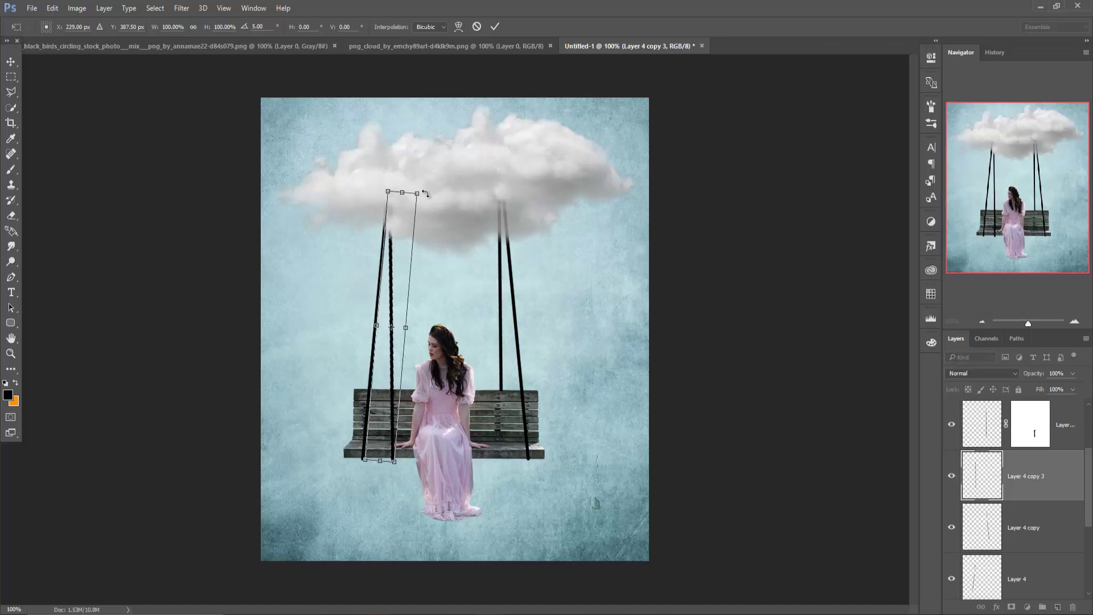
{"action": "left_click_drag", "start_coordinate": [434, 186], "coordinate": [434, 193]}
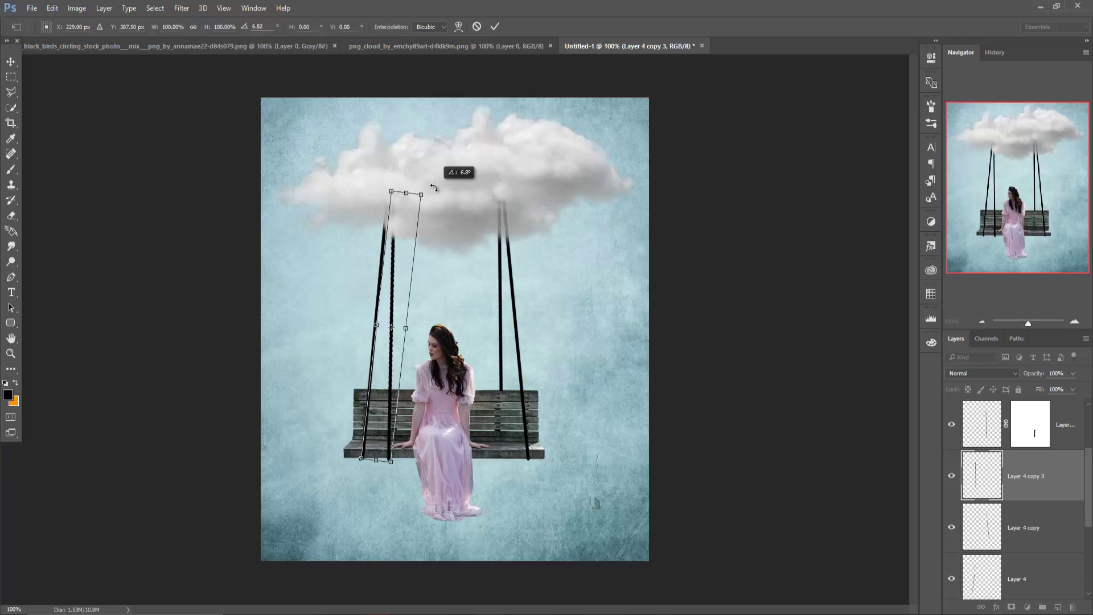
{"action": "key", "text": "Left"}
{"action": "key", "text": "Left"}
{"action": "key", "text": "Left"}
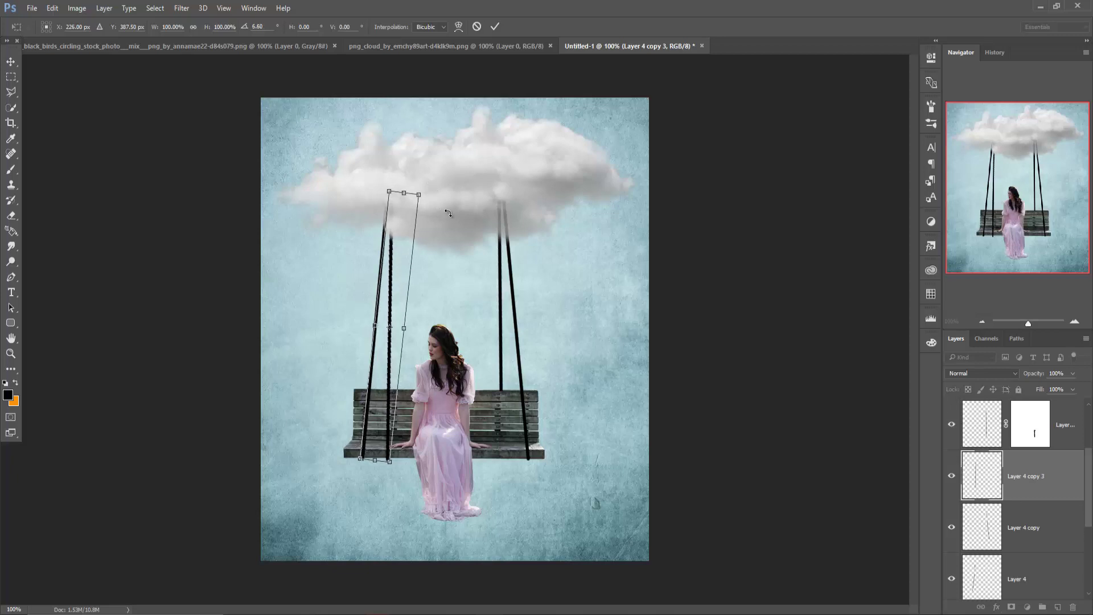
{"action": "left_click", "coordinate": [495, 27]}
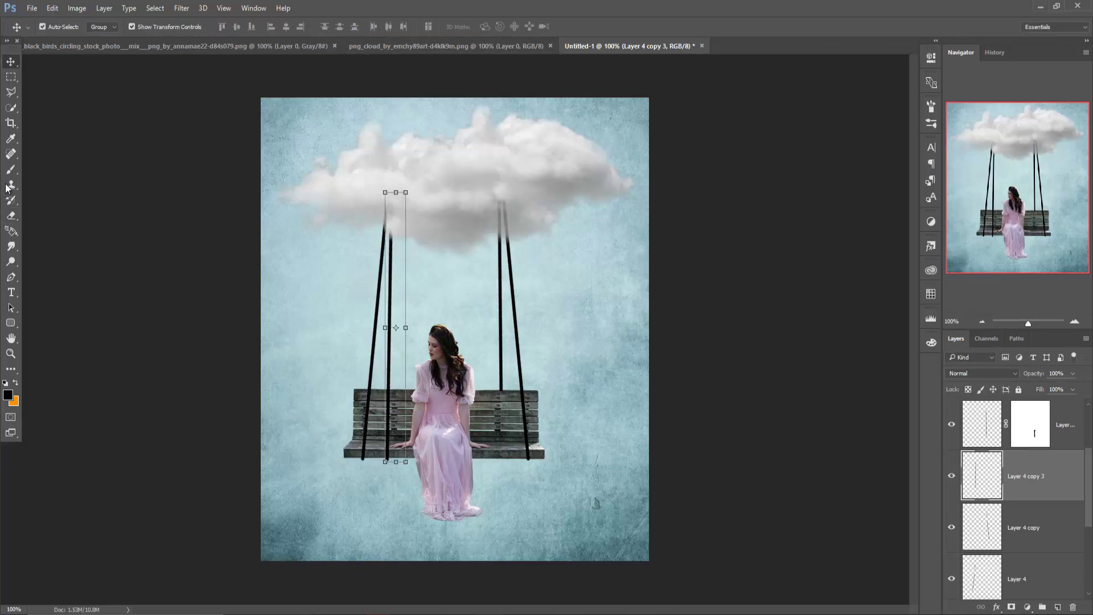
{"action": "left_click", "coordinate": [15, 169]}
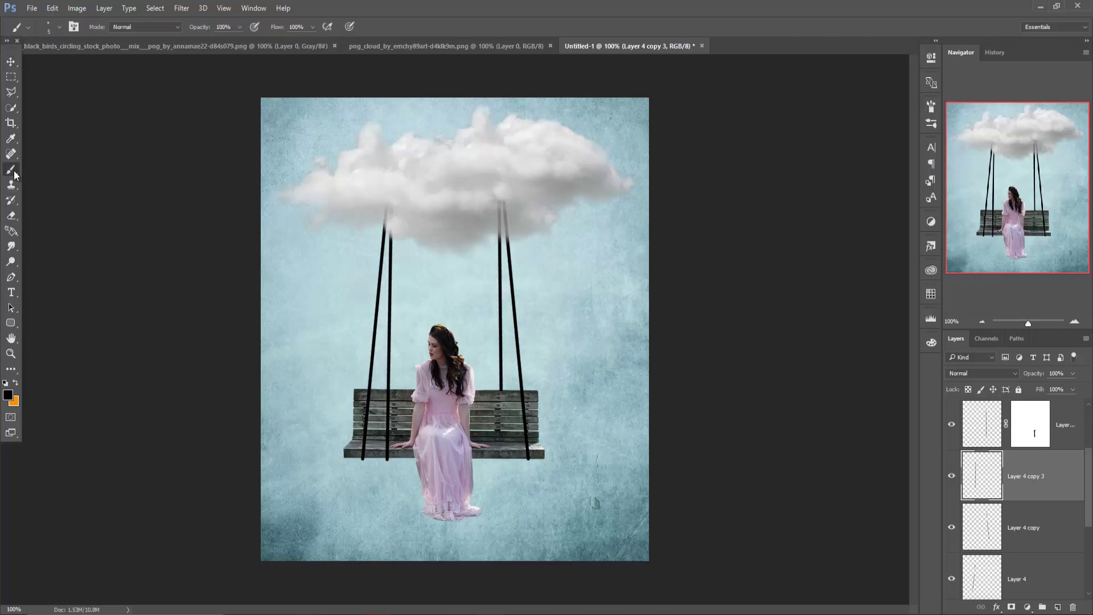
{"action": "left_click", "coordinate": [1010, 607]}
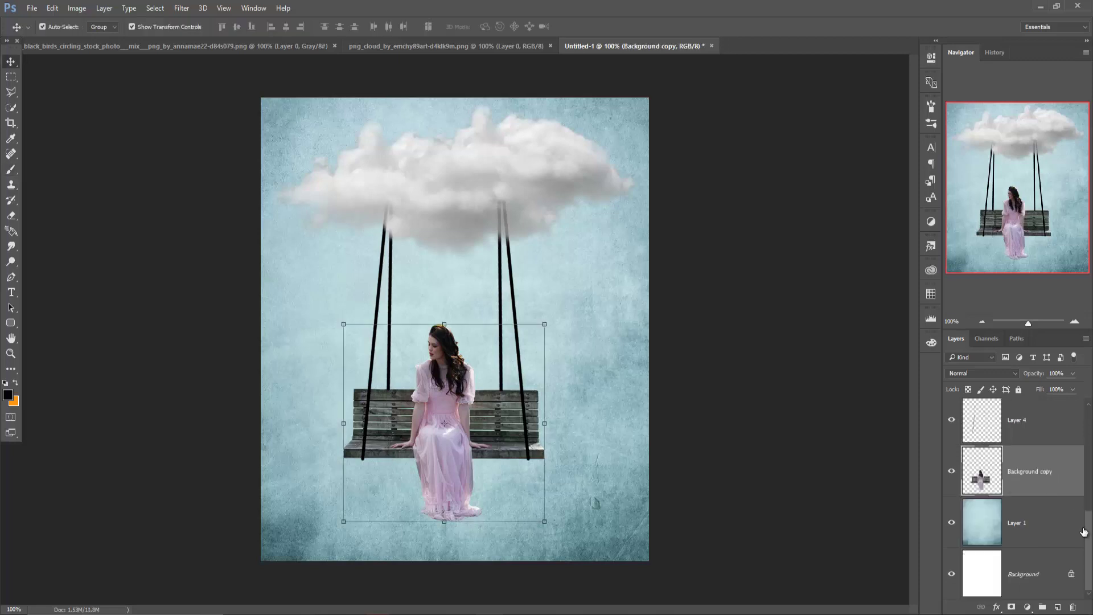
Scale the cloud, ropes and girl layers together to about 79% and move them lower.
{"action": "left_click_drag", "start_coordinate": [1089, 534], "coordinate": [1089, 425]}
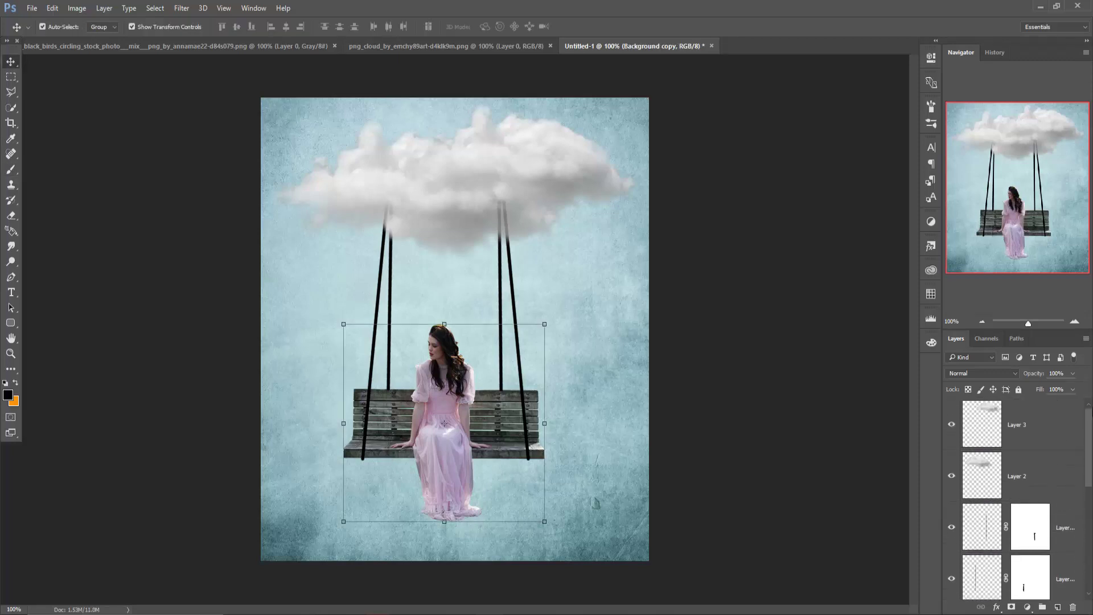
{"action": "left_click", "coordinate": [1058, 428], "text": "shift"}
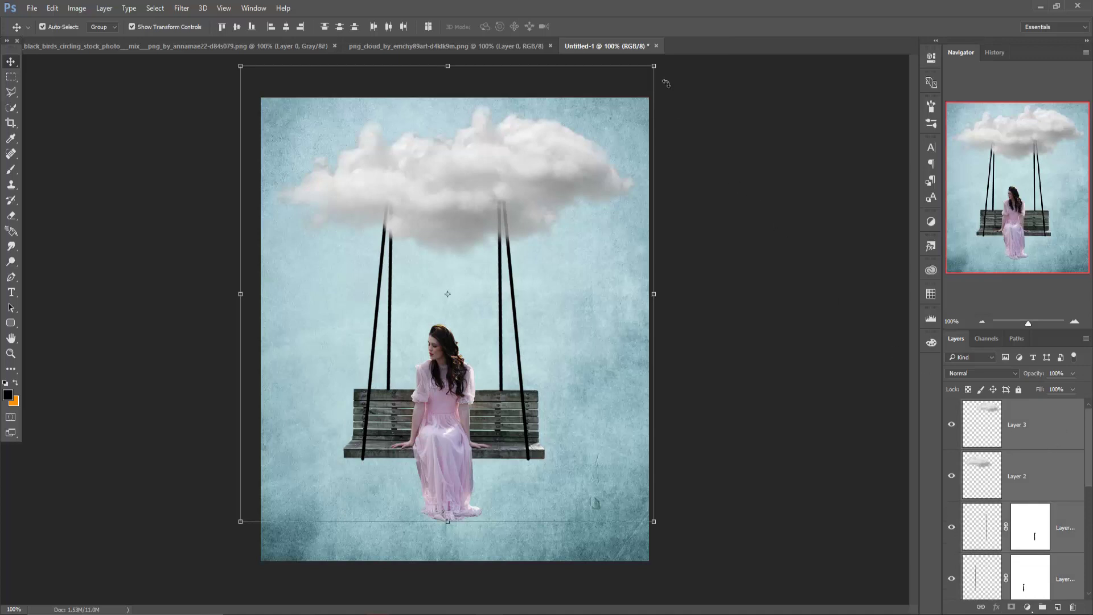
{"action": "left_click_drag", "start_coordinate": [655, 66], "coordinate": [628, 108]}
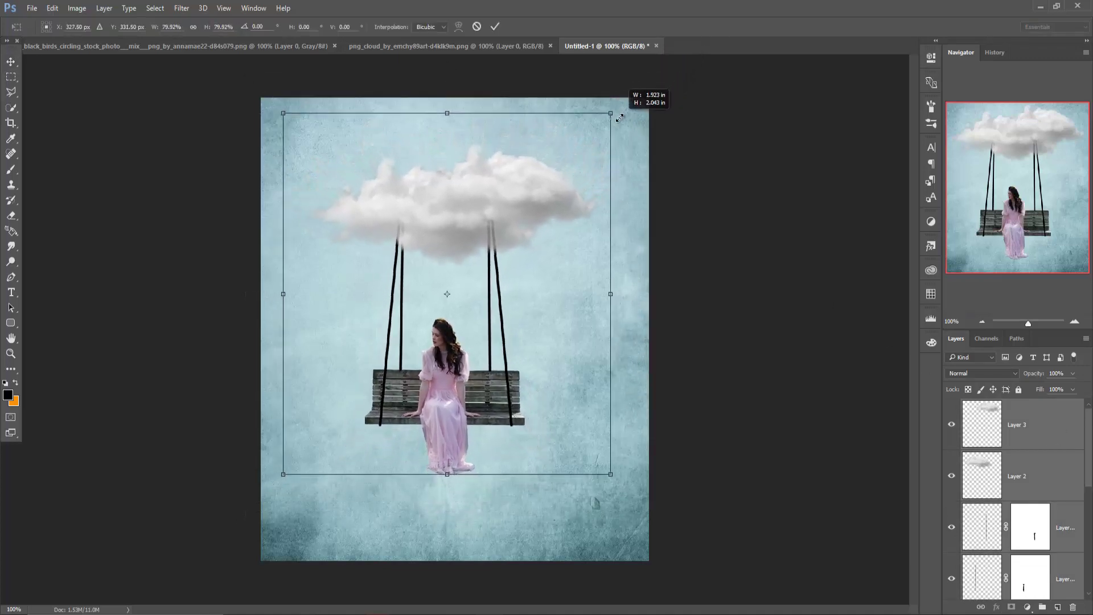
{"action": "left_click_drag", "start_coordinate": [628, 108], "coordinate": [610, 114]}
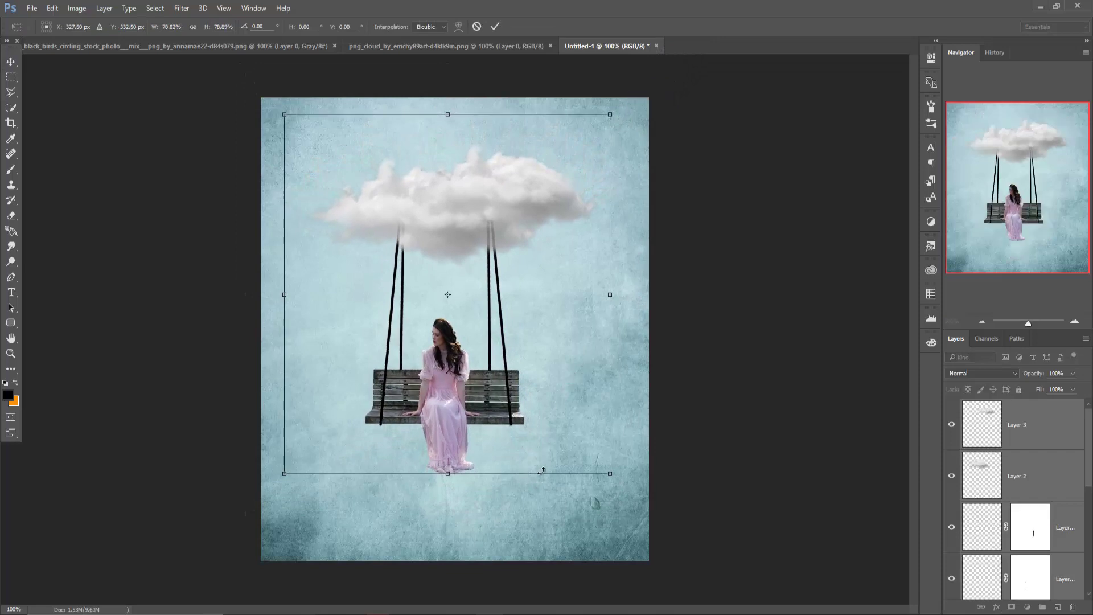
{"action": "left_click_drag", "start_coordinate": [447, 225], "coordinate": [454, 242]}
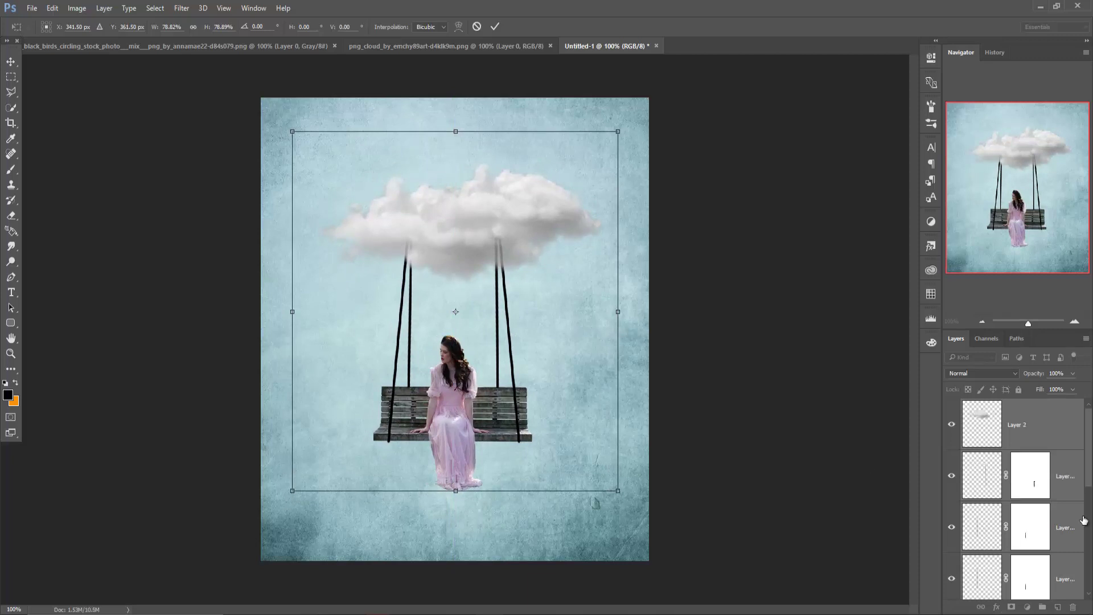
{"action": "scroll", "coordinate": [1024, 530], "scroll_direction": "down", "scroll_amount": 5}
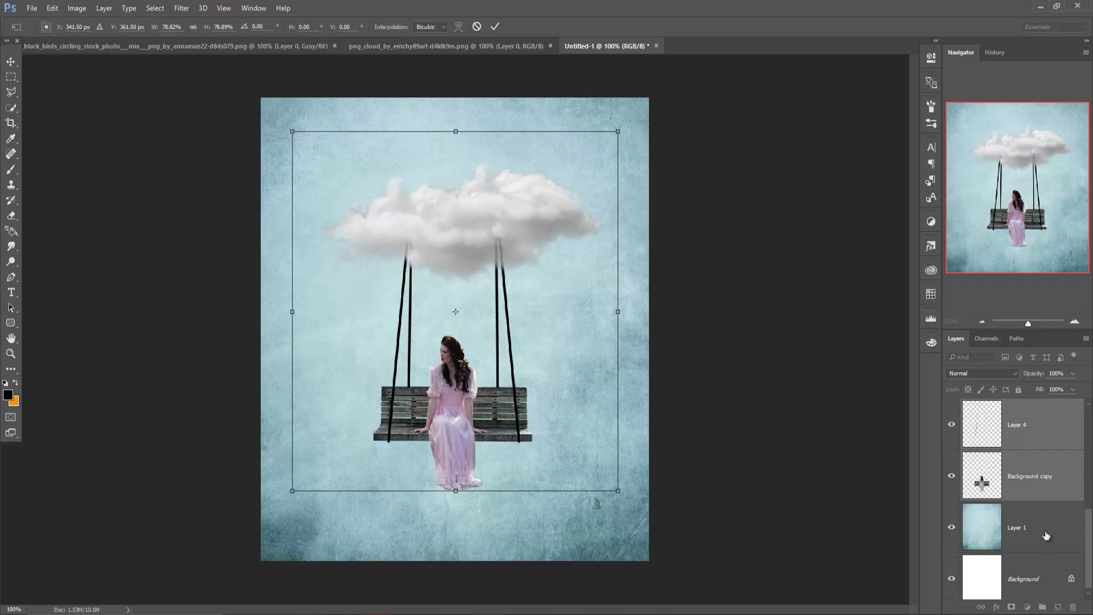
{"action": "left_click", "coordinate": [494, 27]}
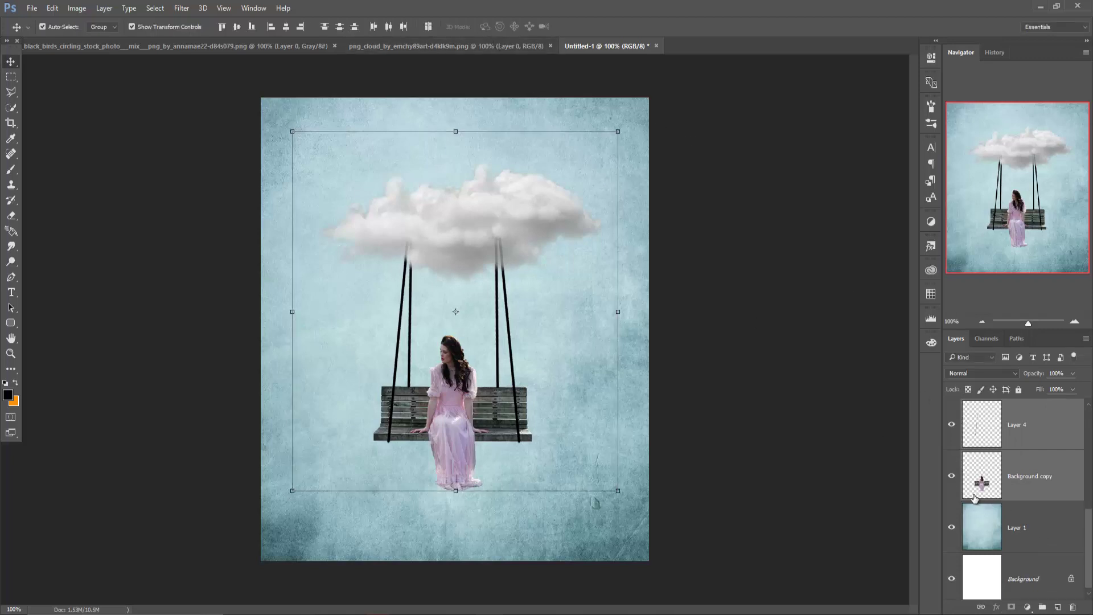
On a new layer above Layer 1, paint a 60 px soft black dab below the girl.
{"action": "left_click", "coordinate": [1025, 528]}
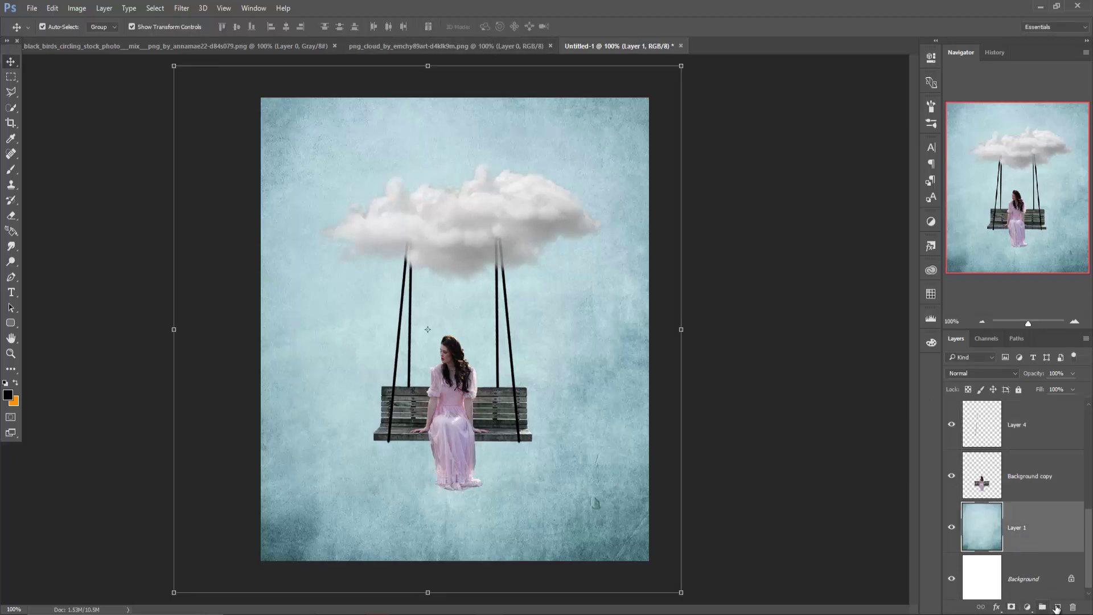
{"action": "left_click", "coordinate": [1056, 607]}
{"action": "left_click", "coordinate": [6, 172]}
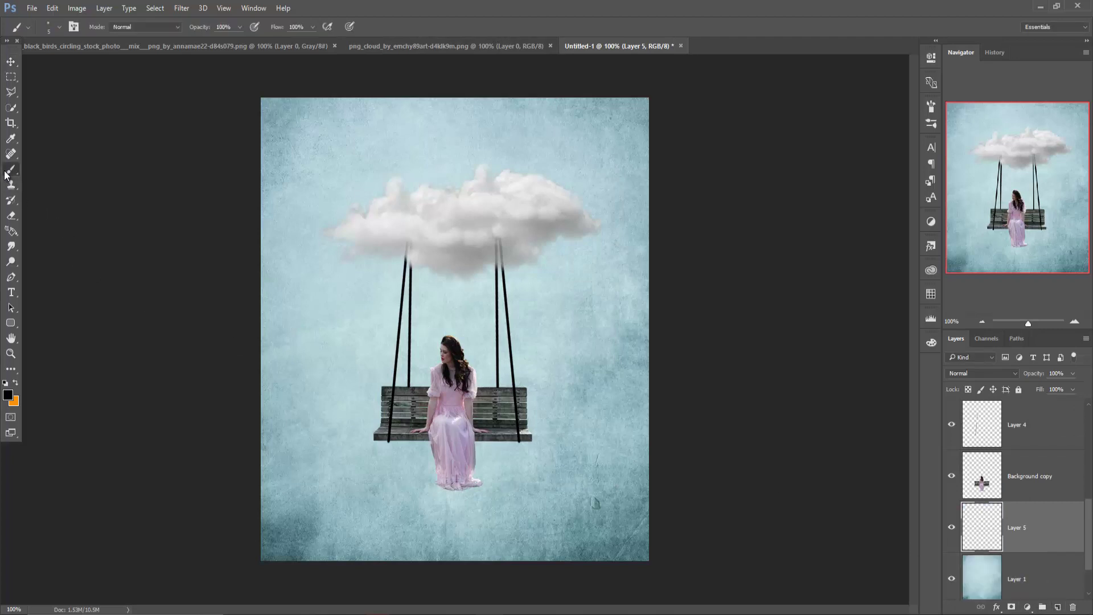
{"action": "left_click", "coordinate": [59, 28]}
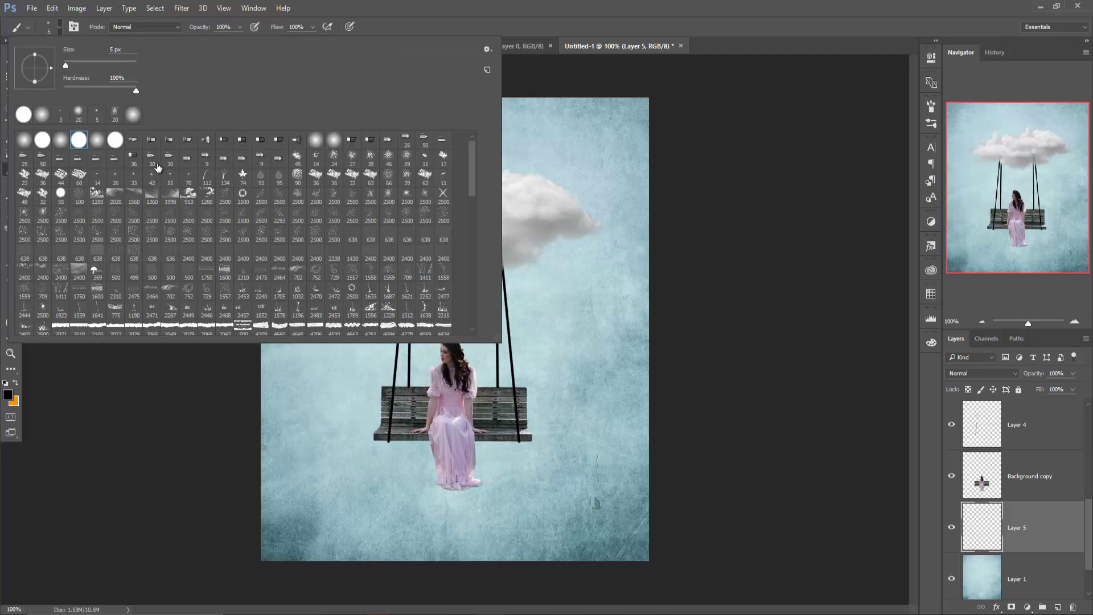
{"action": "left_click", "coordinate": [97, 140]}
{"action": "left_click", "coordinate": [712, 25]}
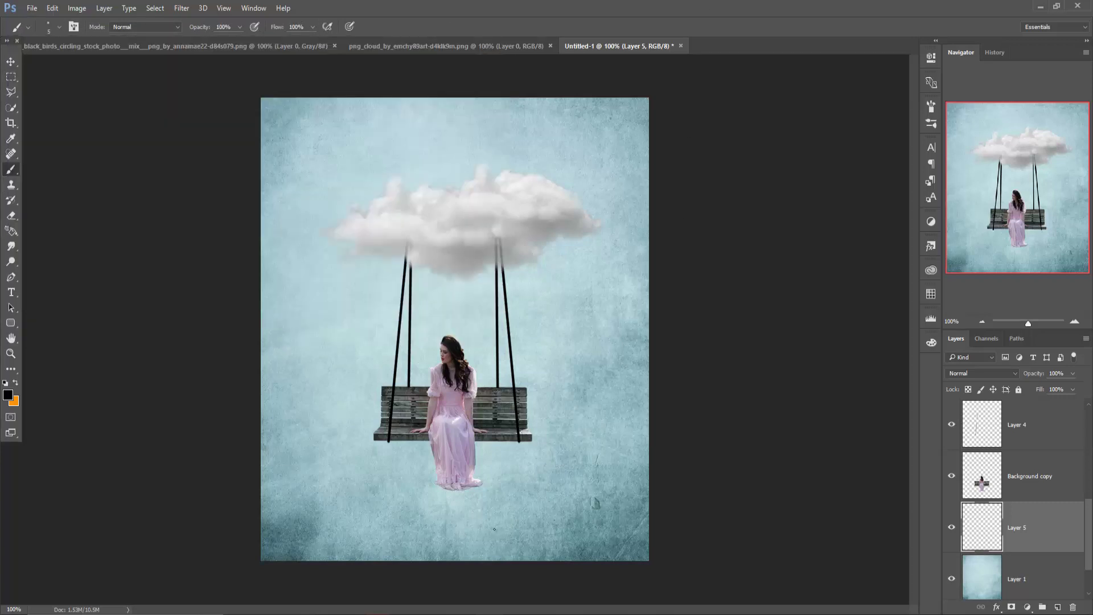
{"action": "key", "text": "bracketright"}
{"action": "key", "text": "bracketright"}
{"action": "key", "text": "bracketright"}
{"action": "left_click", "coordinate": [459, 520]}
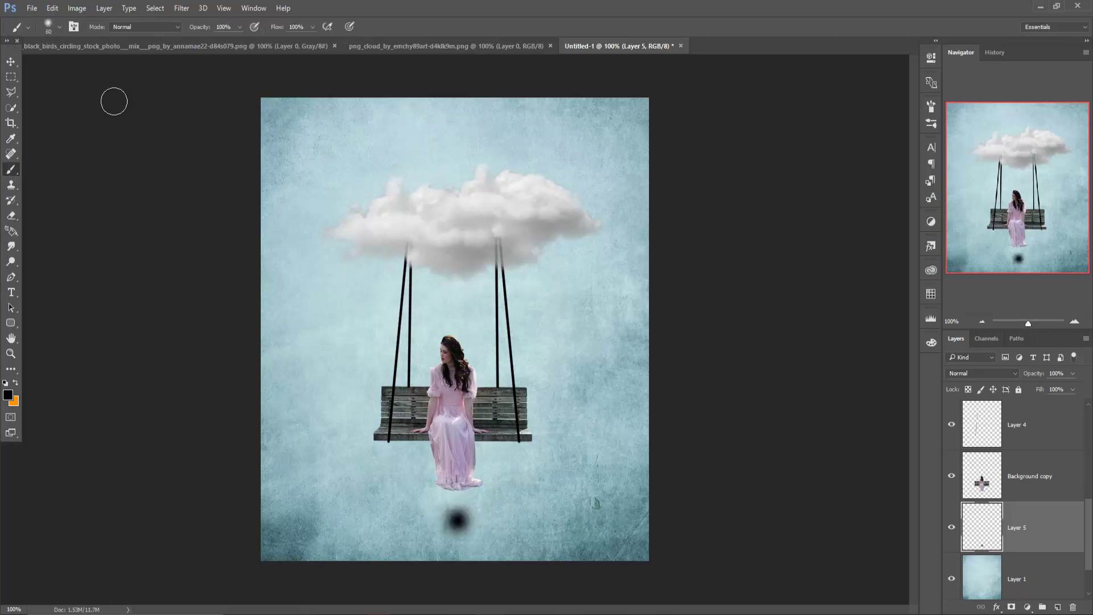
Stretch the dab into a wide shadow under the swing and lower its opacity to about 53%.
{"action": "left_click", "coordinate": [6, 65]}
{"action": "left_click_drag", "start_coordinate": [487, 520], "coordinate": [676, 510]}
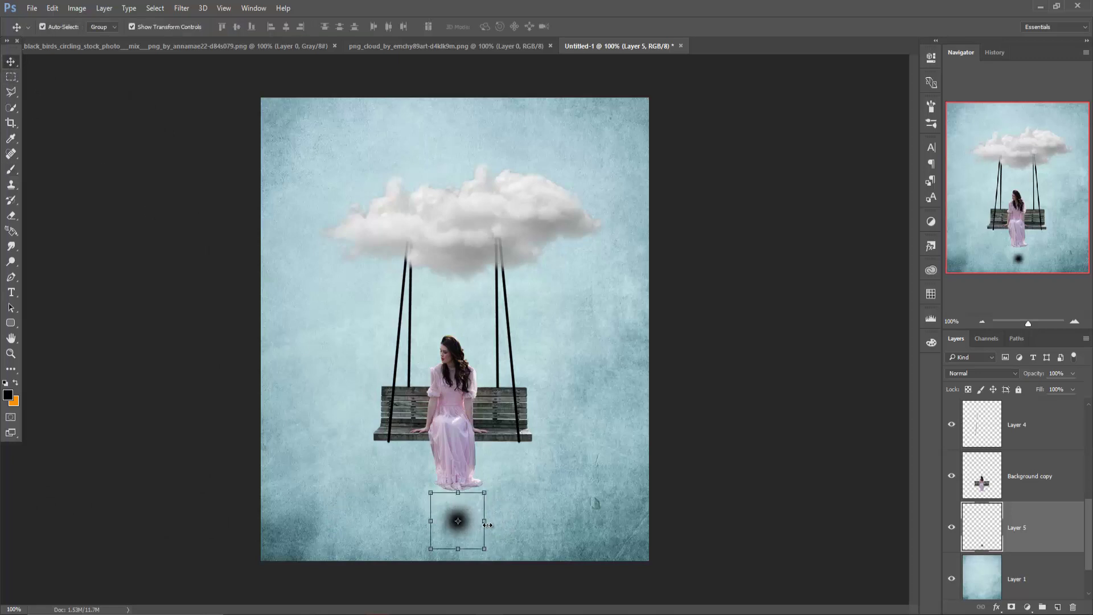
{"action": "left_click_drag", "start_coordinate": [430, 520], "coordinate": [218, 520]}
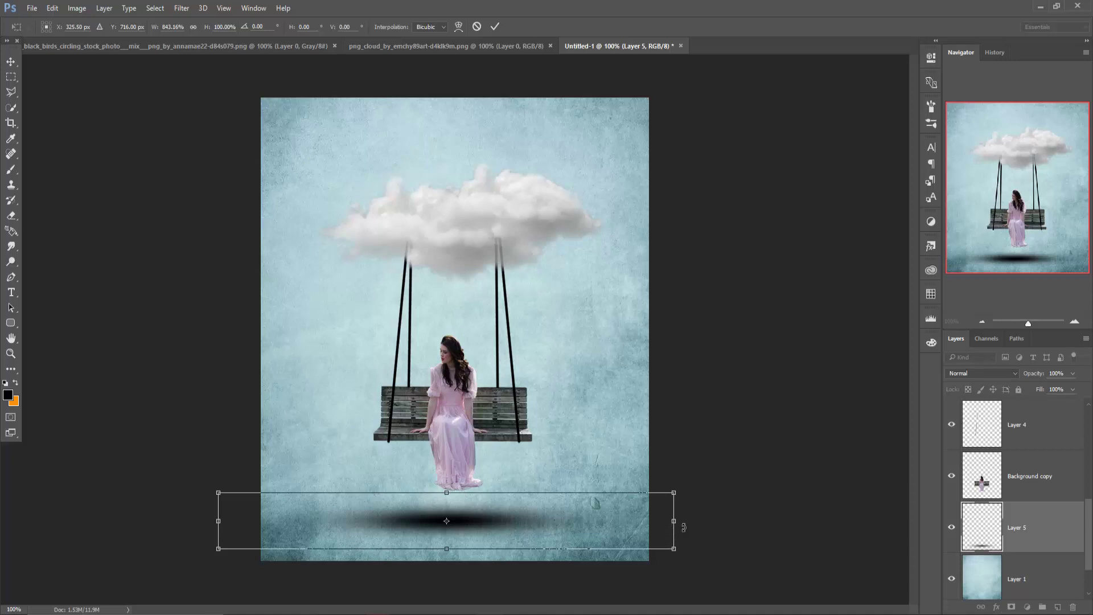
{"action": "left_click_drag", "start_coordinate": [675, 522], "coordinate": [716, 521]}
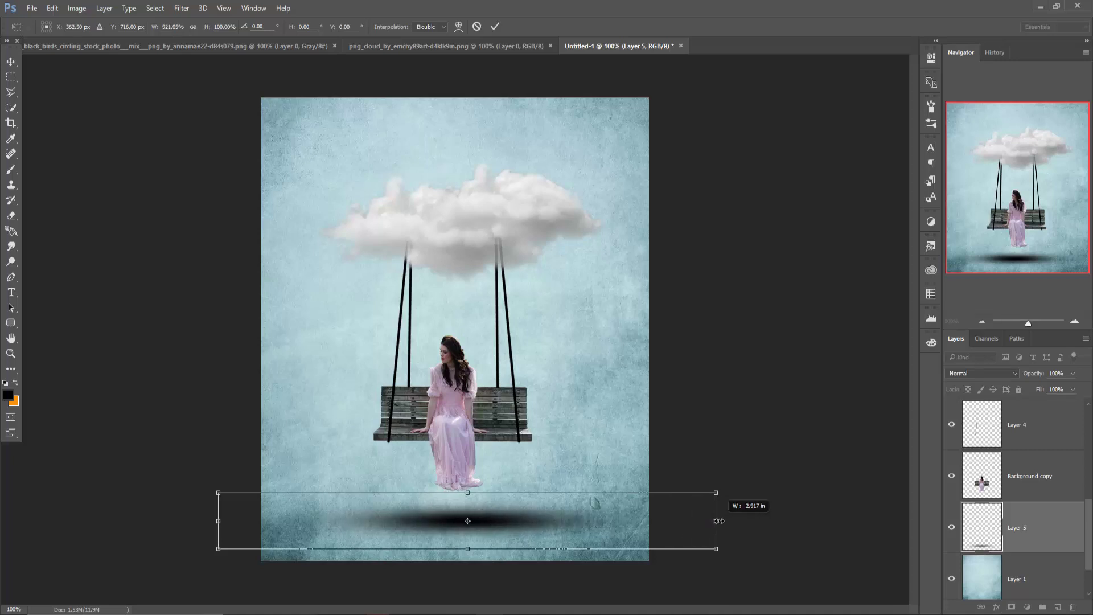
{"action": "left_click_drag", "start_coordinate": [502, 519], "coordinate": [489, 520]}
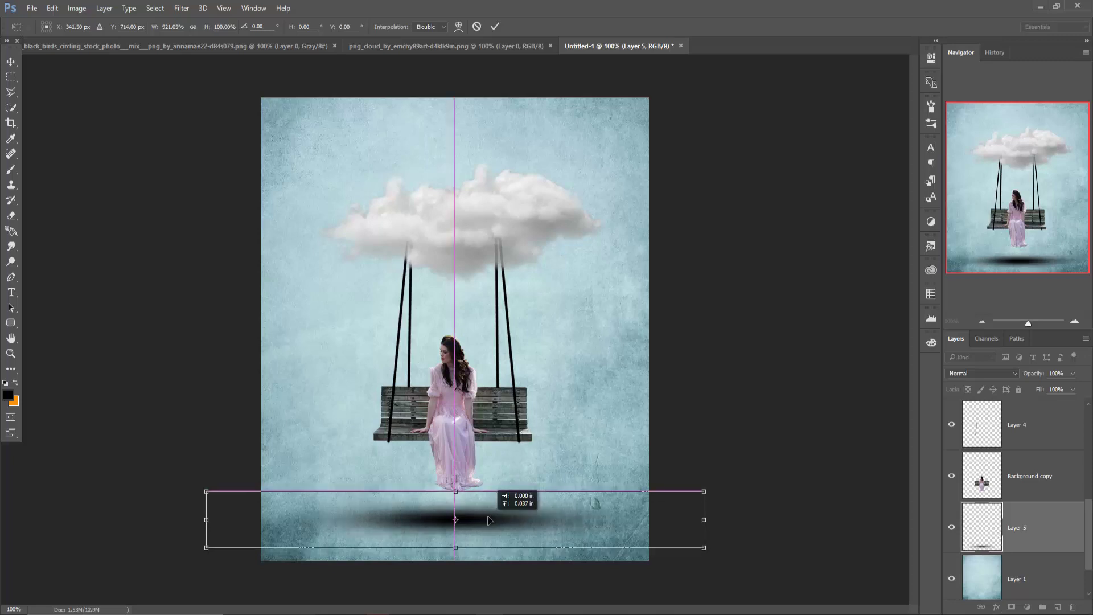
{"action": "left_click", "coordinate": [495, 27]}
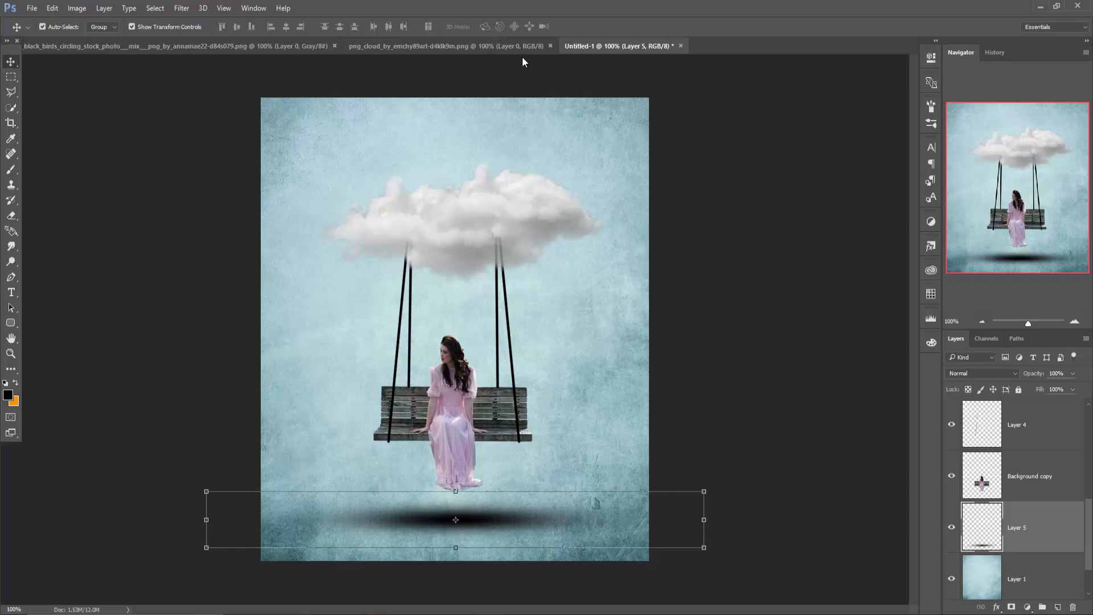
{"action": "left_click", "coordinate": [1072, 389]}
{"action": "left_click_drag", "start_coordinate": [1054, 387], "coordinate": [1050, 387]}
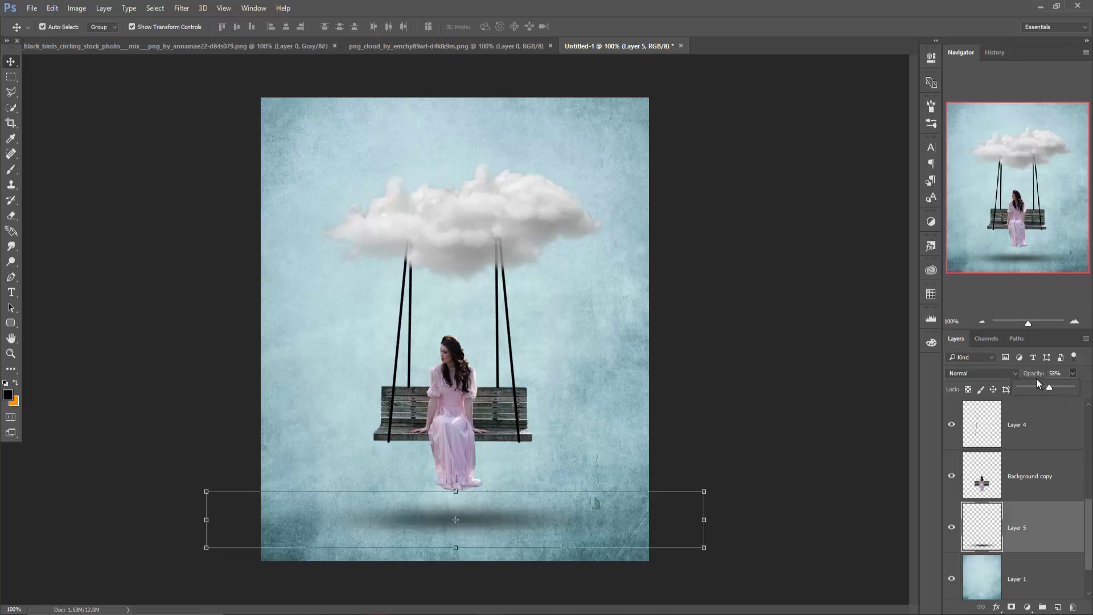
{"action": "left_click", "coordinate": [987, 577]}
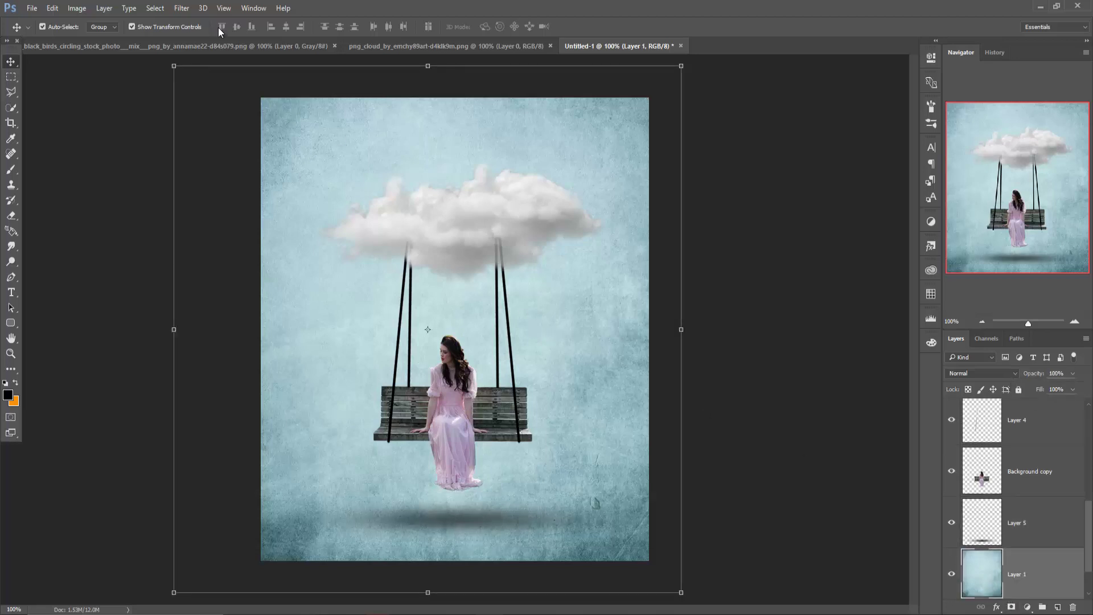
Apply the Camera Raw Filter to Layer 1 with Vibrance -20 and Saturation -40.
{"action": "left_click", "coordinate": [181, 8]}
{"action": "left_click", "coordinate": [205, 77]}
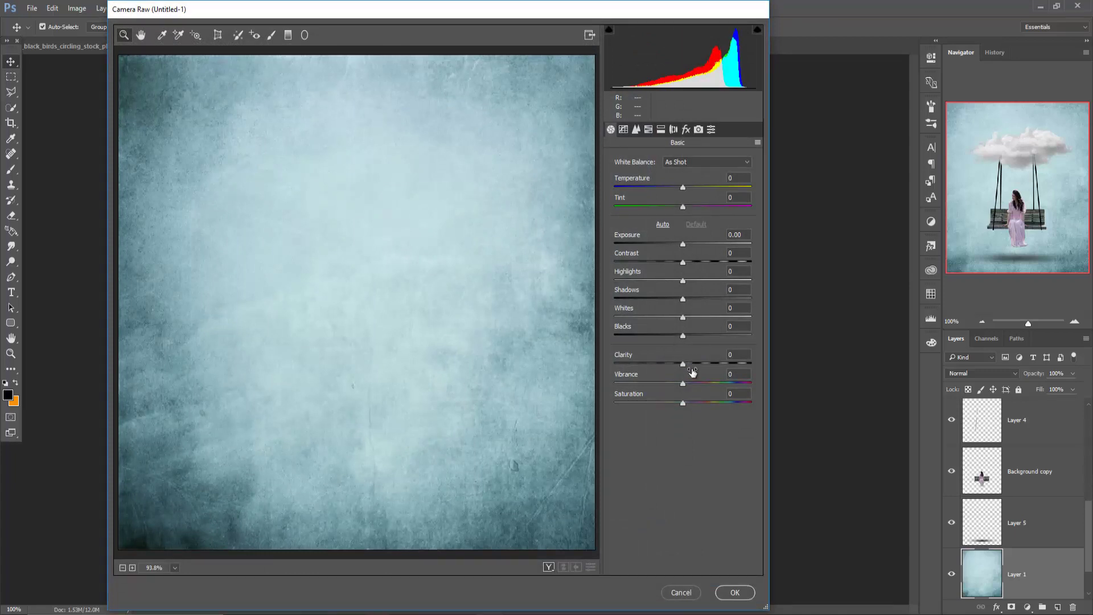
{"action": "mouse_move", "coordinate": [683, 403]}
{"action": "left_mouse_down"}
{"action": "mouse_move", "coordinate": [664, 405]}
{"action": "mouse_move", "coordinate": [670, 383]}
{"action": "mouse_move", "coordinate": [654, 403]}
{"action": "left_mouse_up"}
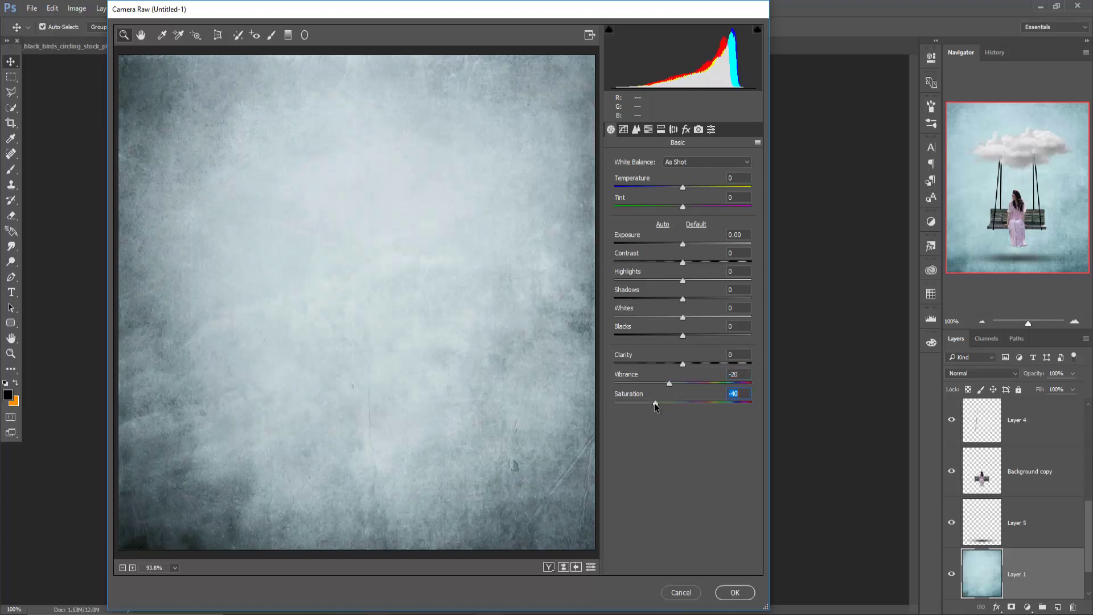
{"action": "left_click", "coordinate": [721, 593]}
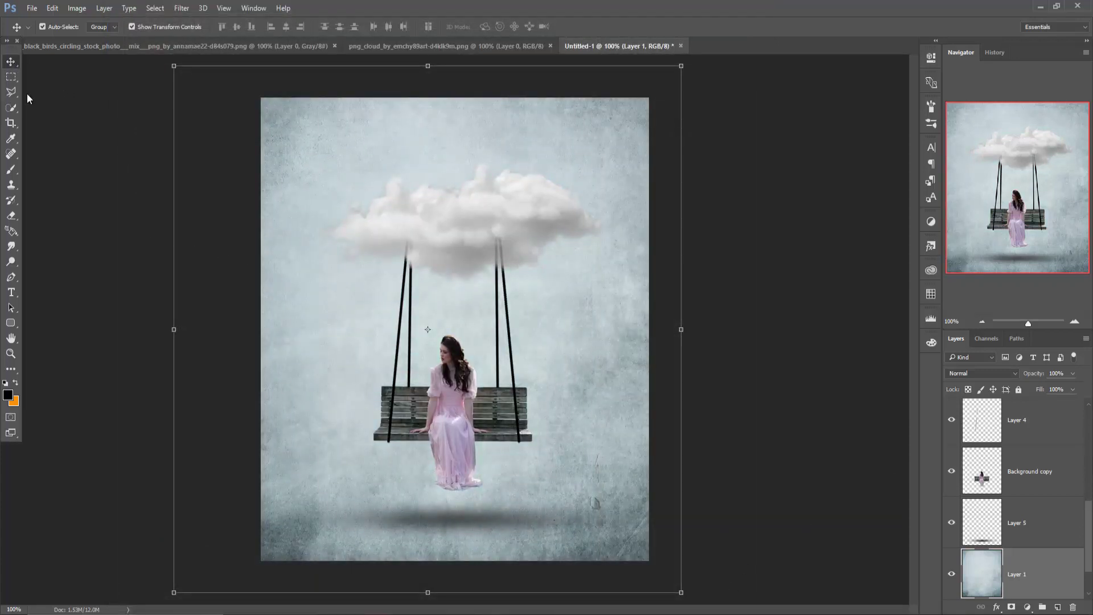
Drag the png_cloud image into Untitled-1 and place it at the canvas's left edge.
{"action": "left_click", "coordinate": [399, 47]}
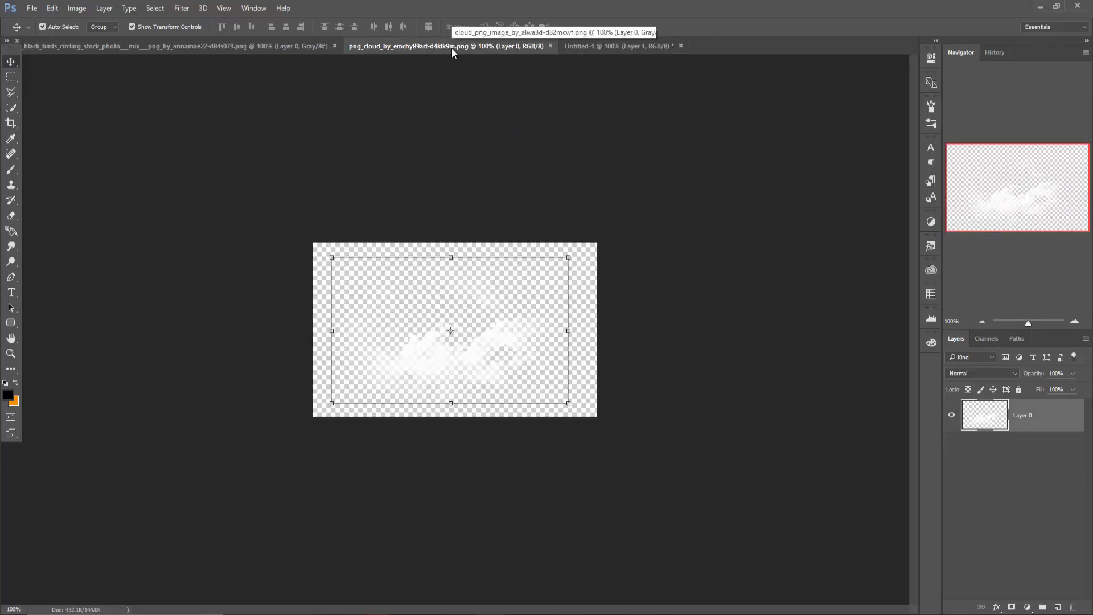
{"action": "mouse_move", "coordinate": [452, 48]}
{"action": "left_mouse_down"}
{"action": "mouse_move", "coordinate": [455, 91]}
{"action": "mouse_move", "coordinate": [930, 155]}
{"action": "left_mouse_up"}
{"action": "left_click_drag", "start_coordinate": [947, 272], "coordinate": [338, 279]}
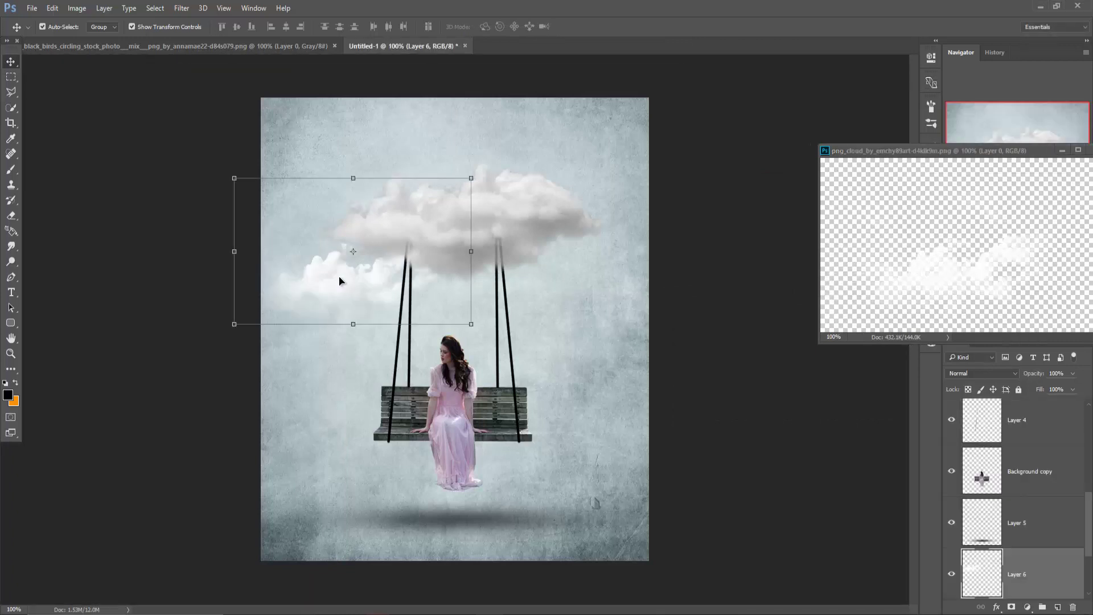
{"action": "left_click_drag", "start_coordinate": [347, 282], "coordinate": [305, 295]}
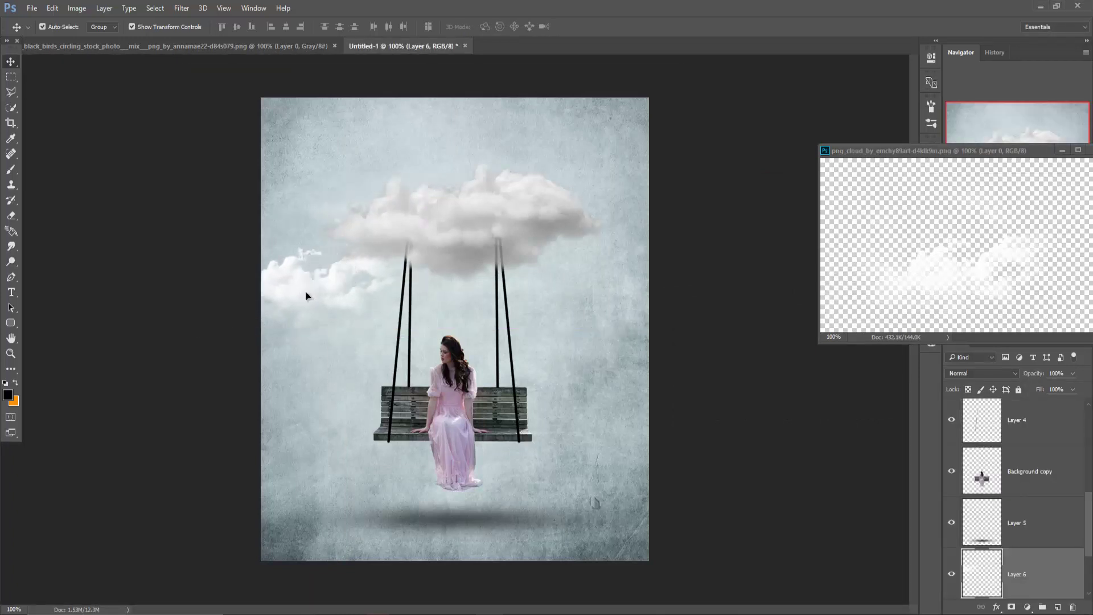
{"action": "left_click", "coordinate": [1063, 151]}
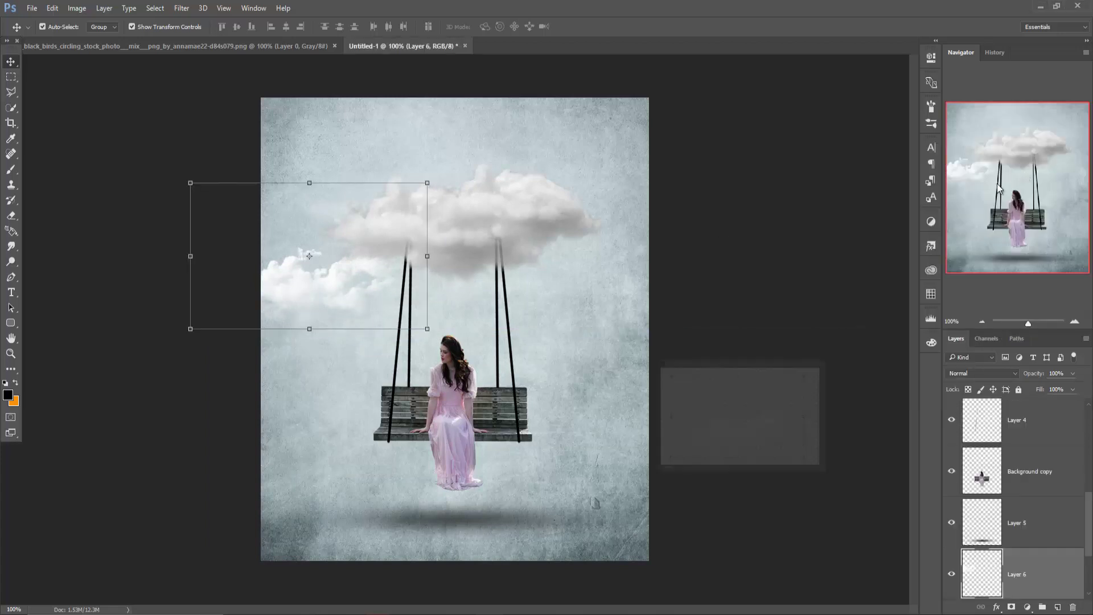
{"action": "right_click", "coordinate": [1033, 578]}
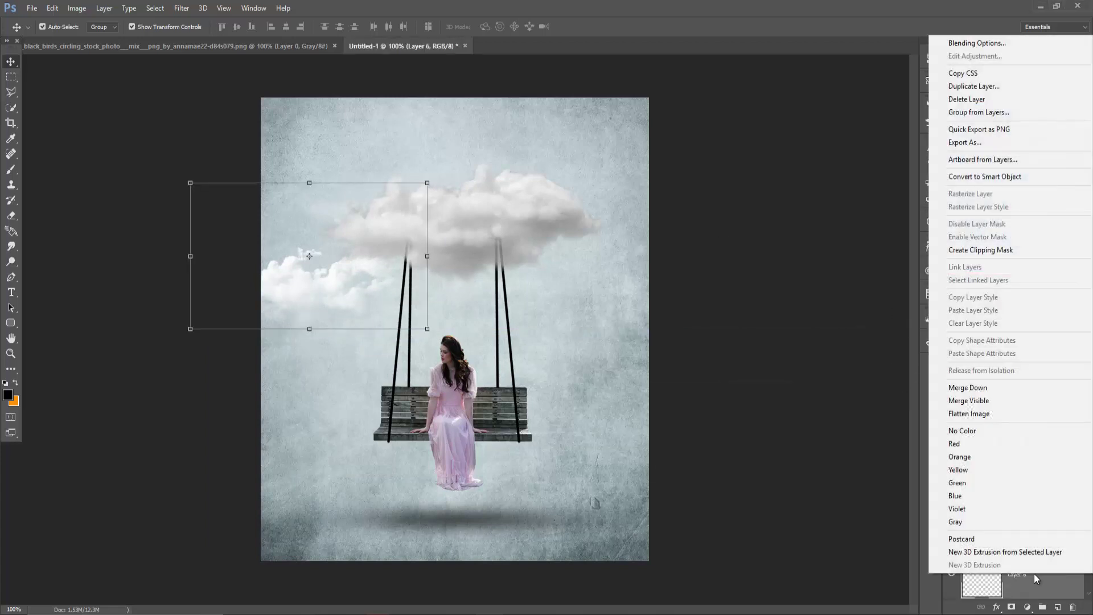
{"action": "left_click", "coordinate": [780, 419]}
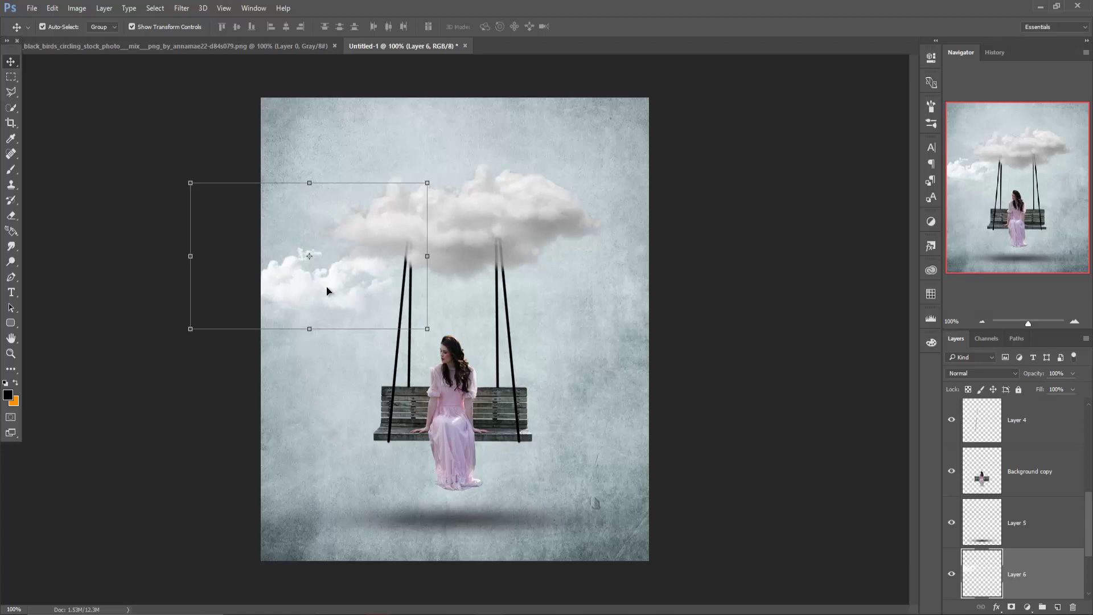
Choose the 917 cloud-shaped brush preset for the Brush tool.
{"action": "left_click", "coordinate": [11, 169]}
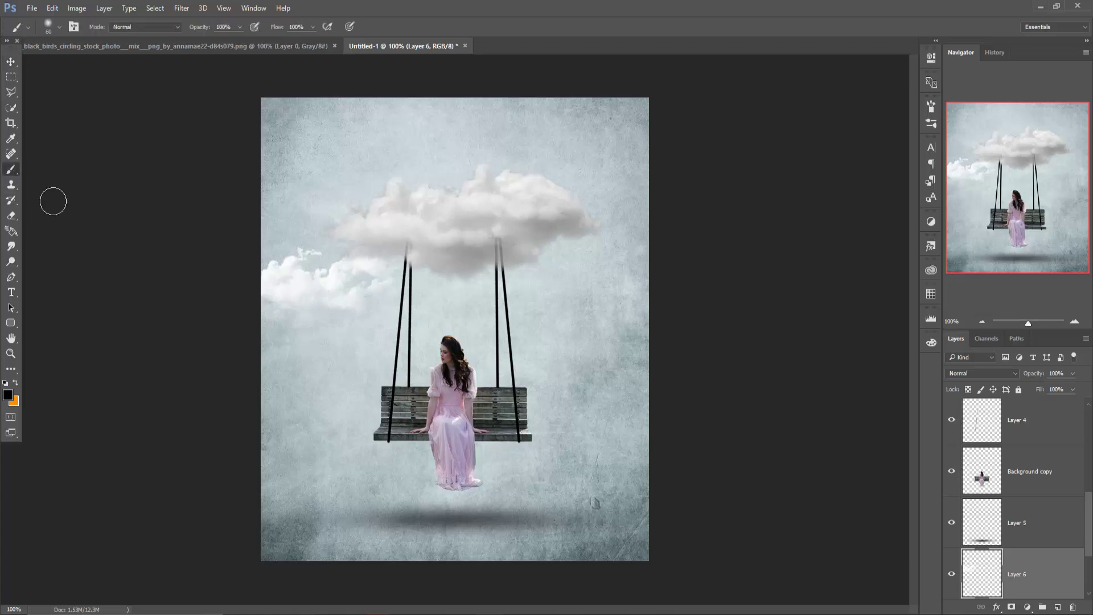
{"action": "left_click", "coordinate": [59, 28]}
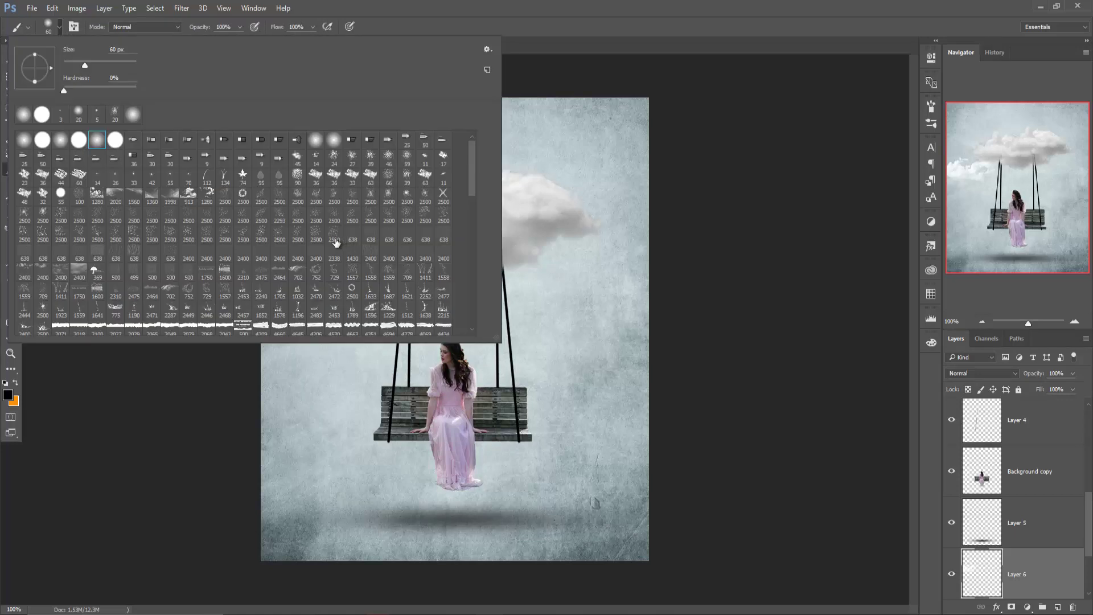
{"action": "left_click_drag", "start_coordinate": [473, 171], "coordinate": [476, 268]}
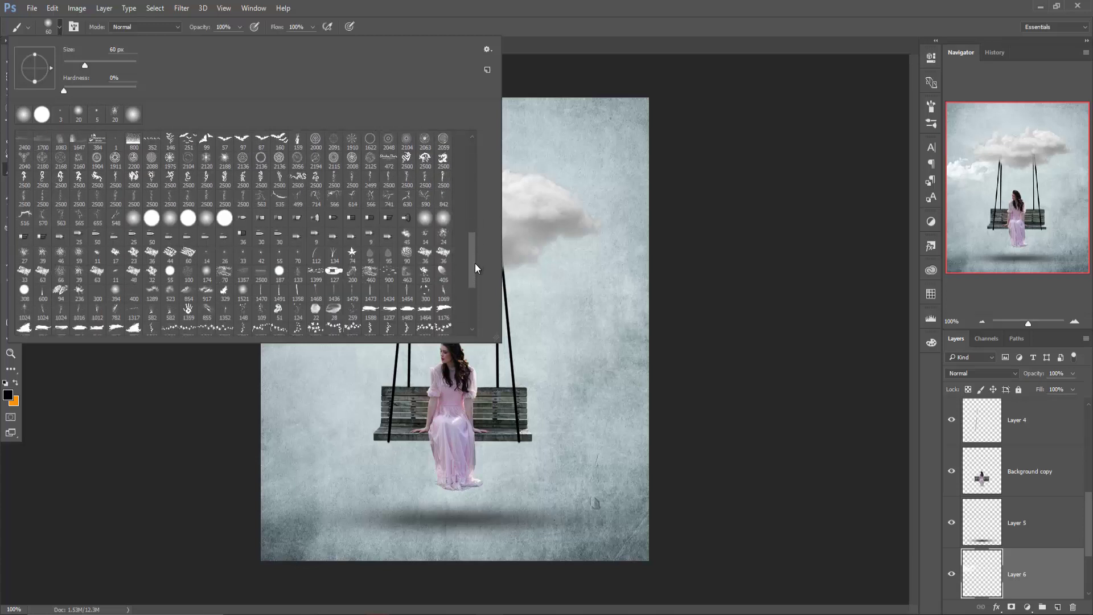
{"action": "left_click", "coordinate": [206, 292]}
{"action": "key", "text": "Return"}
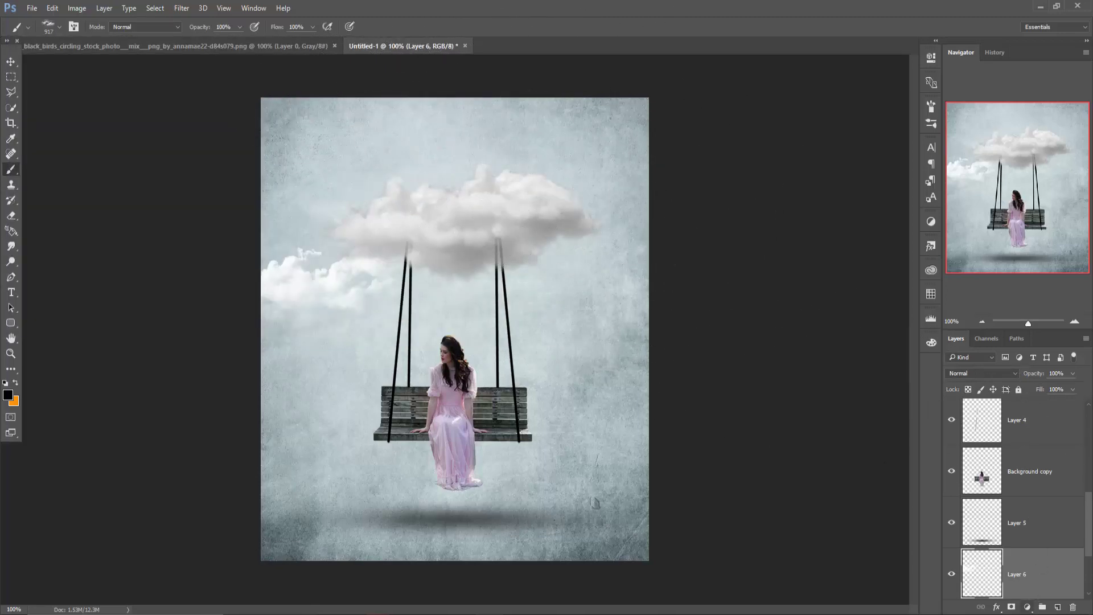
Add a new empty layer and set the foreground colour to white.
{"action": "left_click", "coordinate": [1060, 608]}
{"action": "scroll", "coordinate": [1051, 505], "scroll_direction": "up", "scroll_amount": 3}
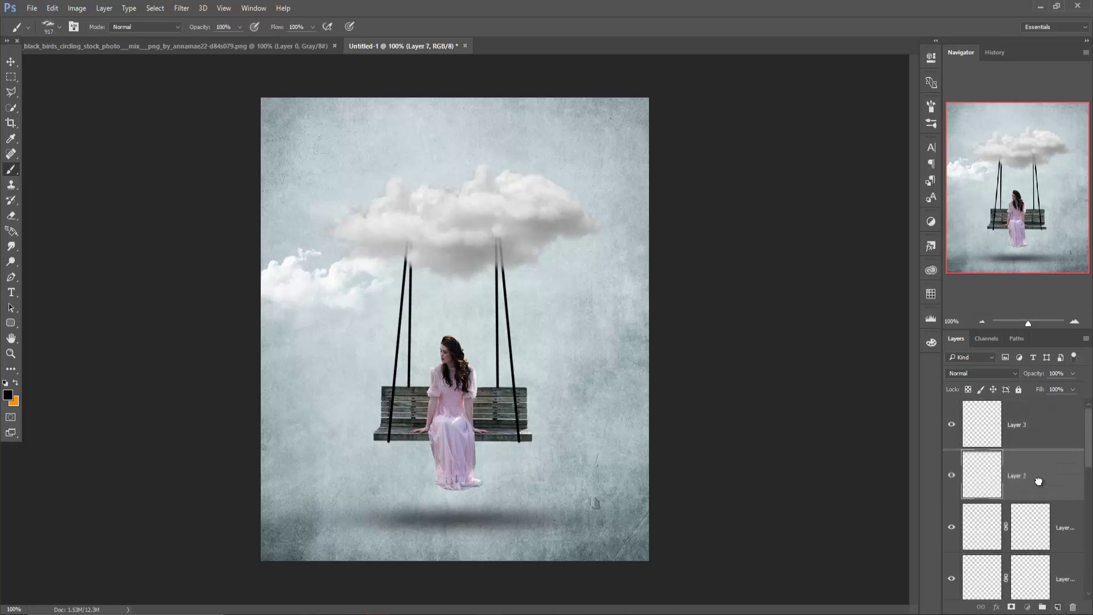
{"action": "scroll", "coordinate": [1042, 455], "scroll_direction": "up", "scroll_amount": 2}
{"action": "scroll", "coordinate": [1046, 426], "scroll_direction": "up", "scroll_amount": 1}
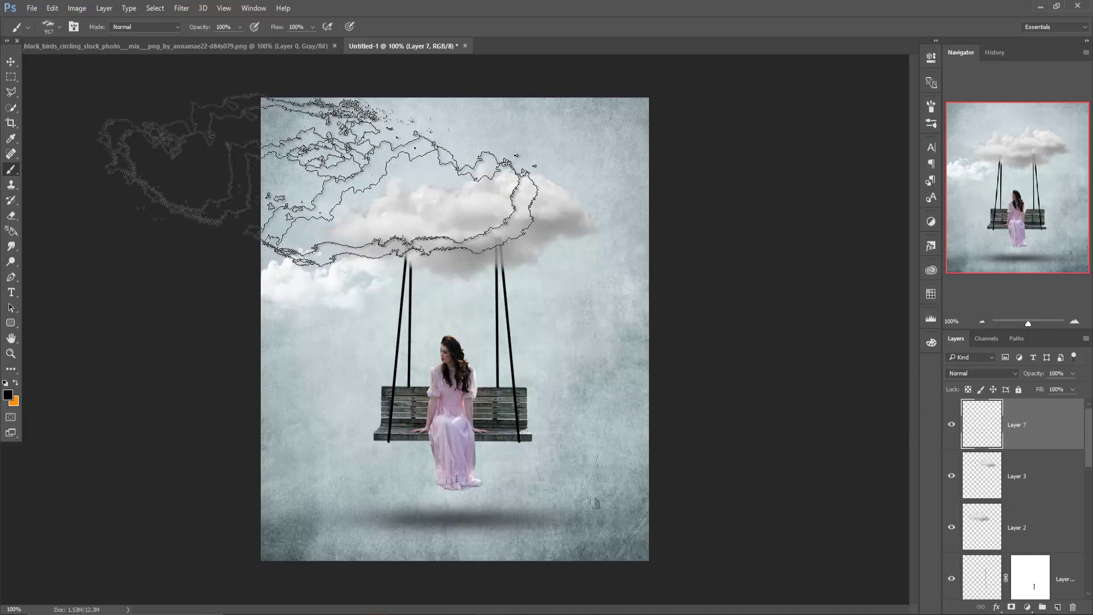
{"action": "left_click", "coordinate": [7, 394]}
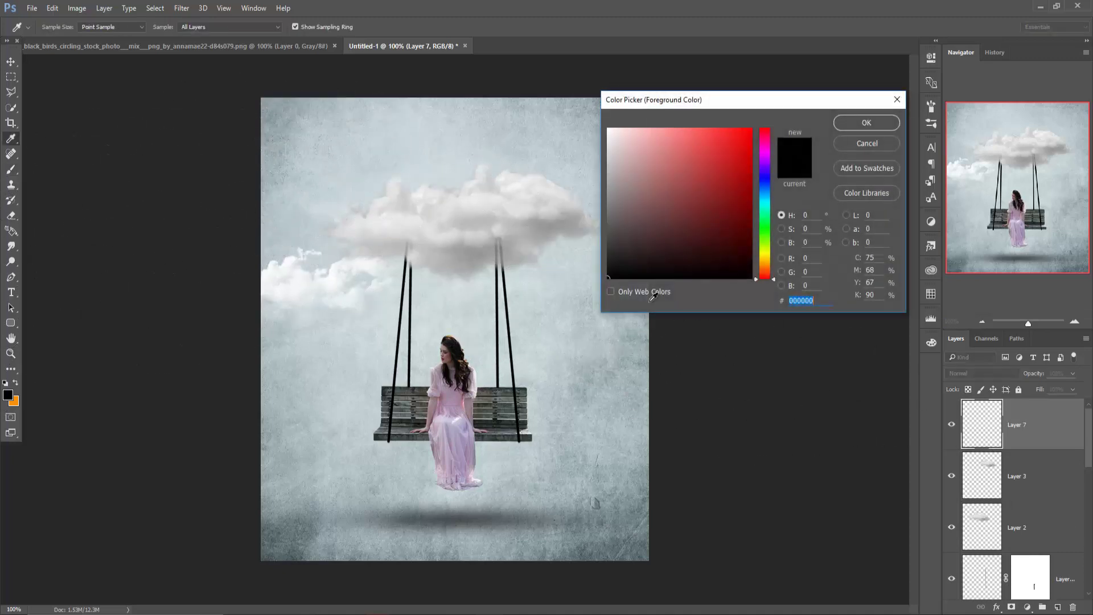
{"action": "left_click", "coordinate": [608, 129]}
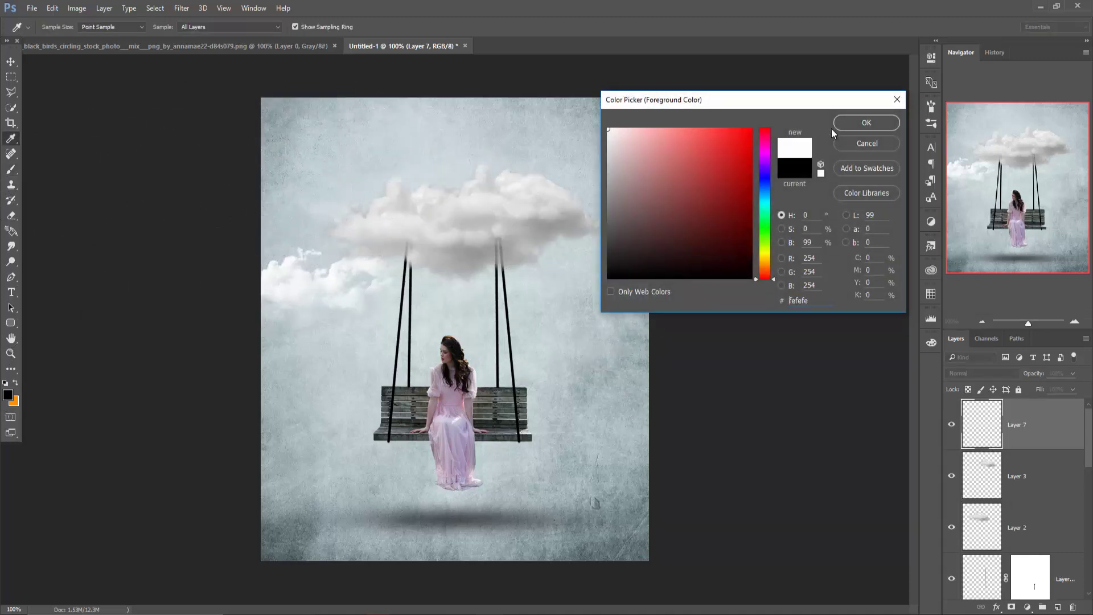
{"action": "left_click", "coordinate": [866, 122]}
Stamp white clouds across the top, upper right and right side of the sky.
{"action": "left_click", "coordinate": [333, 143]}
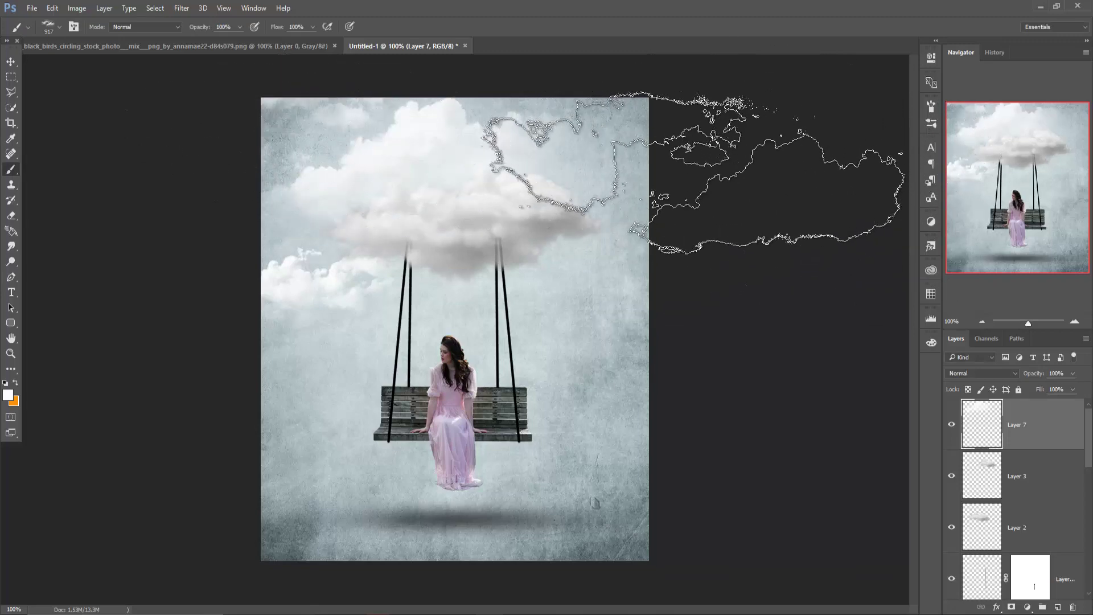
{"action": "left_click", "coordinate": [693, 171]}
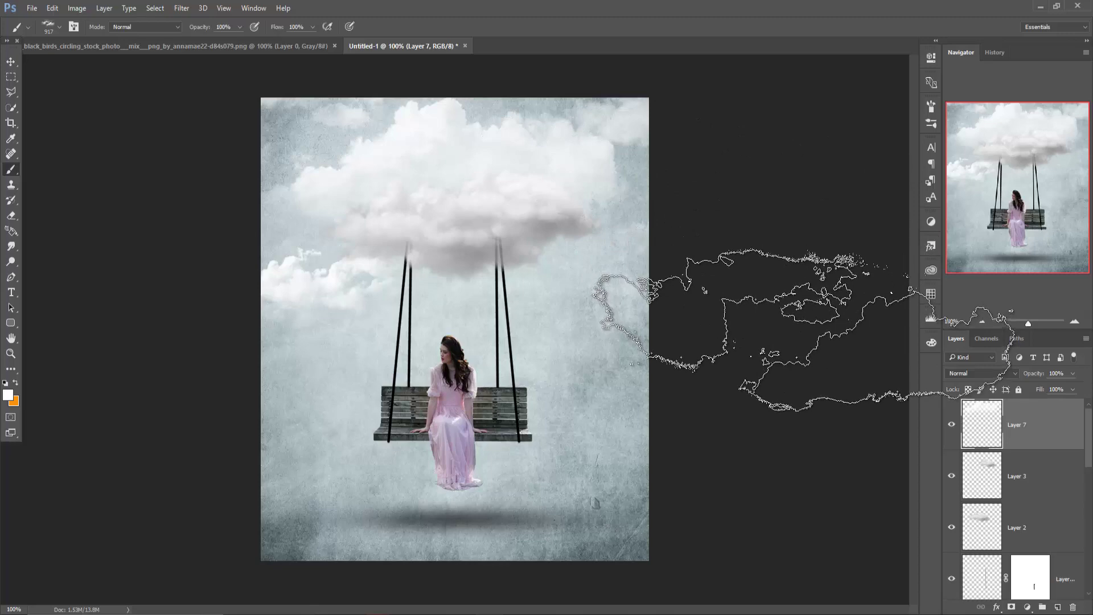
{"action": "left_click", "coordinate": [717, 327]}
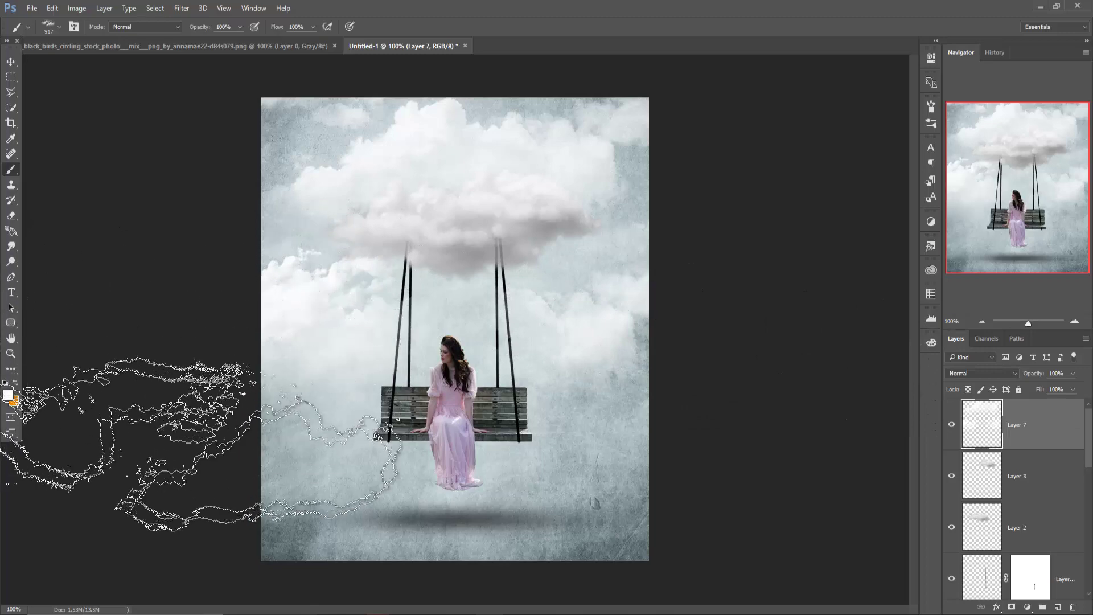
{"action": "left_click", "coordinate": [11, 62]}
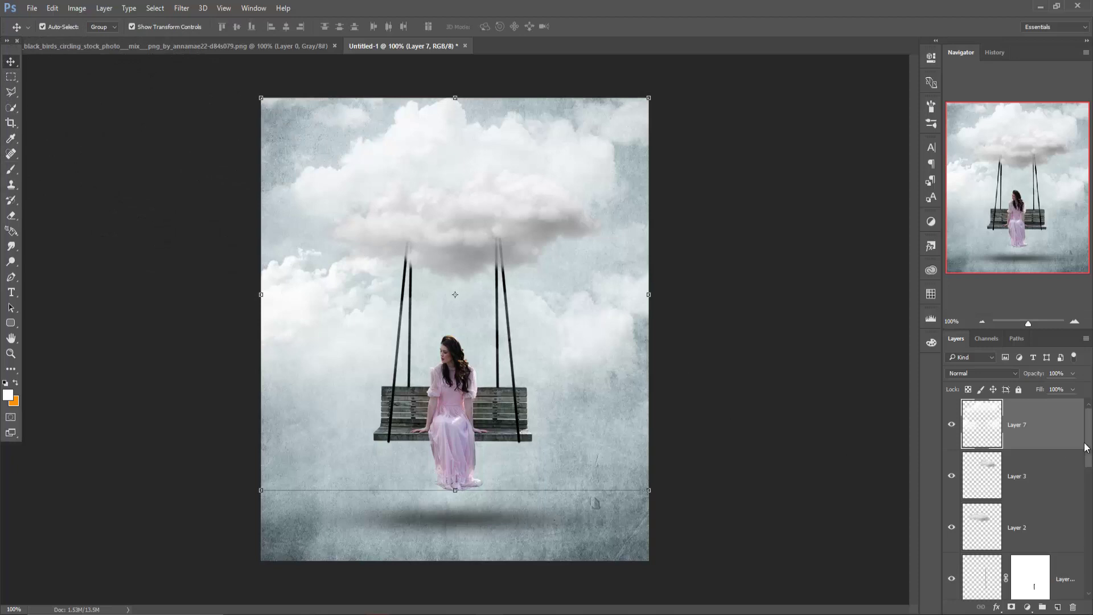
Select the Background copy layer, set up a small Smudge brush, and zoom onto the girl's head.
{"action": "scroll", "coordinate": [1012, 503], "scroll_direction": "down", "scroll_amount": 5}
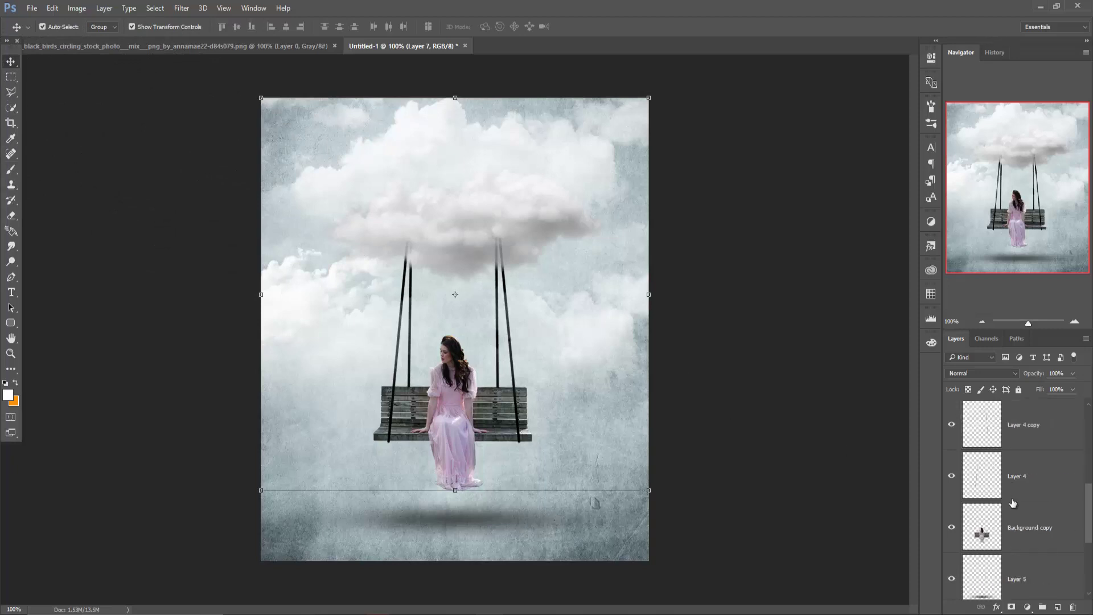
{"action": "left_click", "coordinate": [993, 537]}
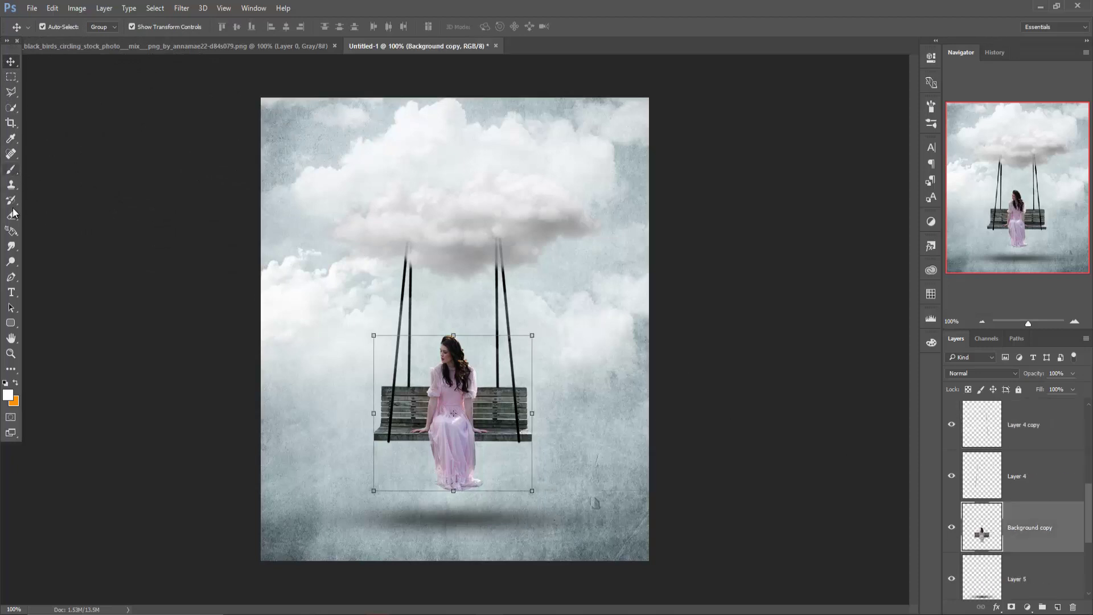
{"action": "left_click", "coordinate": [11, 246]}
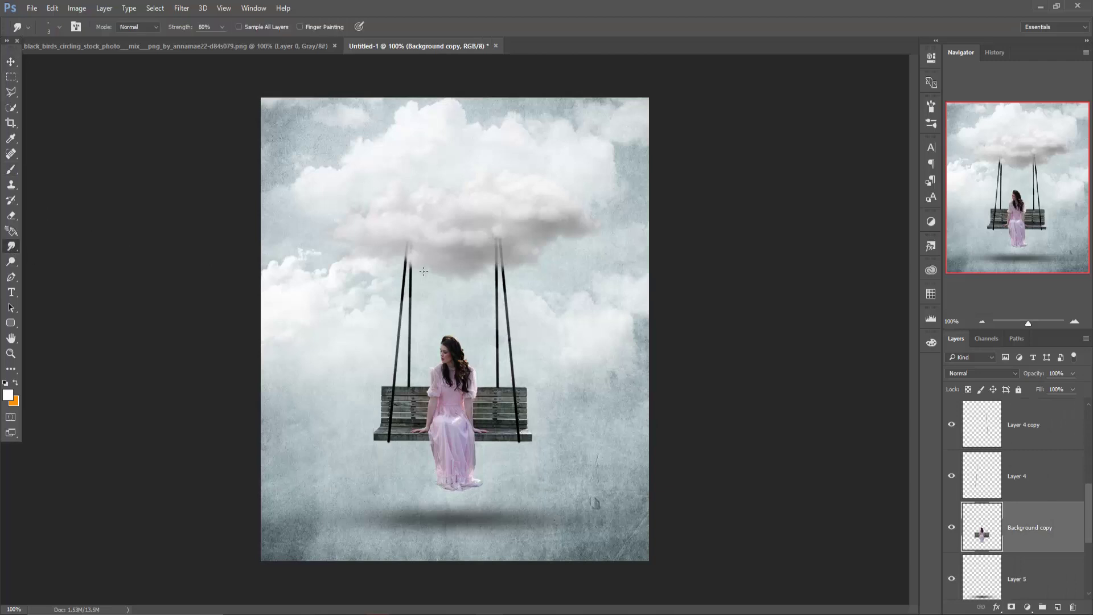
{"action": "scroll", "coordinate": [423, 275], "scroll_direction": "up", "scroll_amount": 1}
{"action": "scroll", "coordinate": [424, 274], "scroll_direction": "up", "scroll_amount": 1}
{"action": "scroll", "coordinate": [423, 274], "scroll_direction": "up", "scroll_amount": 1}
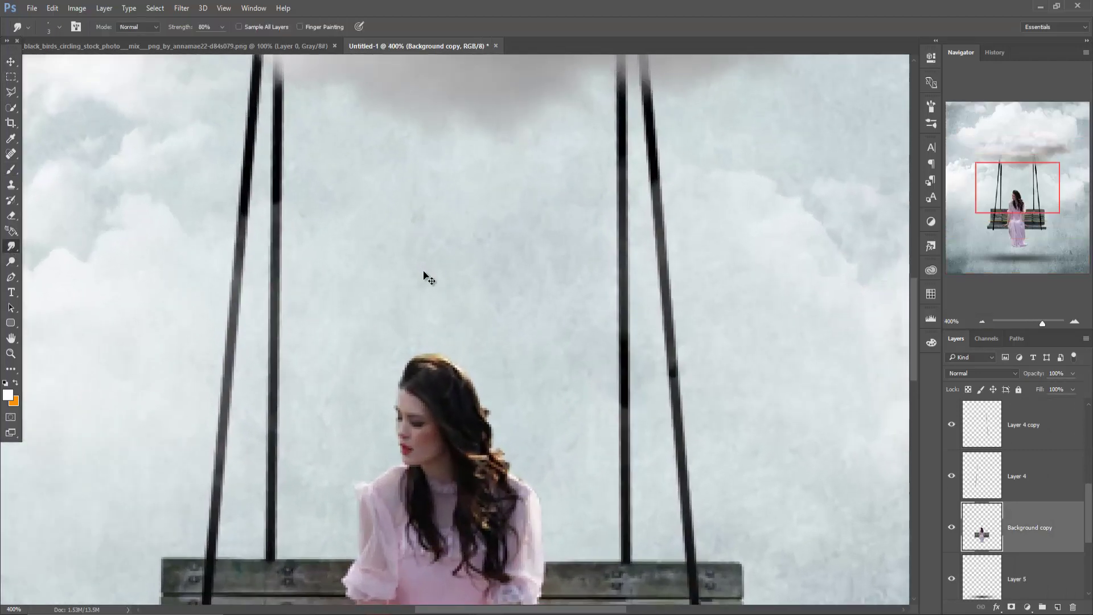
{"action": "mouse_move", "coordinate": [487, 283]}
{"action": "left_mouse_down"}
{"action": "mouse_move", "coordinate": [497, 203]}
{"action": "mouse_move", "coordinate": [456, 197]}
{"action": "mouse_move", "coordinate": [445, 171]}
{"action": "left_mouse_up"}
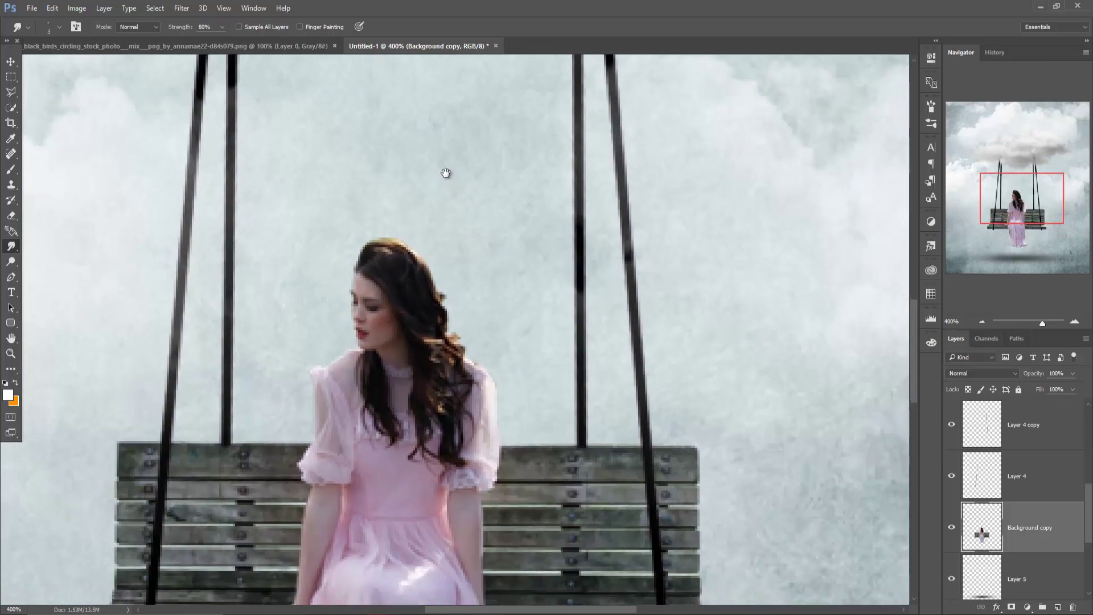
{"action": "scroll", "coordinate": [424, 247], "scroll_direction": "up", "scroll_amount": 1}
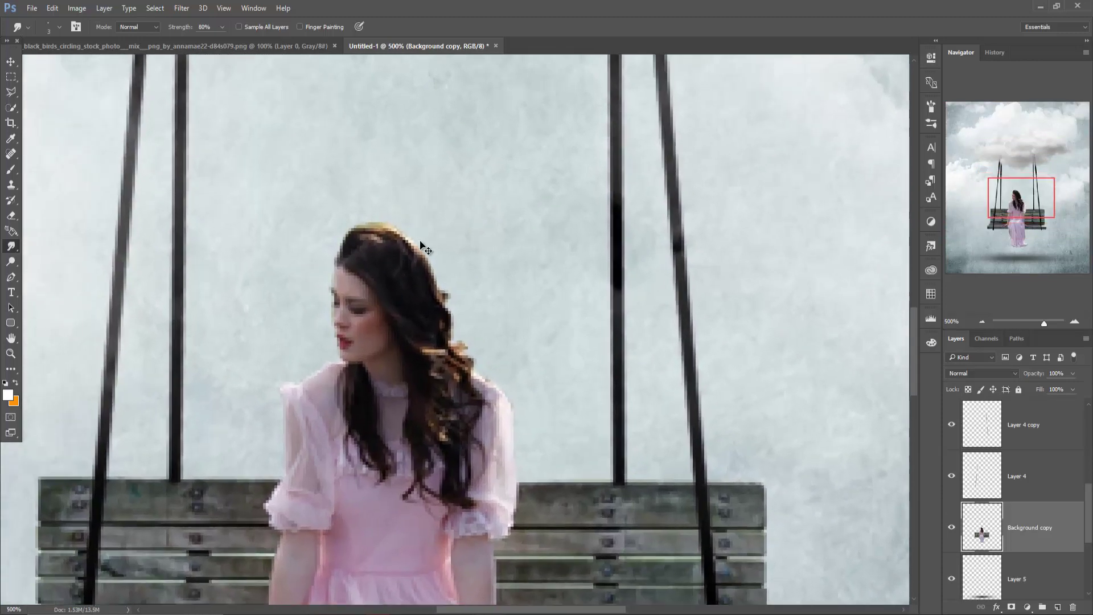
{"action": "scroll", "coordinate": [418, 245], "scroll_direction": "up", "scroll_amount": 1}
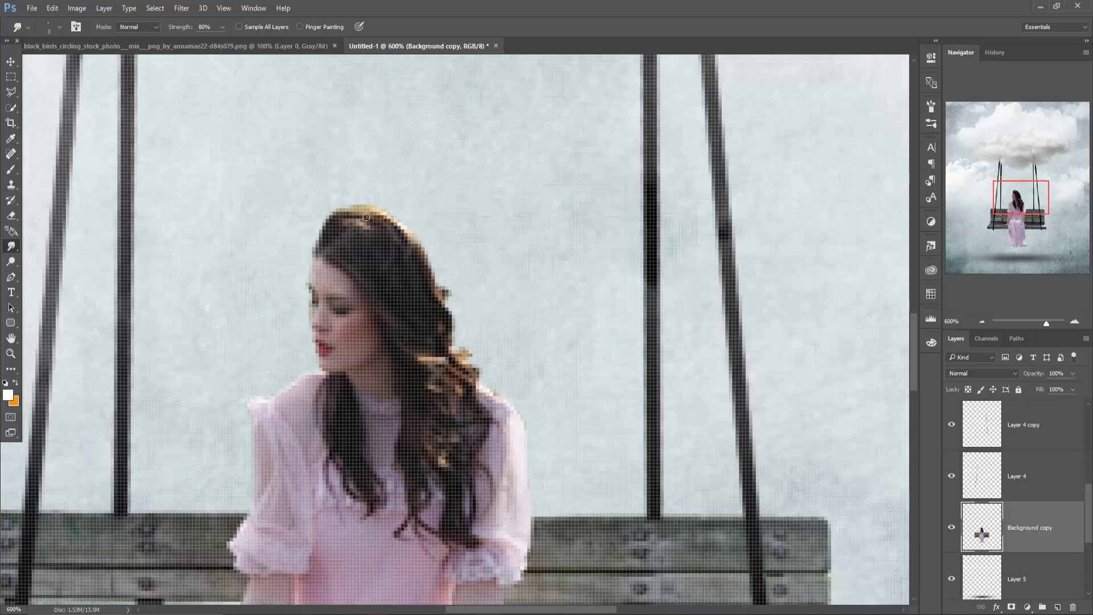
{"action": "key", "text": "bracketleft"}
Smudge the top, right and upper-left hair edges outward into soft wind-blown wisps.
{"action": "mouse_move", "coordinate": [357, 204]}
{"action": "left_mouse_down"}
{"action": "mouse_move", "coordinate": [391, 202]}
{"action": "mouse_move", "coordinate": [456, 270]}
{"action": "mouse_move", "coordinate": [481, 354]}
{"action": "mouse_move", "coordinate": [499, 354]}
{"action": "left_mouse_up"}
{"action": "left_click_drag", "start_coordinate": [451, 323], "coordinate": [493, 350]}
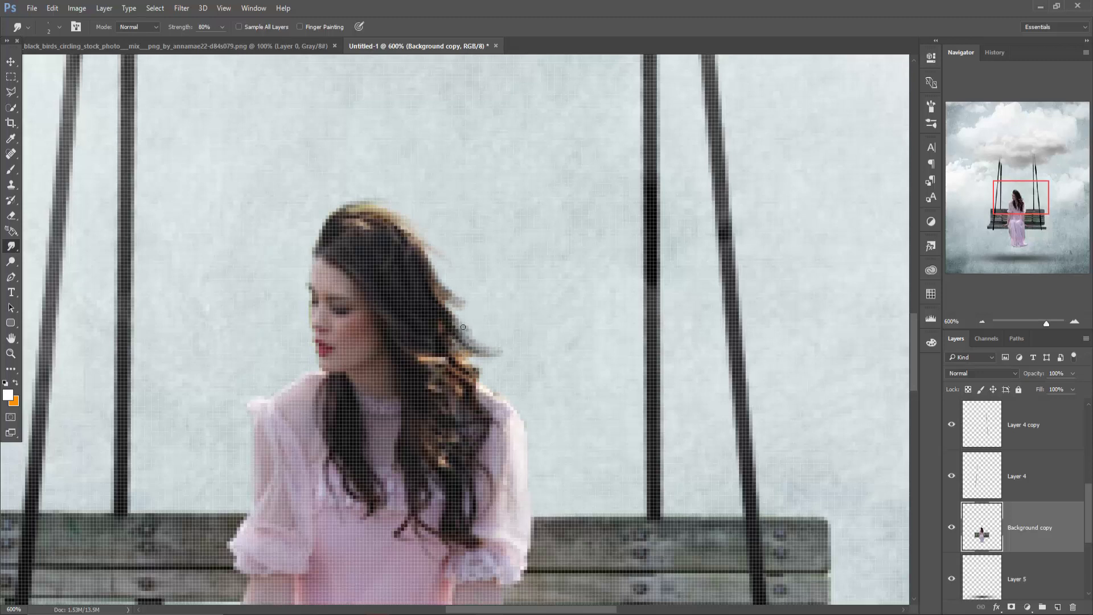
{"action": "left_click_drag", "start_coordinate": [430, 281], "coordinate": [477, 322]}
{"action": "left_click_drag", "start_coordinate": [414, 251], "coordinate": [461, 320]}
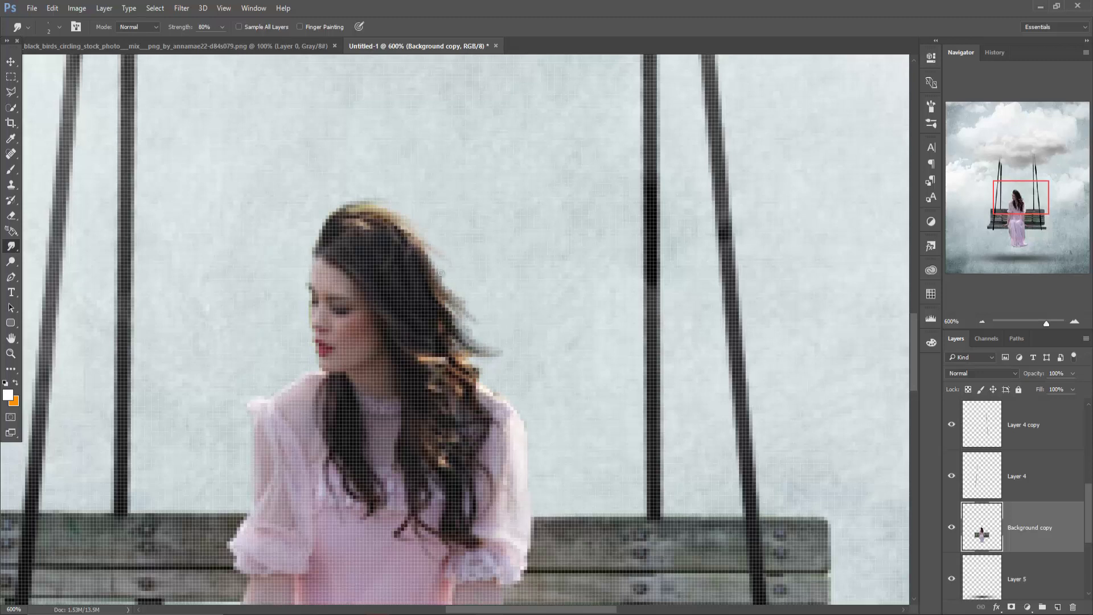
{"action": "left_click_drag", "start_coordinate": [441, 272], "coordinate": [452, 299]}
{"action": "left_click_drag", "start_coordinate": [416, 248], "coordinate": [439, 276]}
{"action": "mouse_move", "coordinate": [322, 231]}
{"action": "left_mouse_down"}
{"action": "mouse_move", "coordinate": [328, 206]}
{"action": "mouse_move", "coordinate": [415, 210]}
{"action": "mouse_move", "coordinate": [424, 238]}
{"action": "mouse_move", "coordinate": [407, 229]}
{"action": "mouse_move", "coordinate": [445, 264]}
{"action": "mouse_move", "coordinate": [492, 384]}
{"action": "left_mouse_up"}
{"action": "mouse_move", "coordinate": [318, 250]}
{"action": "left_mouse_down"}
{"action": "mouse_move", "coordinate": [345, 205]}
{"action": "mouse_move", "coordinate": [407, 230]}
{"action": "mouse_move", "coordinate": [449, 267]}
{"action": "left_mouse_up"}
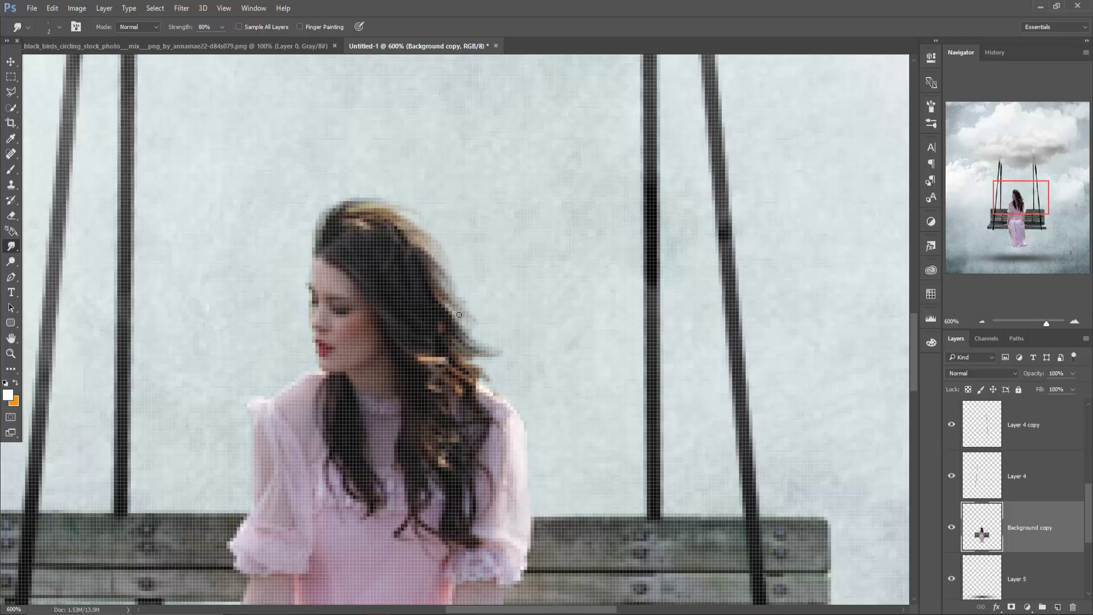
{"action": "left_click", "coordinate": [11, 61]}
{"action": "key", "text": "ctrl+minus"}
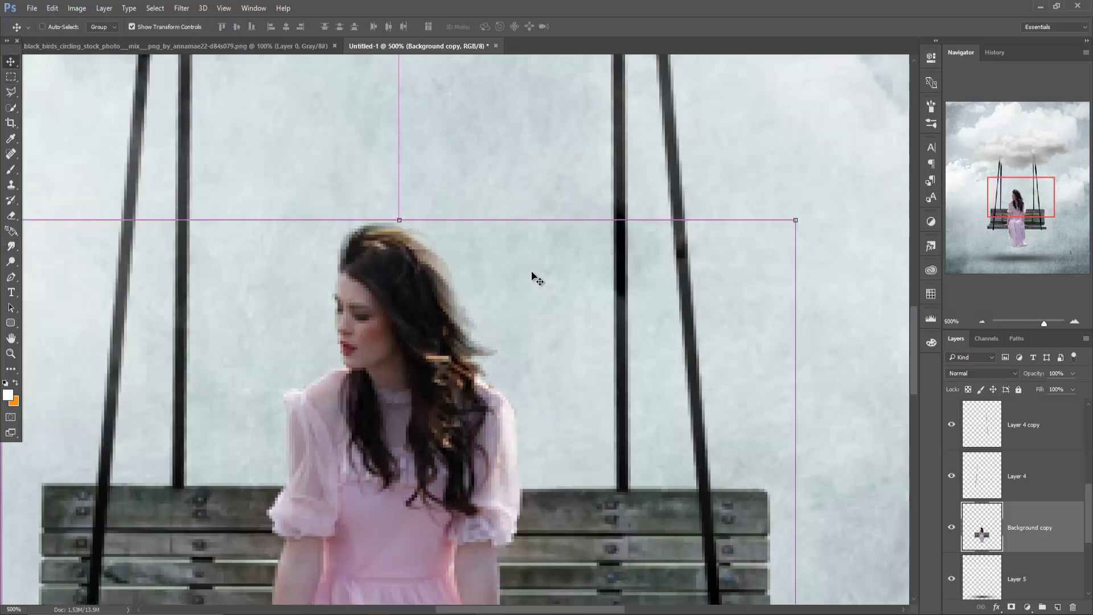
{"action": "key", "text": "ctrl+minus"}
{"action": "key", "text": "ctrl+minus"}
{"action": "key", "text": "ctrl+minus"}
{"action": "key", "text": "ctrl+minus"}
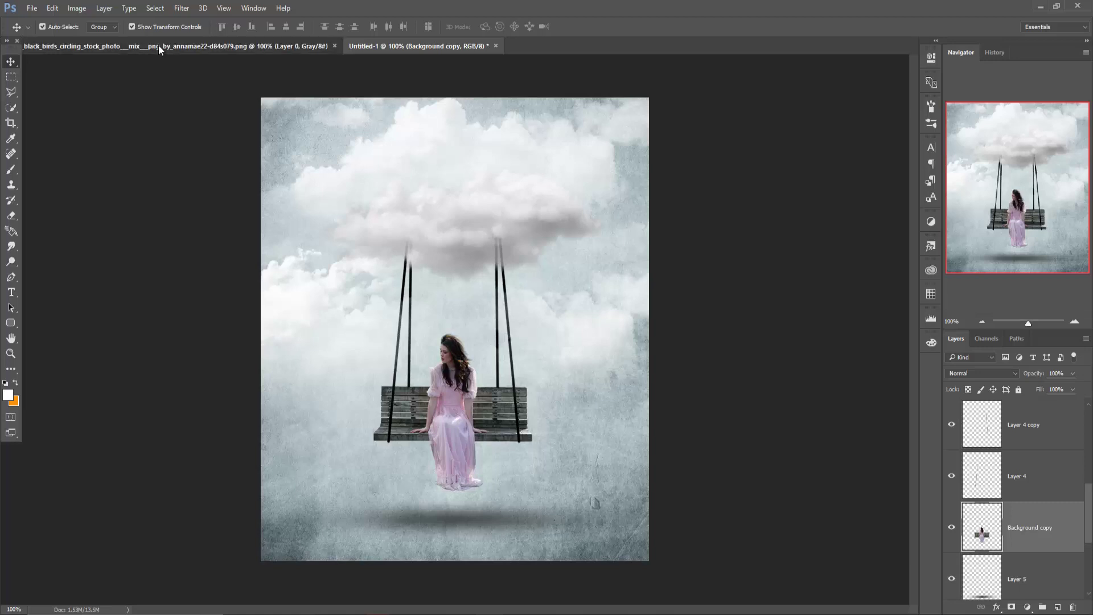
Copy the birds layer into Untitled-1, enlarge it to about 106%, and move it up over the cloud.
{"action": "left_click_drag", "start_coordinate": [157, 45], "coordinate": [669, 166]}
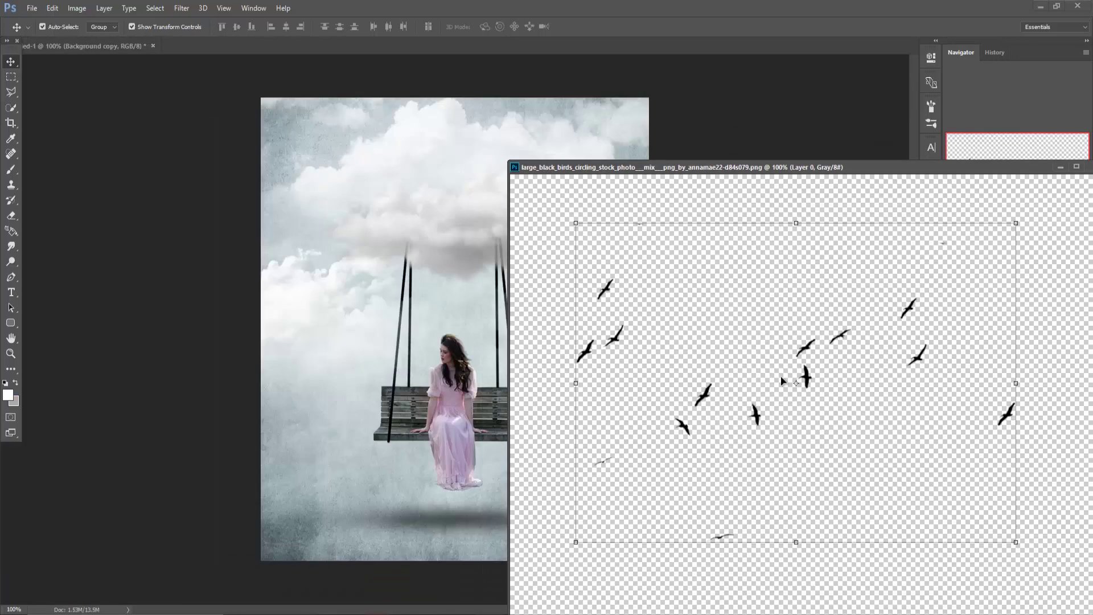
{"action": "left_click_drag", "start_coordinate": [802, 382], "coordinate": [487, 199]}
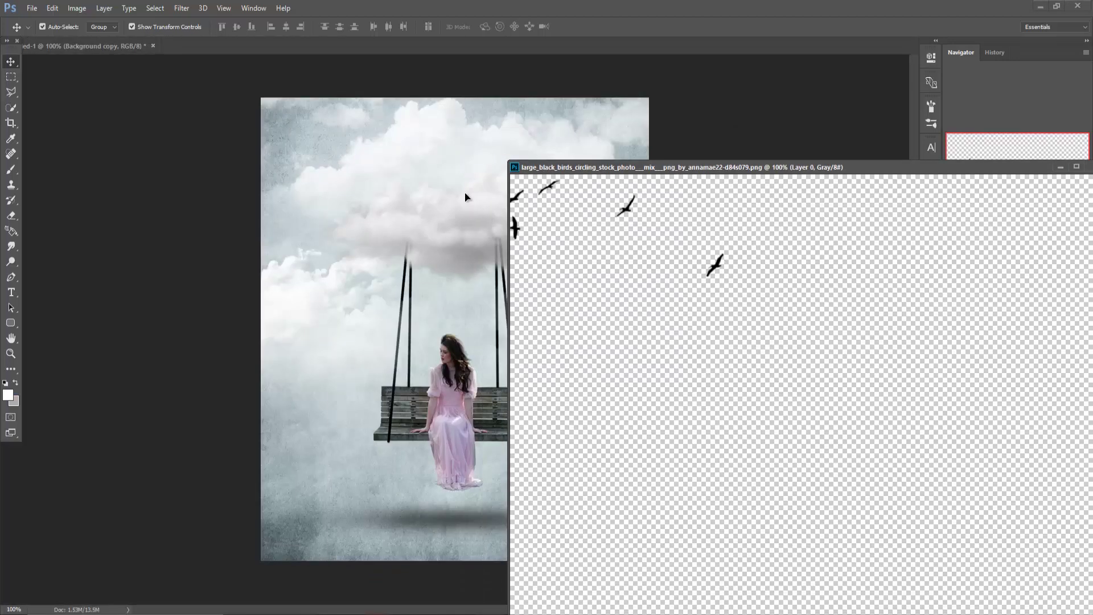
{"action": "left_click", "coordinate": [1058, 169]}
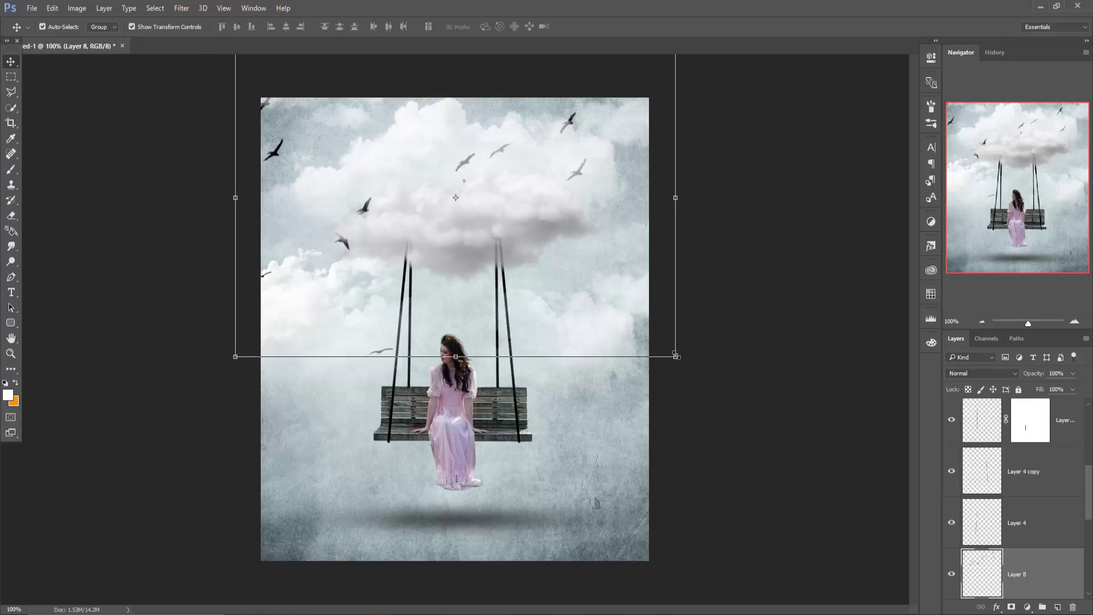
{"action": "left_click_drag", "start_coordinate": [676, 355], "coordinate": [690, 366]}
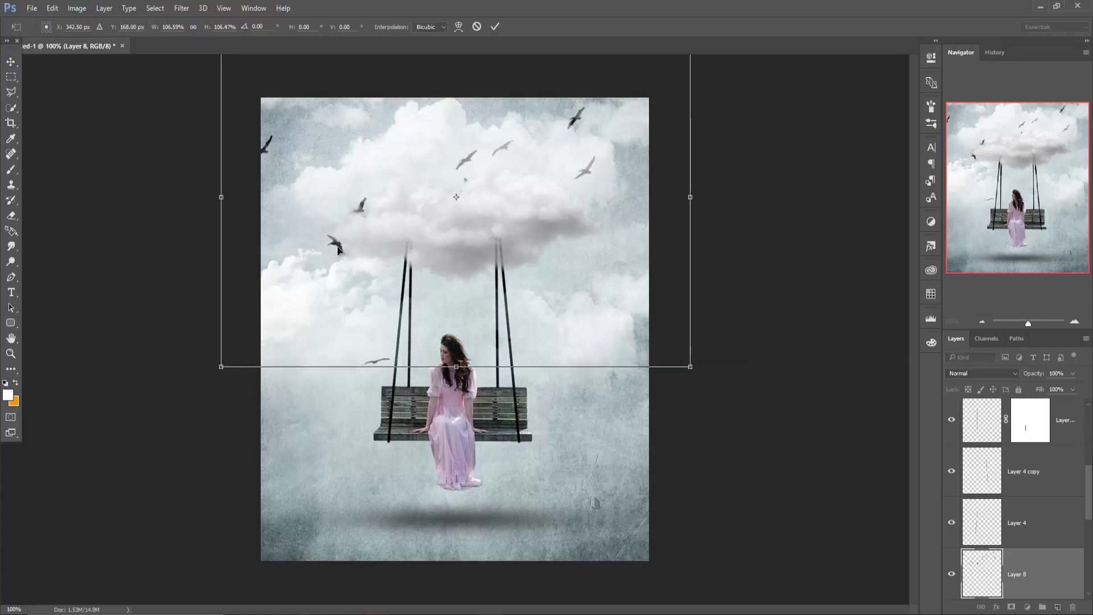
{"action": "left_click_drag", "start_coordinate": [341, 246], "coordinate": [354, 217]}
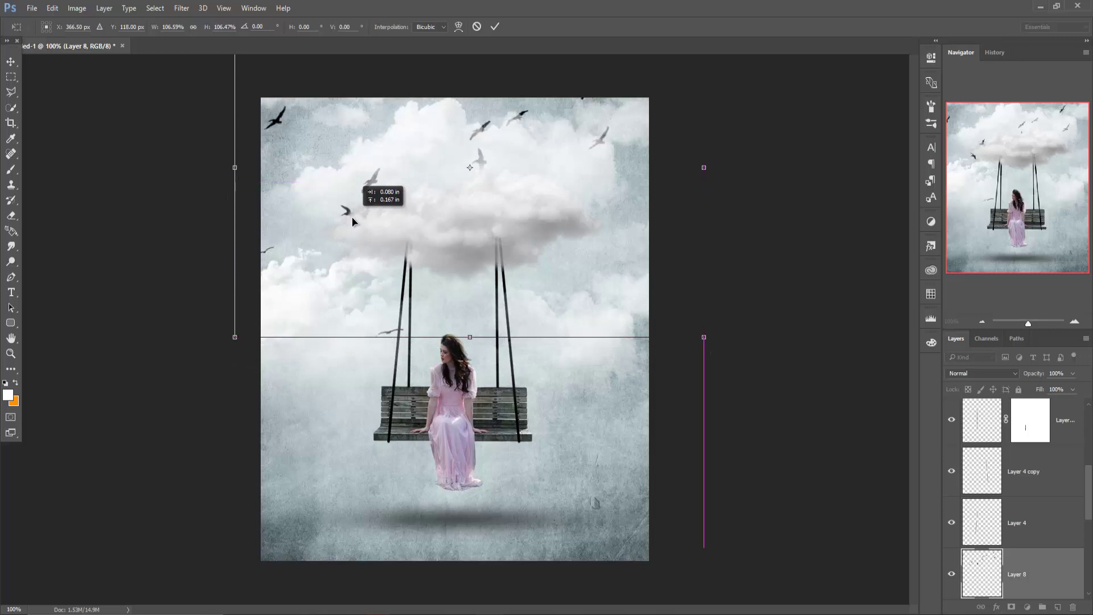
{"action": "left_click_drag", "start_coordinate": [355, 217], "coordinate": [353, 222]}
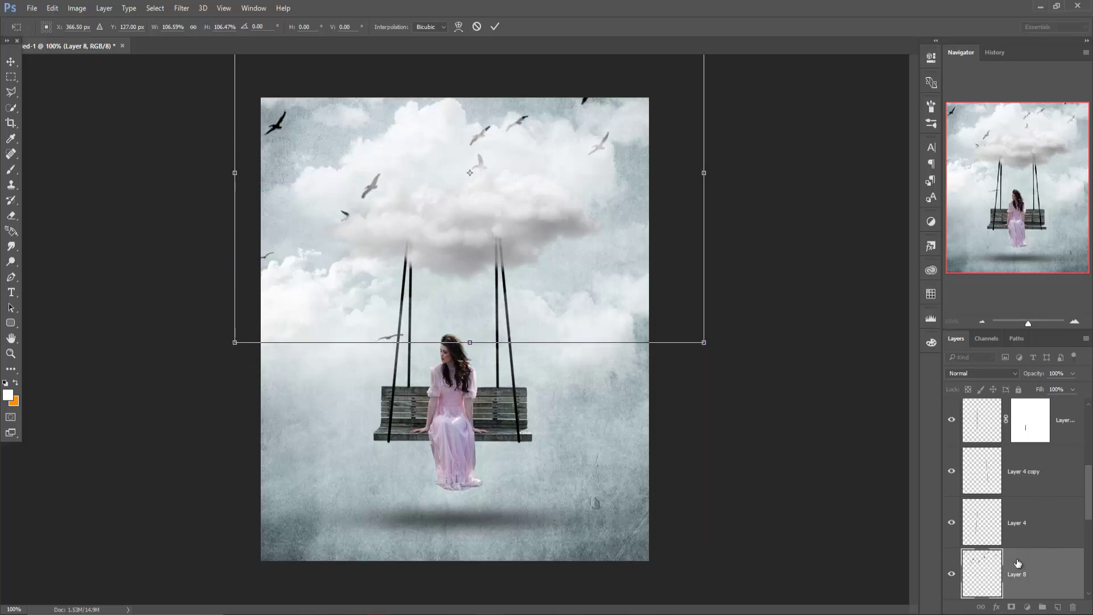
Commit the birds transform and raise Layer 8 higher in the layer stack.
{"action": "left_click", "coordinate": [495, 26]}
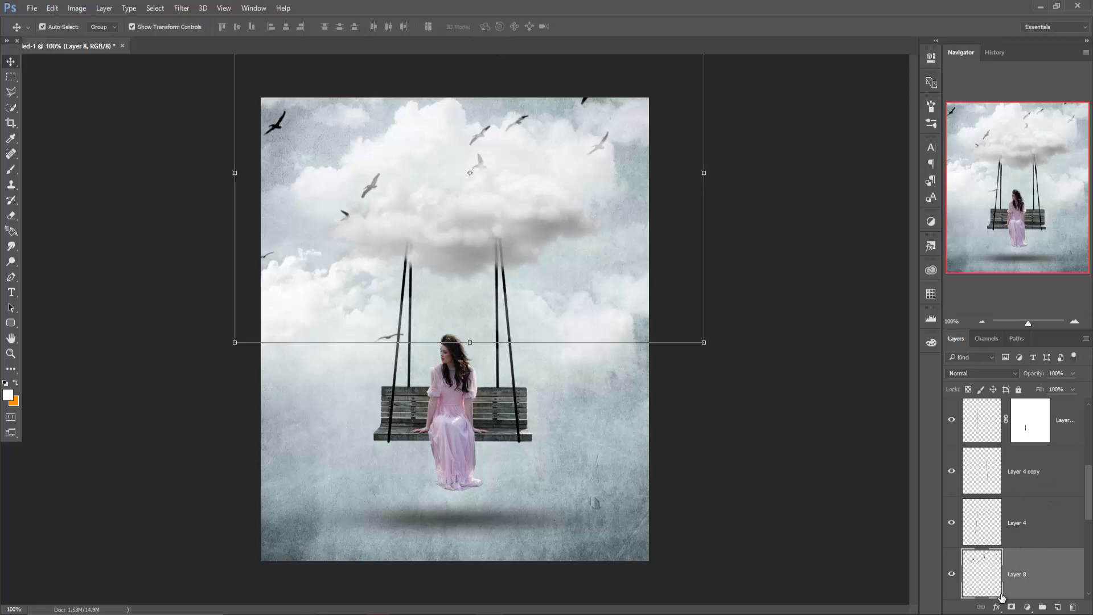
{"action": "left_click_drag", "start_coordinate": [1028, 576], "coordinate": [1032, 427]}
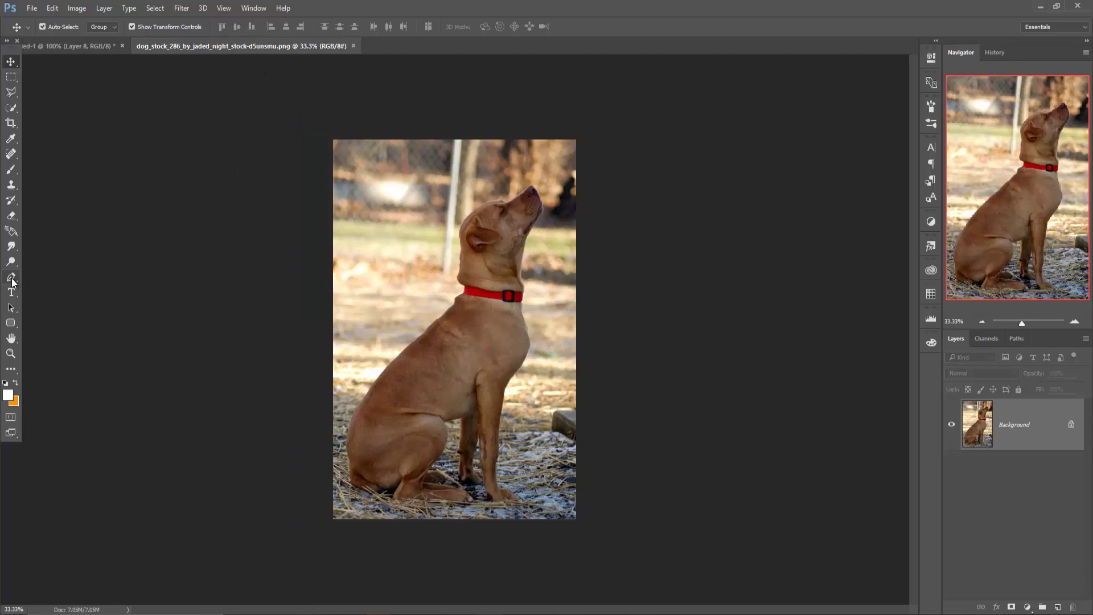
{"action": "left_click", "coordinate": [11, 277]}
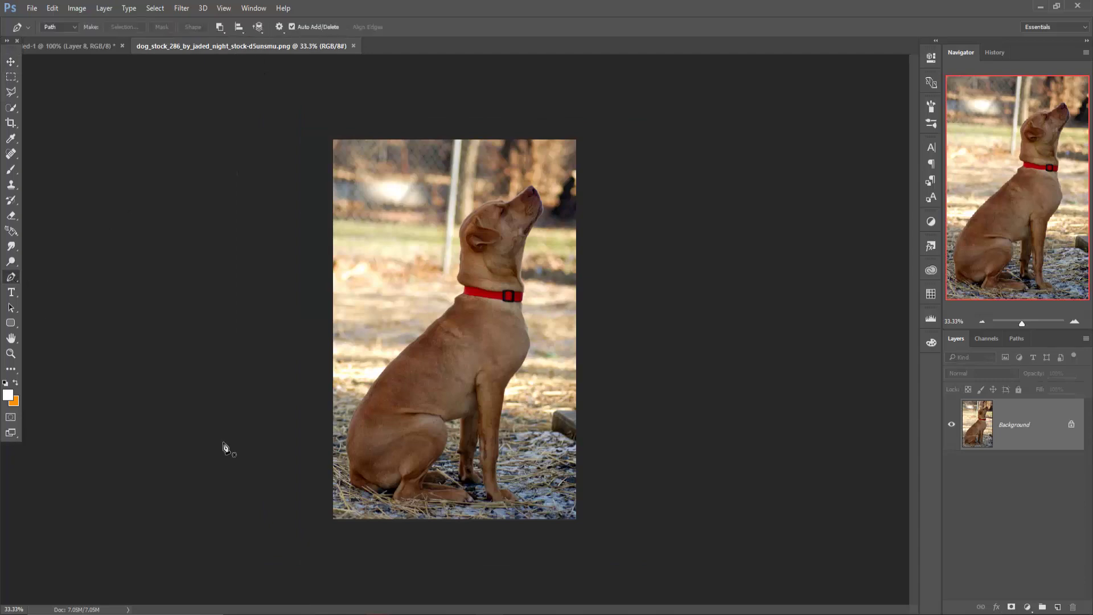
Trace a Pen path around the dog from its paws, up its back, to its collar and head.
{"action": "key", "text": "ctrl+plus"}
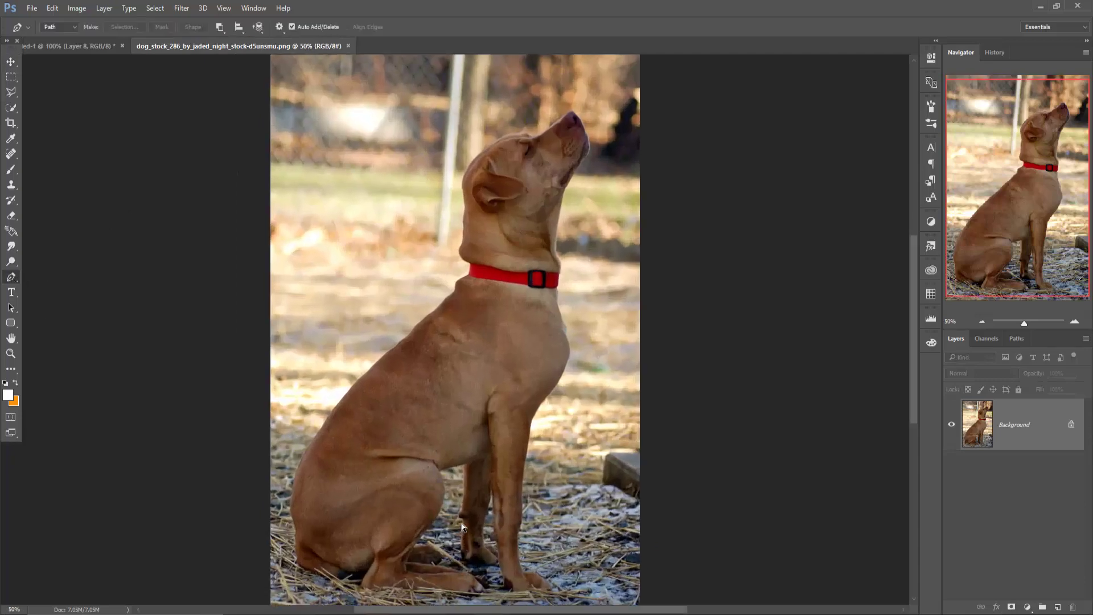
{"action": "key", "text": "ctrl+plus"}
{"action": "key", "text": "ctrl+plus"}
{"action": "key", "text": "ctrl+plus"}
{"action": "left_click_drag", "start_coordinate": [475, 504], "coordinate": [530, 157]}
{"action": "left_click_drag", "start_coordinate": [530, 484], "coordinate": [569, 171]}
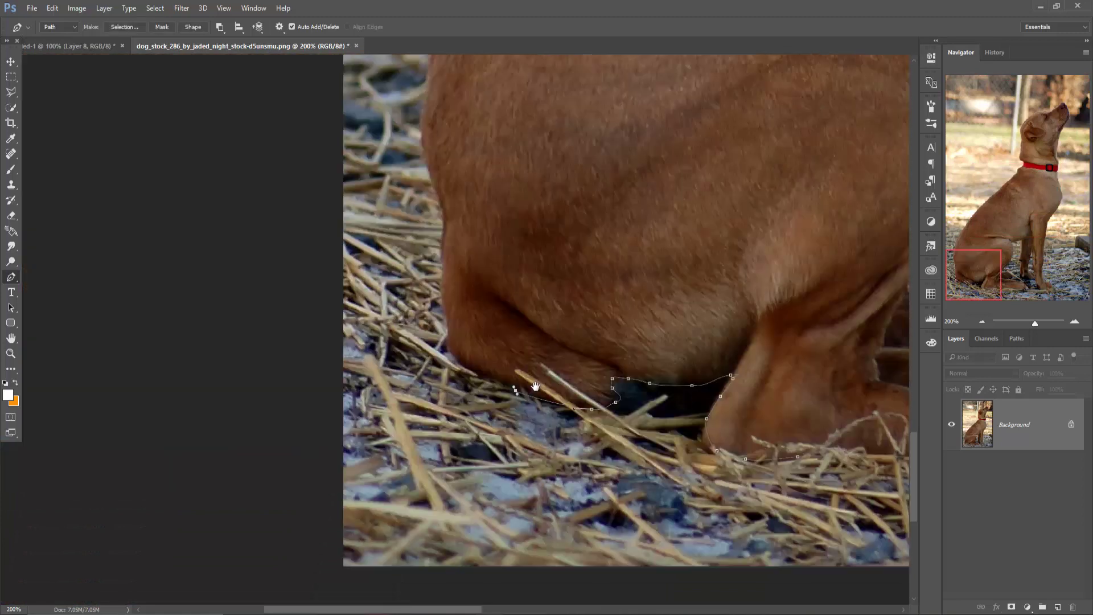
{"action": "left_click_drag", "start_coordinate": [535, 386], "coordinate": [569, 513]}
{"action": "left_click_drag", "start_coordinate": [464, 335], "coordinate": [639, 484]}
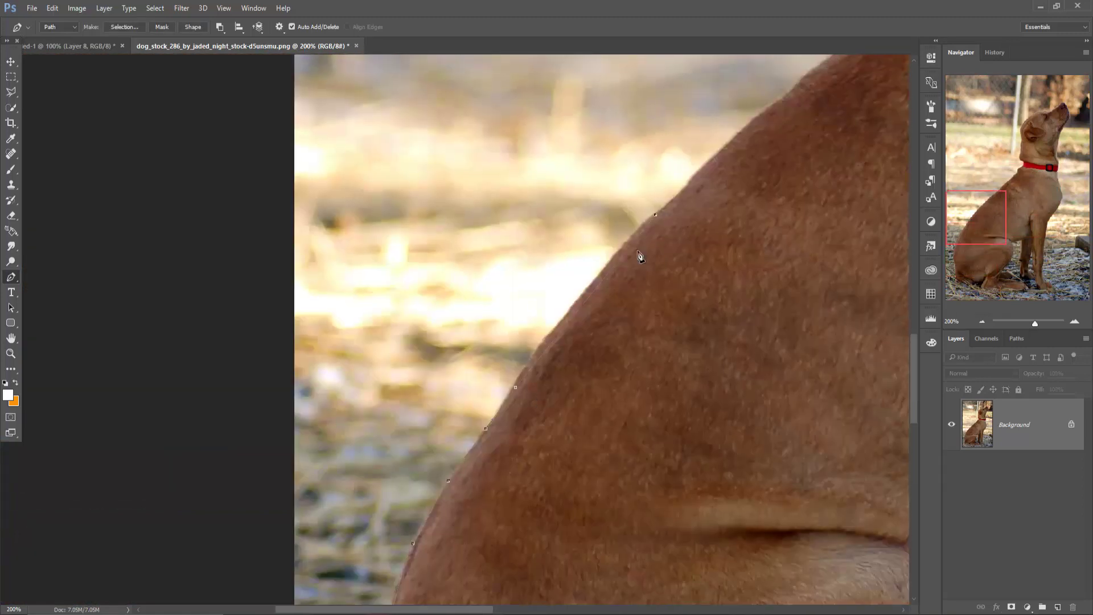
{"action": "left_click_drag", "start_coordinate": [640, 256], "coordinate": [740, 399]}
{"action": "left_click_drag", "start_coordinate": [545, 170], "coordinate": [541, 501]}
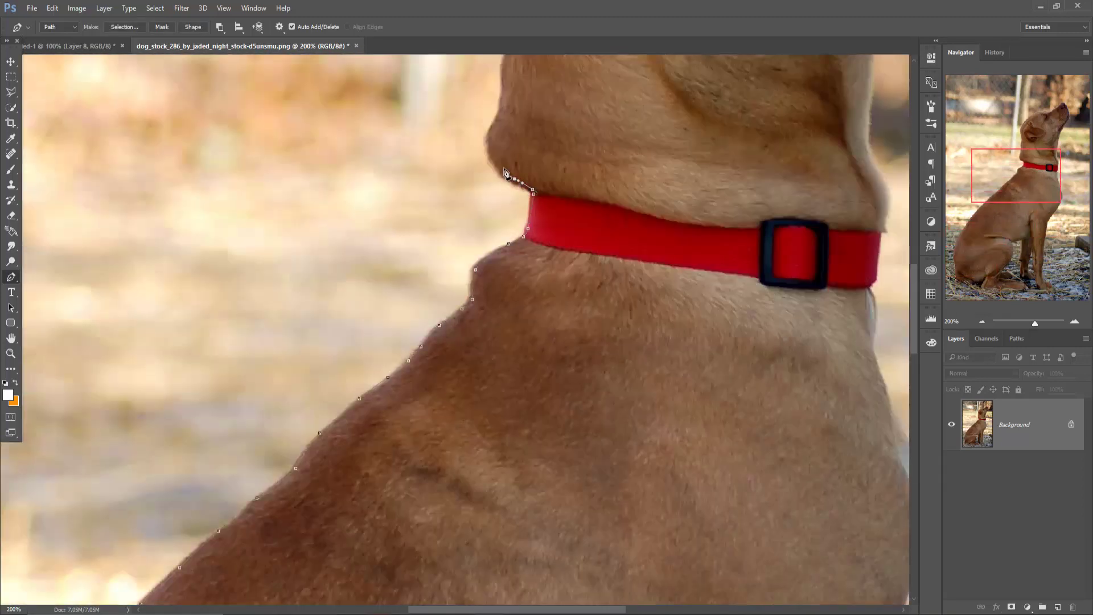
{"action": "left_click_drag", "start_coordinate": [512, 182], "coordinate": [516, 455]}
{"action": "left_click_drag", "start_coordinate": [530, 211], "coordinate": [467, 530]}
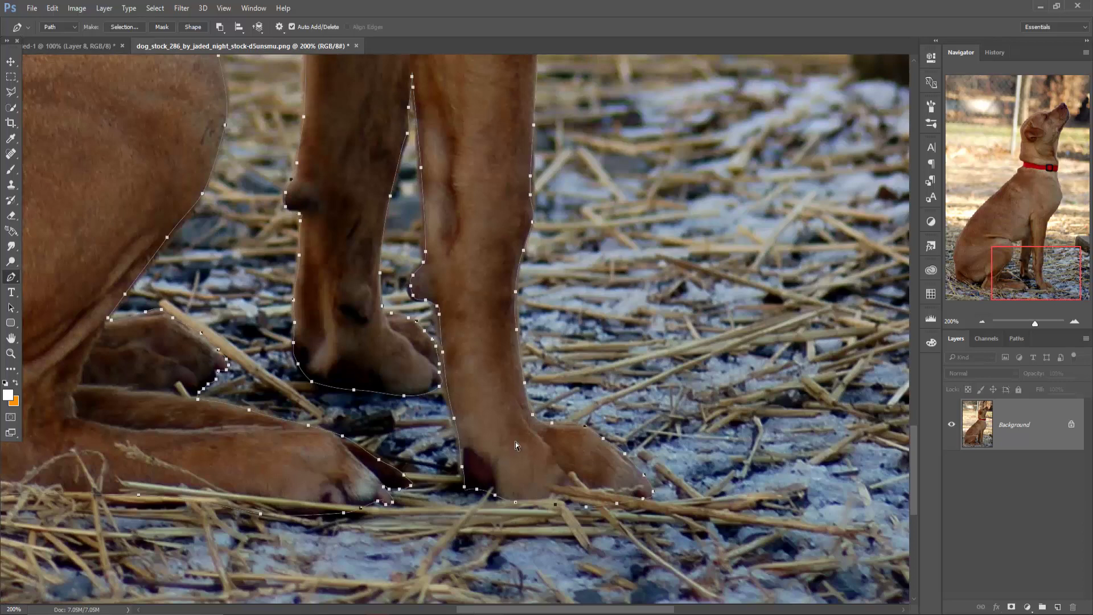
Convert the dog path into a selection and invert it so only the dog is selected.
{"action": "key", "text": "ctrl+0"}
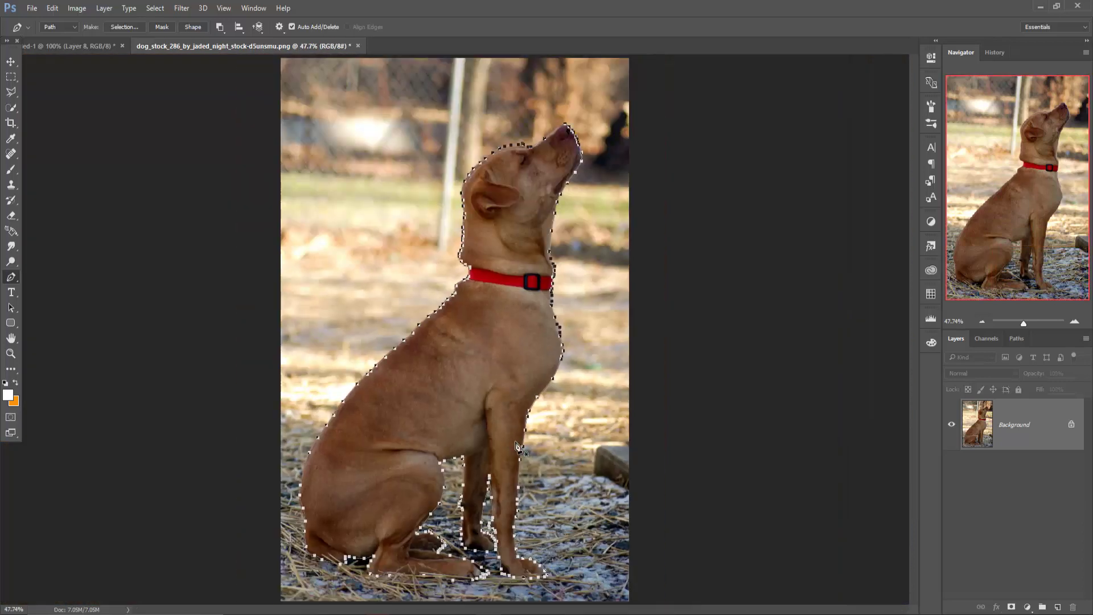
{"action": "right_click", "coordinate": [486, 305]}
{"action": "left_click", "coordinate": [527, 77]}
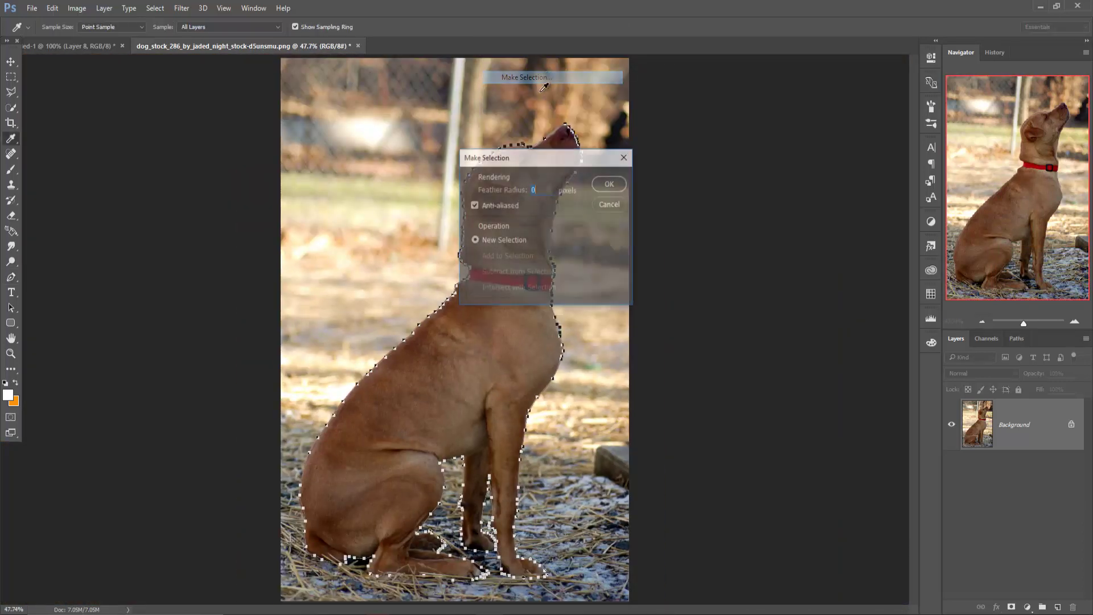
{"action": "left_click", "coordinate": [609, 184]}
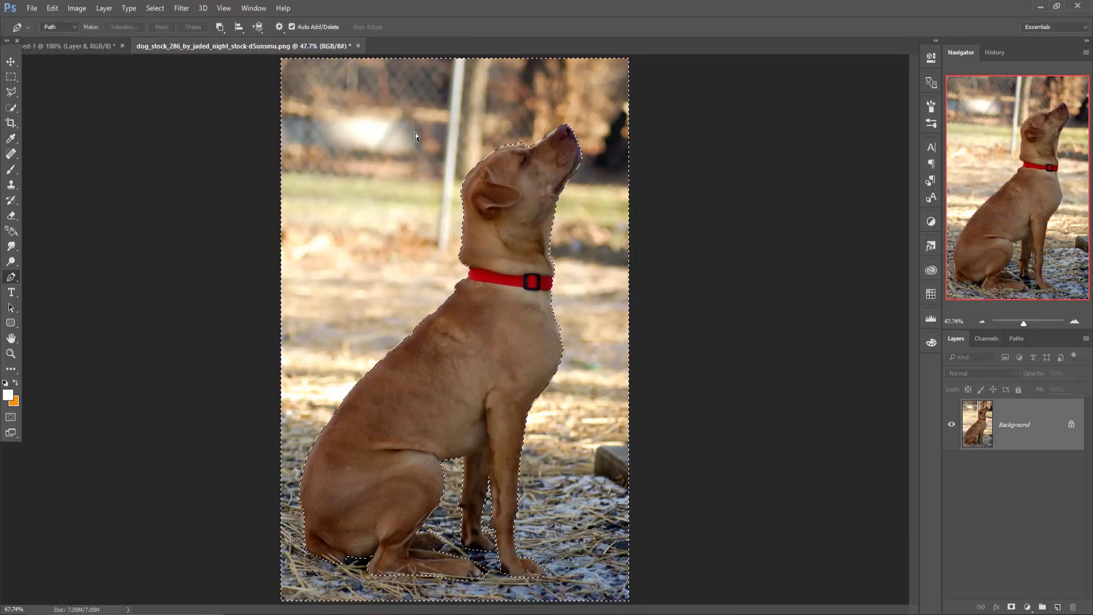
{"action": "key", "text": "ctrl+shift+i"}
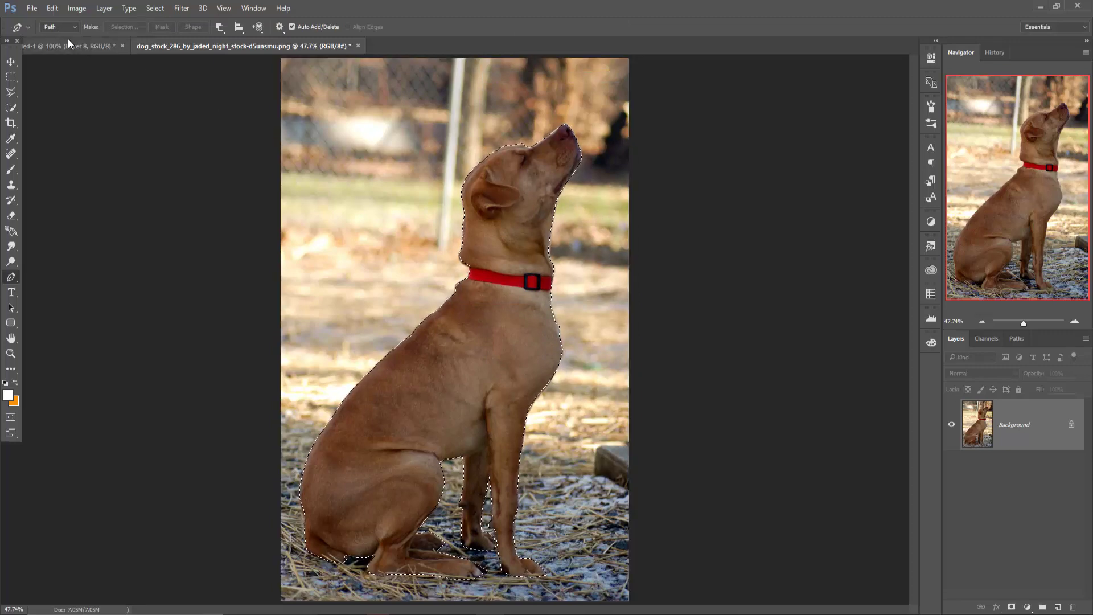
{"action": "key", "text": "v"}
Move the dog into the composite, scale it to about 7.7%, and place it at lower left.
{"action": "mouse_move", "coordinate": [216, 51]}
{"action": "left_mouse_down"}
{"action": "mouse_move", "coordinate": [214, 97]}
{"action": "mouse_move", "coordinate": [761, 104]}
{"action": "left_mouse_up"}
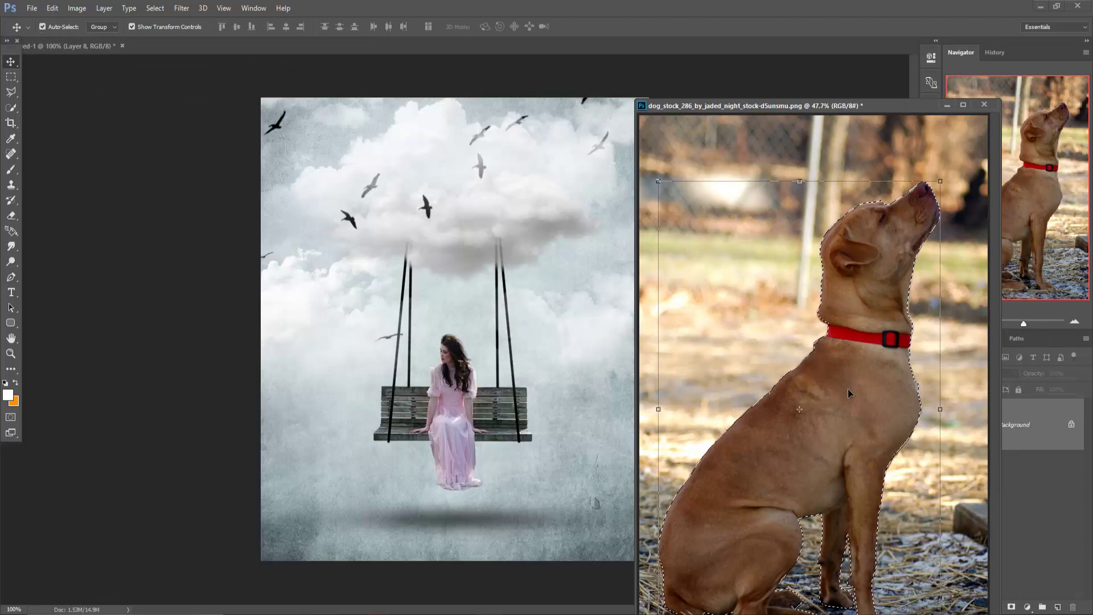
{"action": "left_click_drag", "start_coordinate": [849, 388], "coordinate": [349, 407]}
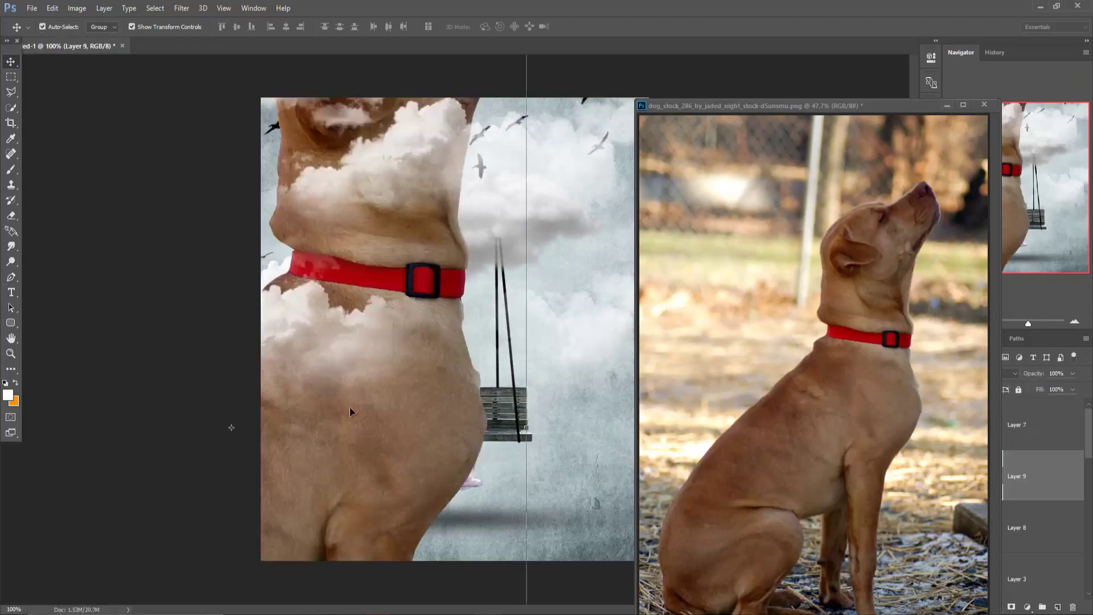
{"action": "left_click", "coordinate": [945, 106]}
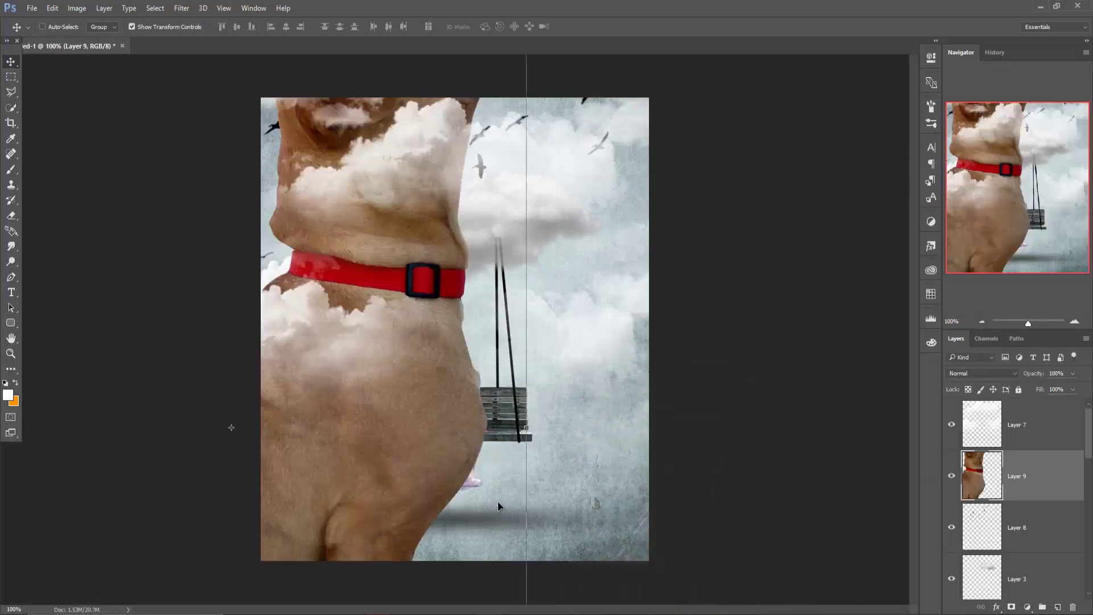
{"action": "key", "text": "ctrl+minus"}
{"action": "key", "text": "ctrl+minus"}
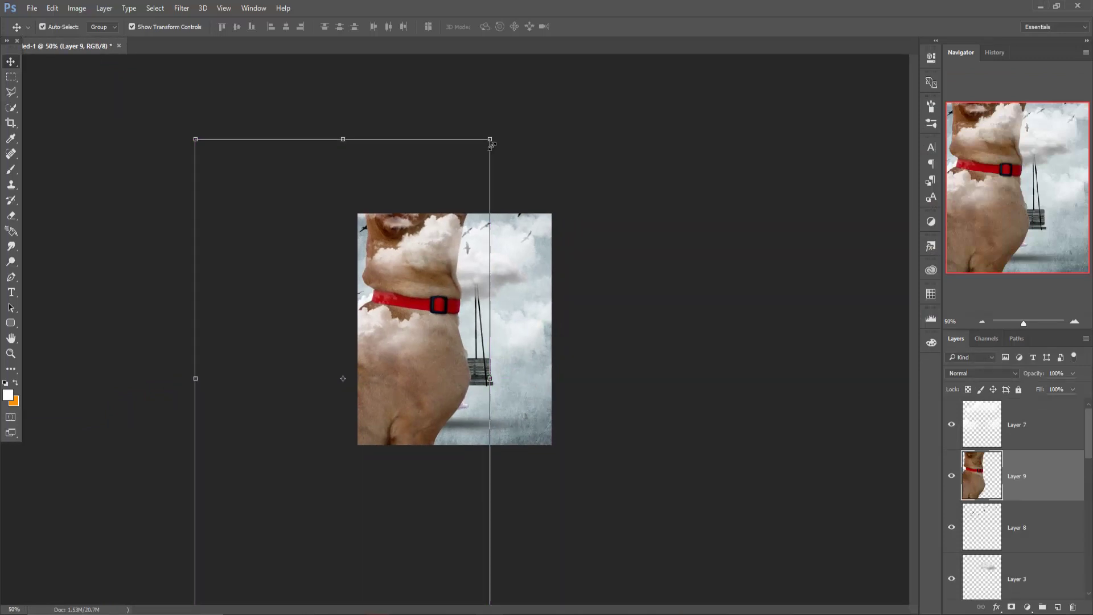
{"action": "left_click_drag", "start_coordinate": [492, 145], "coordinate": [367, 329]}
{"action": "left_click_drag", "start_coordinate": [326, 375], "coordinate": [383, 398]}
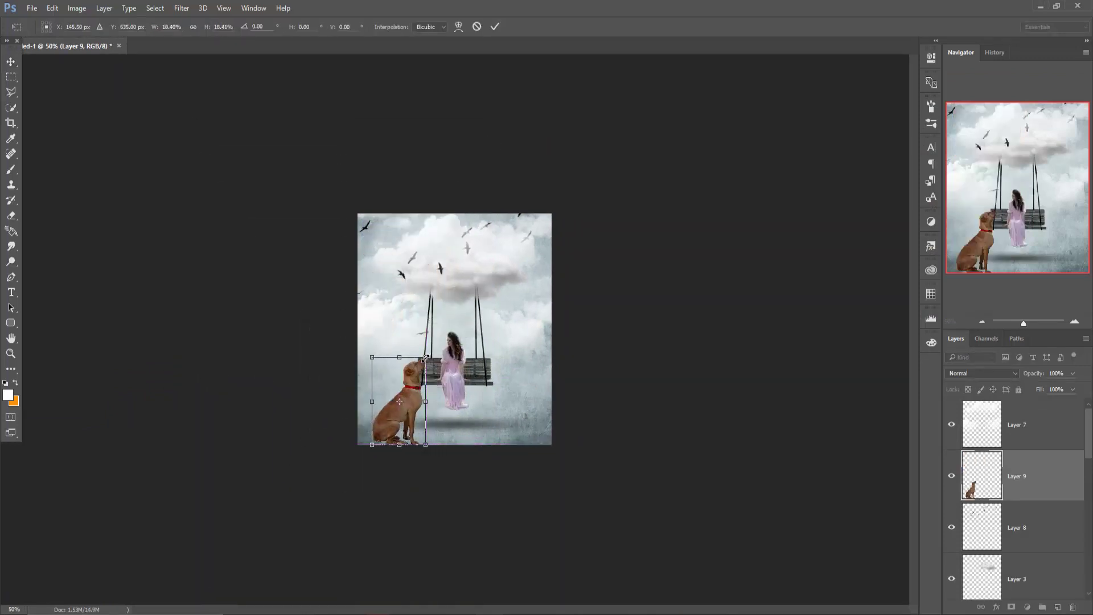
{"action": "left_click_drag", "start_coordinate": [422, 361], "coordinate": [421, 381]}
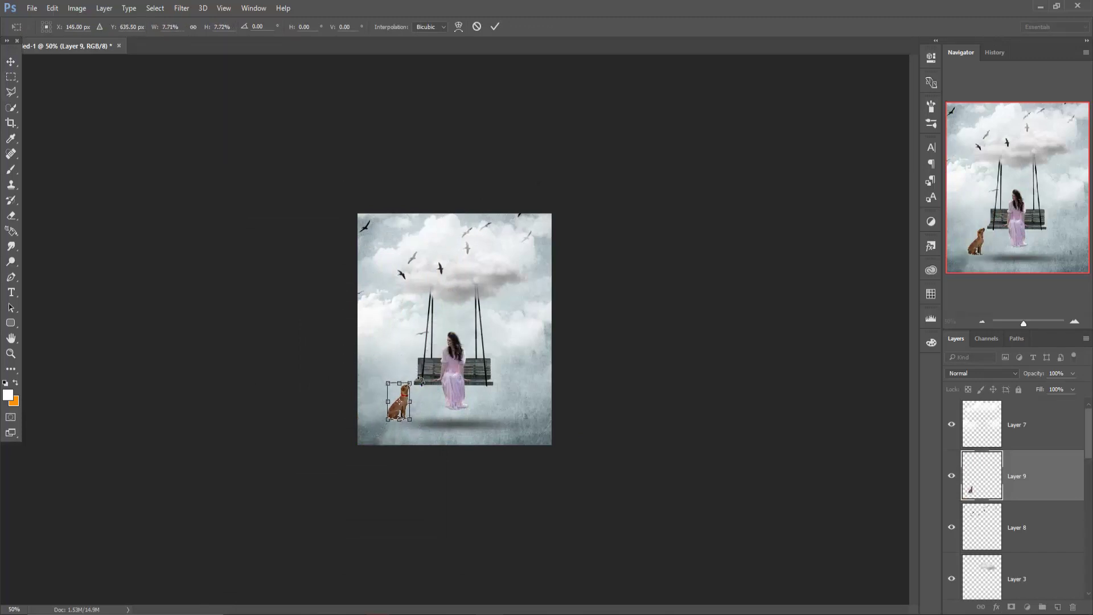
{"action": "left_click_drag", "start_coordinate": [397, 412], "coordinate": [391, 417]}
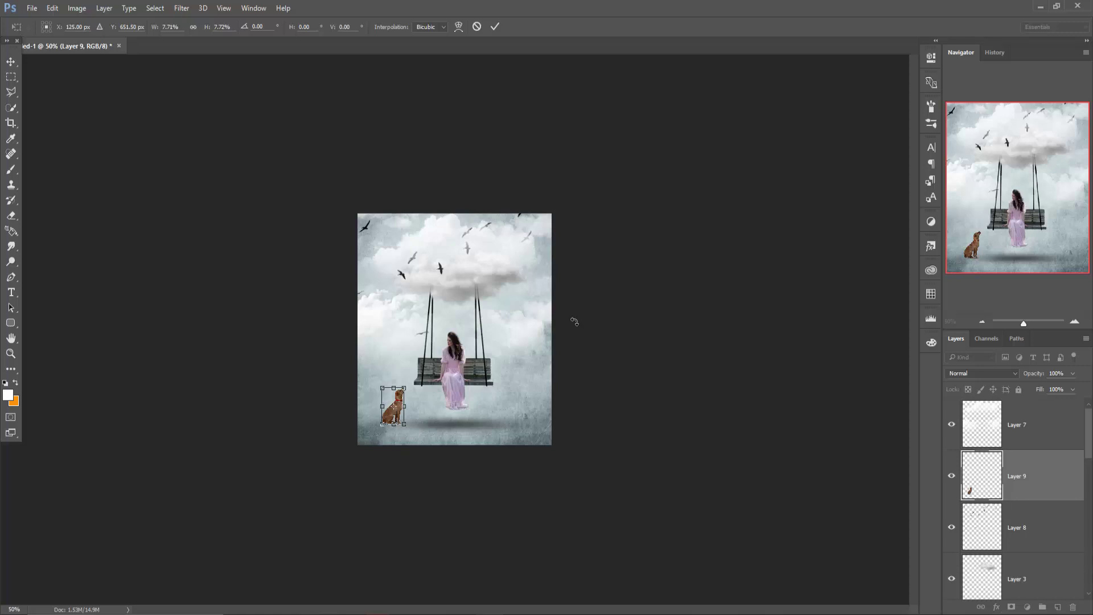
Commit the dog's transform and add a new empty layer above Layer 8.
{"action": "left_click", "coordinate": [494, 28]}
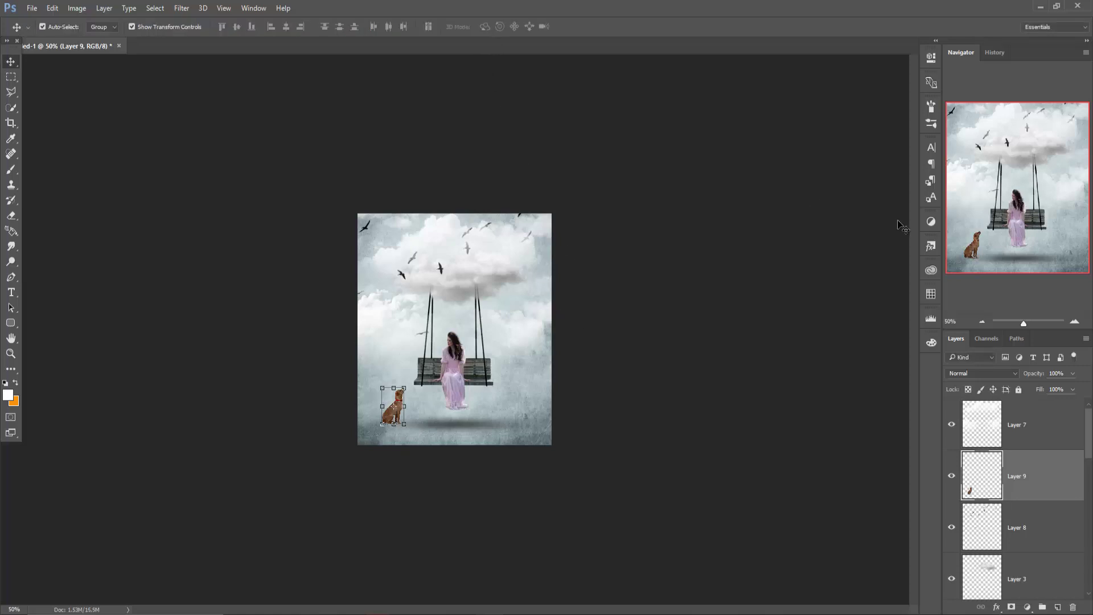
{"action": "key", "text": "ctrl+plus"}
{"action": "key", "text": "ctrl+plus"}
{"action": "key", "text": "ctrl+plus"}
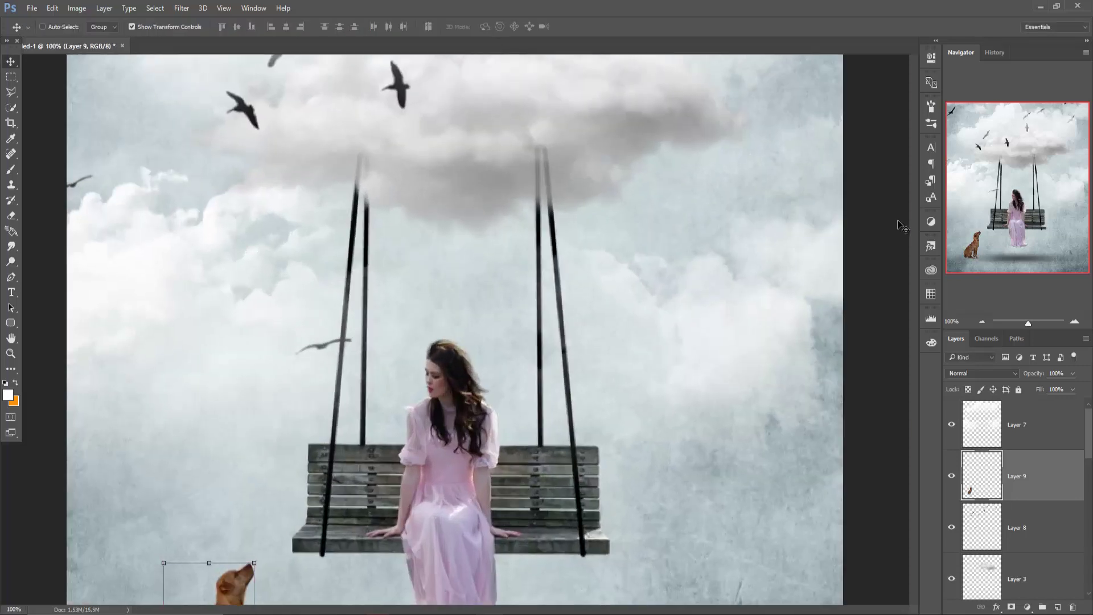
{"action": "key", "text": "ctrl+minus"}
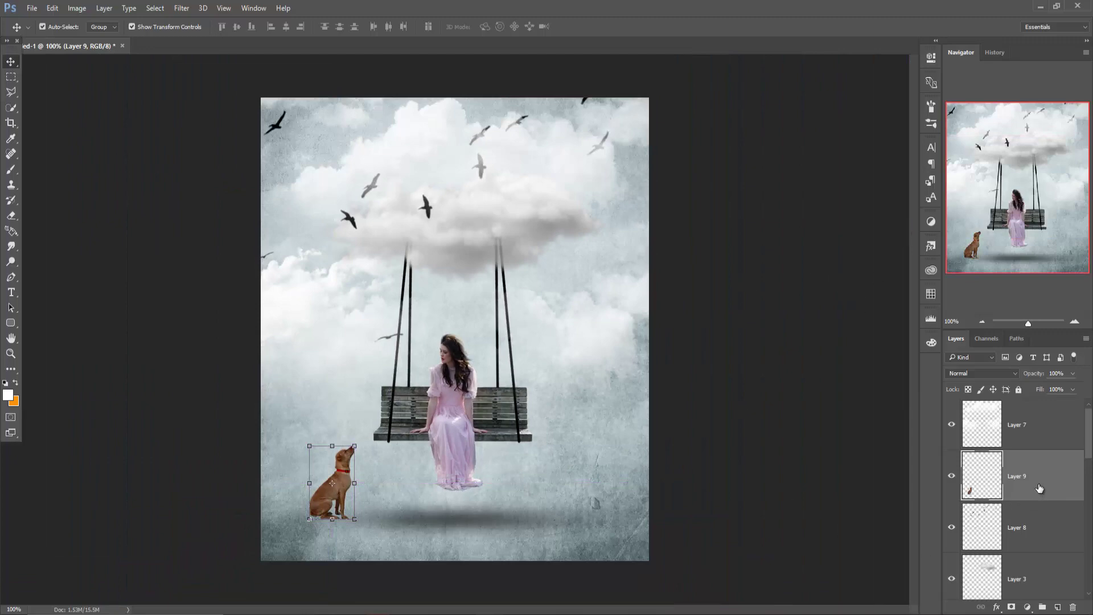
{"action": "left_click", "coordinate": [1048, 519]}
{"action": "left_click", "coordinate": [1057, 607]}
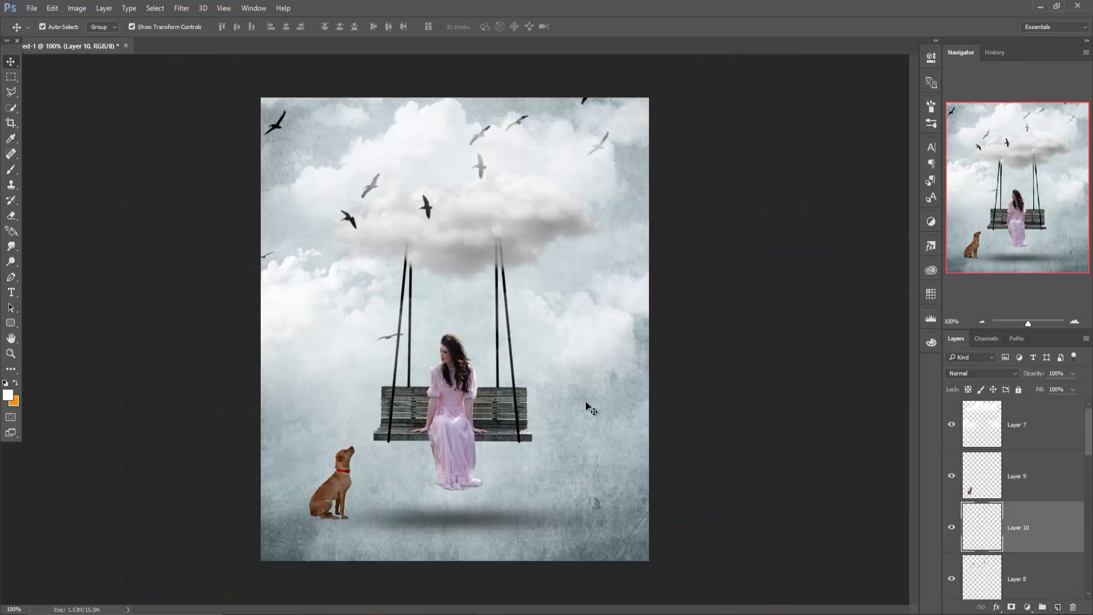
Set up a small soft round brush with black as the foreground colour.
{"action": "left_click", "coordinate": [10, 169]}
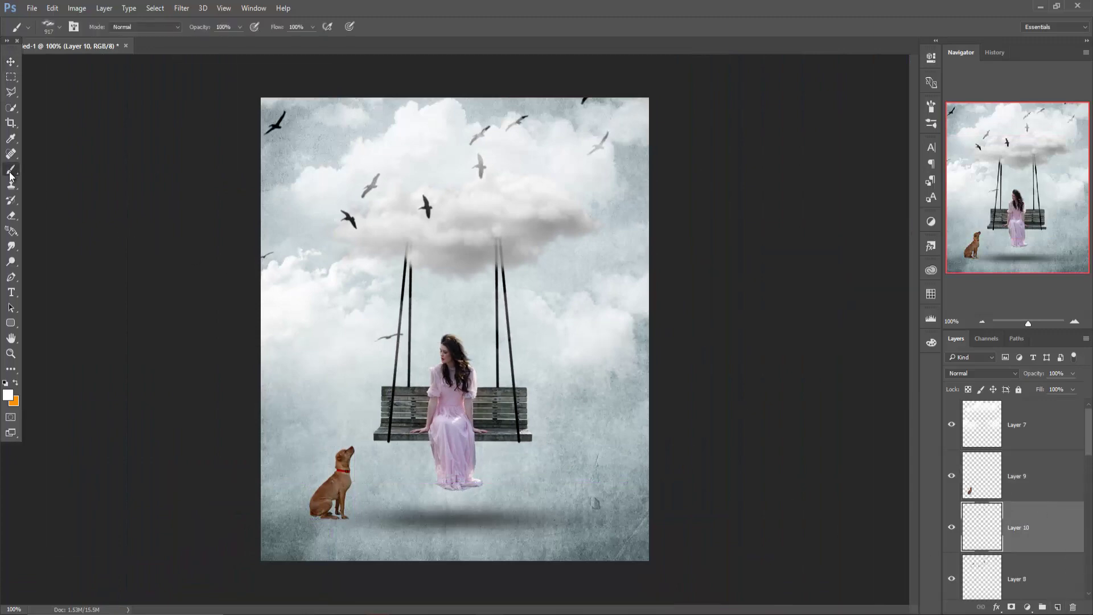
{"action": "left_click", "coordinate": [55, 28]}
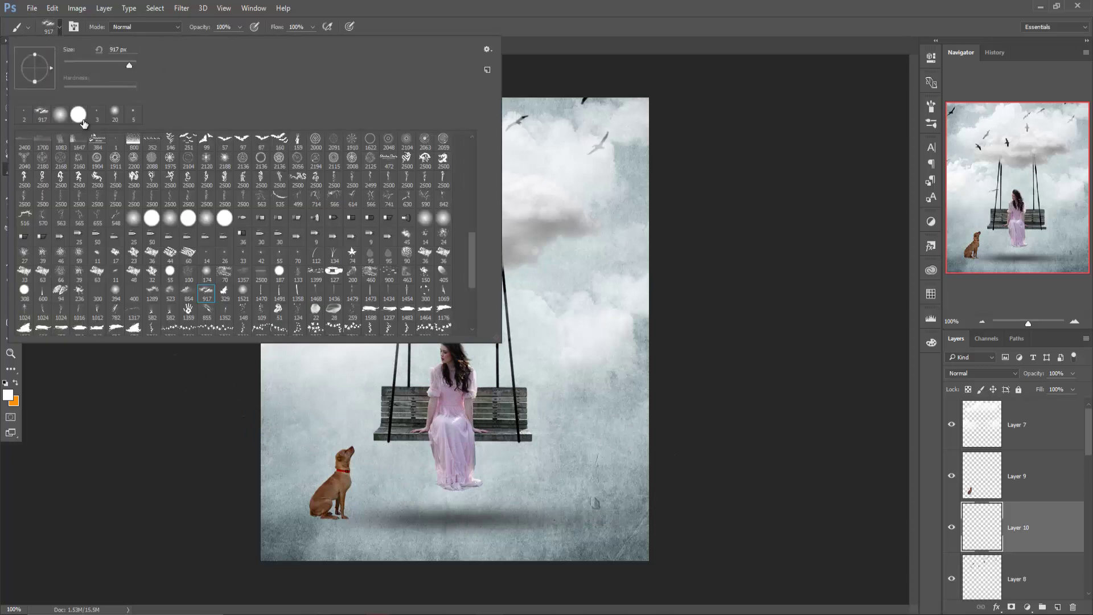
{"action": "double_click", "coordinate": [60, 116]}
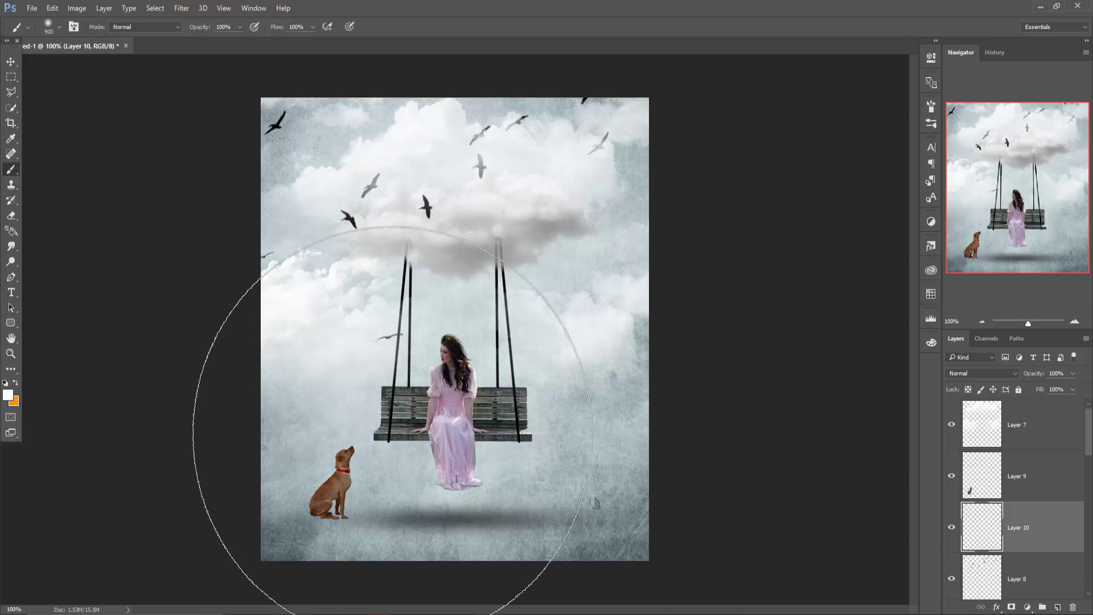
{"action": "key", "text": "bracketleft"}
{"action": "key", "text": "bracketleft"}
{"action": "key", "text": "bracketleft"}
{"action": "left_click", "coordinate": [9, 395]}
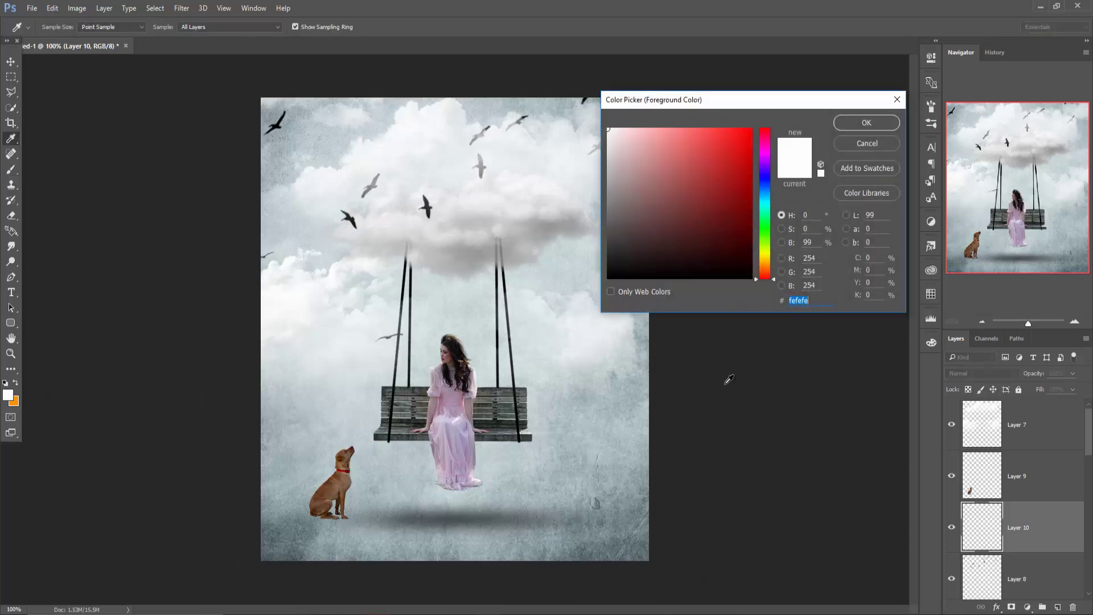
{"action": "left_click", "coordinate": [608, 277]}
{"action": "left_click", "coordinate": [866, 123]}
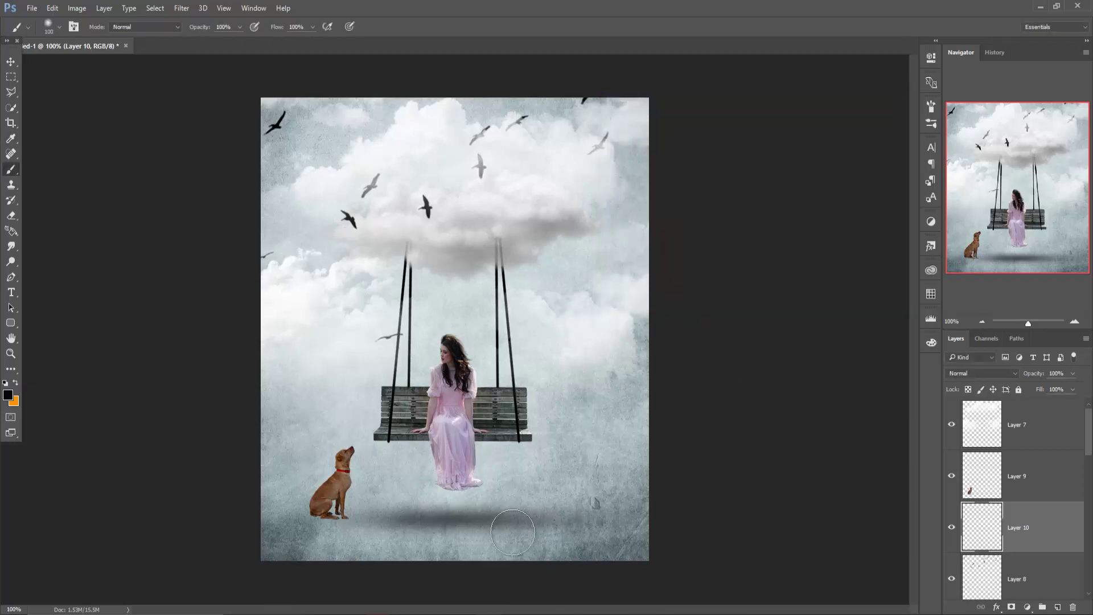
{"action": "key", "text": "bracketleft"}
{"action": "key", "text": "bracketleft"}
{"action": "key", "text": "bracketleft"}
{"action": "key", "text": "bracketleft"}
Stretch the dab into a flat shadow under the dog, nudge it up, and set 77% opacity.
{"action": "left_click", "coordinate": [10, 61]}
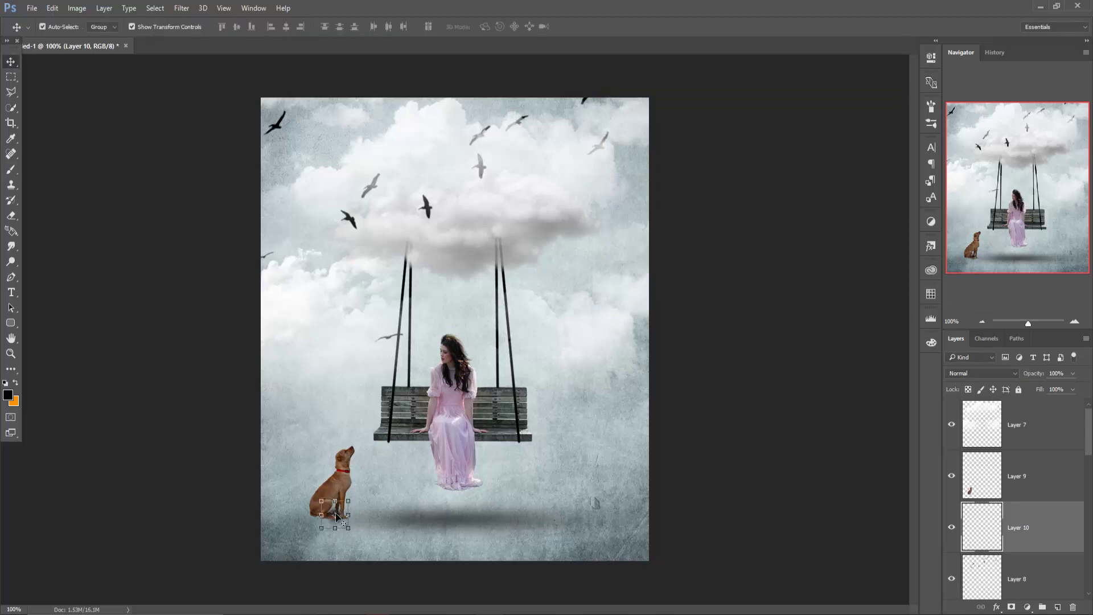
{"action": "left_click_drag", "start_coordinate": [347, 514], "coordinate": [373, 515]}
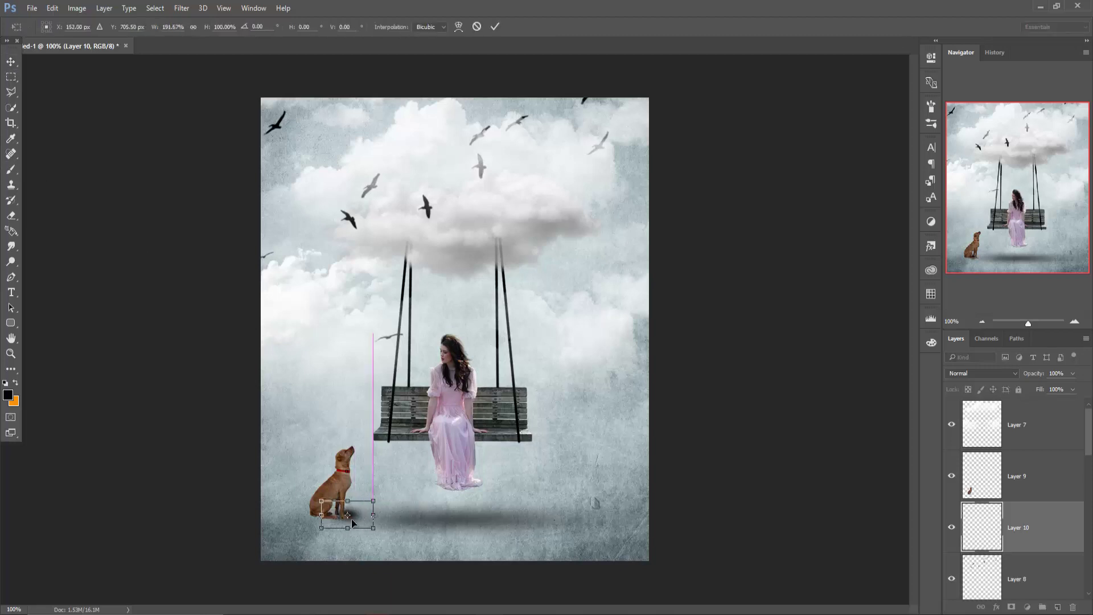
{"action": "left_click_drag", "start_coordinate": [307, 519], "coordinate": [271, 519]}
{"action": "left_click_drag", "start_coordinate": [343, 510], "coordinate": [354, 512]}
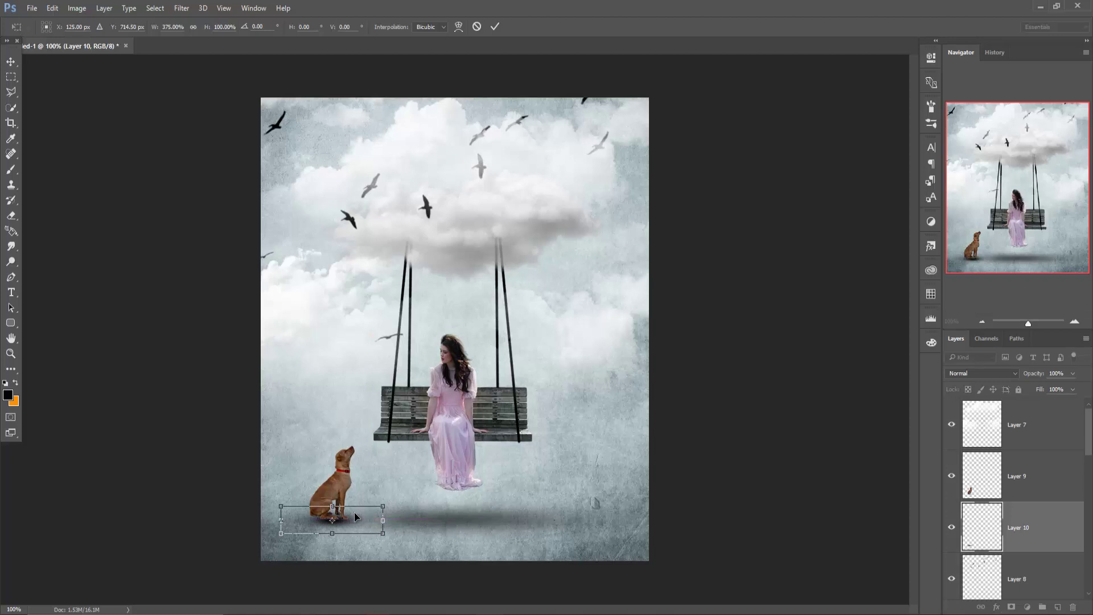
{"action": "key", "text": "Up"}
{"action": "key", "text": "Up"}
{"action": "key", "text": "Up"}
{"action": "key", "text": "Up"}
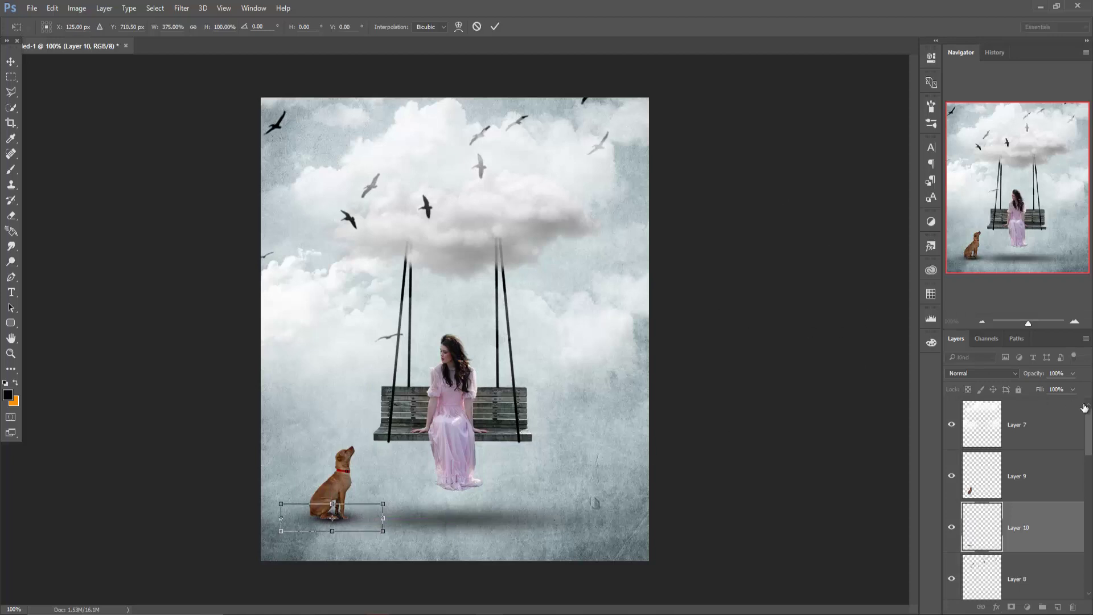
{"action": "left_click", "coordinate": [1073, 375]}
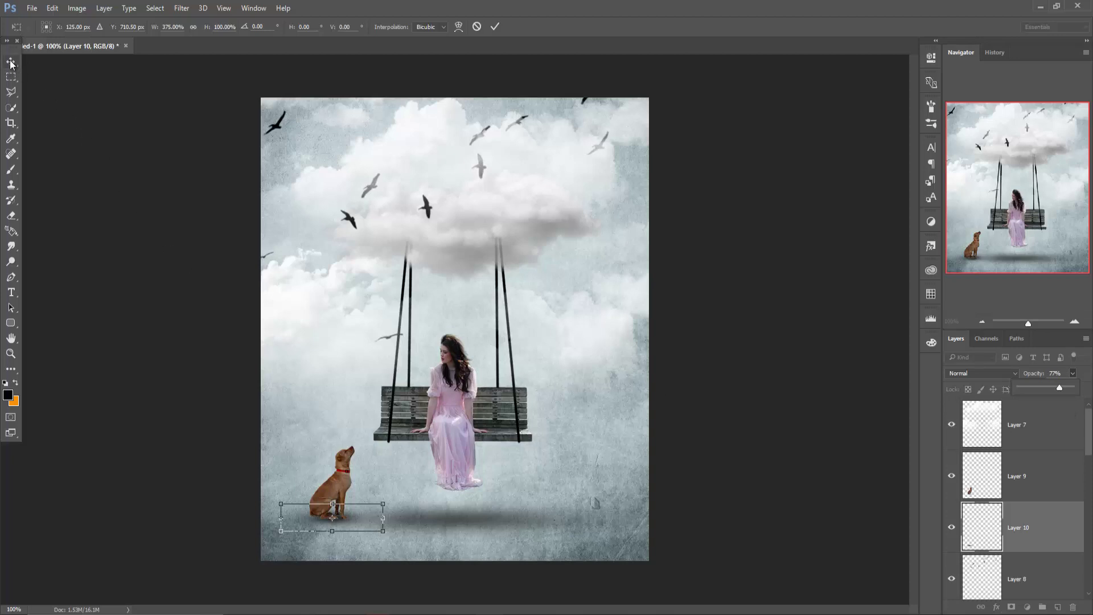
{"action": "left_click", "coordinate": [971, 492]}
Apply the shadow transform, then lower the dog layer's saturation to -11 with Camera Raw Filter.
{"action": "left_click", "coordinate": [503, 238]}
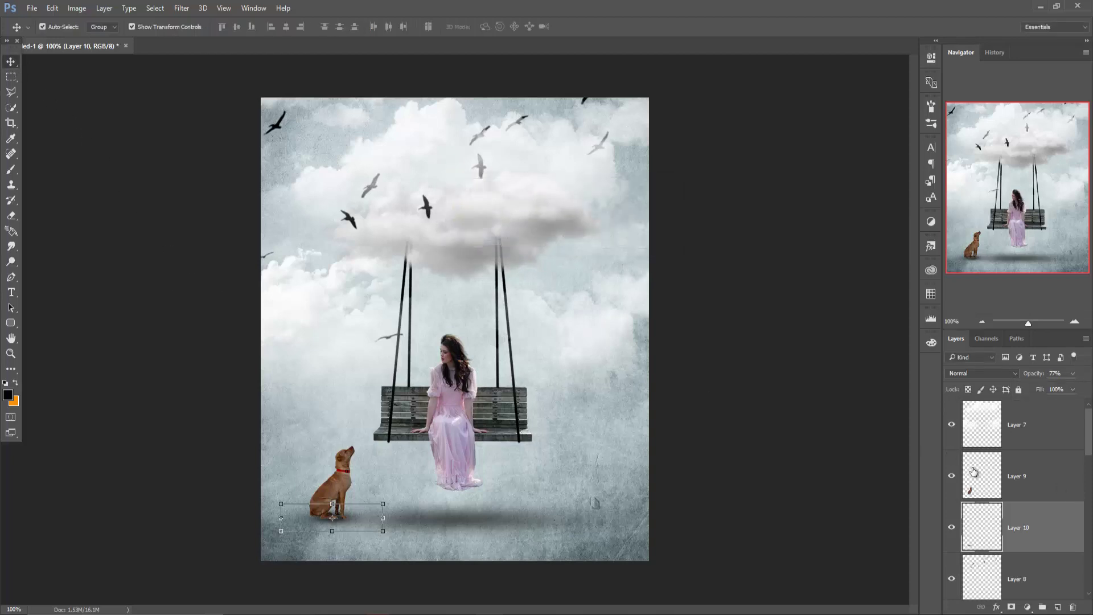
{"action": "left_click", "coordinate": [973, 493]}
{"action": "left_click", "coordinate": [182, 8]}
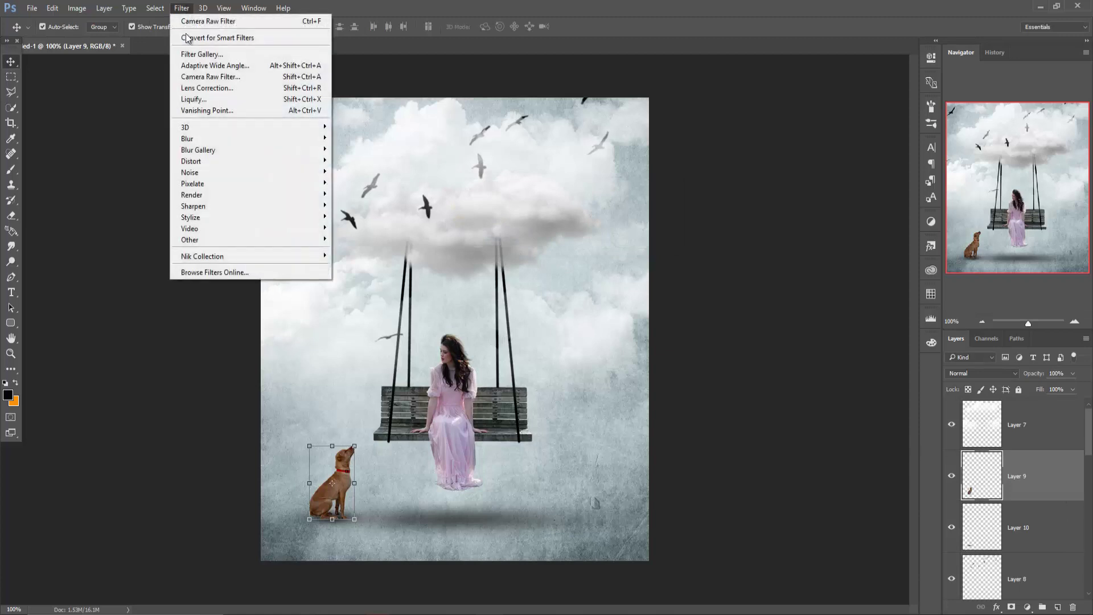
{"action": "left_click", "coordinate": [194, 76]}
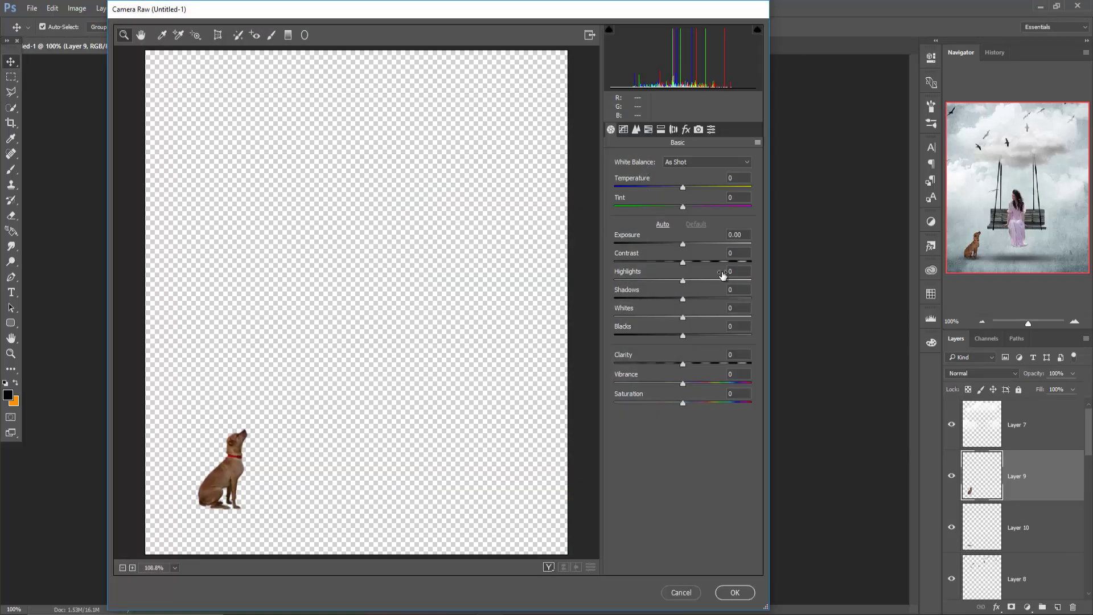
{"action": "left_click_drag", "start_coordinate": [681, 402], "coordinate": [675, 403]}
{"action": "left_click", "coordinate": [735, 592]}
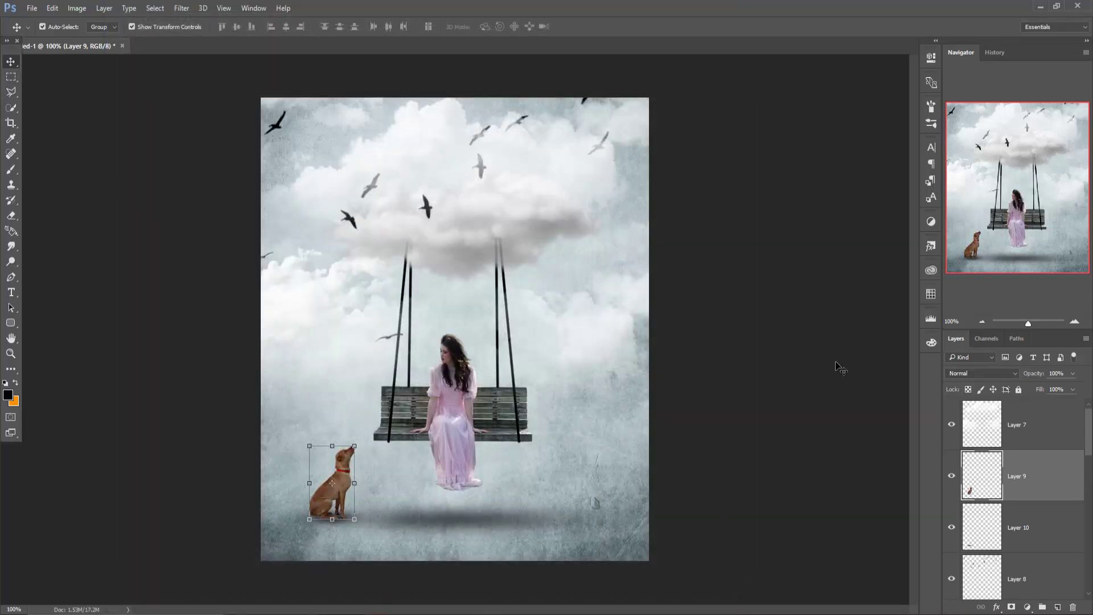
{"action": "key", "text": "ctrl+minus"}
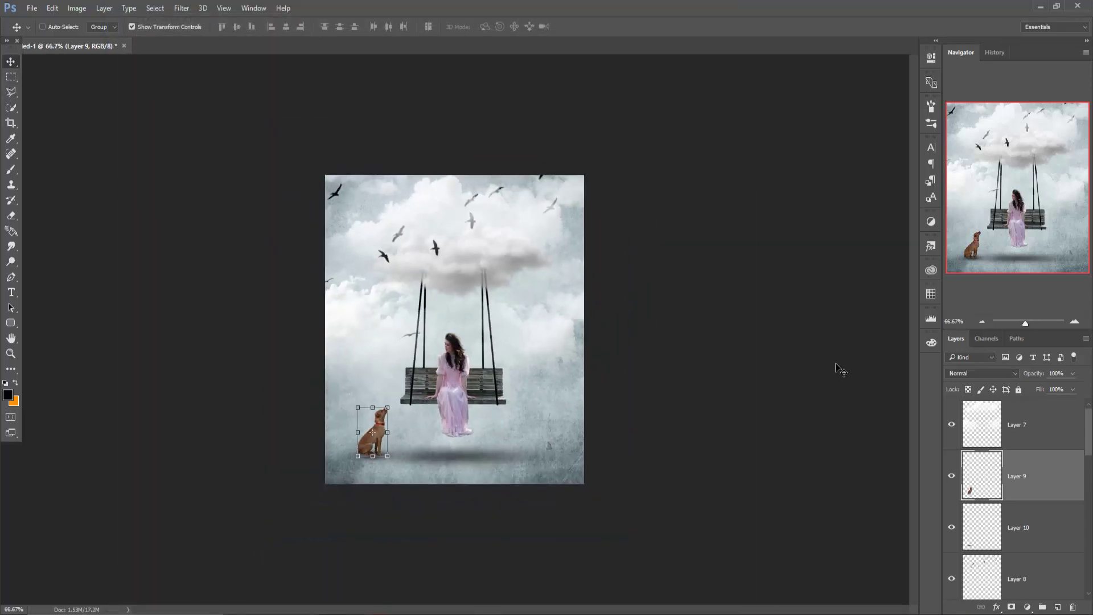
{"action": "key", "text": "ctrl+plus"}
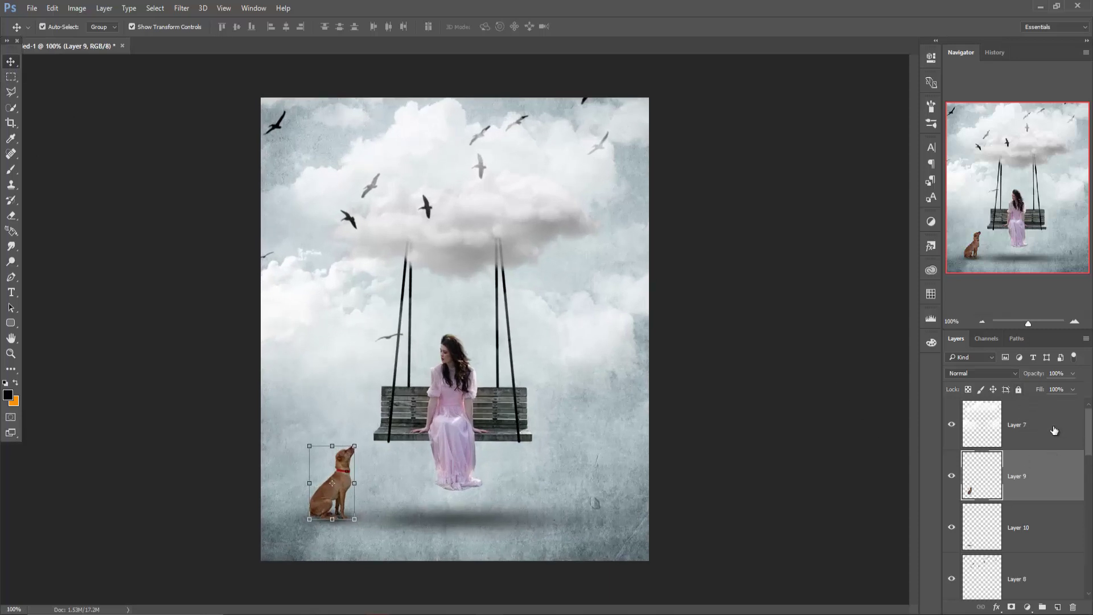
Add a Color Balance layer above Layer 7 shifting midtones to cyan -11 and blue +17.
{"action": "left_click", "coordinate": [1052, 431]}
{"action": "left_click", "coordinate": [1027, 607]}
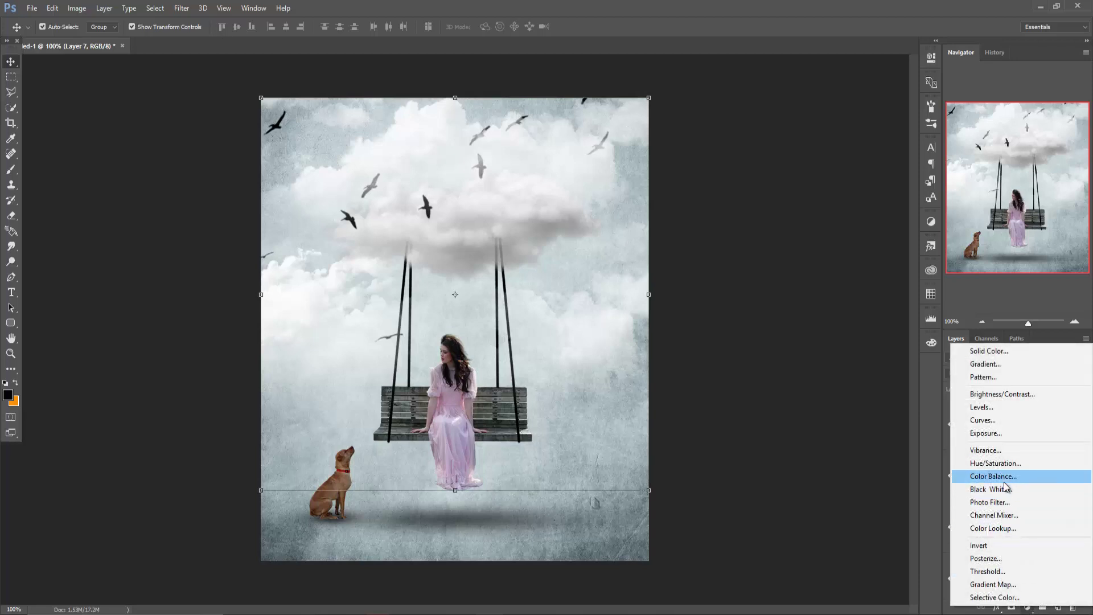
{"action": "left_click", "coordinate": [1003, 477]}
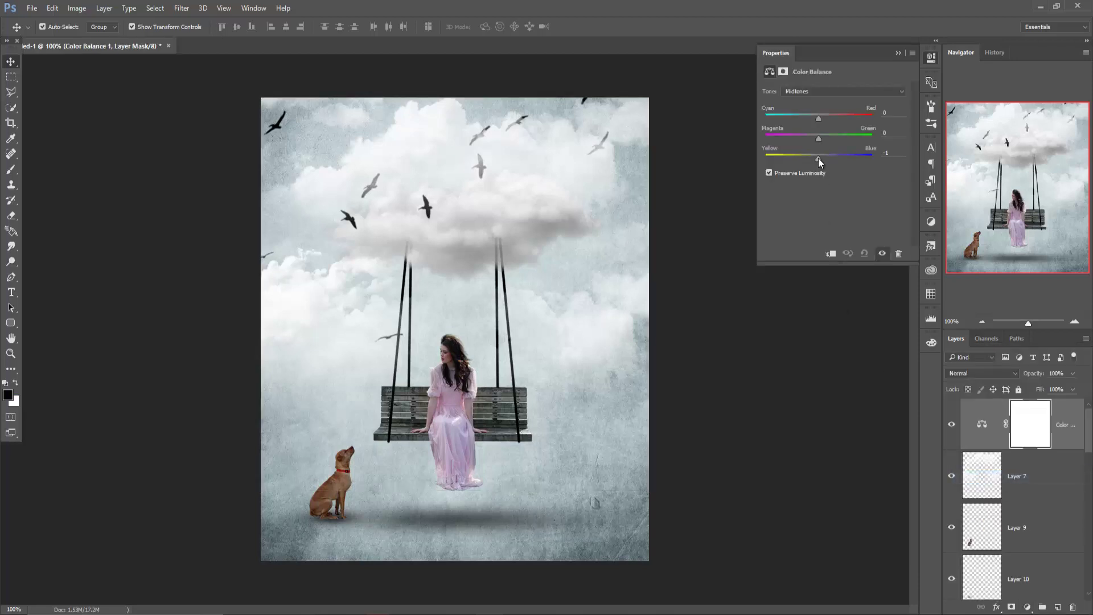
{"action": "left_click_drag", "start_coordinate": [818, 159], "coordinate": [829, 158]}
{"action": "mouse_move", "coordinate": [819, 119]}
{"action": "left_mouse_down"}
{"action": "mouse_move", "coordinate": [832, 118]}
{"action": "mouse_move", "coordinate": [811, 118]}
{"action": "left_mouse_up"}
Close Color Balance, select the birds' Layer 8, and scale the flock down.
{"action": "left_click", "coordinate": [897, 52]}
{"action": "scroll", "coordinate": [1057, 533], "scroll_direction": "down", "scroll_amount": 2}
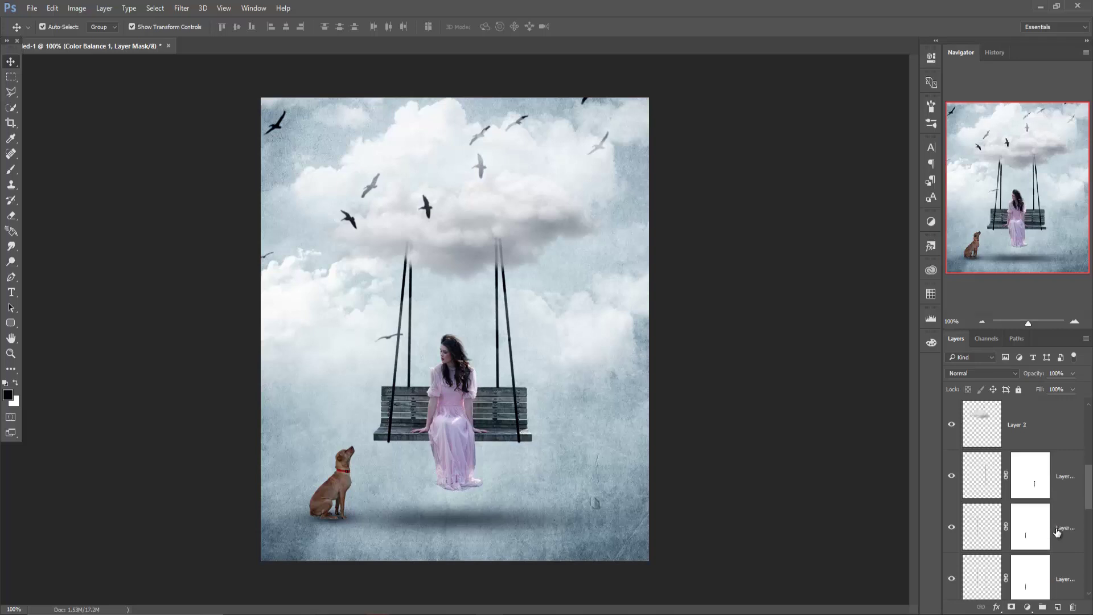
{"action": "scroll", "coordinate": [1057, 532], "scroll_direction": "down", "scroll_amount": 2}
{"action": "scroll", "coordinate": [1056, 531], "scroll_direction": "down", "scroll_amount": 2}
{"action": "scroll", "coordinate": [1057, 530], "scroll_direction": "down", "scroll_amount": 1}
{"action": "scroll", "coordinate": [1057, 529], "scroll_direction": "up", "scroll_amount": 2}
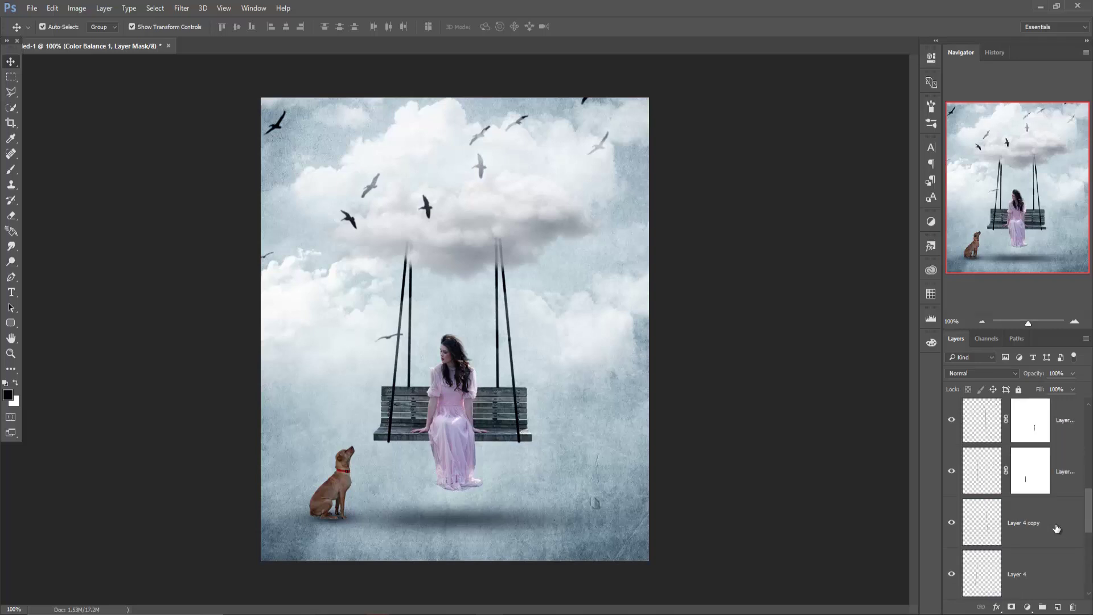
{"action": "scroll", "coordinate": [1056, 528], "scroll_direction": "up", "scroll_amount": 2}
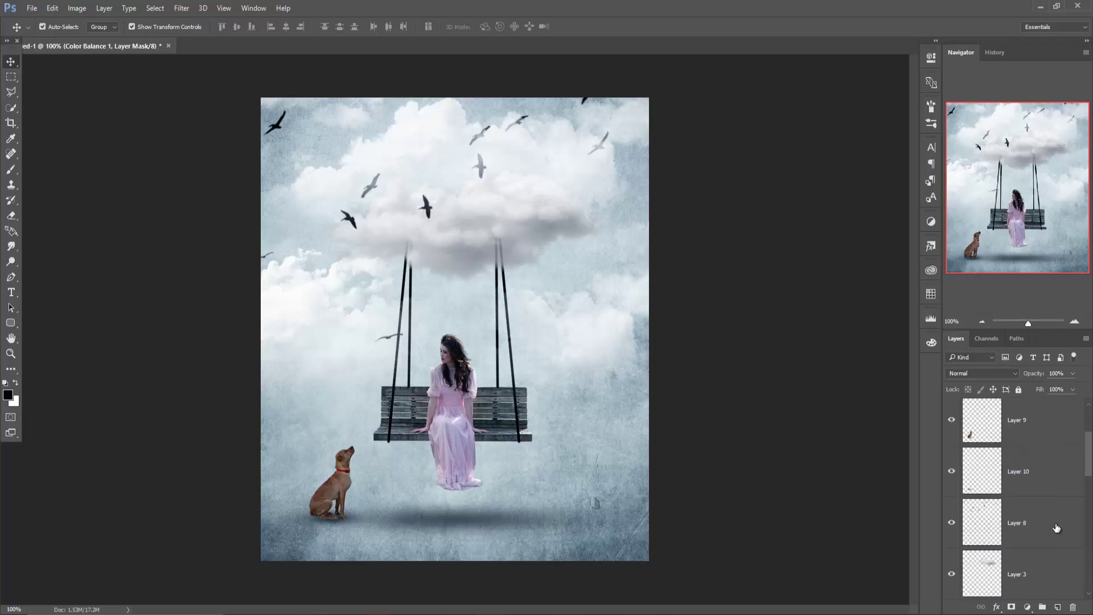
{"action": "left_click", "coordinate": [994, 512]}
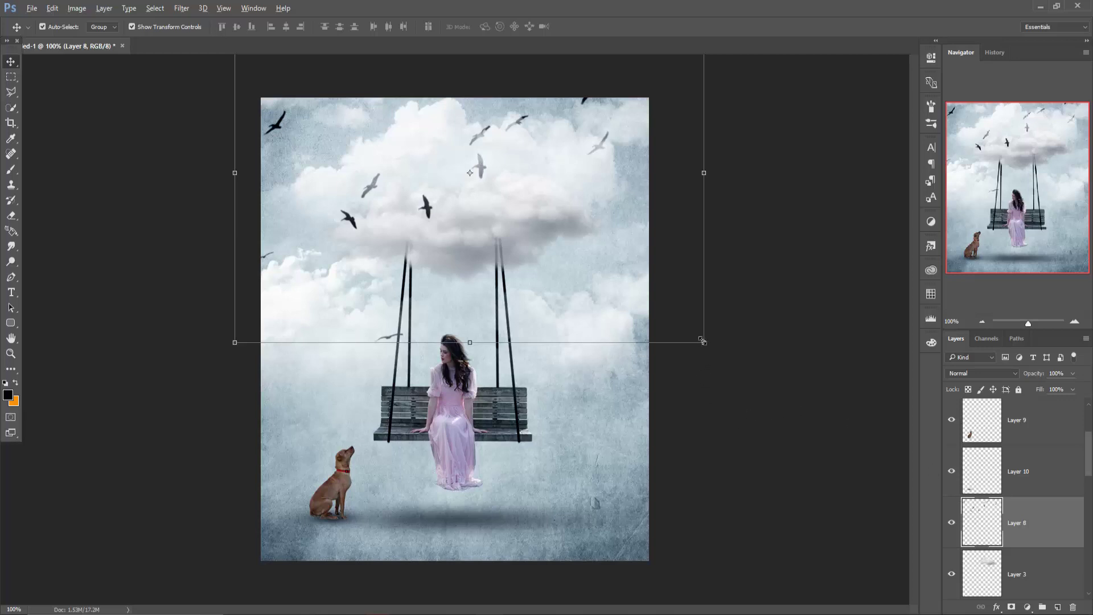
{"action": "mouse_move", "coordinate": [703, 343]}
{"action": "left_mouse_down"}
{"action": "mouse_move", "coordinate": [632, 263]}
{"action": "mouse_move", "coordinate": [587, 249]}
{"action": "left_mouse_up"}
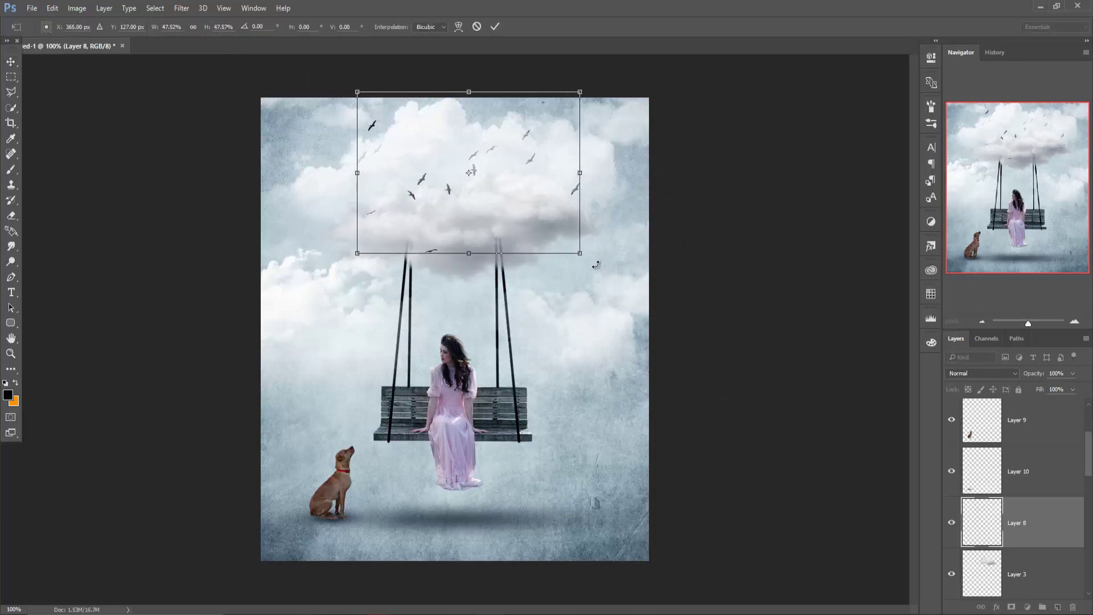
Shift the birds left over the cloud, raise Layer 8, and open the dove image.
{"action": "key", "text": "Left"}
{"action": "key", "text": "Left"}
{"action": "key", "text": "Left"}
{"action": "key", "text": "Left"}
{"action": "key", "text": "Left"}
{"action": "key", "text": "Left"}
{"action": "key", "text": "Left"}
{"action": "key", "text": "Left"}
{"action": "key", "text": "Left"}
{"action": "key", "text": "Left"}
{"action": "key", "text": "Left"}
{"action": "key", "text": "Left"}
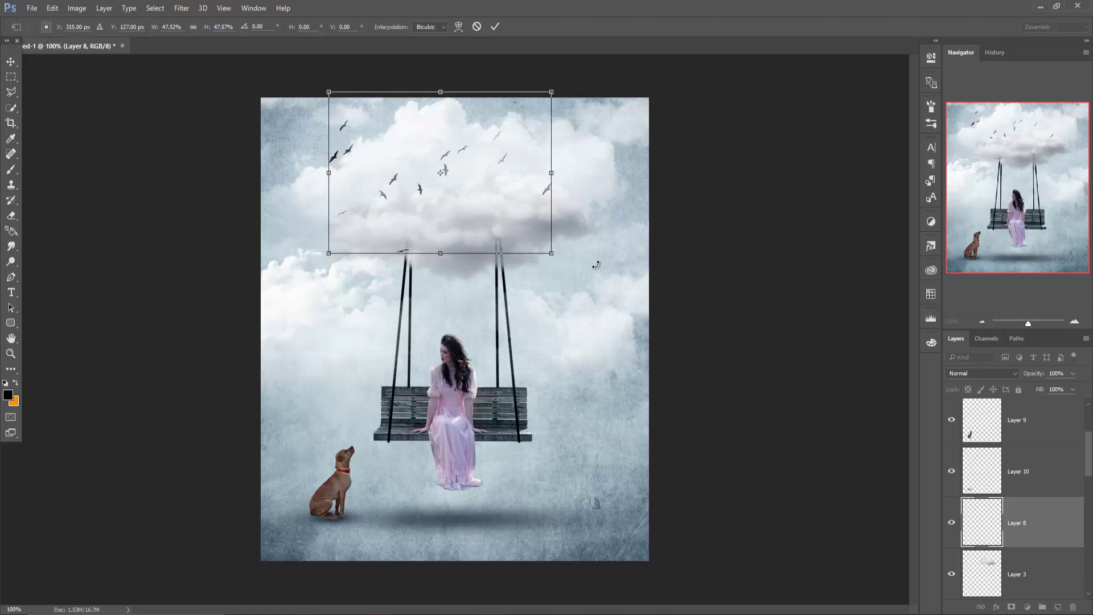
{"action": "key", "text": "Left"}
{"action": "key", "text": "Left"}
{"action": "key", "text": "Left"}
{"action": "key", "text": "Left"}
{"action": "key", "text": "Left"}
{"action": "key", "text": "Left"}
{"action": "key", "text": "Left"}
{"action": "key", "text": "Left"}
{"action": "key", "text": "Left"}
{"action": "key", "text": "Left"}
{"action": "key", "text": "Left"}
{"action": "key", "text": "Left"}
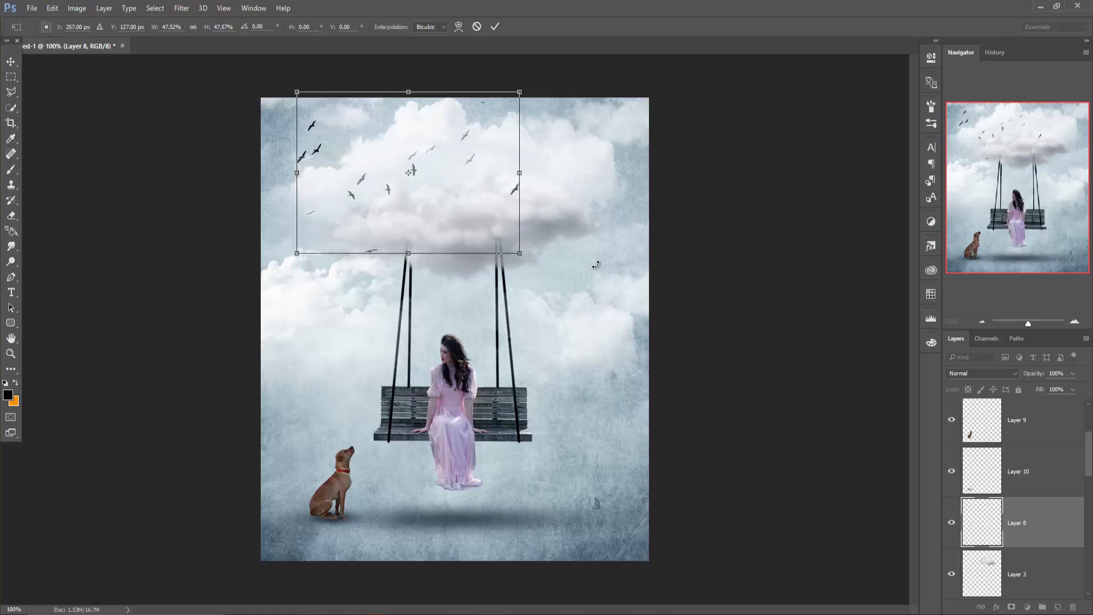
{"action": "key", "text": "Left"}
{"action": "key", "text": "Left"}
{"action": "key", "text": "Left"}
{"action": "key", "text": "Left"}
{"action": "key", "text": "Left"}
{"action": "key", "text": "Left"}
{"action": "key", "text": "Left"}
{"action": "key", "text": "Left"}
{"action": "key", "text": "Left"}
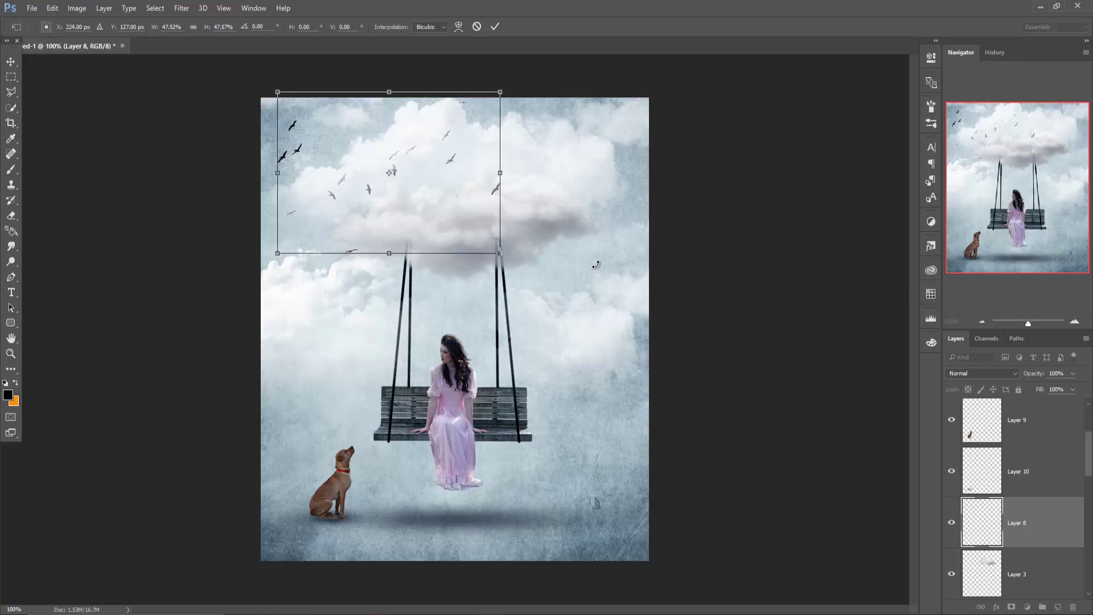
{"action": "left_click", "coordinate": [495, 27]}
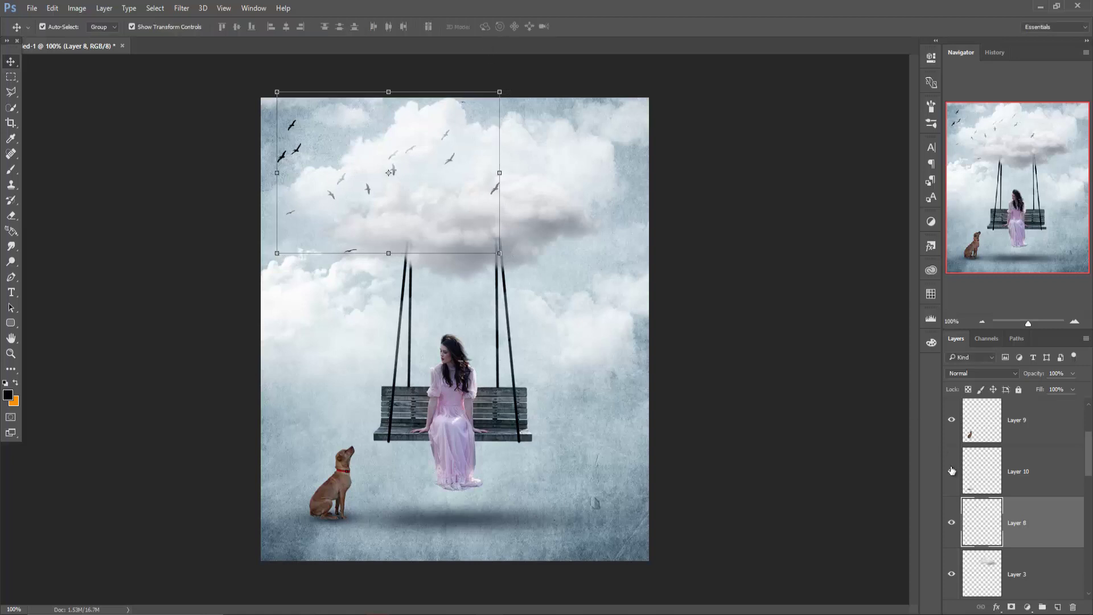
{"action": "mouse_move", "coordinate": [1028, 522]}
{"action": "left_mouse_down"}
{"action": "mouse_move", "coordinate": [1045, 435]}
{"action": "mouse_move", "coordinate": [1050, 458]}
{"action": "left_mouse_up"}
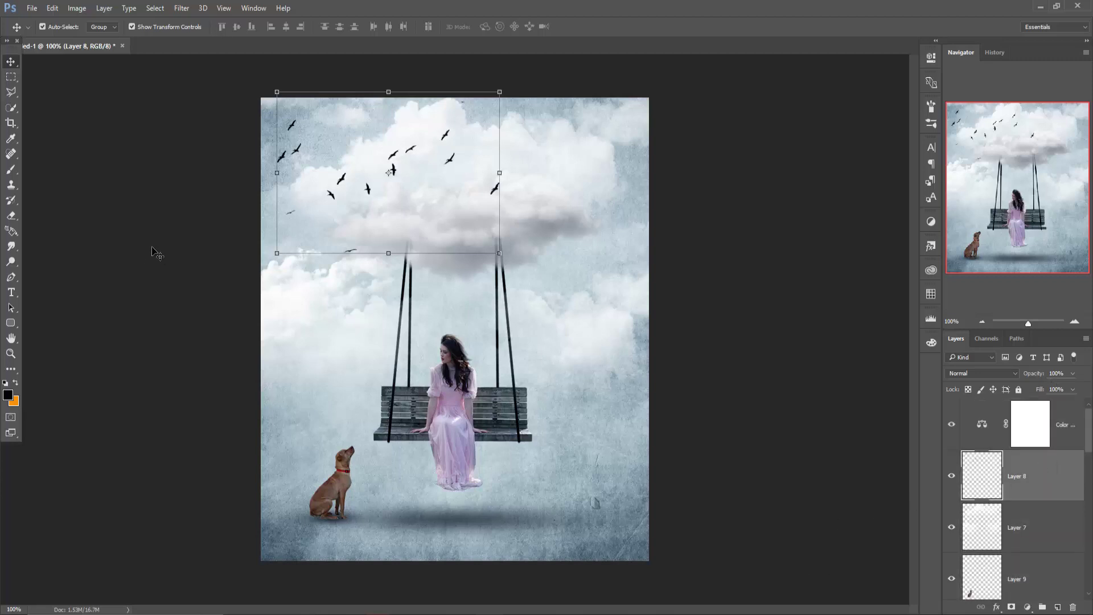
{"action": "mouse_move", "coordinate": [229, 46]}
{"action": "left_mouse_down"}
{"action": "mouse_move", "coordinate": [228, 78]}
{"action": "mouse_move", "coordinate": [902, 148]}
{"action": "left_mouse_up"}
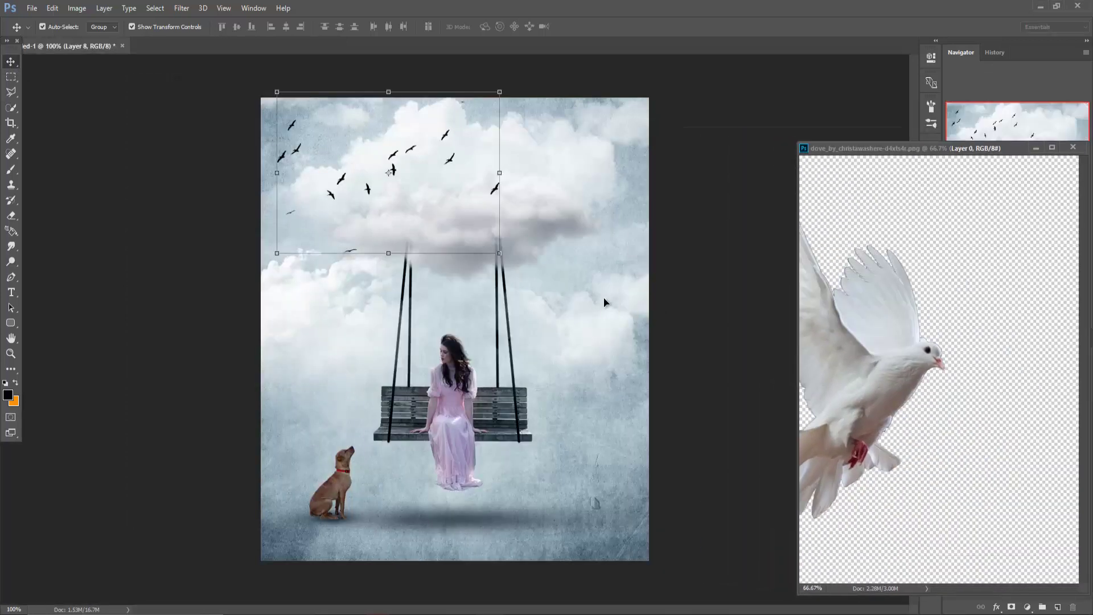
Bring in the white dove, shrink it, and place it right of the swing below the cloud.
{"action": "left_click", "coordinate": [1034, 148]}
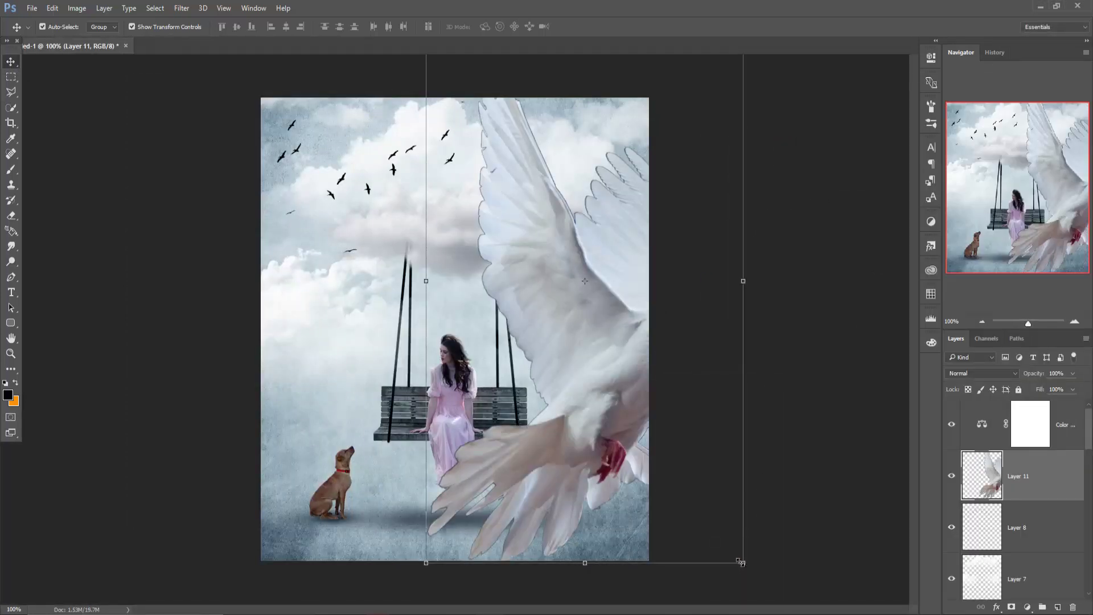
{"action": "left_click_drag", "start_coordinate": [740, 562], "coordinate": [610, 325]}
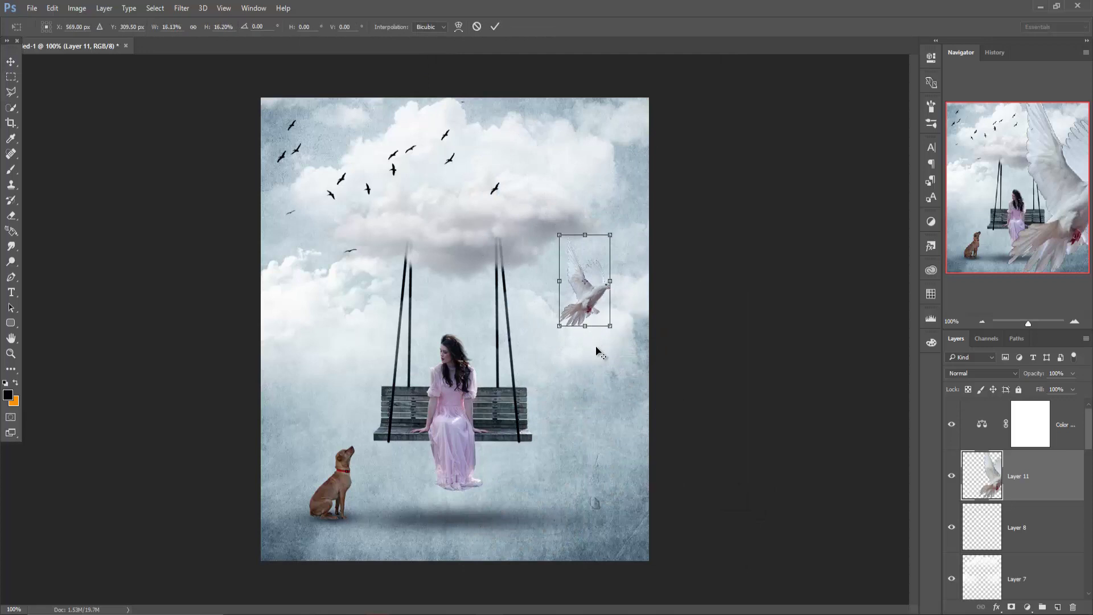
{"action": "left_click_drag", "start_coordinate": [587, 301], "coordinate": [569, 342]}
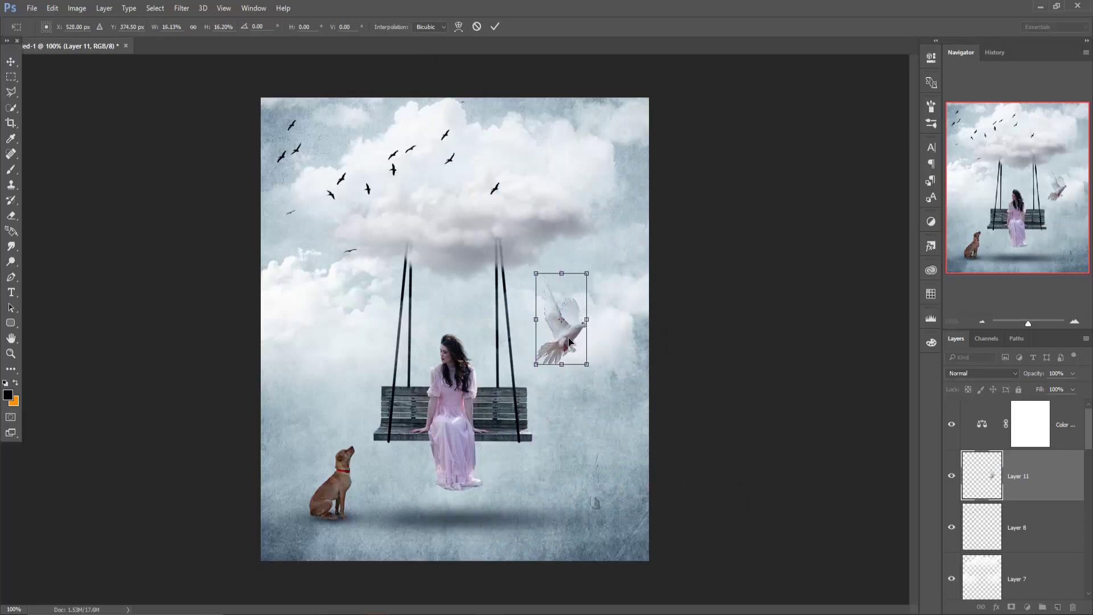
{"action": "left_click", "coordinate": [569, 342]}
{"action": "left_click_drag", "start_coordinate": [577, 338], "coordinate": [589, 329]}
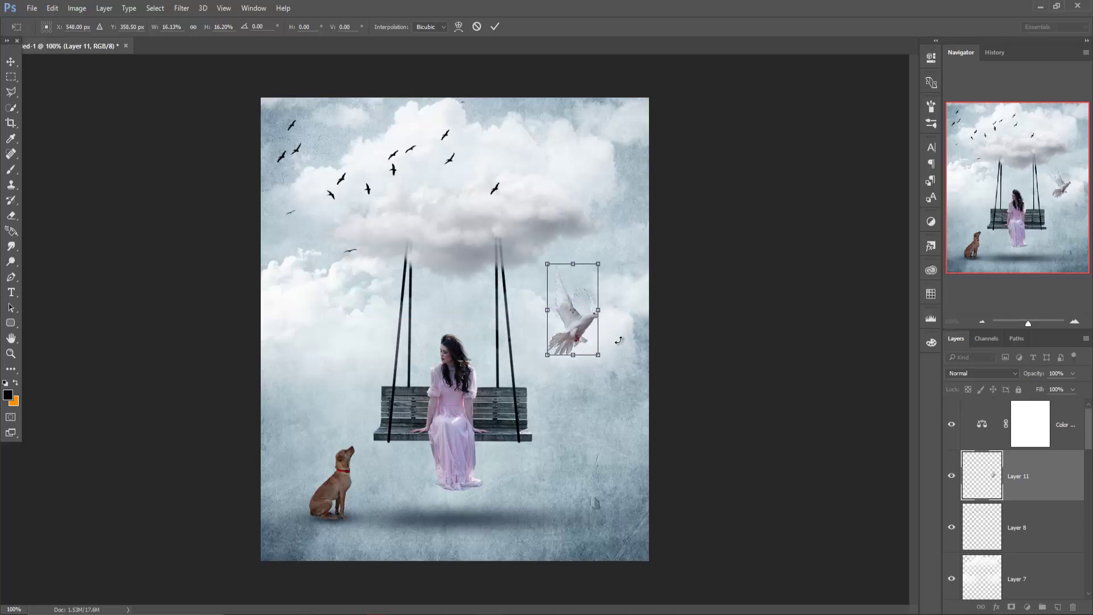
{"action": "left_click", "coordinate": [495, 27]}
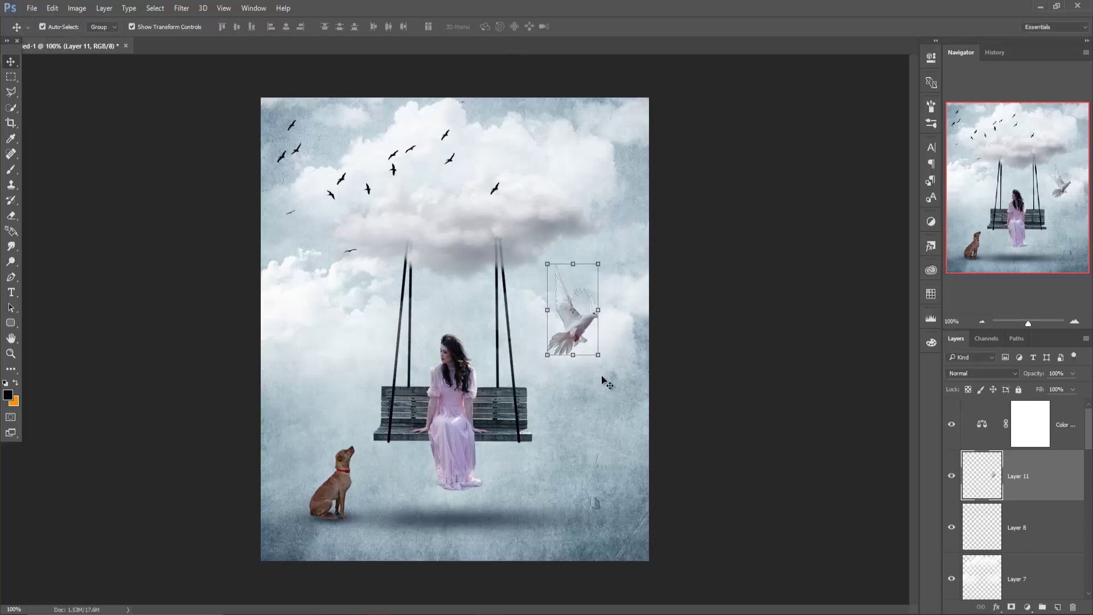
{"action": "left_click_drag", "start_coordinate": [596, 355], "coordinate": [596, 353]}
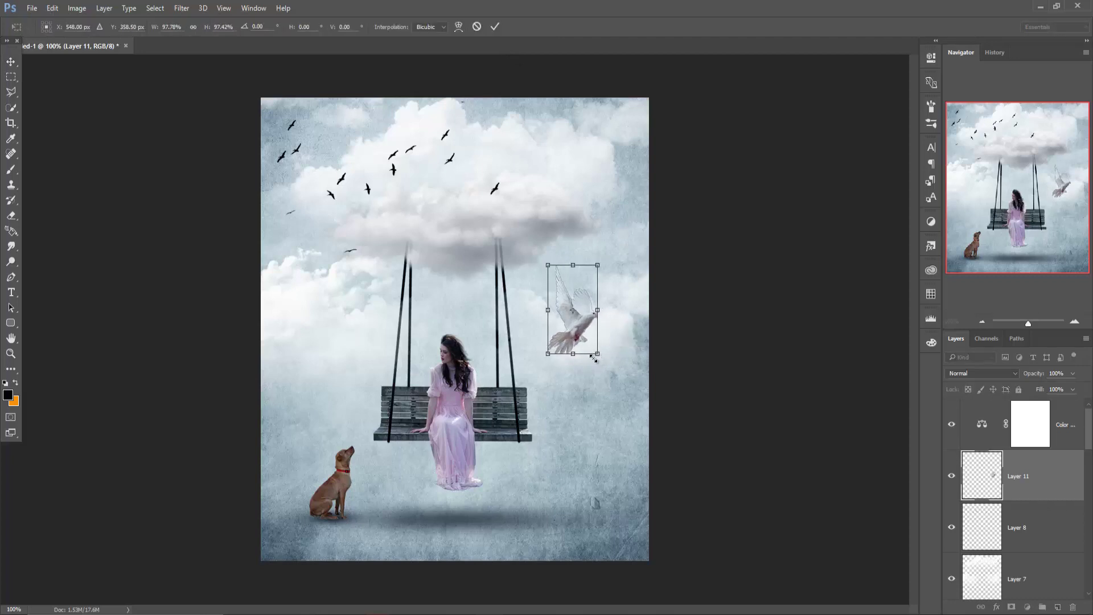
{"action": "left_click_drag", "start_coordinate": [584, 328], "coordinate": [583, 319]}
{"action": "left_click", "coordinate": [495, 27]}
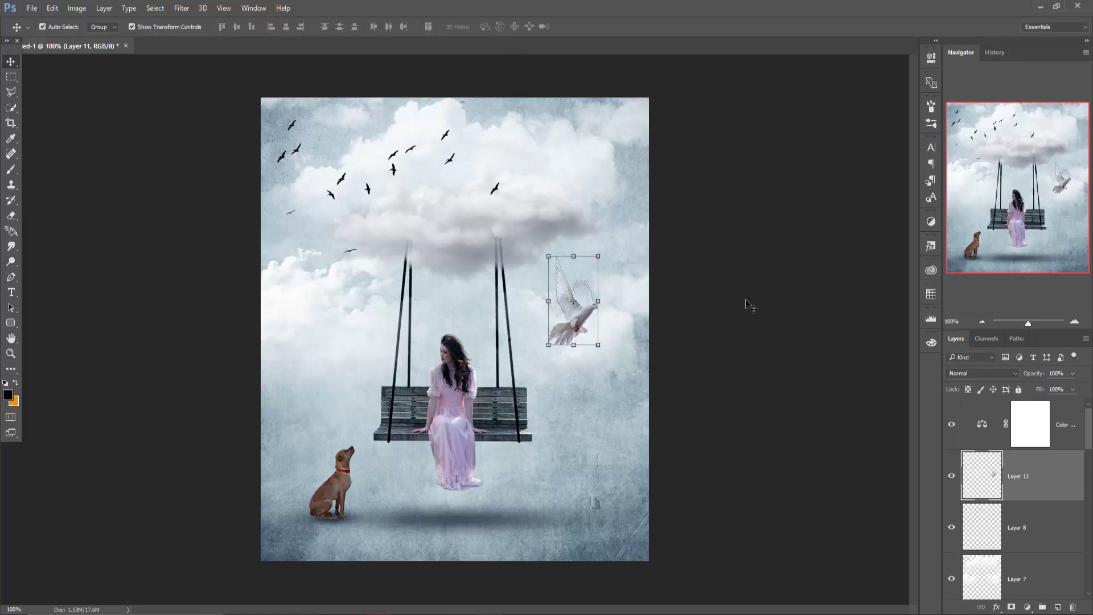
Stamp the visible layers into Layer 12, then discard it for a new empty layer above Color Balance 1.
{"action": "left_click", "coordinate": [1070, 426]}
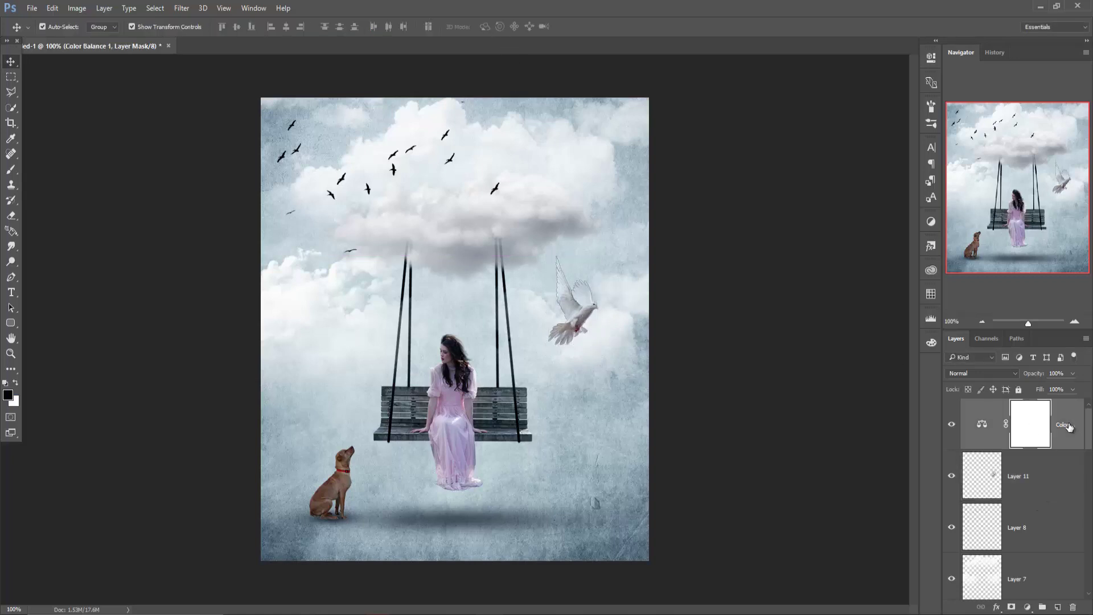
{"action": "key", "text": "ctrl+shift+alt+e"}
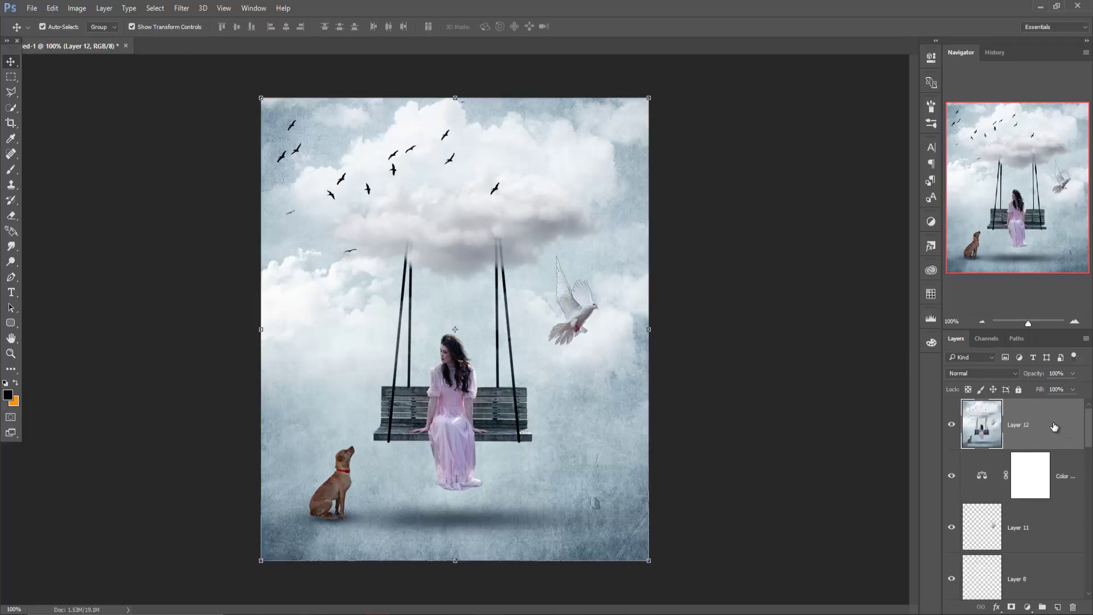
{"action": "left_click", "coordinate": [178, 15]}
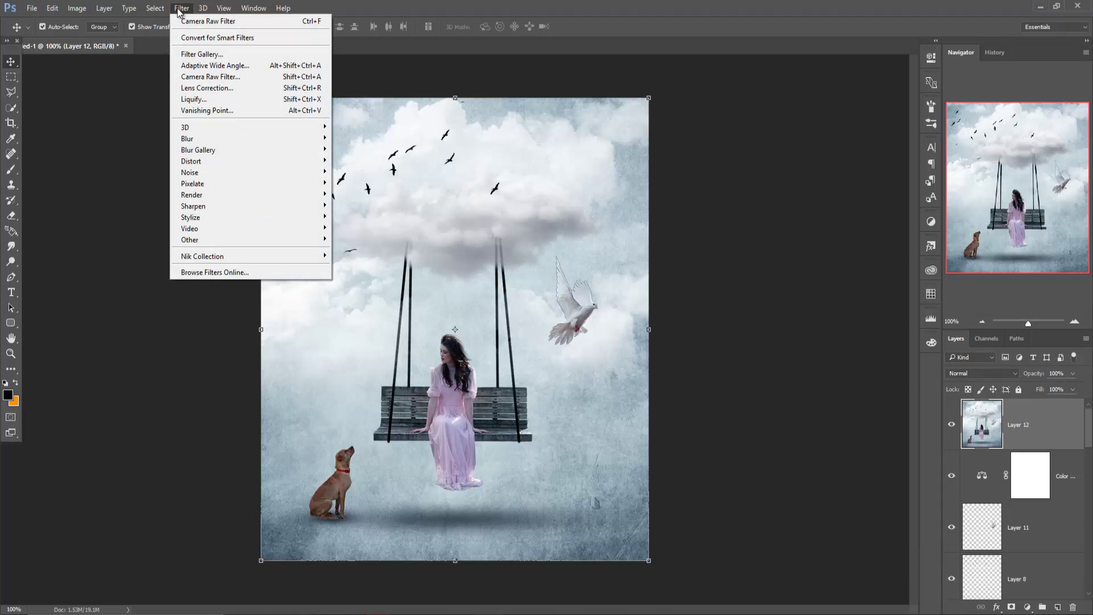
{"action": "left_click", "coordinate": [512, 66]}
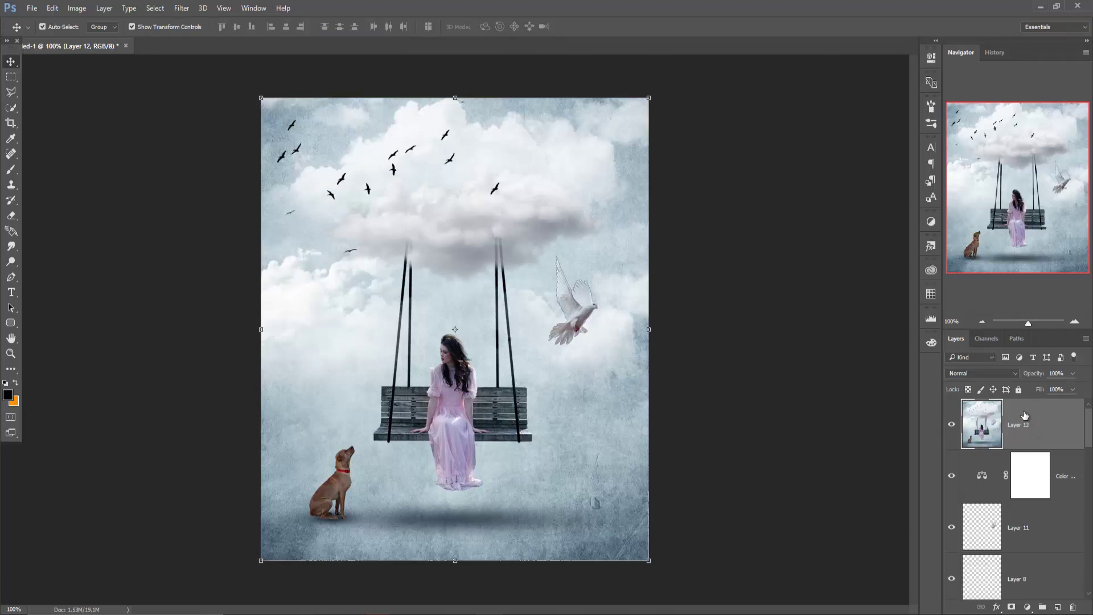
{"action": "key", "text": "Delete"}
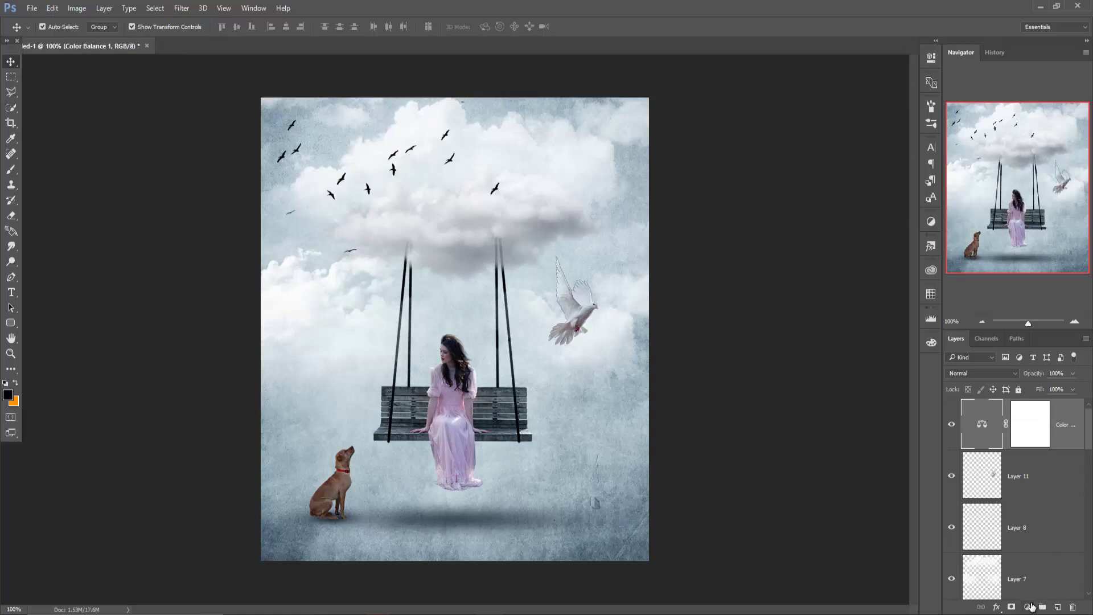
{"action": "left_click", "coordinate": [1057, 606]}
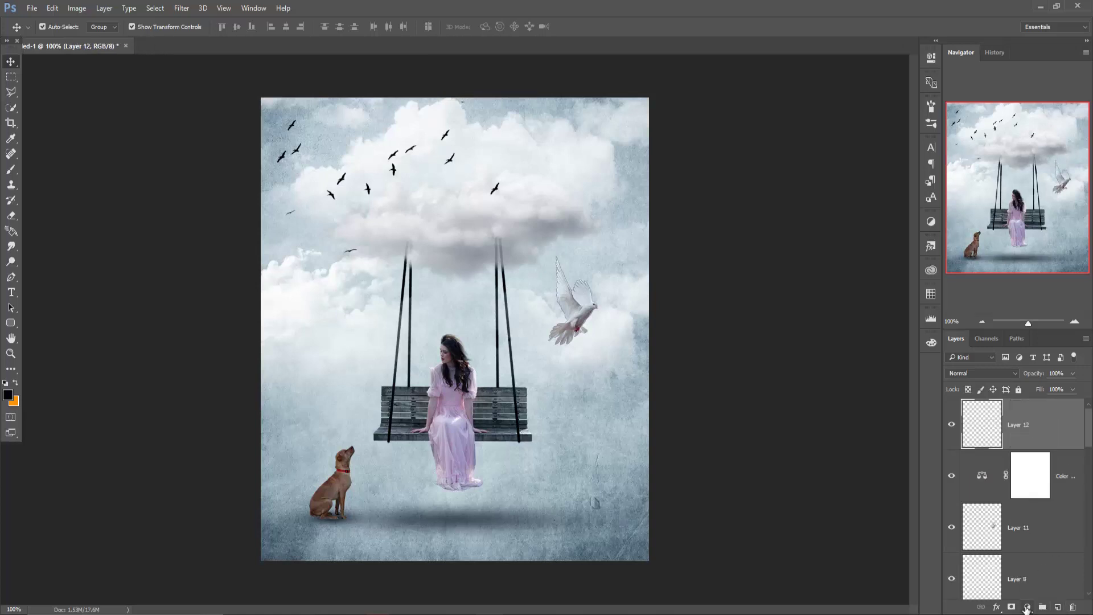
Add a Gradient fill layer with Radial style and Reverse turned on.
{"action": "left_click", "coordinate": [1026, 608]}
{"action": "left_click", "coordinate": [993, 371]}
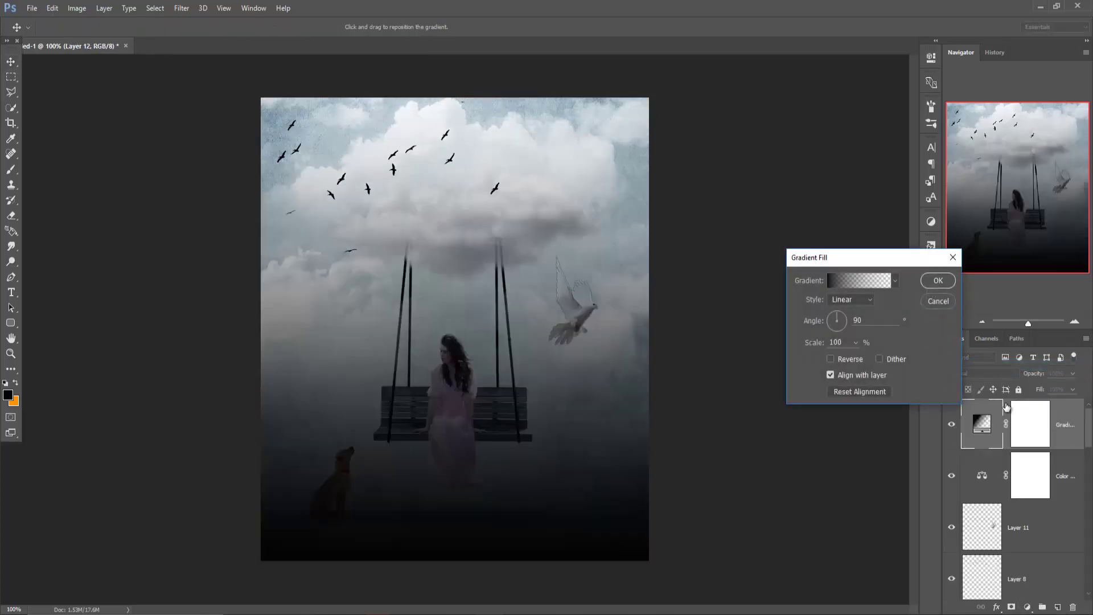
{"action": "left_click", "coordinate": [865, 301]}
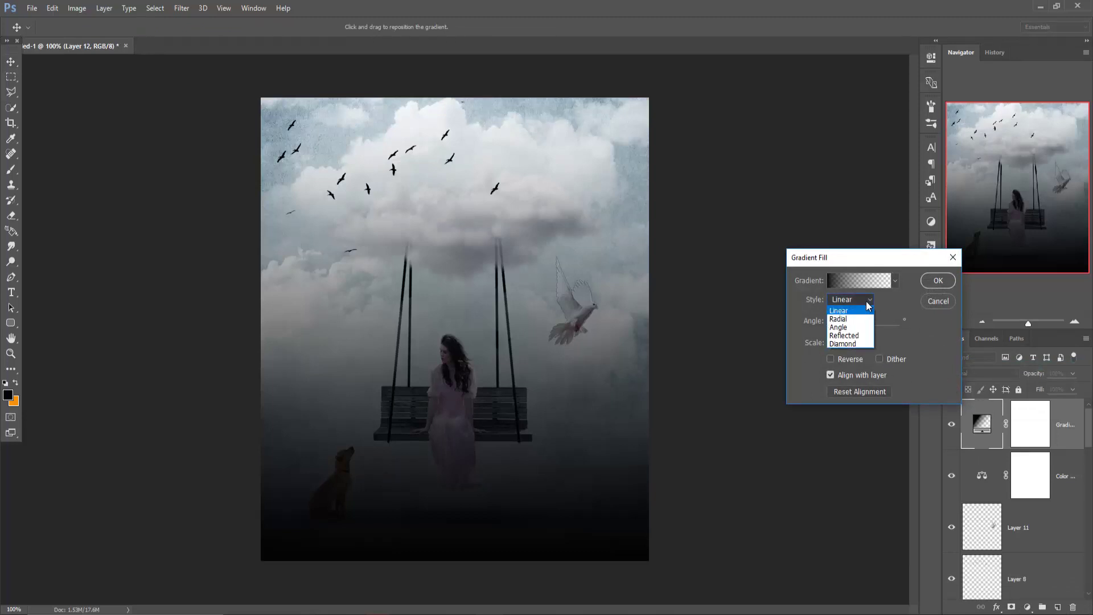
{"action": "left_click", "coordinate": [857, 320]}
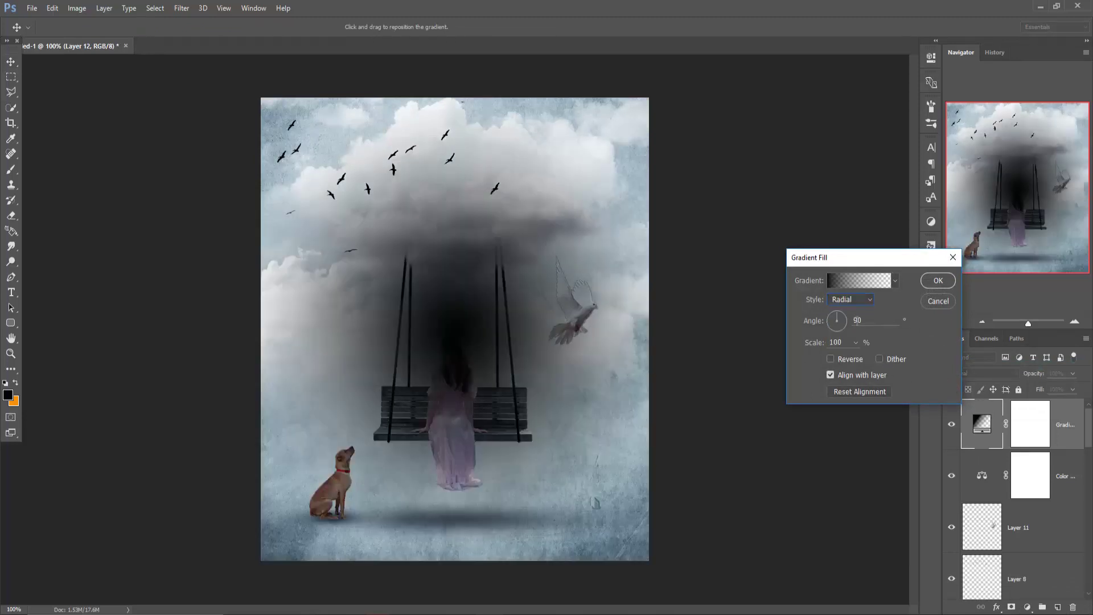
{"action": "left_click", "coordinate": [831, 359]}
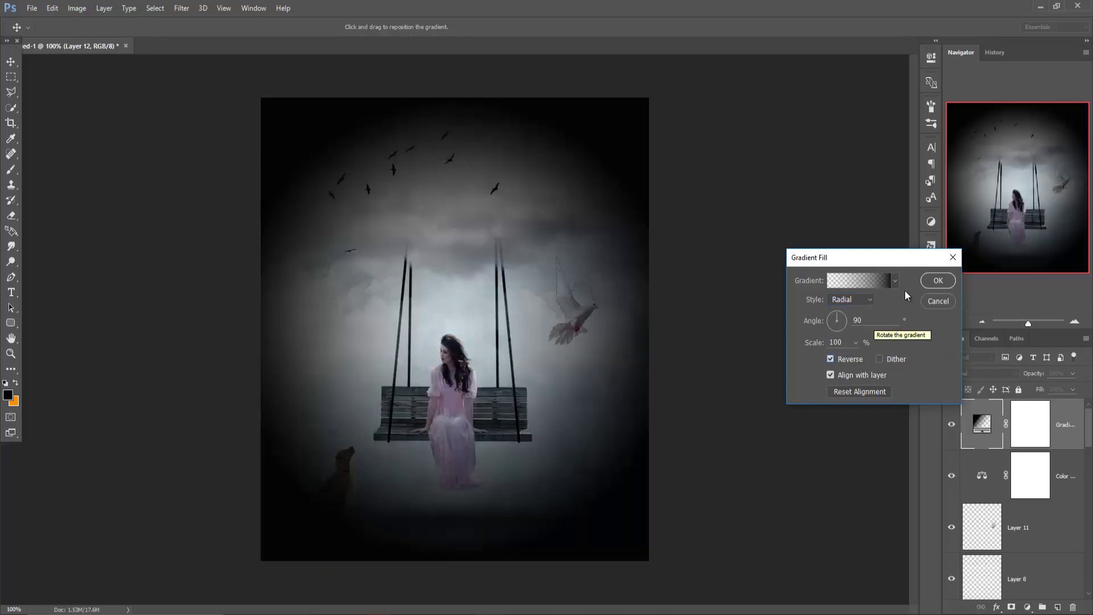
Apply the Blue gradient preset and turn off Reverse for a white centre with blue edges.
{"action": "left_click", "coordinate": [866, 280]}
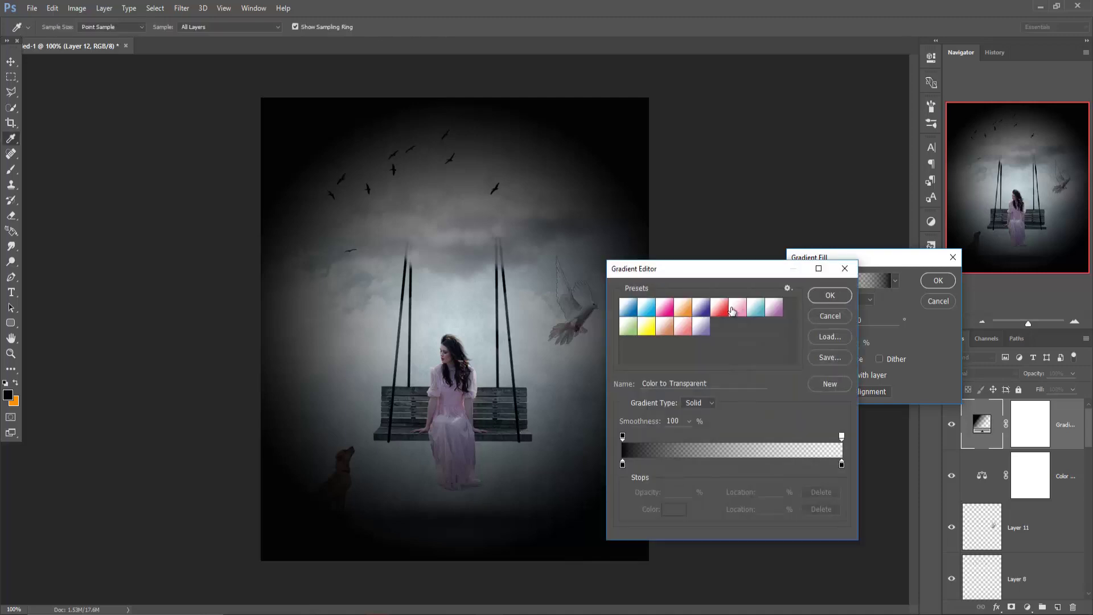
{"action": "left_click", "coordinate": [639, 310]}
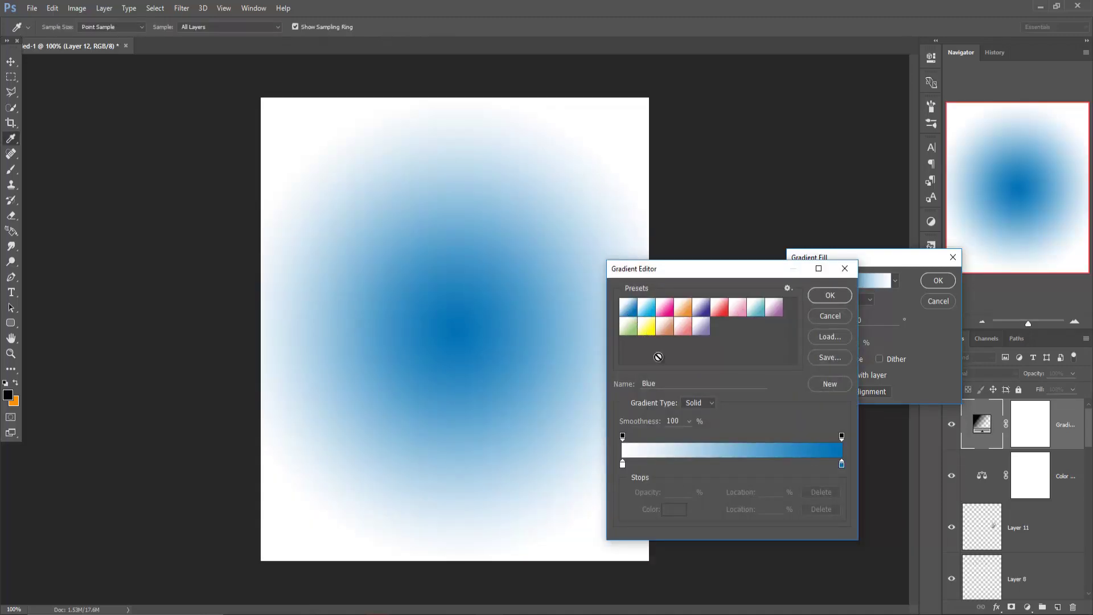
{"action": "left_click", "coordinate": [829, 298]}
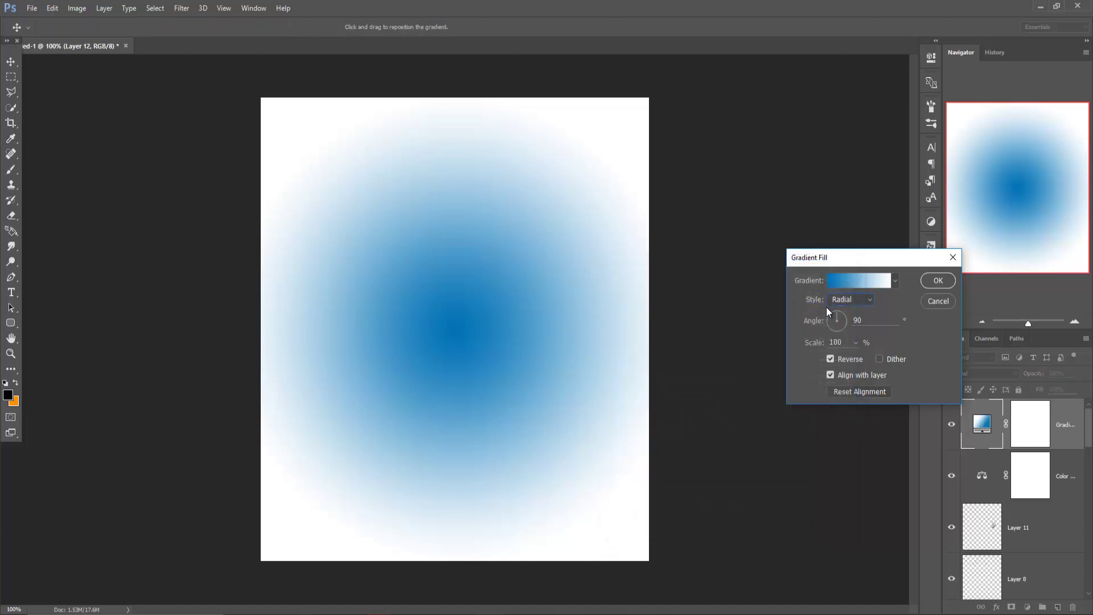
{"action": "left_click", "coordinate": [832, 357]}
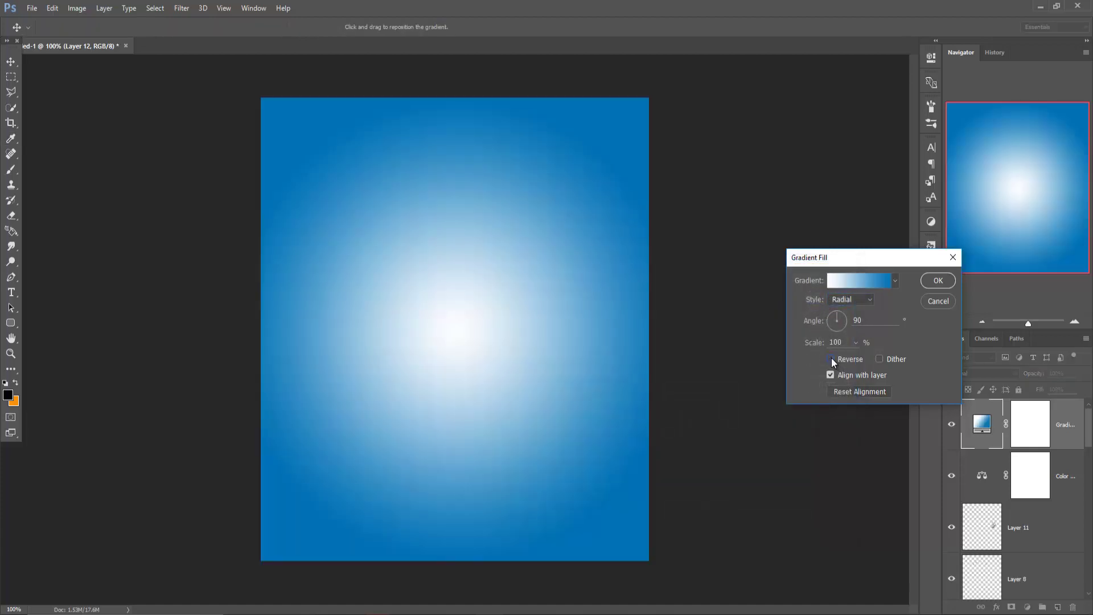
{"action": "left_click", "coordinate": [864, 284]}
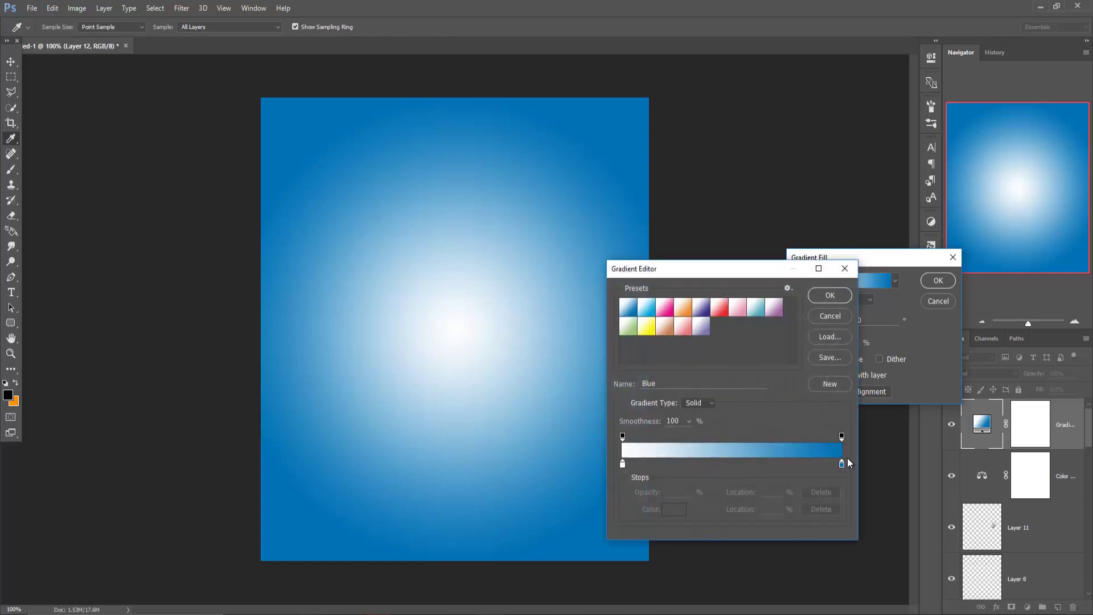
Change the gradient's right colour stop to dark blue-gray #1e3848.
{"action": "left_click", "coordinate": [842, 464]}
{"action": "left_click", "coordinate": [675, 509]}
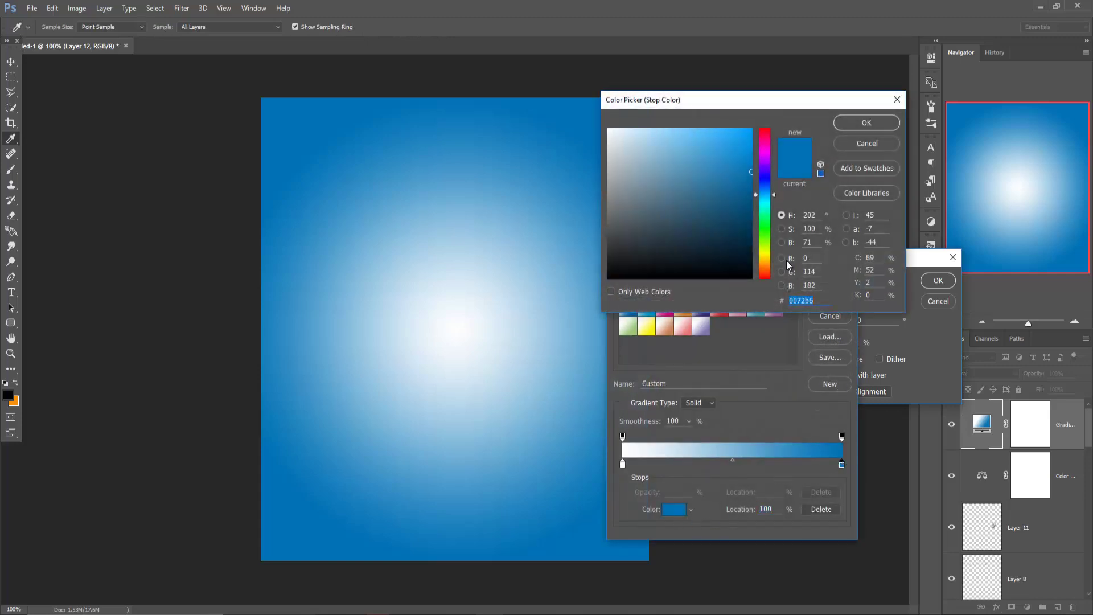
{"action": "left_click", "coordinate": [749, 234]}
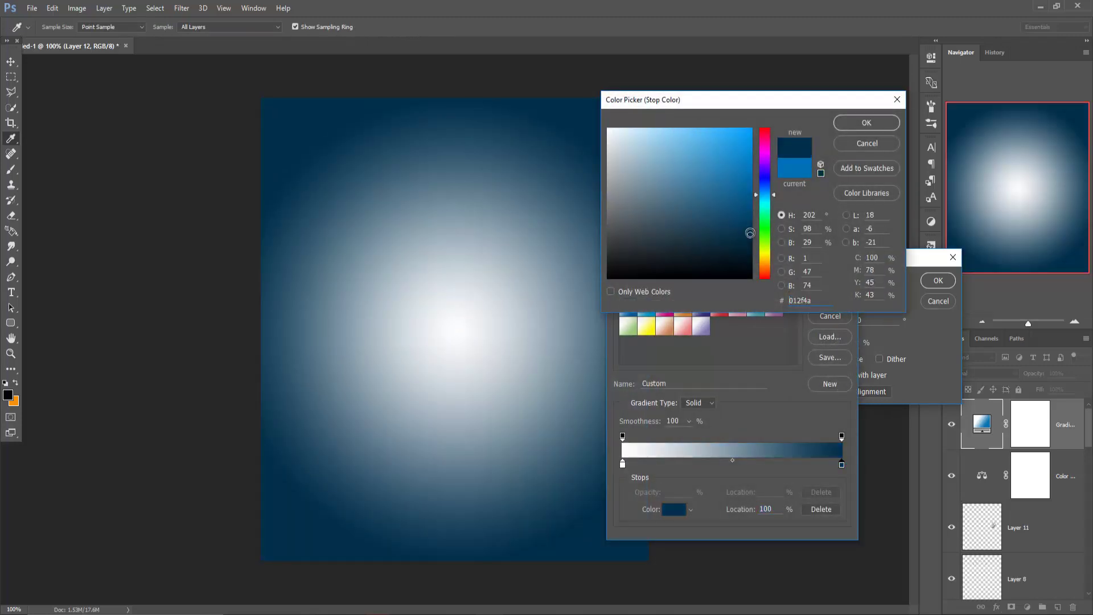
{"action": "left_click_drag", "start_coordinate": [751, 232], "coordinate": [691, 237]}
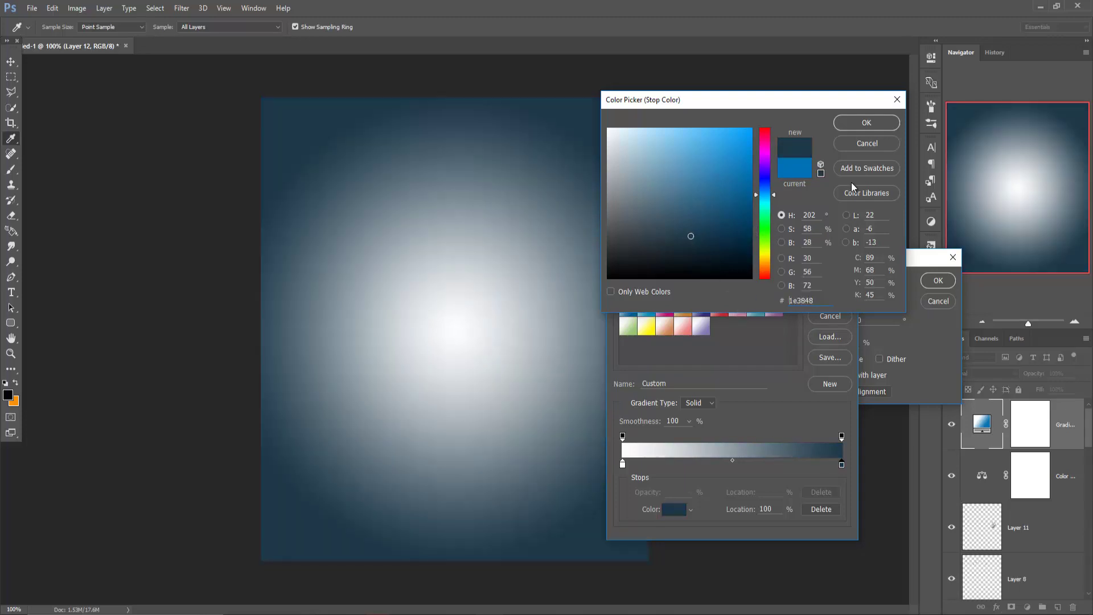
{"action": "left_click", "coordinate": [858, 124]}
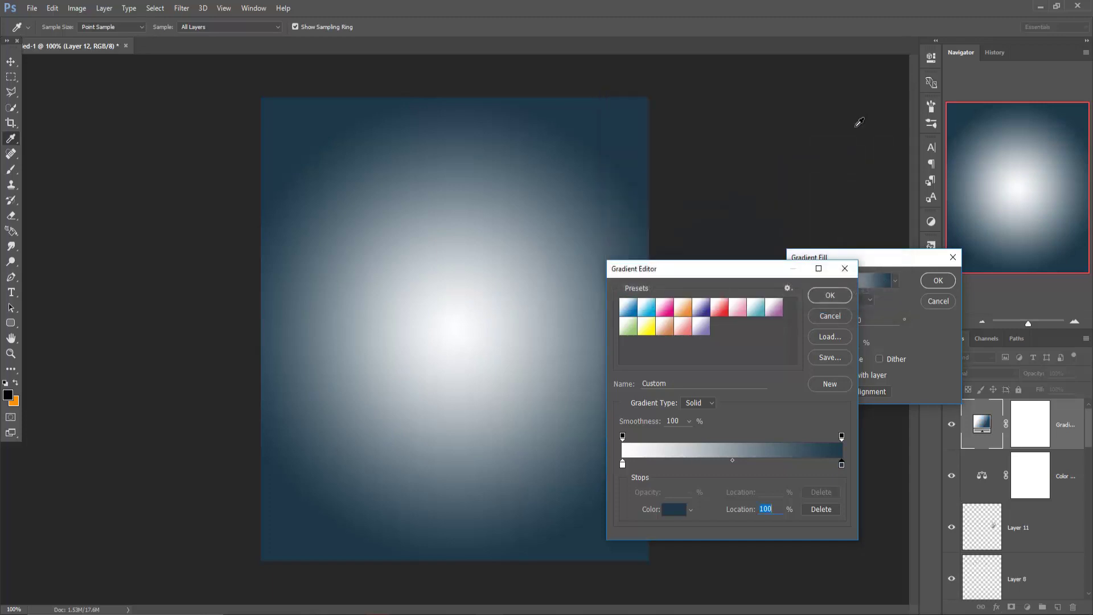
{"action": "left_click", "coordinate": [831, 296]}
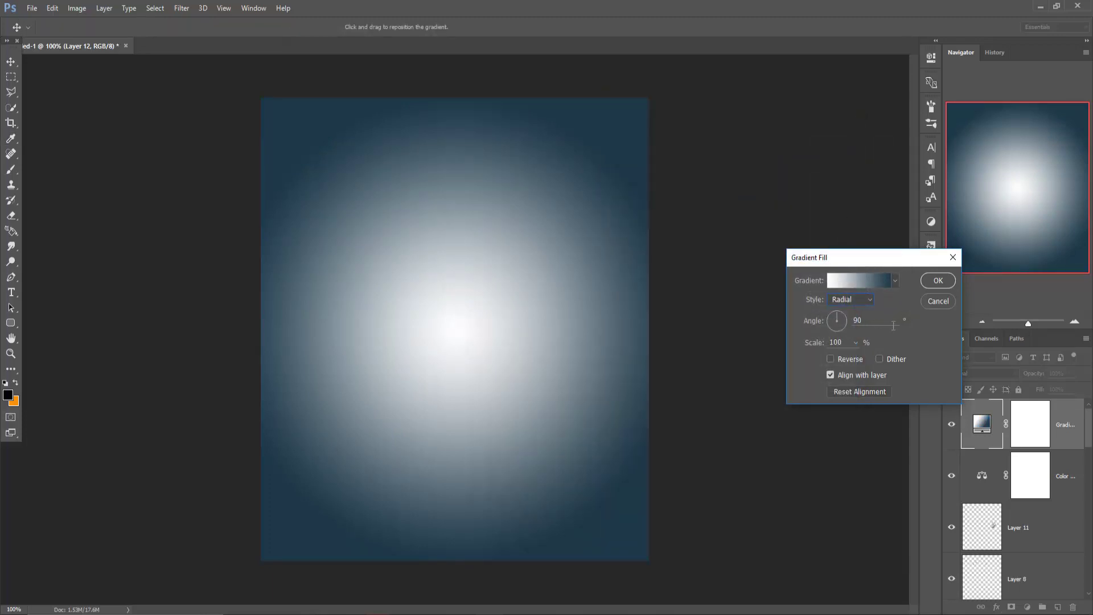
Scale the gradient fill to 144% and move Gradient Fill 1 just above Layer 1.
{"action": "left_click", "coordinate": [855, 342]}
{"action": "left_click_drag", "start_coordinate": [856, 358], "coordinate": [857, 358]}
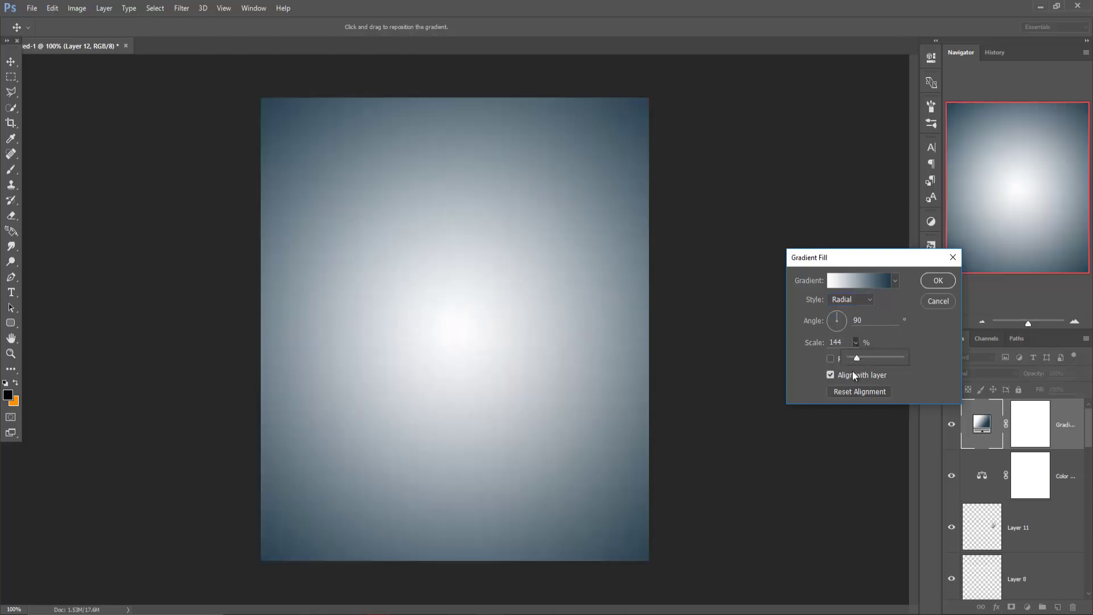
{"action": "left_click", "coordinate": [942, 282]}
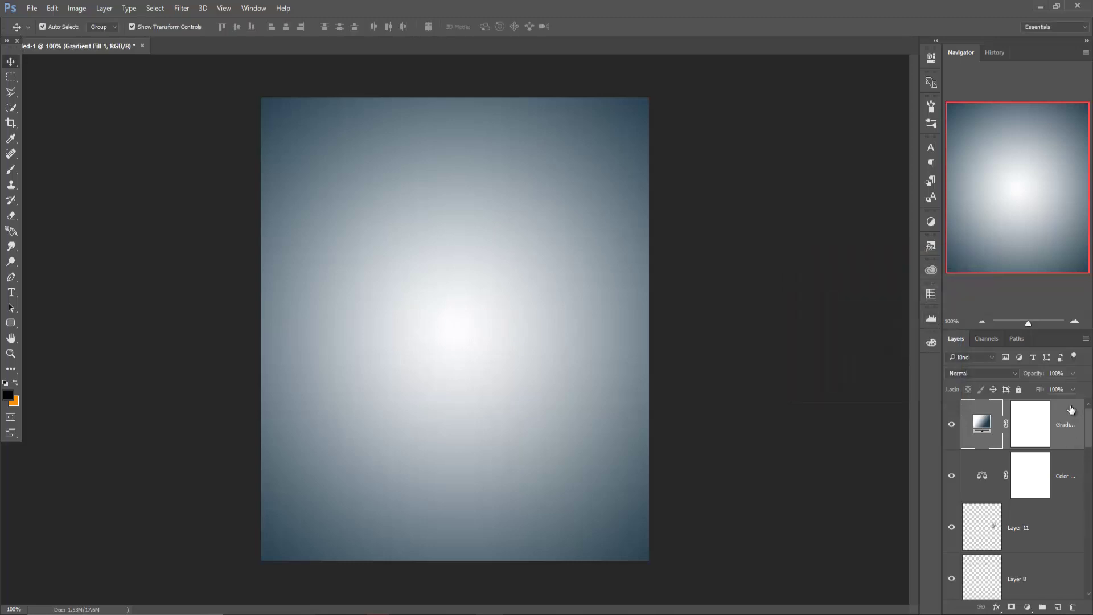
{"action": "scroll", "coordinate": [1071, 410], "scroll_direction": "down", "scroll_amount": 5}
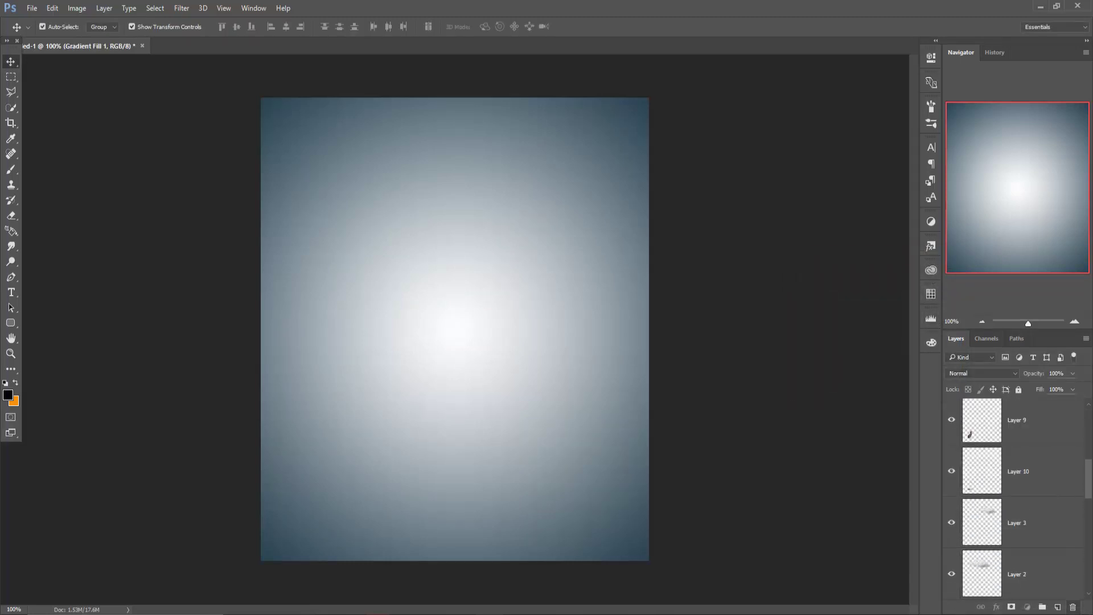
{"action": "left_click_drag", "start_coordinate": [1071, 592], "coordinate": [1072, 475]}
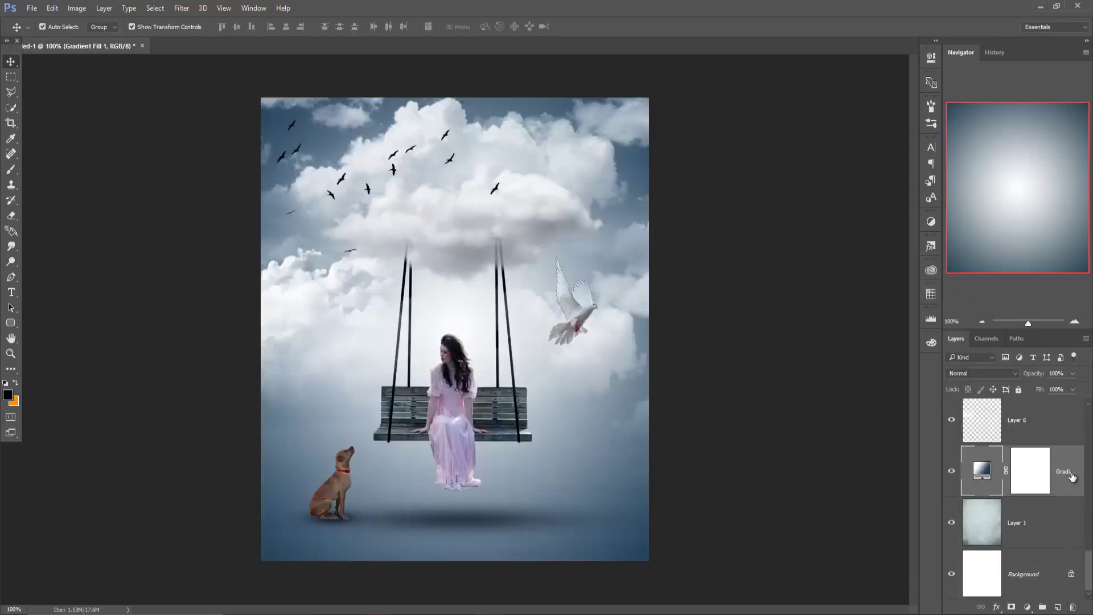
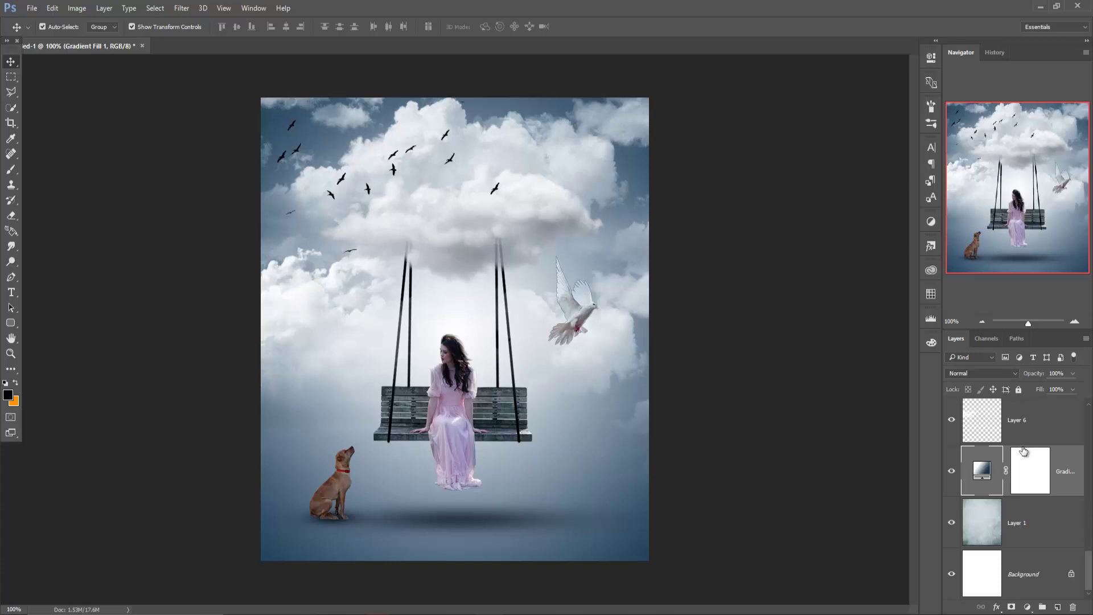
Lower the Gradient Fill layer's opacity to 66% and select the Color Balance layer.
{"action": "left_click", "coordinate": [1071, 374]}
{"action": "left_click_drag", "start_coordinate": [1068, 386], "coordinate": [1054, 386]}
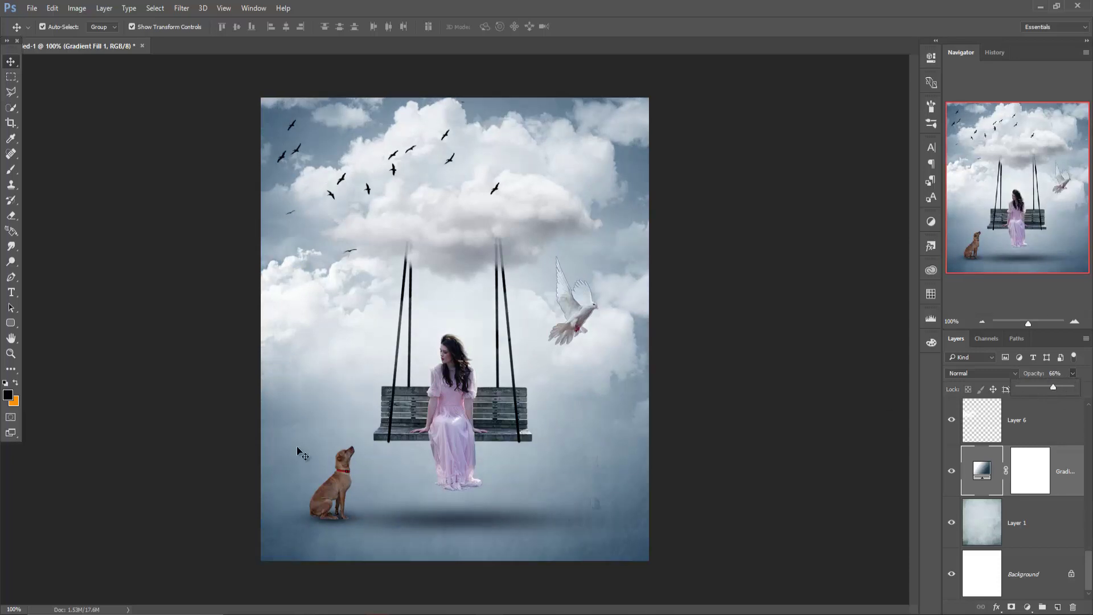
{"action": "left_click", "coordinate": [16, 69]}
{"action": "scroll", "coordinate": [1066, 438], "scroll_direction": "up", "scroll_amount": 3}
{"action": "scroll", "coordinate": [1063, 427], "scroll_direction": "up", "scroll_amount": 2}
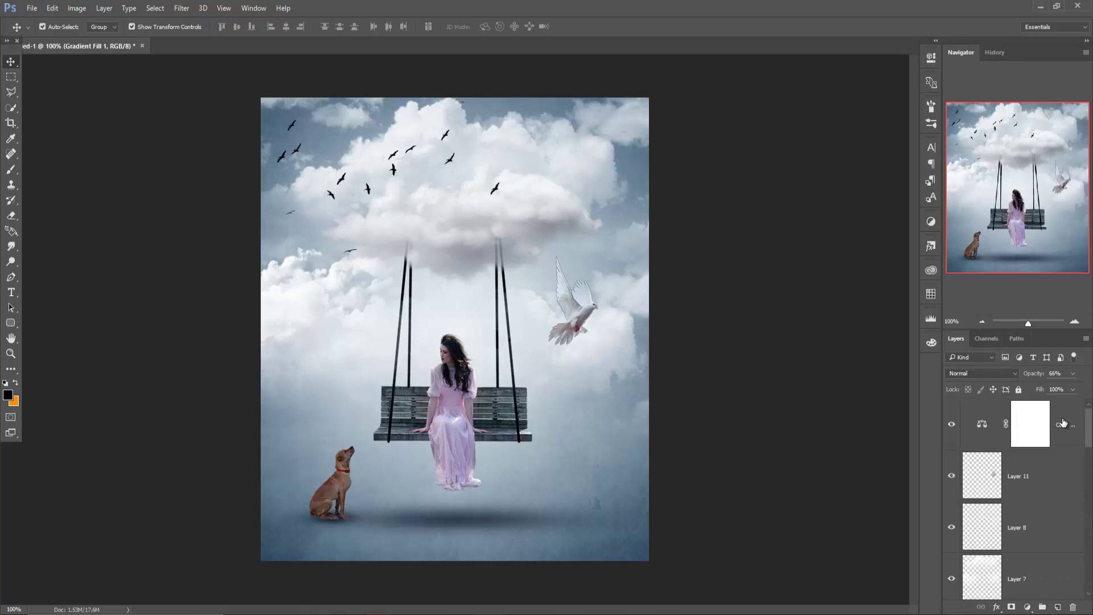
{"action": "left_click", "coordinate": [1063, 425]}
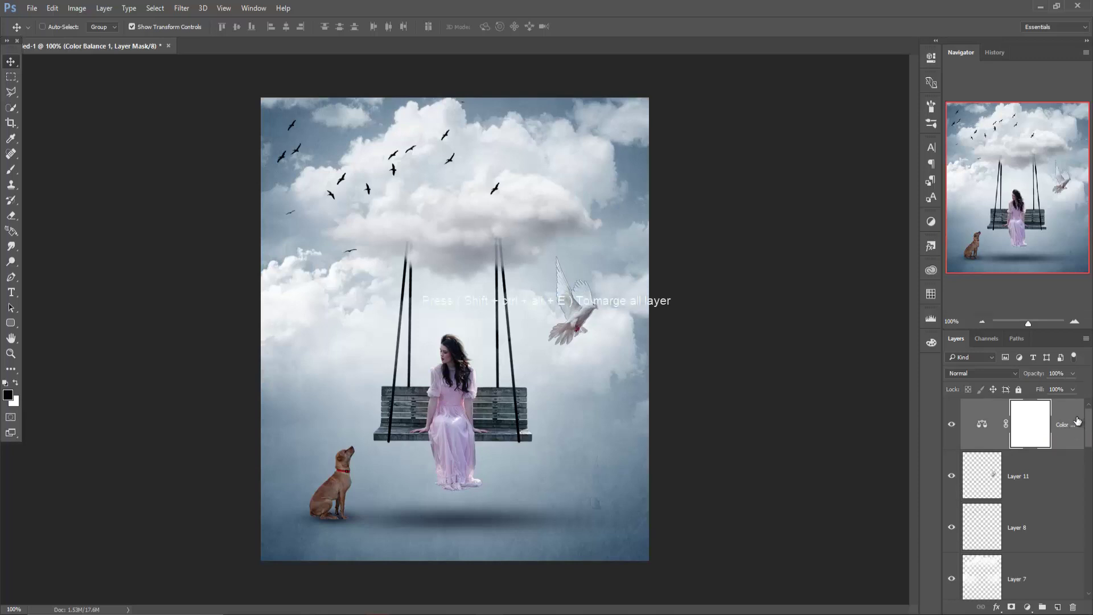
Merge all visible layers into Layer 12 with Ctrl+Shift+Alt+E and duplicate it.
{"action": "key", "text": "ctrl+shift+alt+e"}
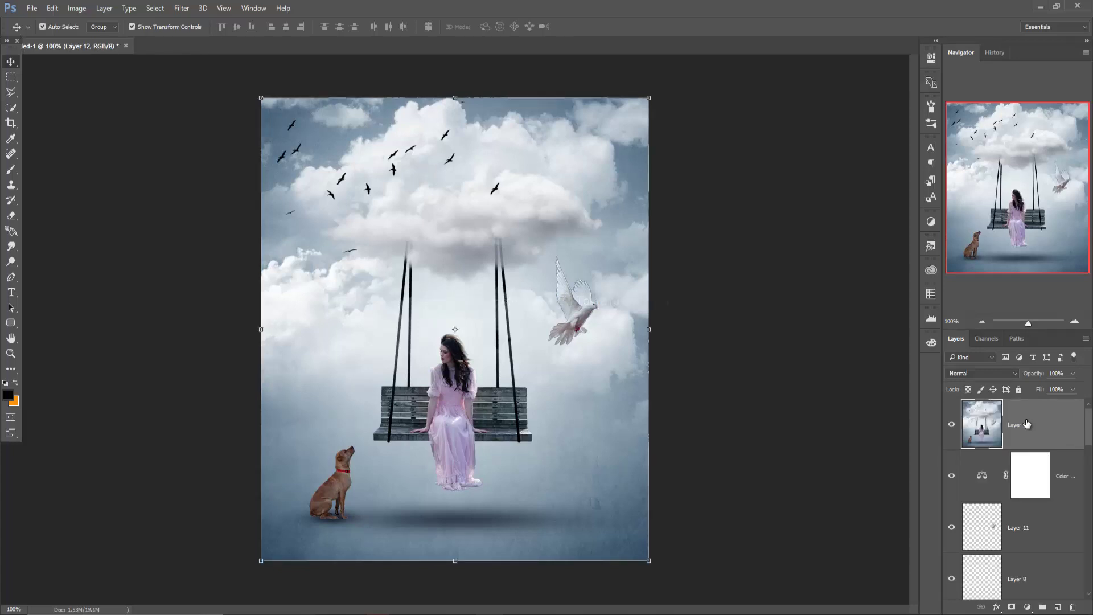
{"action": "right_click", "coordinate": [1044, 414]}
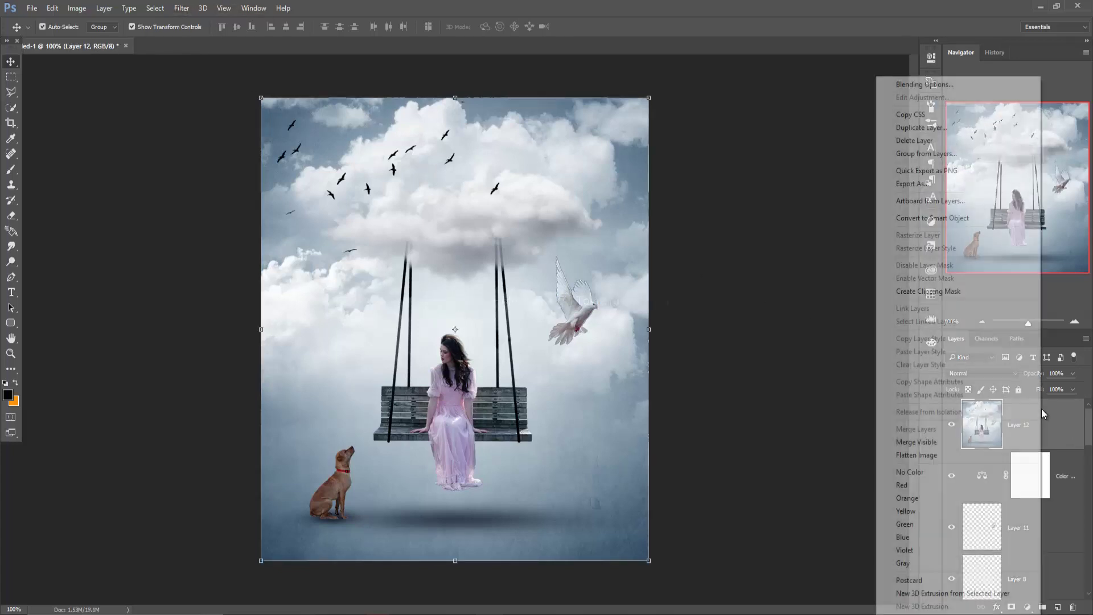
{"action": "left_click", "coordinate": [914, 128]}
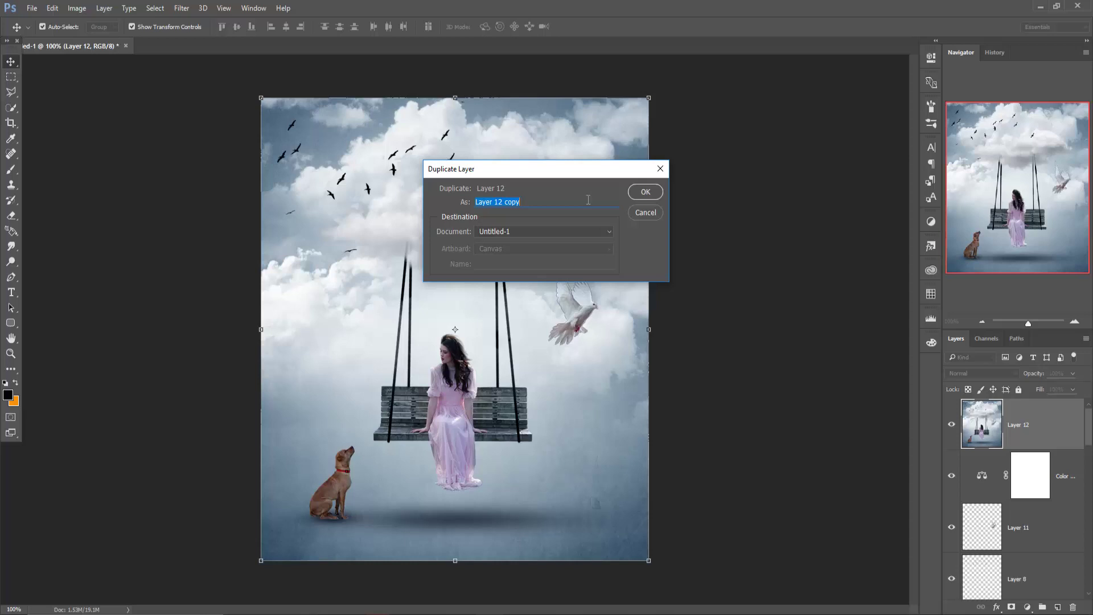
{"action": "left_click", "coordinate": [645, 193]}
In the Camera Raw Filter, set the sharpening amount to 52.
{"action": "left_click", "coordinate": [181, 8]}
{"action": "left_click", "coordinate": [209, 81]}
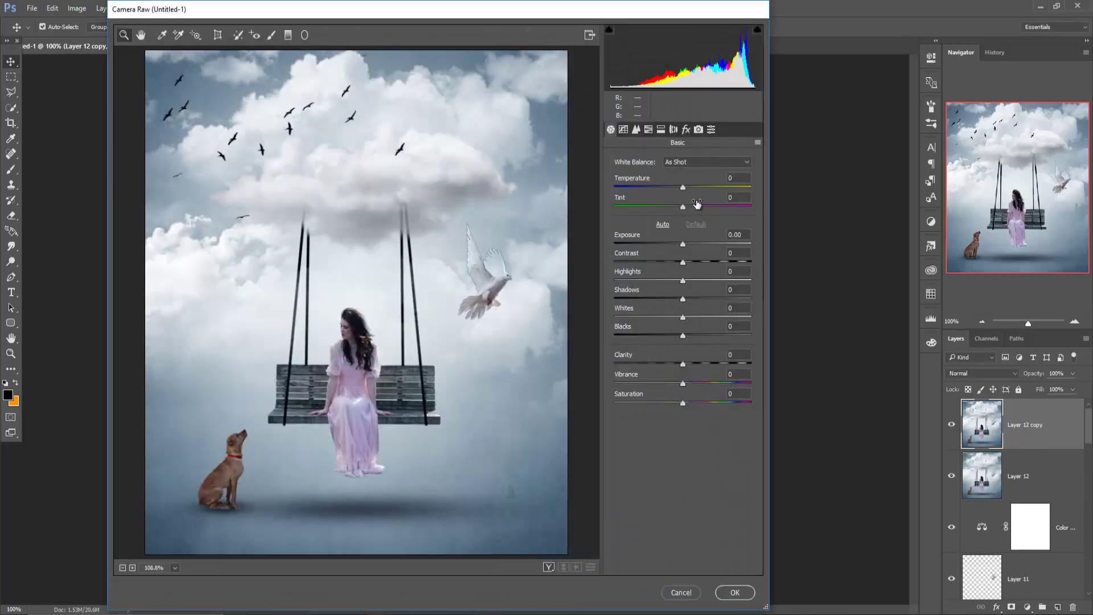
{"action": "left_click", "coordinate": [634, 131]}
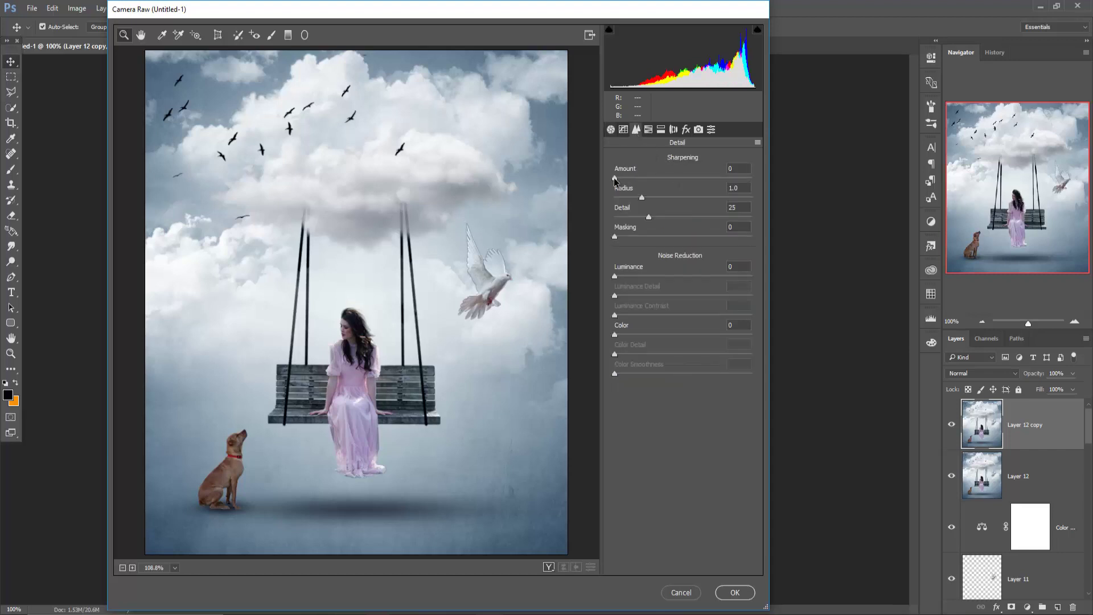
{"action": "left_click_drag", "start_coordinate": [614, 180], "coordinate": [662, 180]}
Split-tone with a lightly saturated warm highlight hue and blue shadow hue.
{"action": "left_click", "coordinate": [663, 130]}
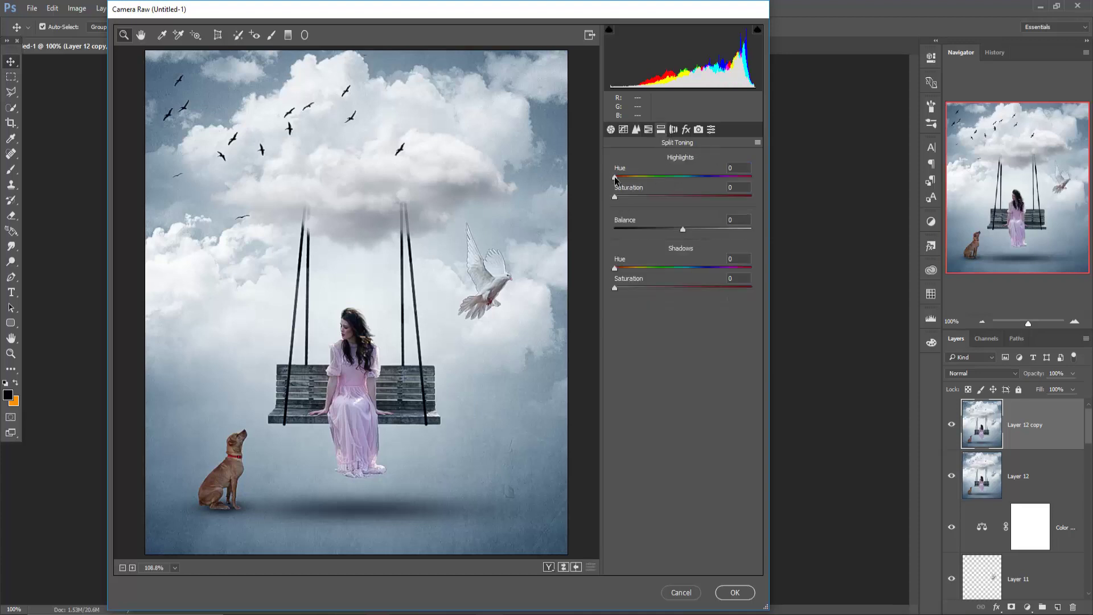
{"action": "left_click_drag", "start_coordinate": [615, 178], "coordinate": [633, 178]}
{"action": "left_click_drag", "start_coordinate": [615, 197], "coordinate": [633, 197]}
{"action": "left_click_drag", "start_coordinate": [615, 268], "coordinate": [695, 269]}
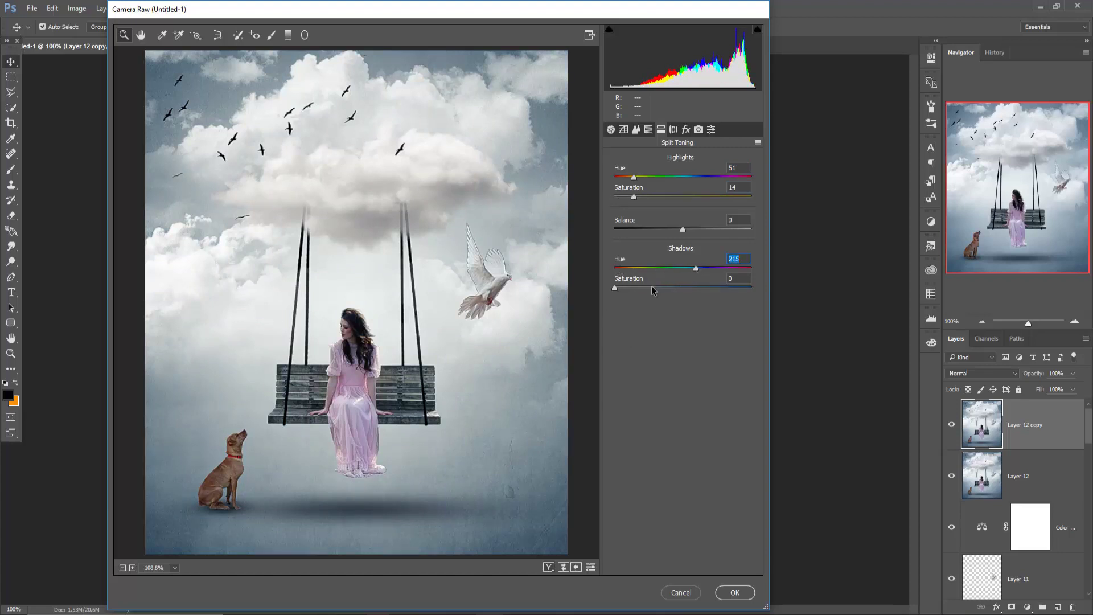
{"action": "left_click_drag", "start_coordinate": [615, 289], "coordinate": [637, 286]}
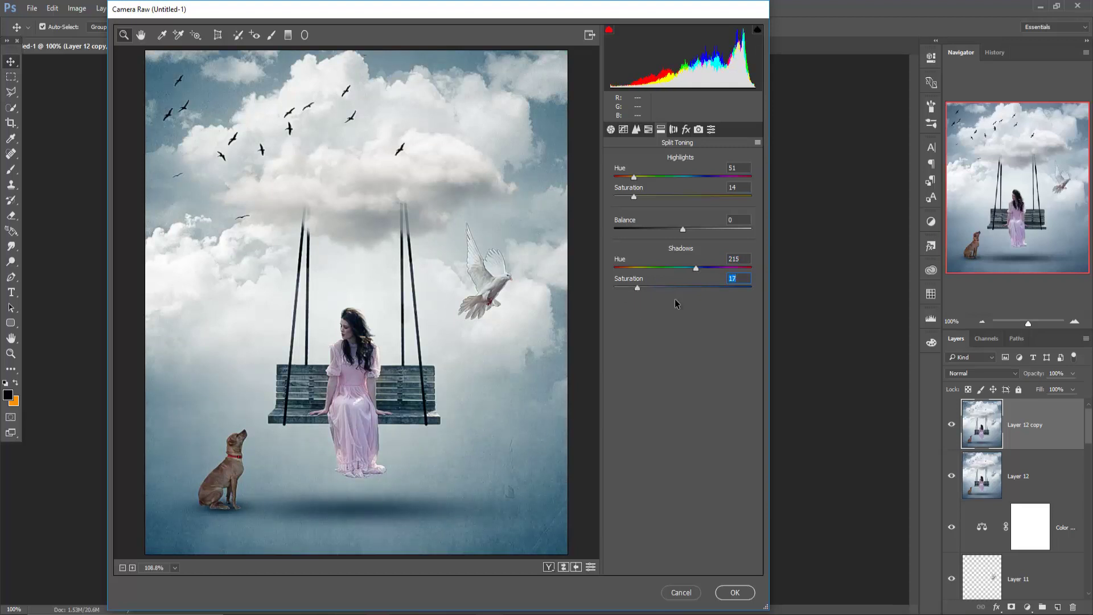
Add a subtle dark Post Crop Vignette and apply the Camera Raw adjustments.
{"action": "left_click", "coordinate": [685, 129]}
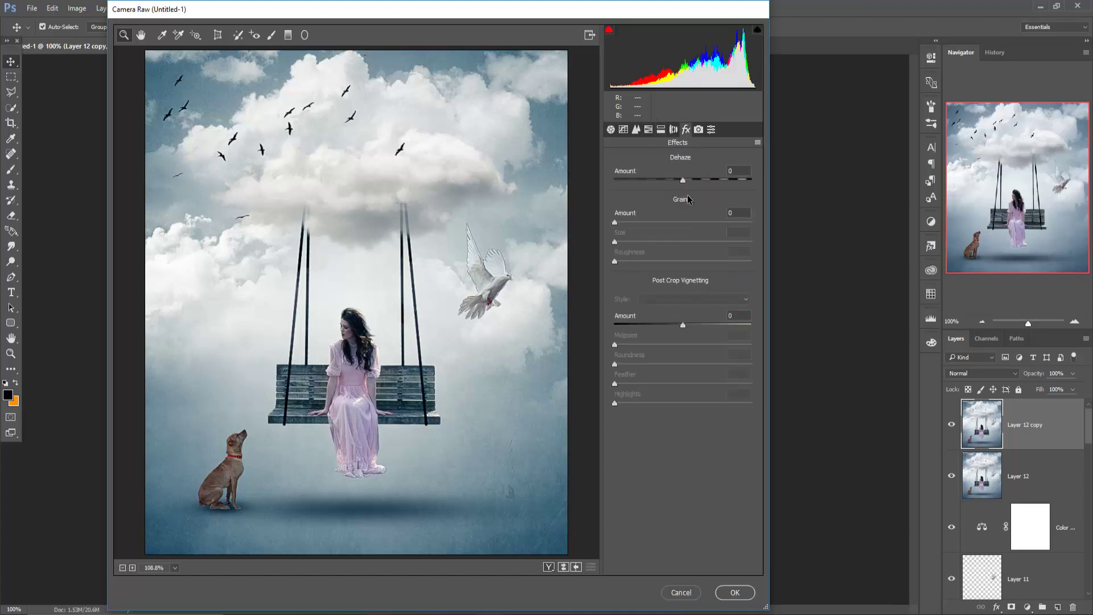
{"action": "left_click_drag", "start_coordinate": [682, 324], "coordinate": [675, 326]}
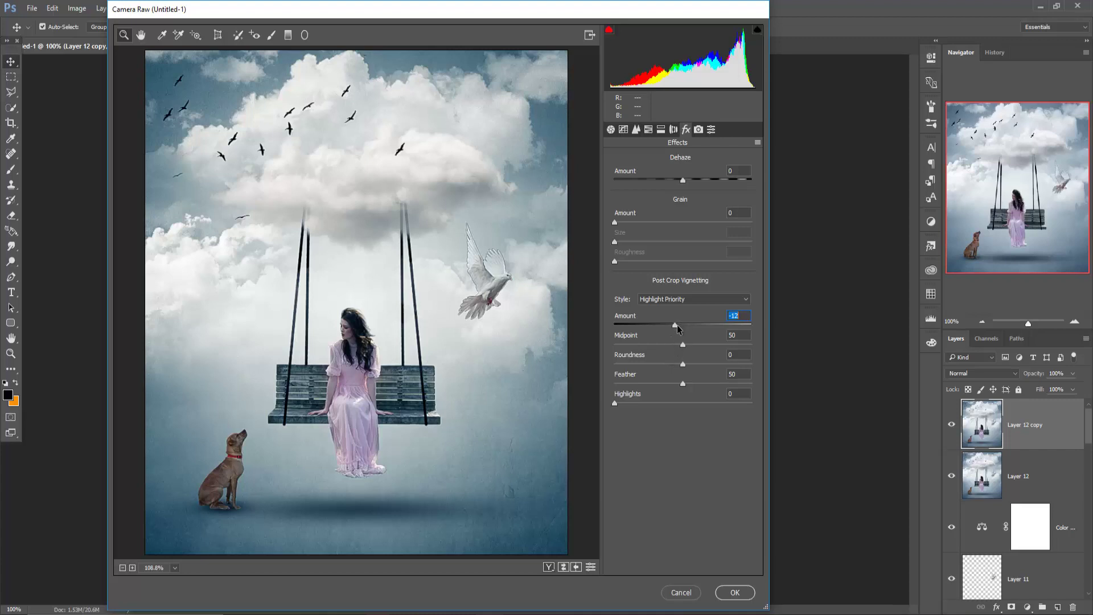
{"action": "left_click_drag", "start_coordinate": [677, 327], "coordinate": [675, 328]}
{"action": "left_click", "coordinate": [740, 596]}
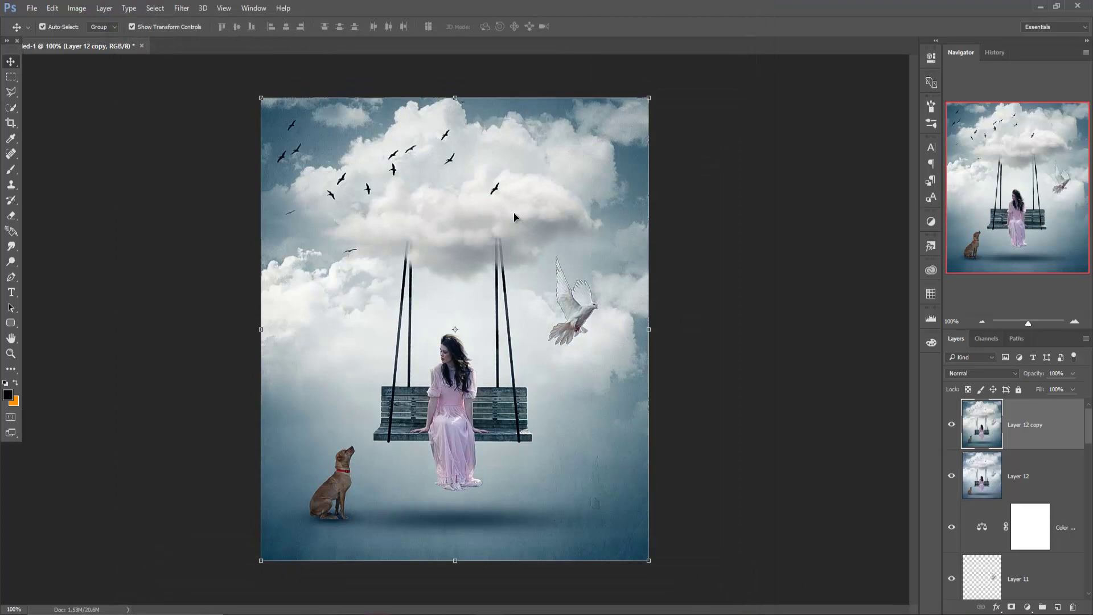
Apply Color Efex Pro 4 Cross Processing with Highlights 15% and Strength 13%.
{"action": "left_click", "coordinate": [182, 8]}
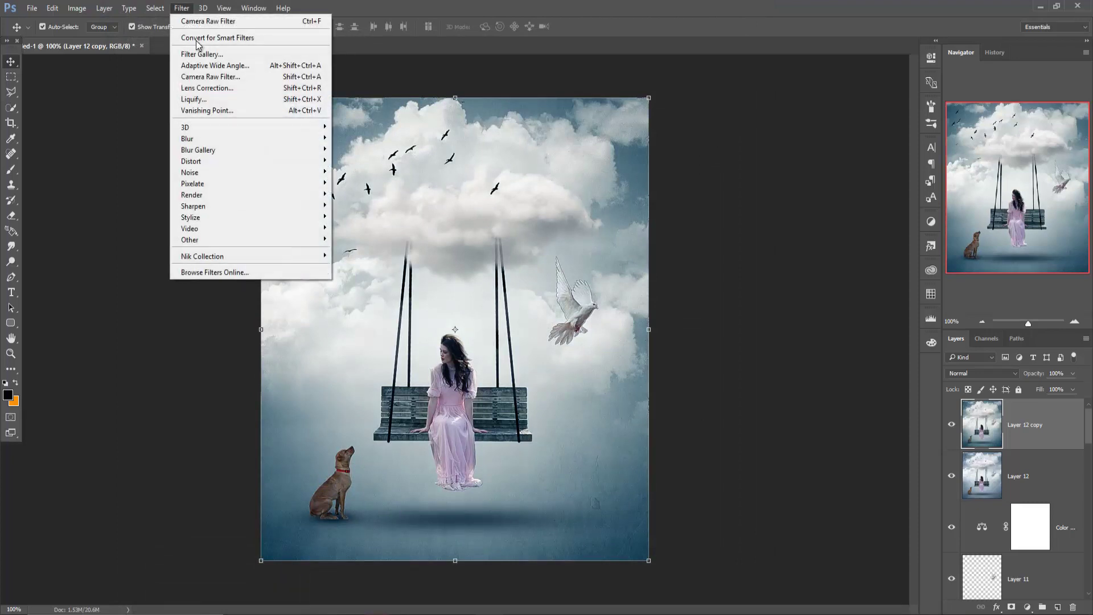
{"action": "mouse_move", "coordinate": [203, 256]}
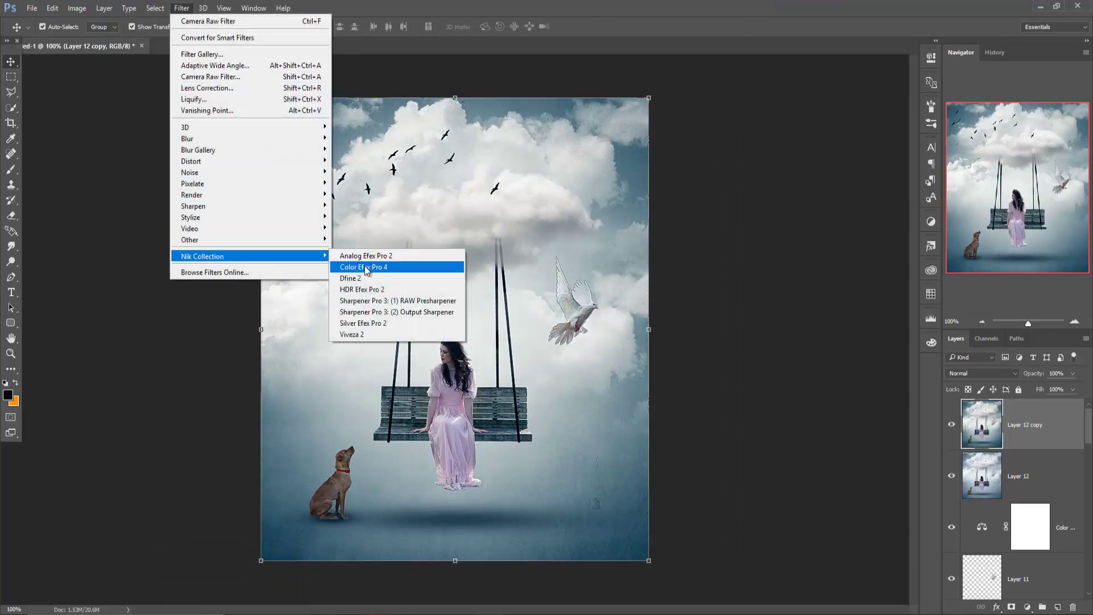
{"action": "left_click", "coordinate": [365, 267]}
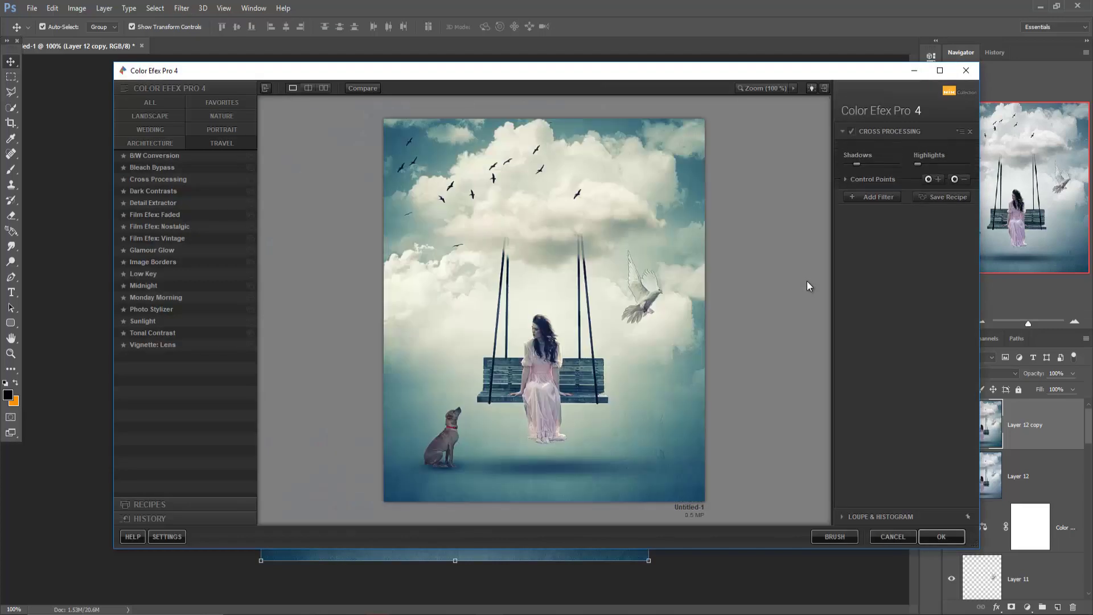
{"action": "left_click_drag", "start_coordinate": [918, 219], "coordinate": [926, 219]}
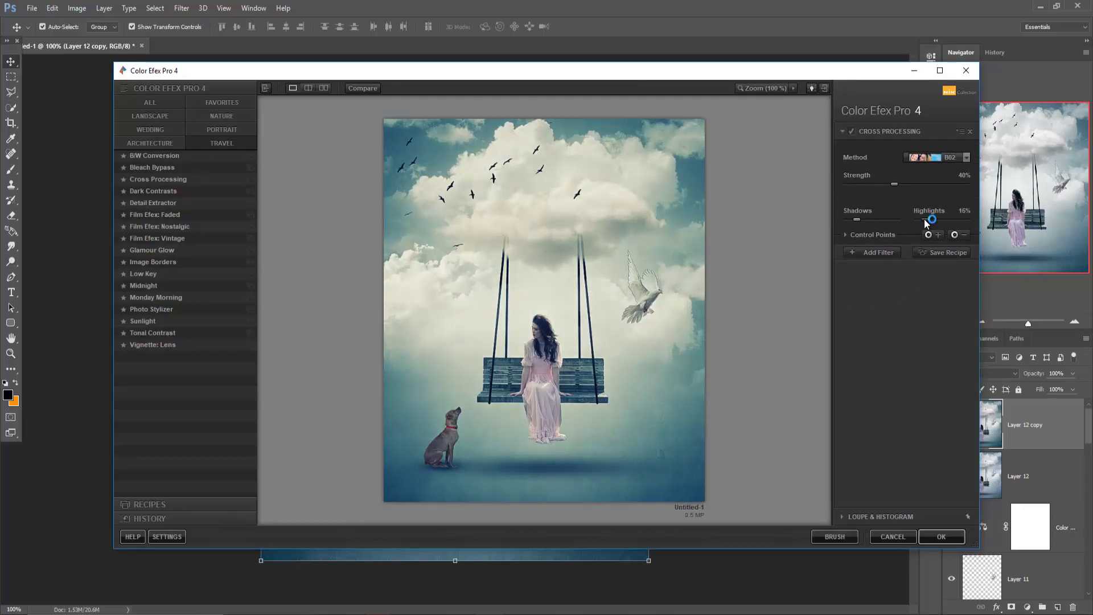
{"action": "left_click_drag", "start_coordinate": [894, 184], "coordinate": [867, 184]}
{"action": "left_click", "coordinate": [942, 537]}
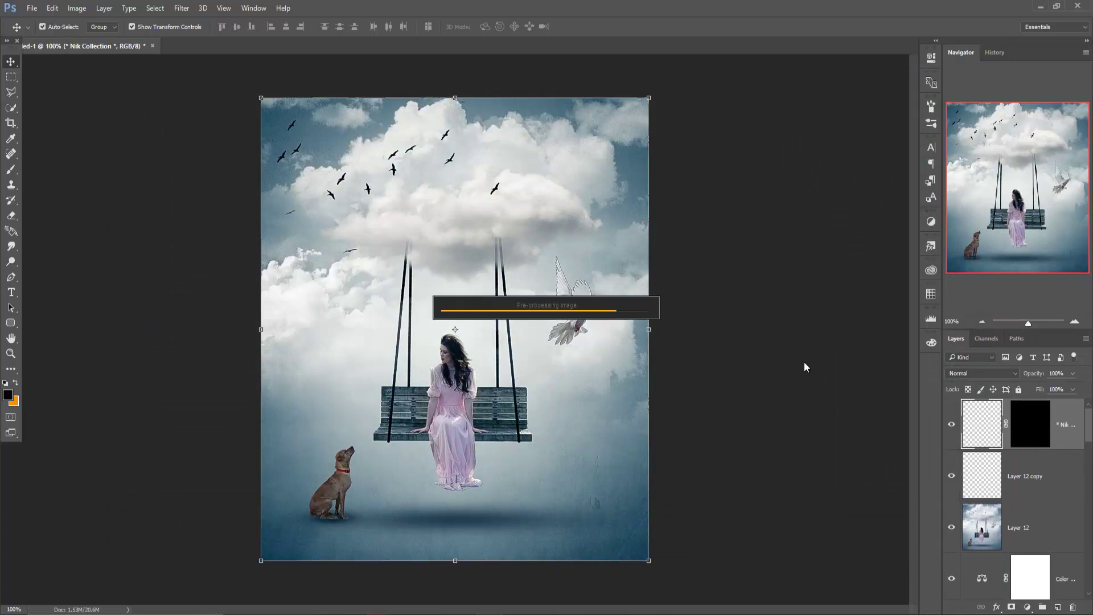
Add a Photo Filter adjustment layer with a custom dark green colour.
{"action": "left_click", "coordinate": [1027, 607]}
{"action": "left_click", "coordinate": [991, 502]}
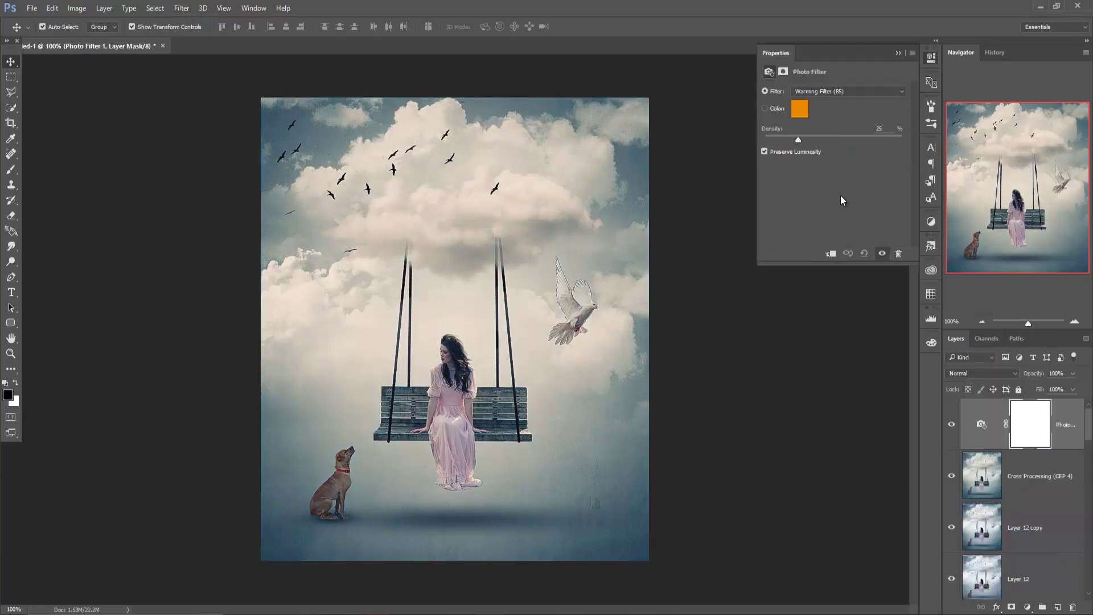
{"action": "left_click", "coordinate": [787, 139]}
{"action": "left_click", "coordinate": [800, 109]}
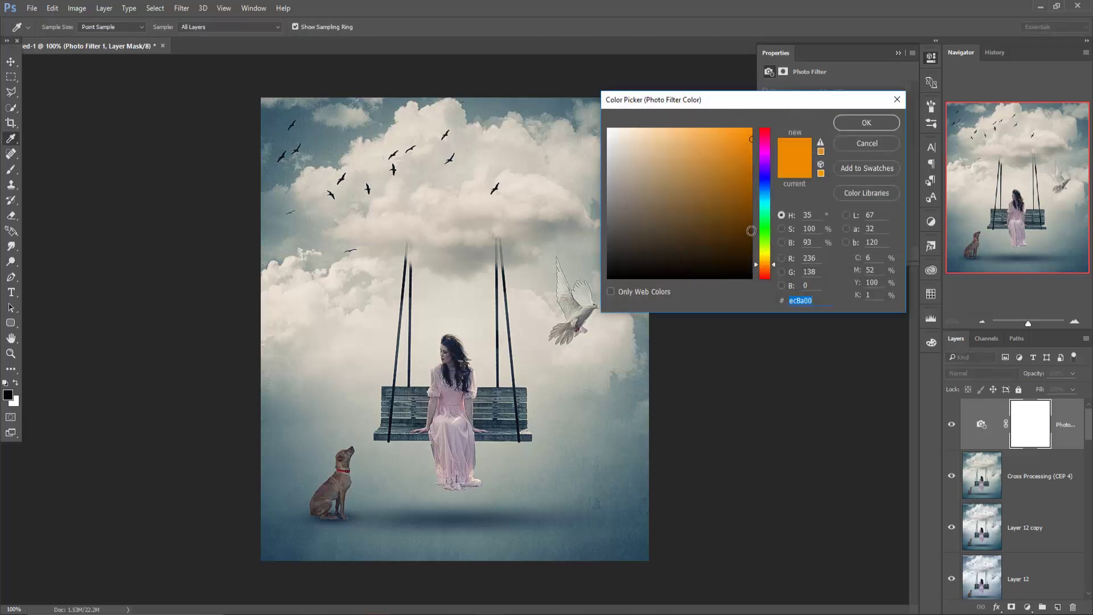
{"action": "left_click", "coordinate": [764, 225]}
{"action": "left_click", "coordinate": [749, 228]}
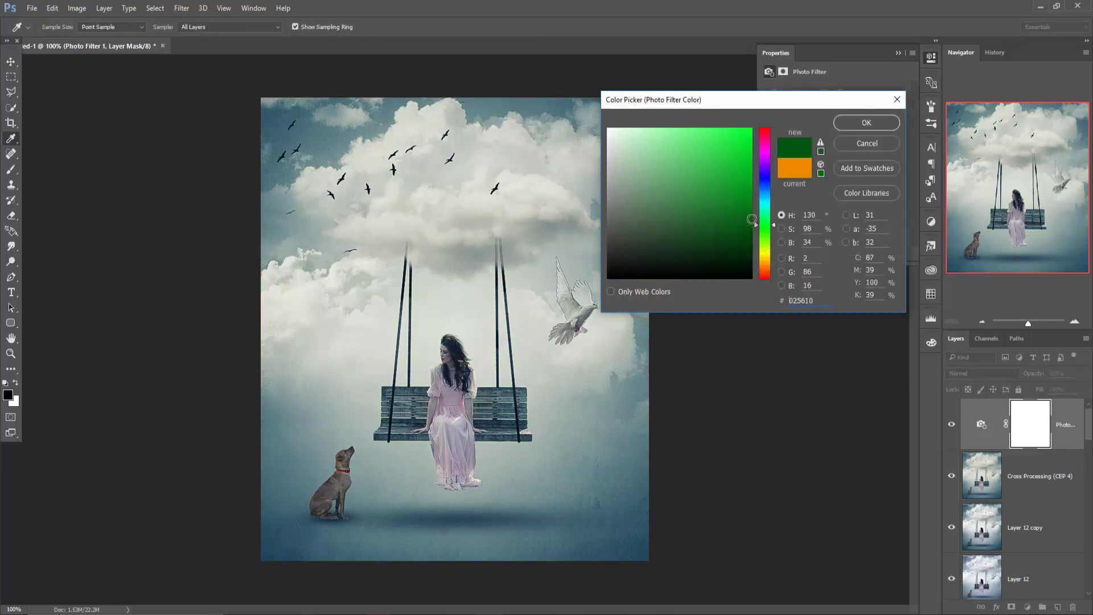
{"action": "left_click", "coordinate": [752, 219]}
{"action": "left_click", "coordinate": [850, 121]}
{"action": "left_click", "coordinate": [899, 52]}
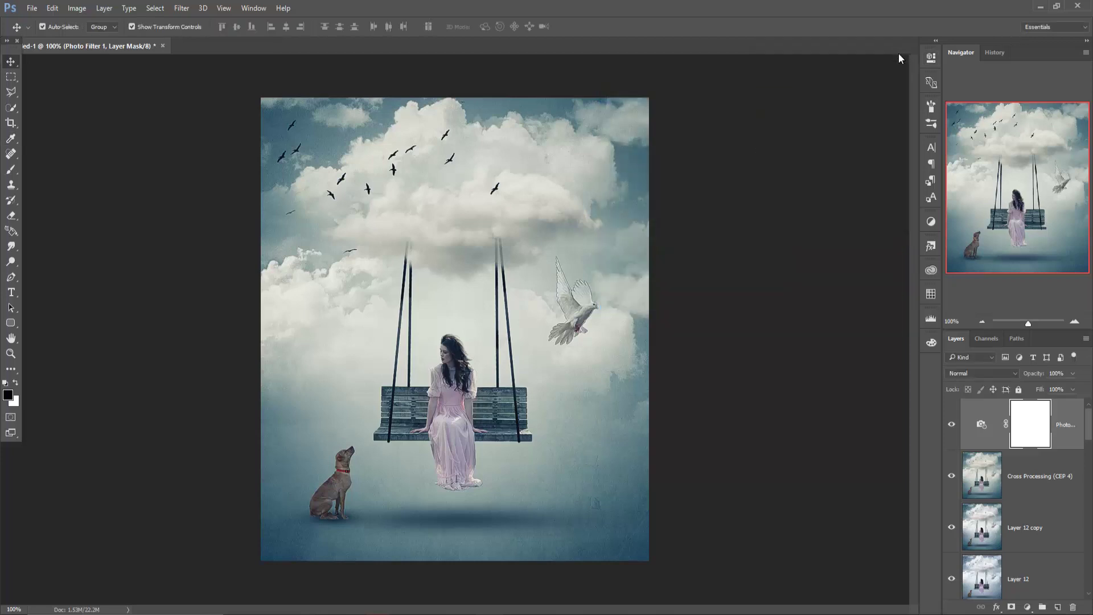
Select the Photo Filter layer and merge all visible layers into a new layer.
{"action": "left_click", "coordinate": [1065, 437]}
{"action": "key", "text": "ctrl+2"}
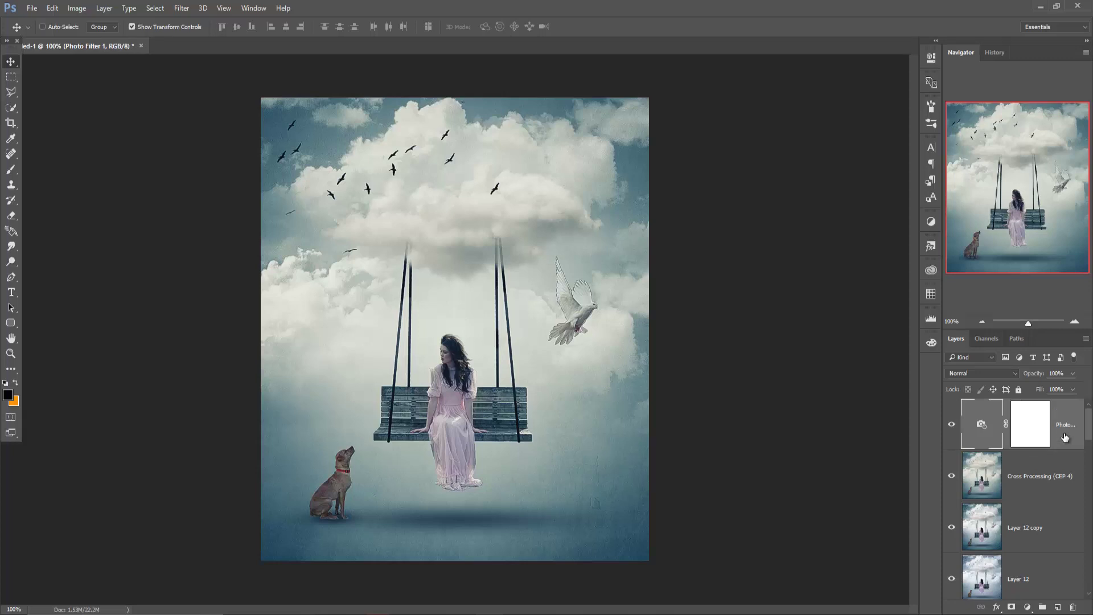
{"action": "key", "text": "ctrl+shift+alt+e"}
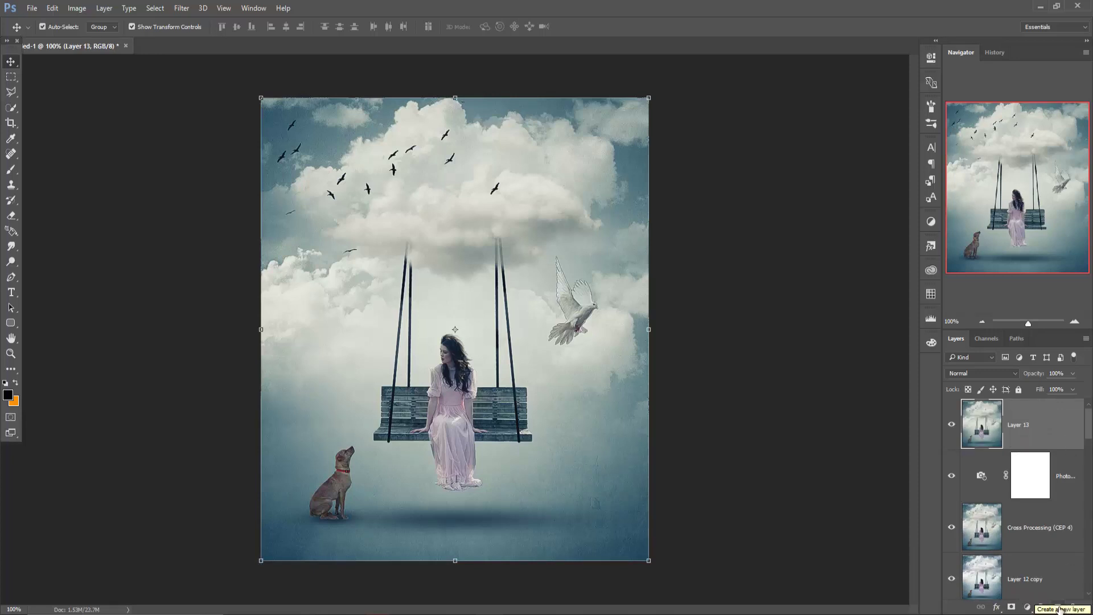
Add a new layer filled with 50% Gray.
{"action": "left_click", "coordinate": [1059, 607]}
{"action": "left_click", "coordinate": [53, 8]}
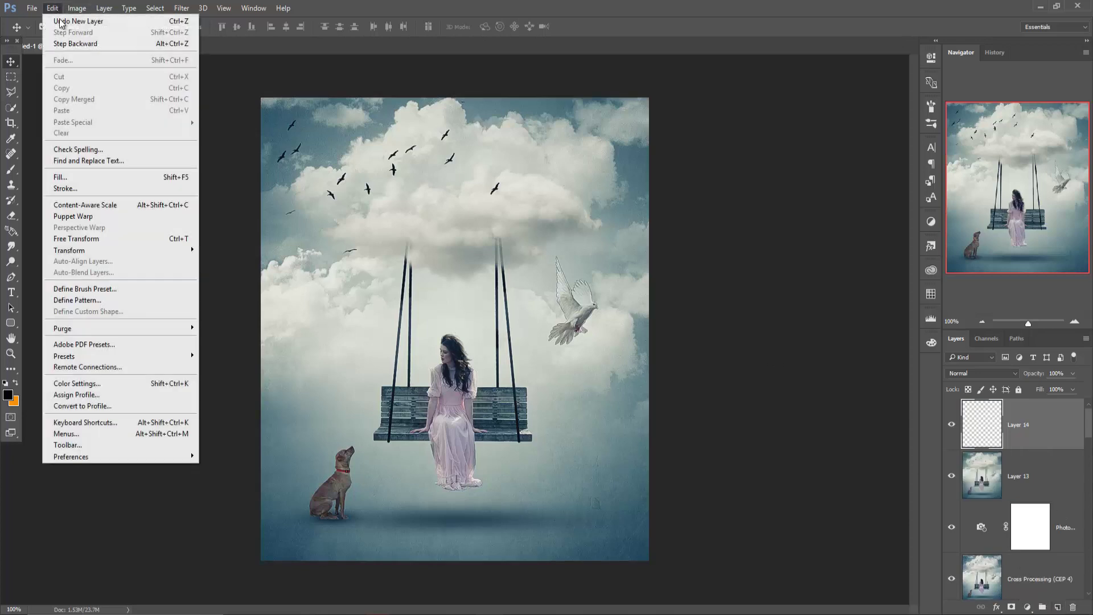
{"action": "left_click", "coordinate": [60, 177]}
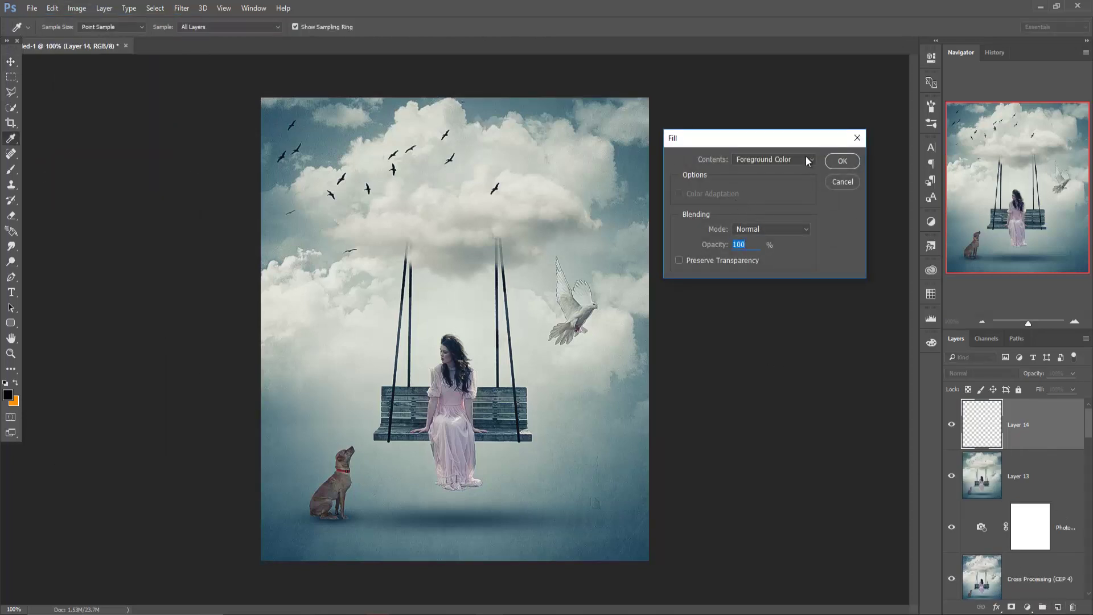
{"action": "left_click", "coordinate": [806, 160]}
{"action": "left_click", "coordinate": [736, 241]}
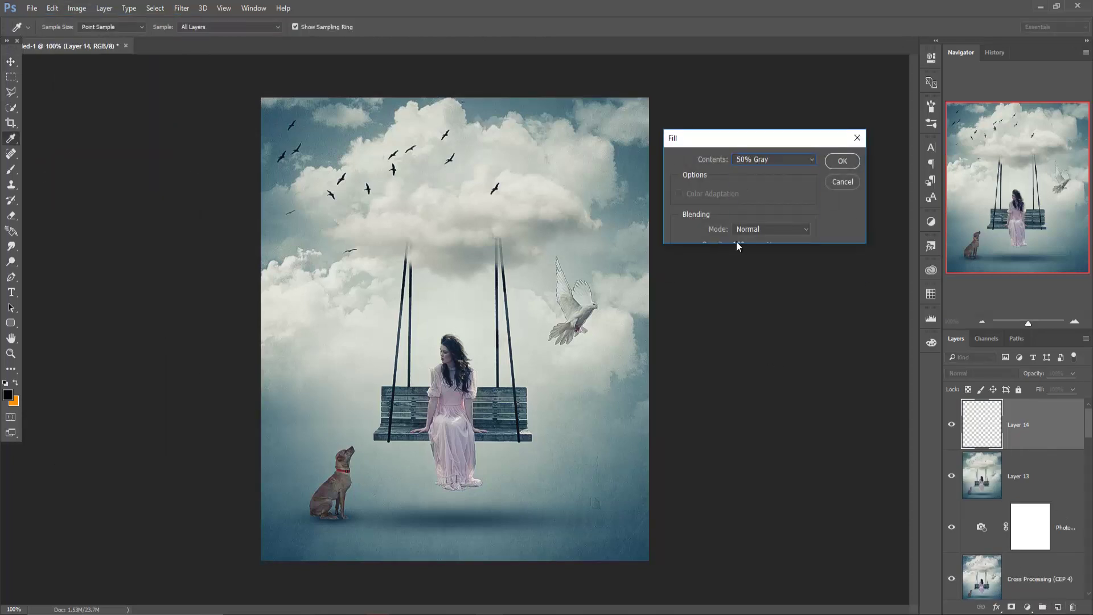
{"action": "left_click", "coordinate": [842, 161]}
Set the gray layer to Soft Light and merge all visible layers into a new top layer.
{"action": "left_click", "coordinate": [985, 373]}
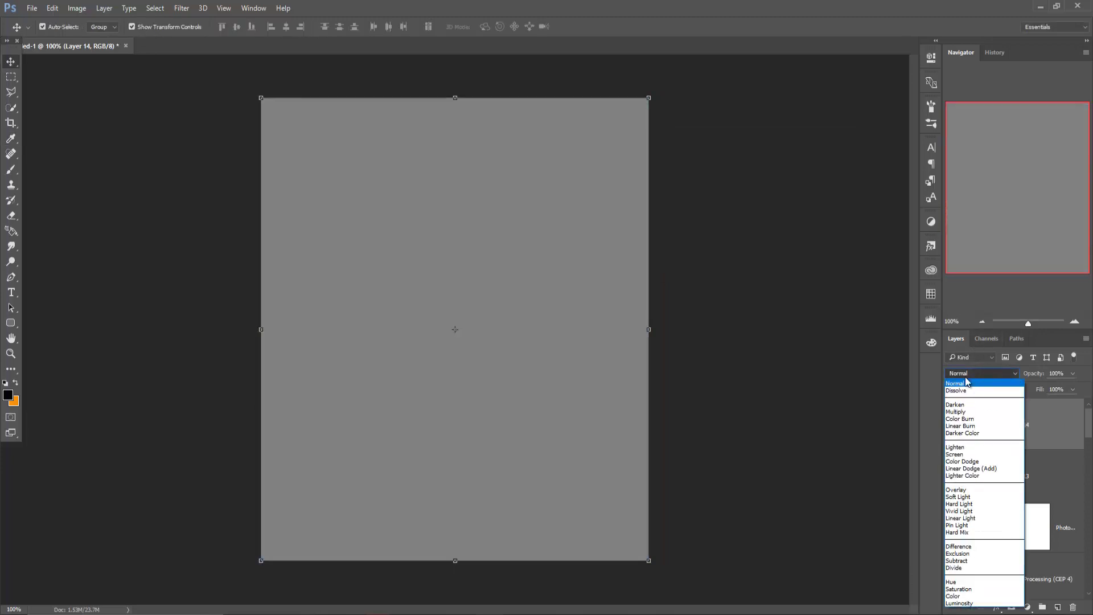
{"action": "left_click", "coordinate": [958, 496]}
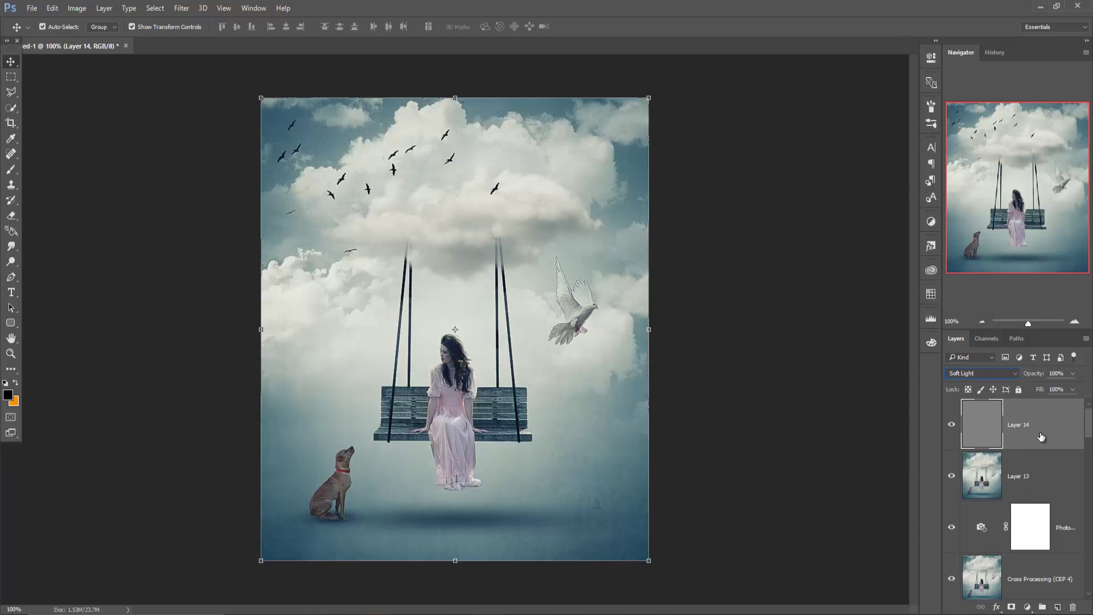
{"action": "key", "text": "ctrl+shift+alt+e"}
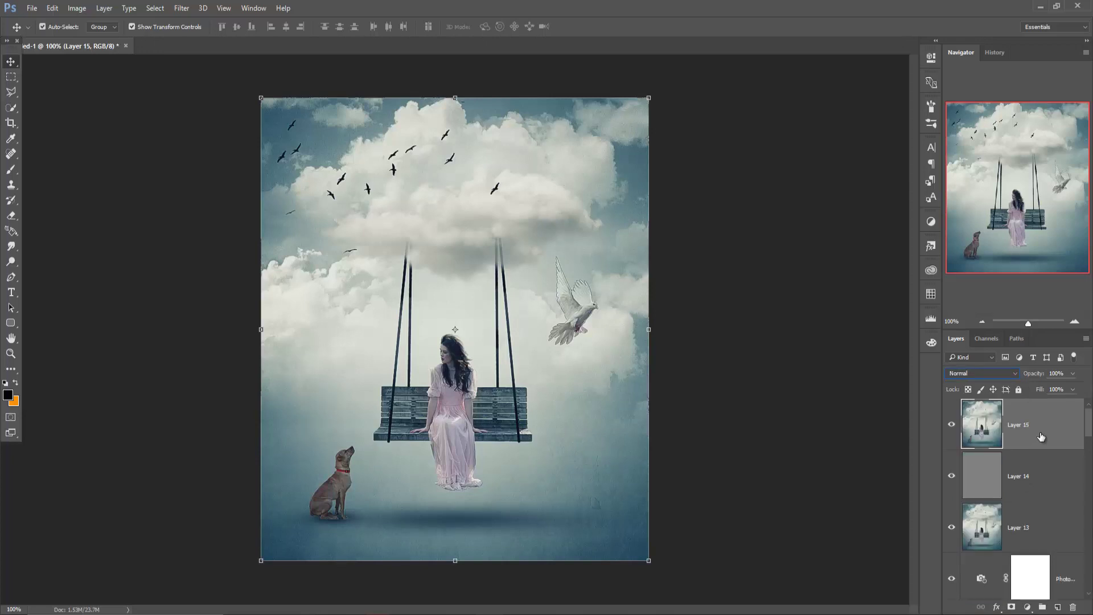